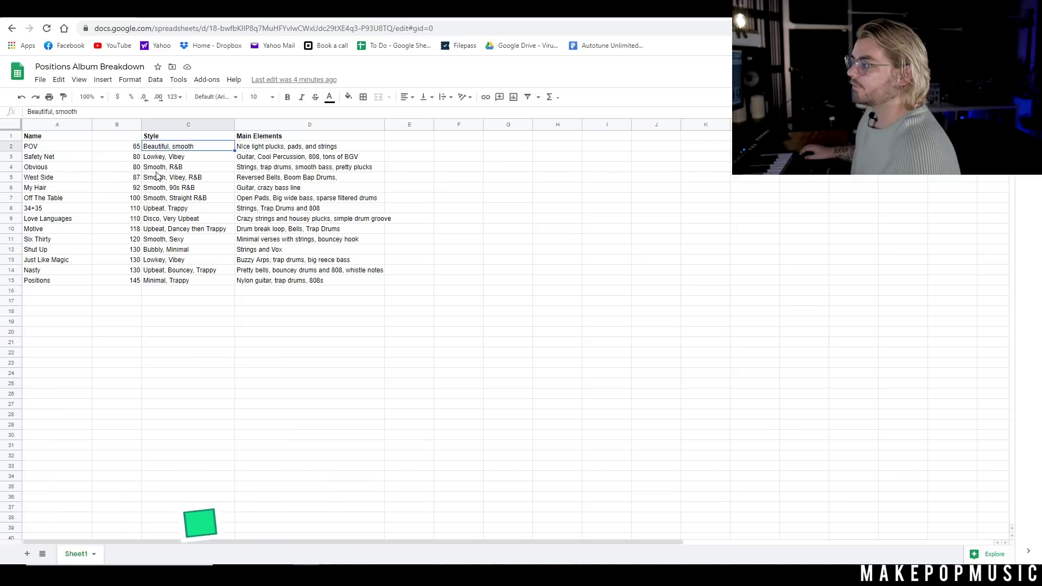
- Widen the Main Elements column slightly so its longest entry fits
left_click(180, 219)
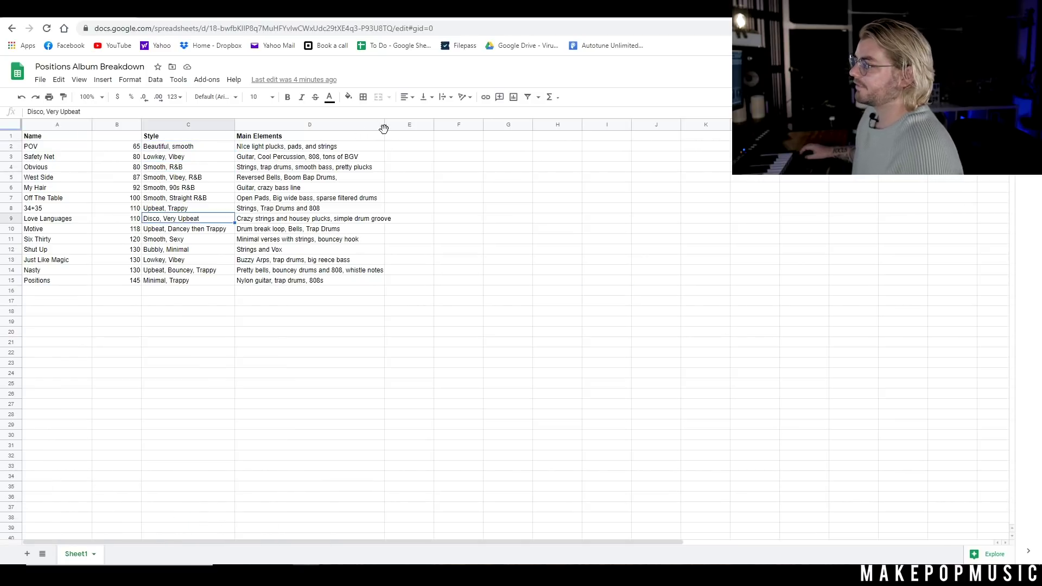
left_click_drag(383, 125, 395, 125)
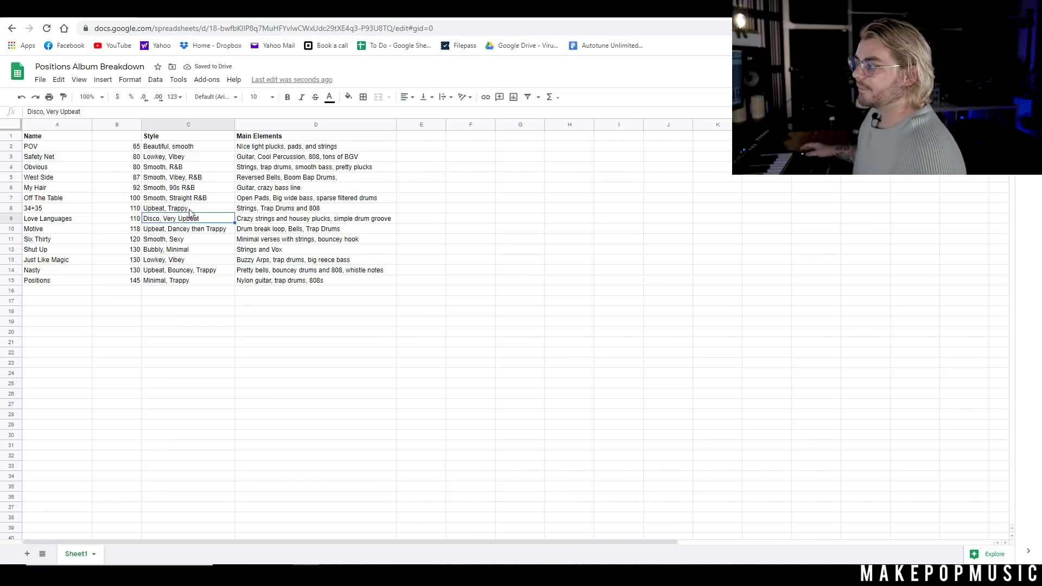
- Examine the tempo column of the song list from POV through Positions to compare the album's slowest and fastest songs
left_click(135, 147)
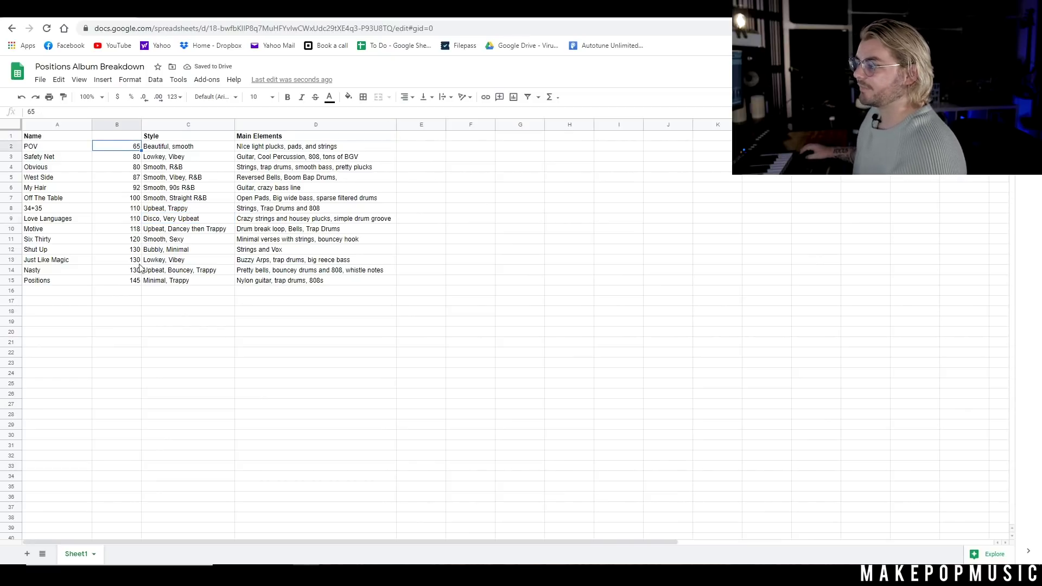
left_click(130, 280)
left_click(136, 148)
left_click(125, 157)
left_click(124, 167)
left_click(127, 149)
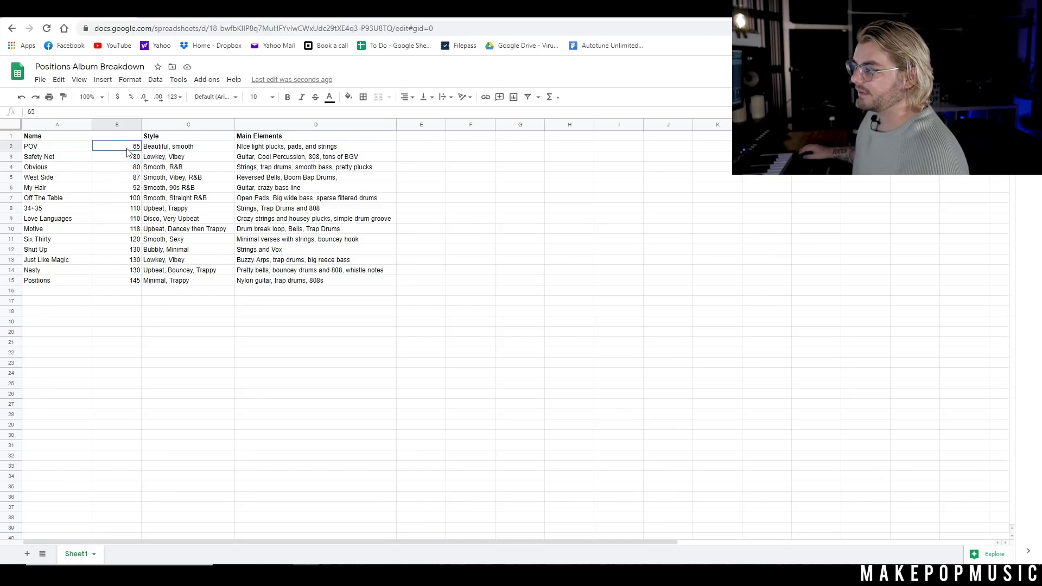
left_click(129, 159)
left_click(128, 169)
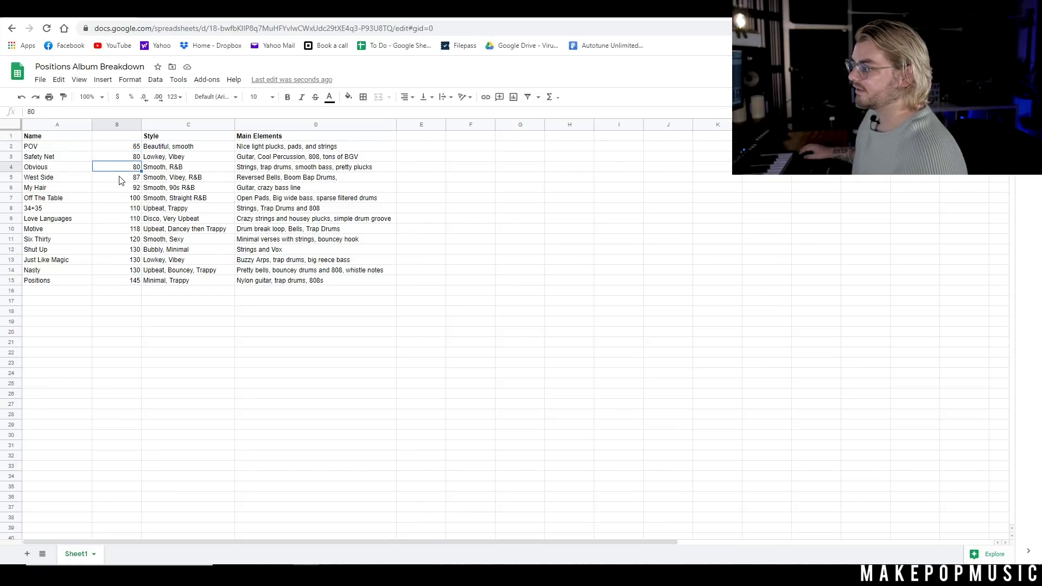
left_click(121, 180)
left_click(123, 198)
left_click(118, 282)
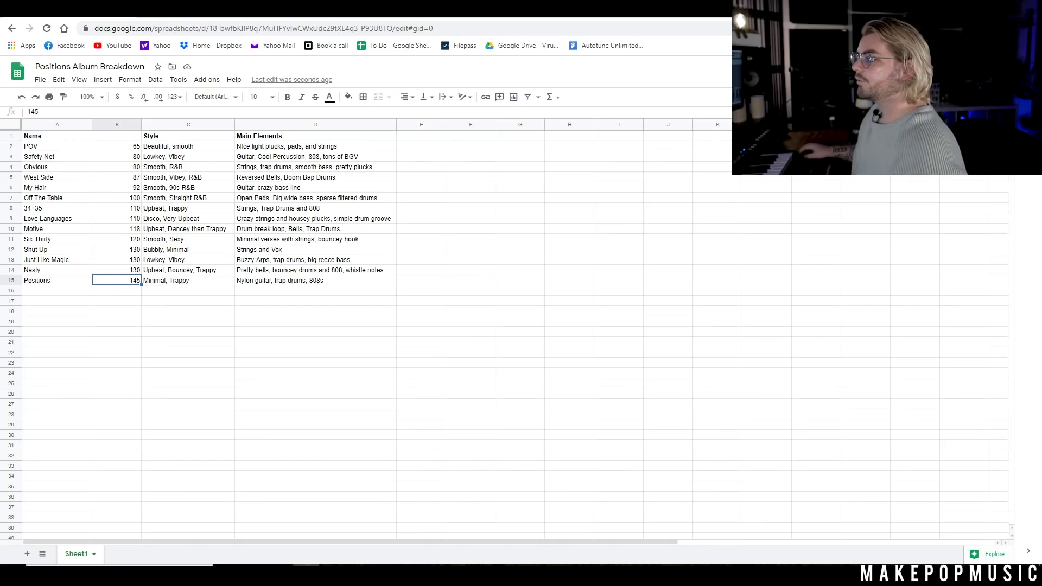
- Switch to Cubase and add one Piano V instrument track in the Synths folder with its audio output set to Synth
left_click(631, 197)
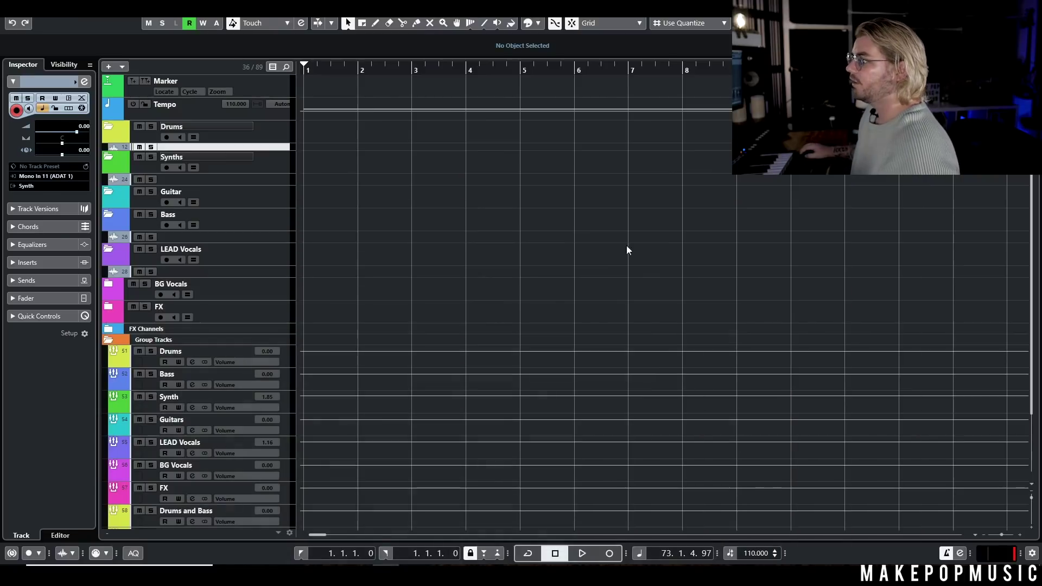
right_click(265, 158)
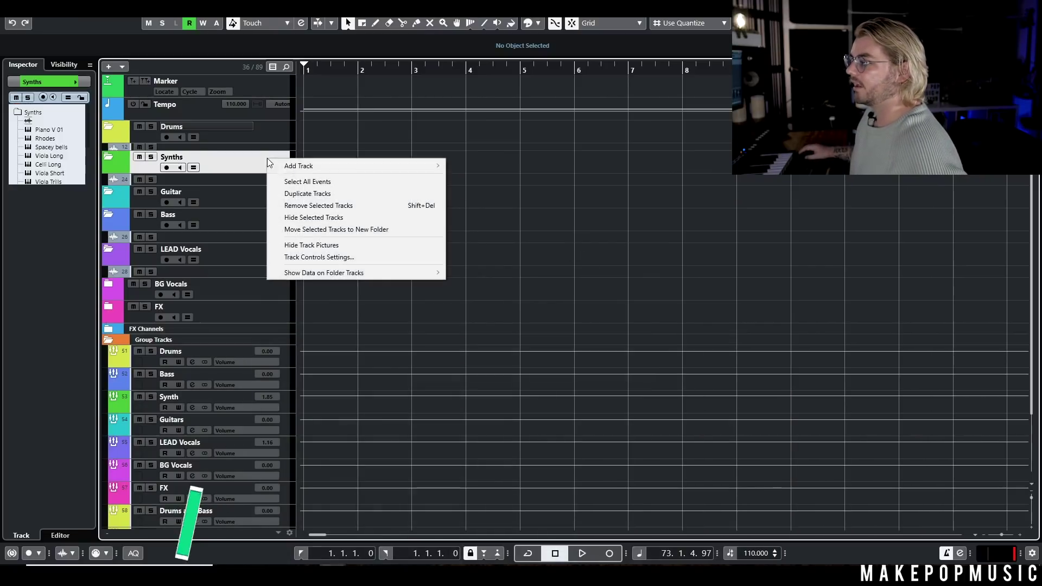
mouse_move(296, 163)
left_click(486, 174)
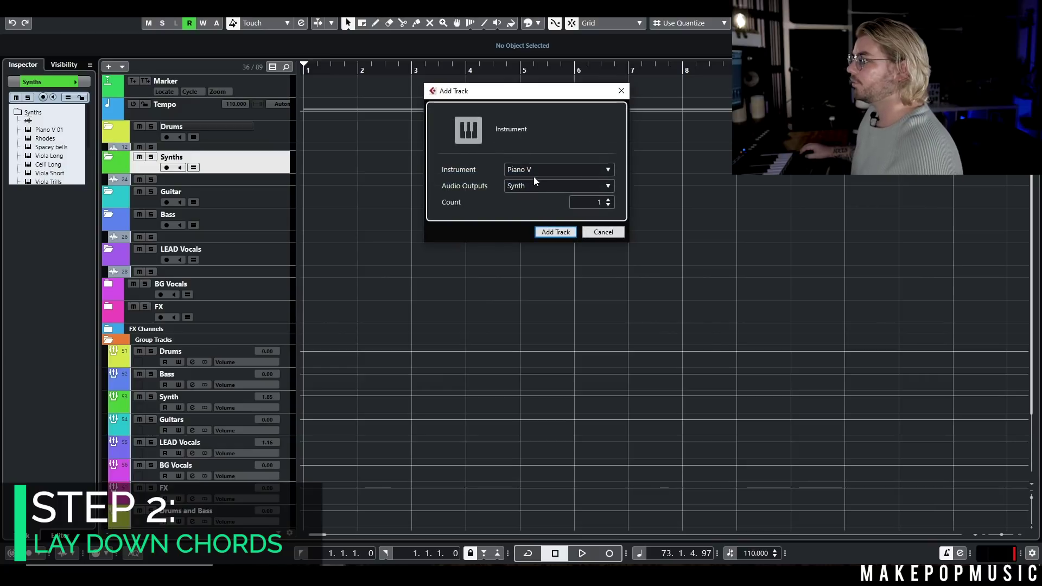
left_click(543, 231)
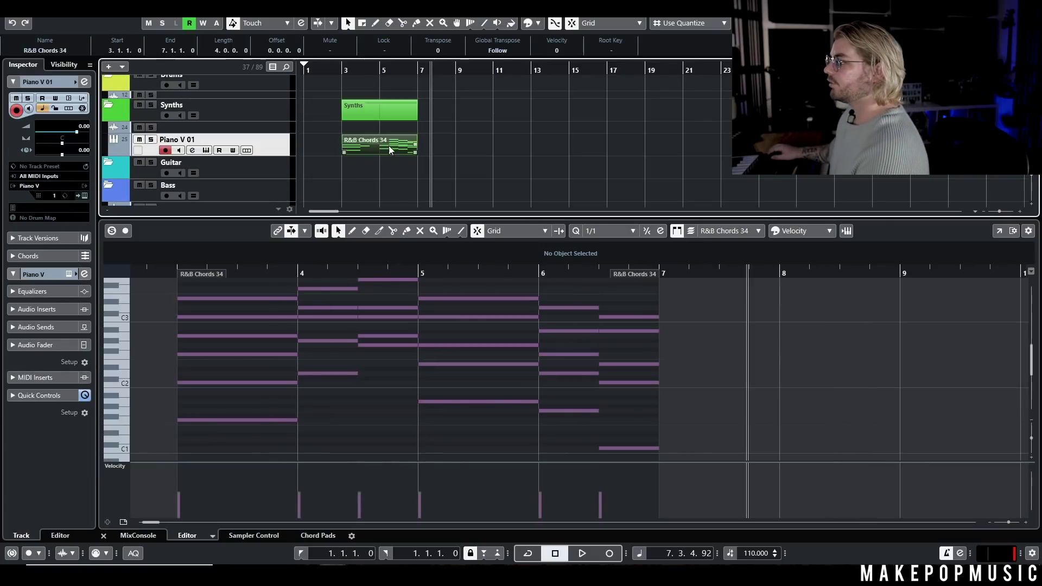
- Duplicate the R&B Chords 34 clip on the Piano V track so four consecutive copies fill bars 3 to 19
key("space")
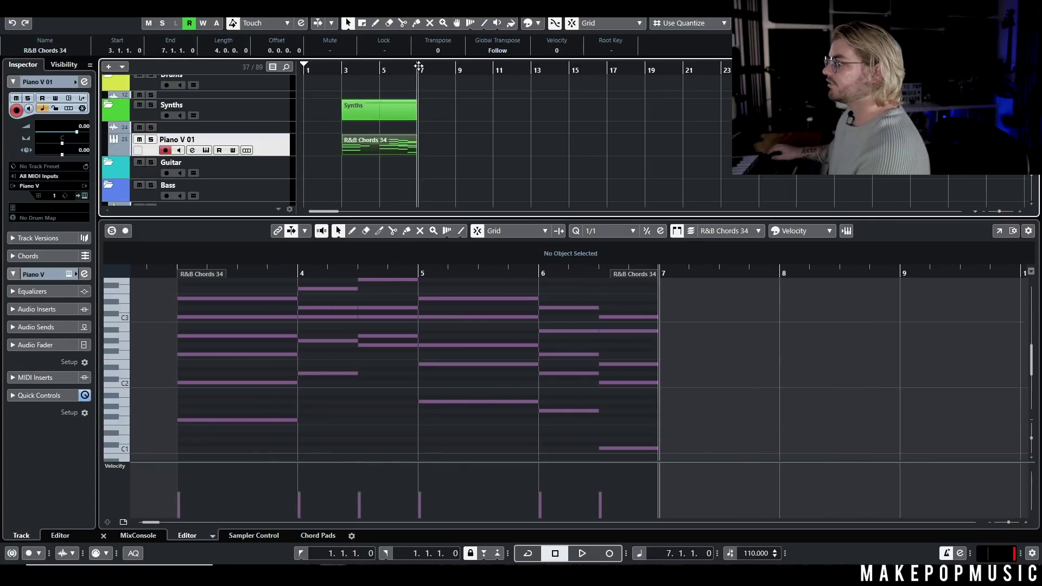
left_click_drag(476, 80, 409, 162)
key("ctrl+d")
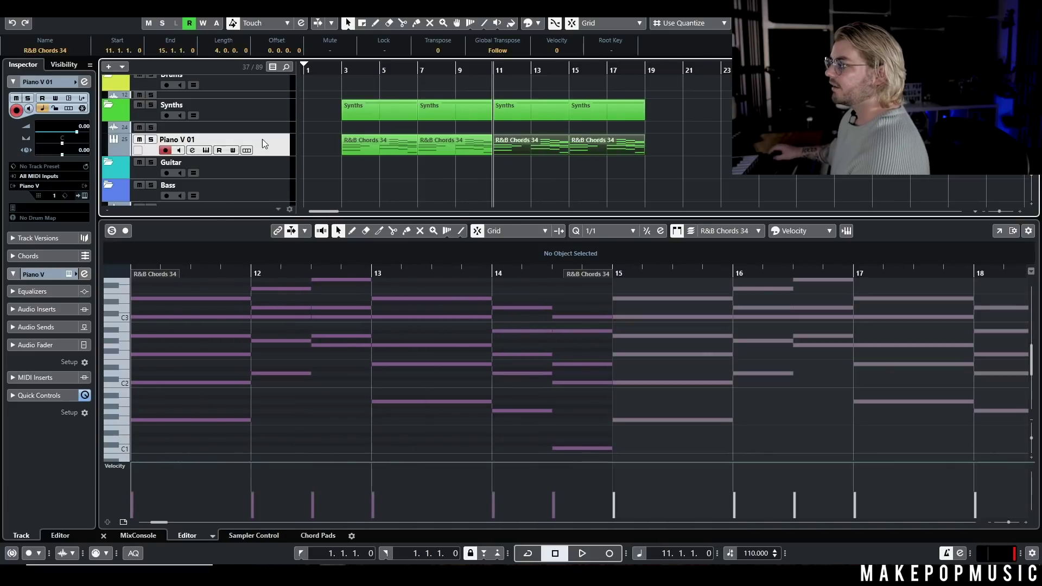
- Add one EZkeys instrument track below the Piano V track with its audio output set to Synth
right_click(268, 140)
mouse_move(316, 147)
left_click(485, 163)
left_click(515, 168)
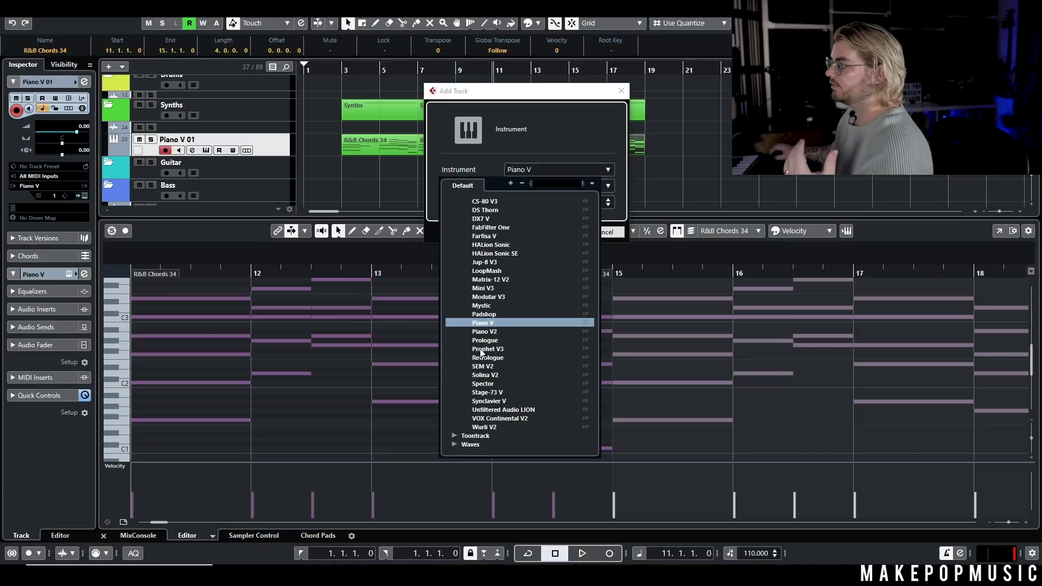
left_click(455, 443)
left_click(455, 434)
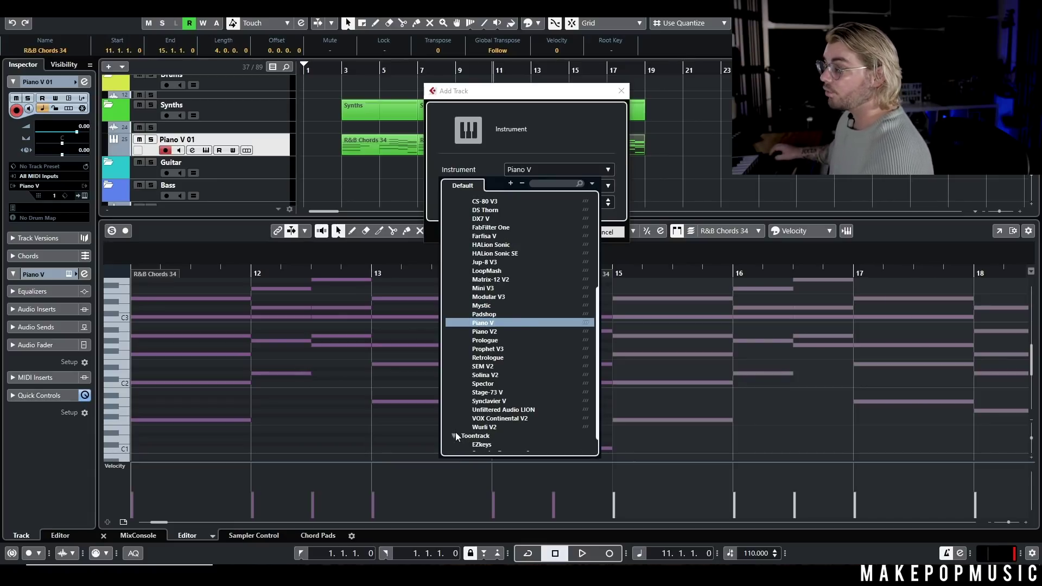
left_click(454, 434)
left_click(481, 427)
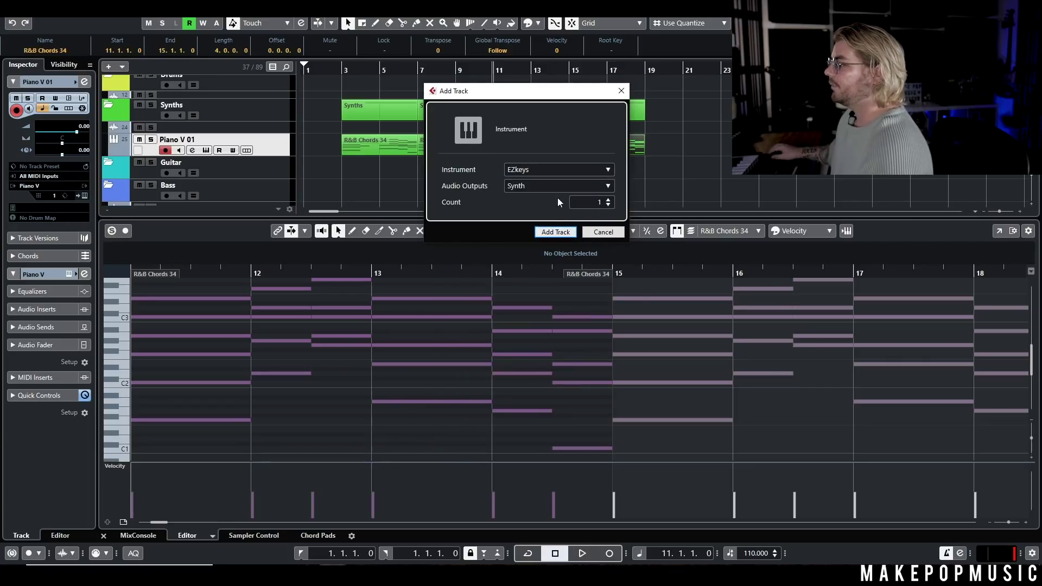
left_click(571, 233)
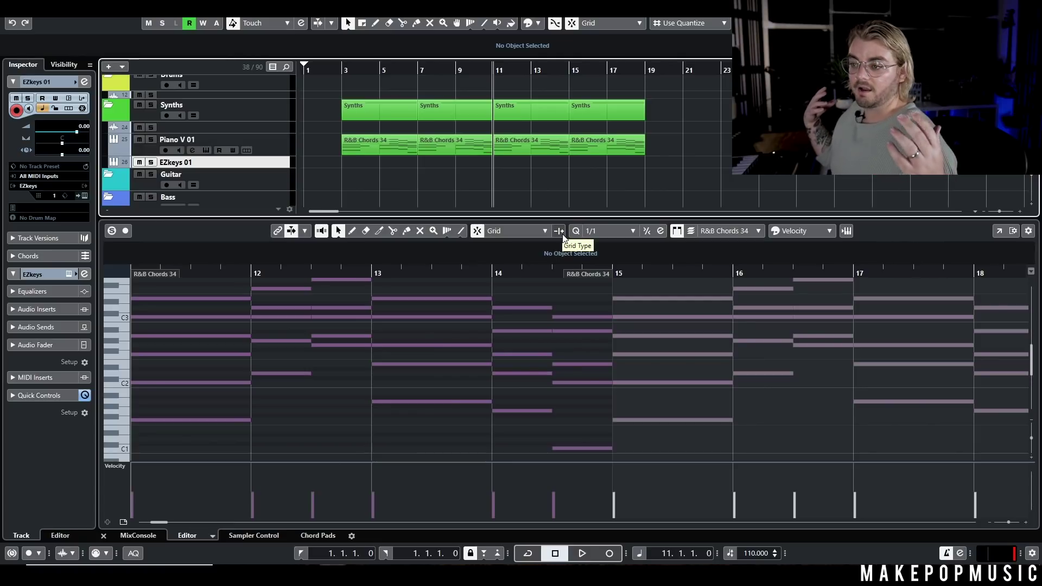
- Enlarge the EZkeys track's height and move all four R&B Chords 34 clips onto it from the Piano V track
left_click_drag(212, 168, 211, 178)
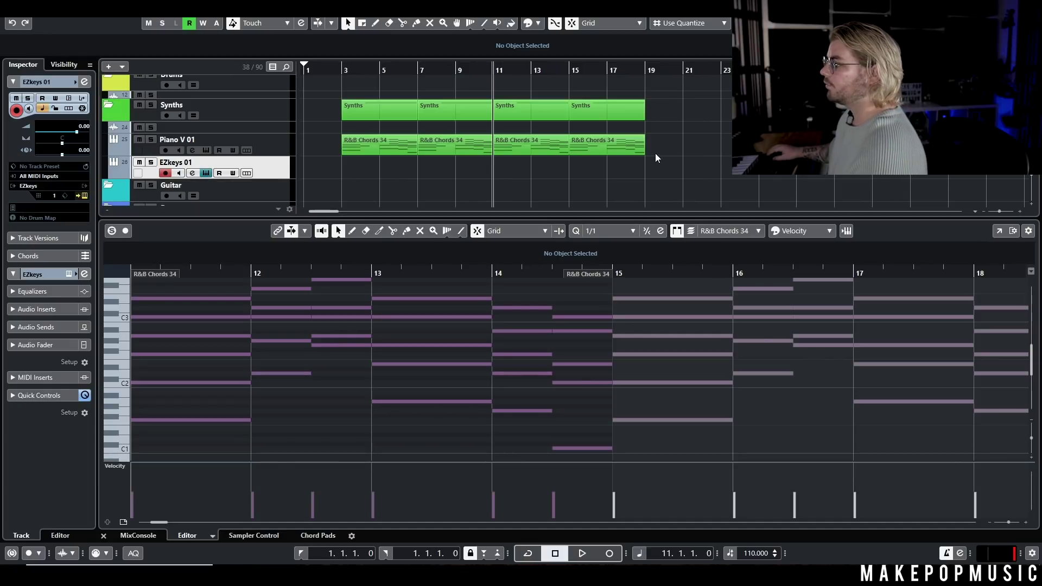
left_click(377, 149)
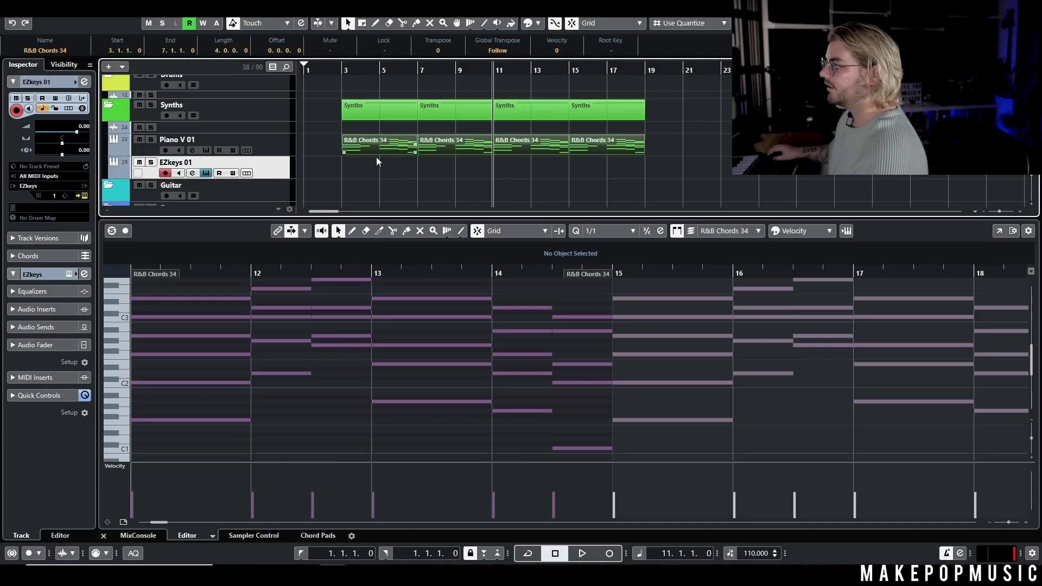
left_click_drag(376, 149, 376, 171)
- Play the chords from bar 3 to audition the EZkeys Dream Machine sound with the MK VII Basic preset
left_click(340, 69)
key("space")
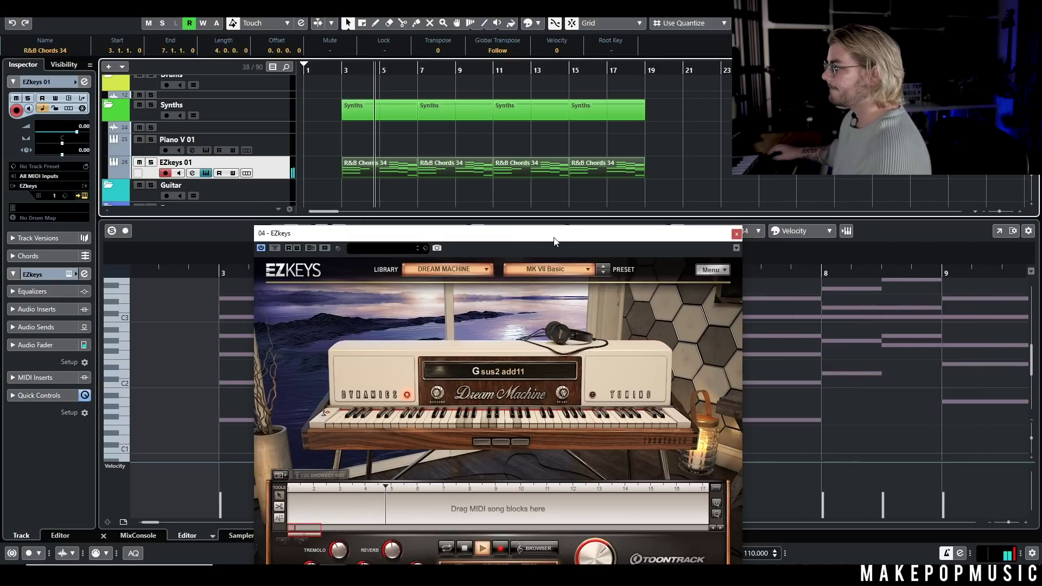
left_click_drag(553, 241, 554, 218)
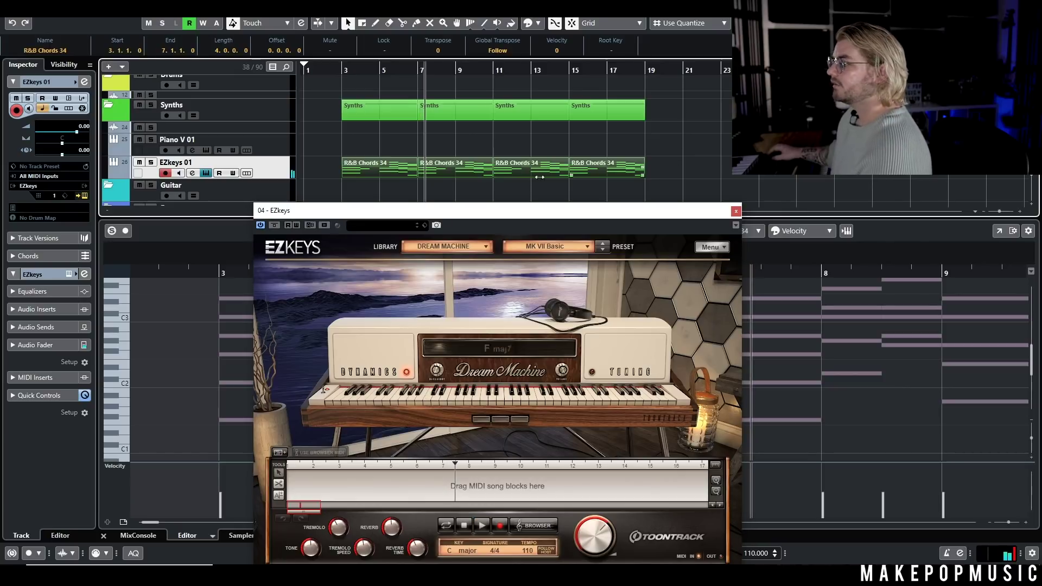
left_click(341, 72)
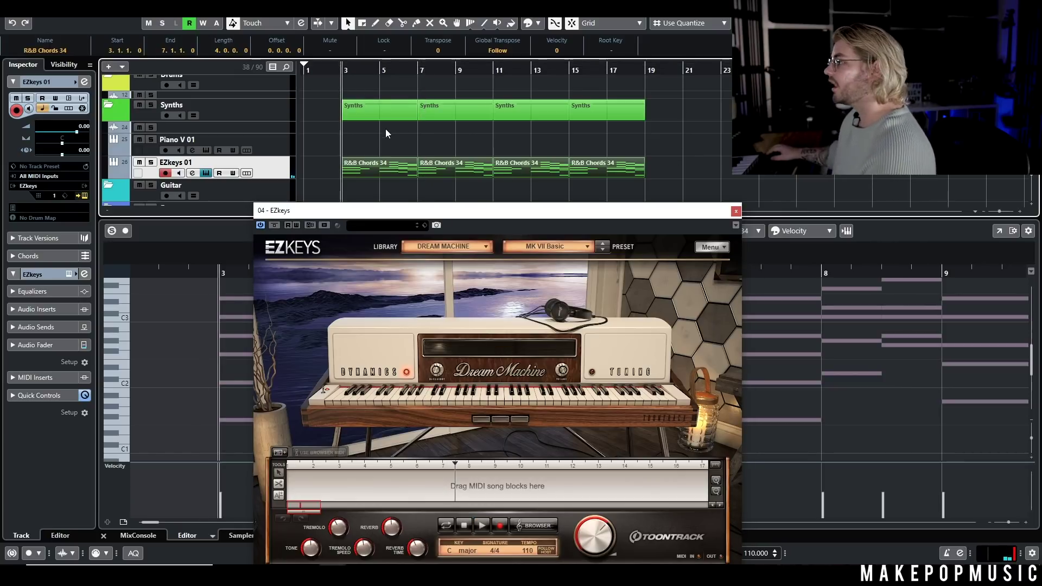
key("space")
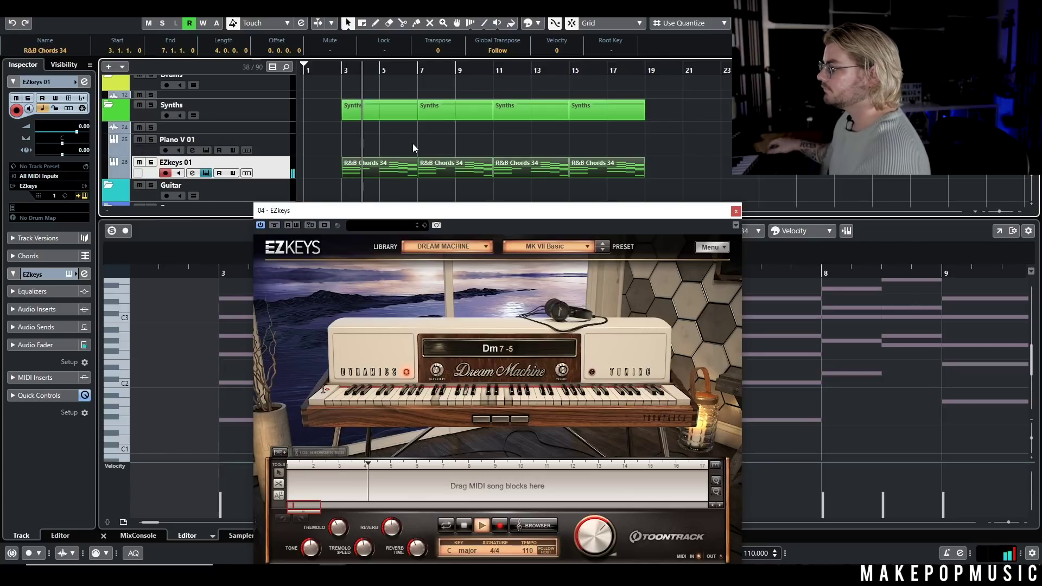
key("space")
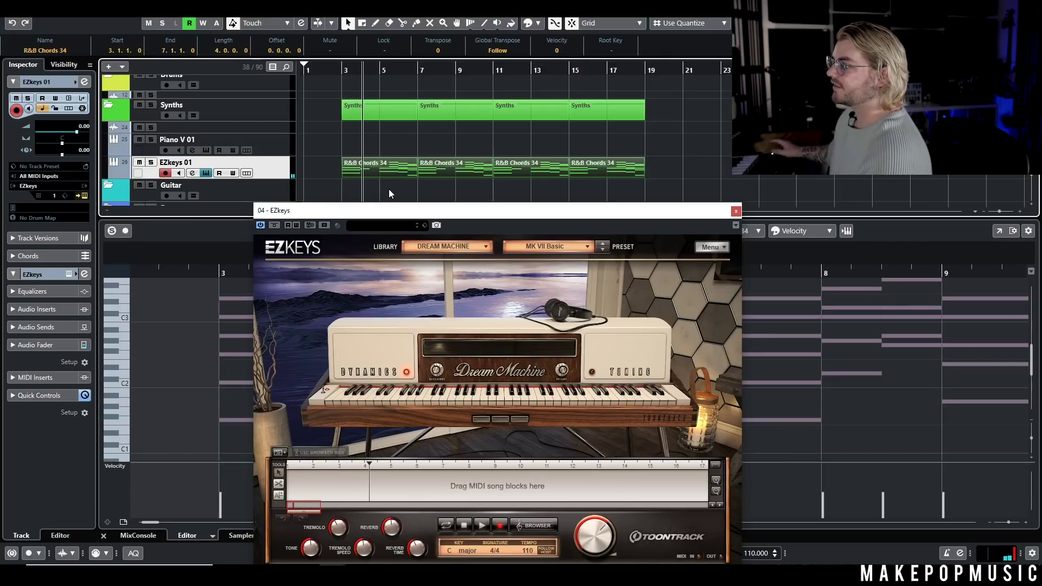
left_click(343, 69)
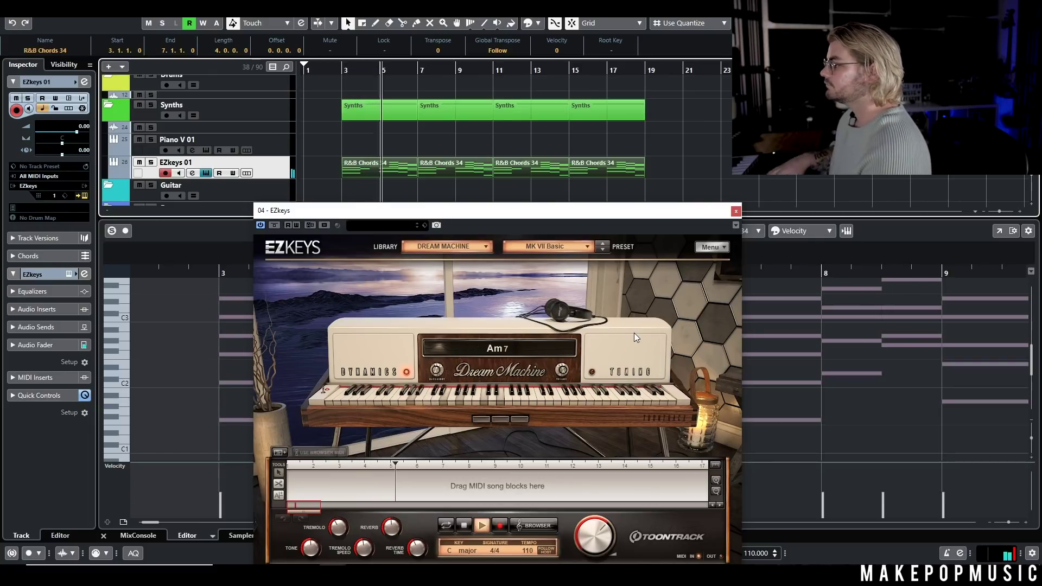
key("space")
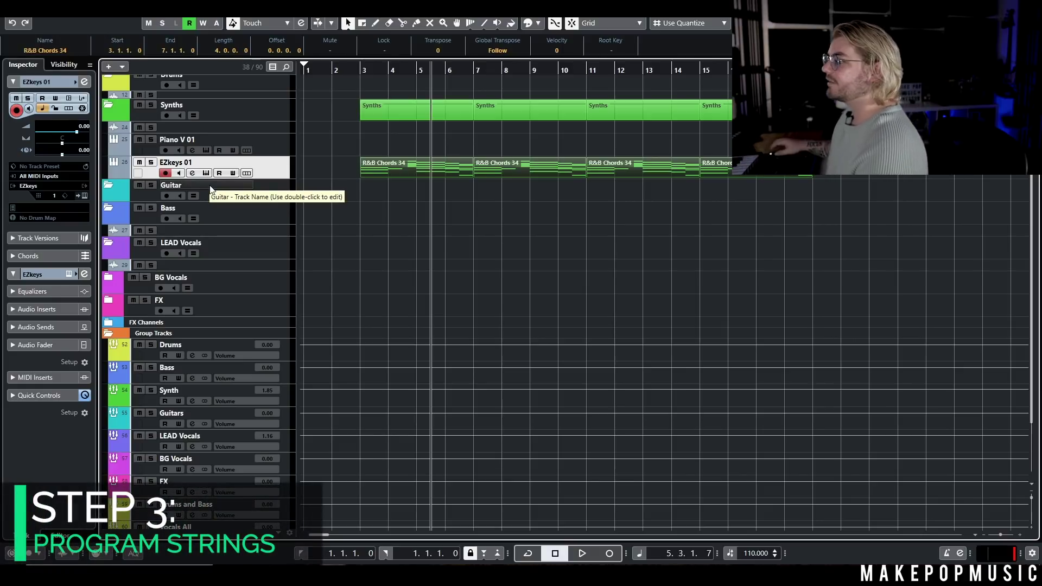
- Add a play_VST_x64 instrument track below the EZkeys track and enlarge its height
right_click(268, 169)
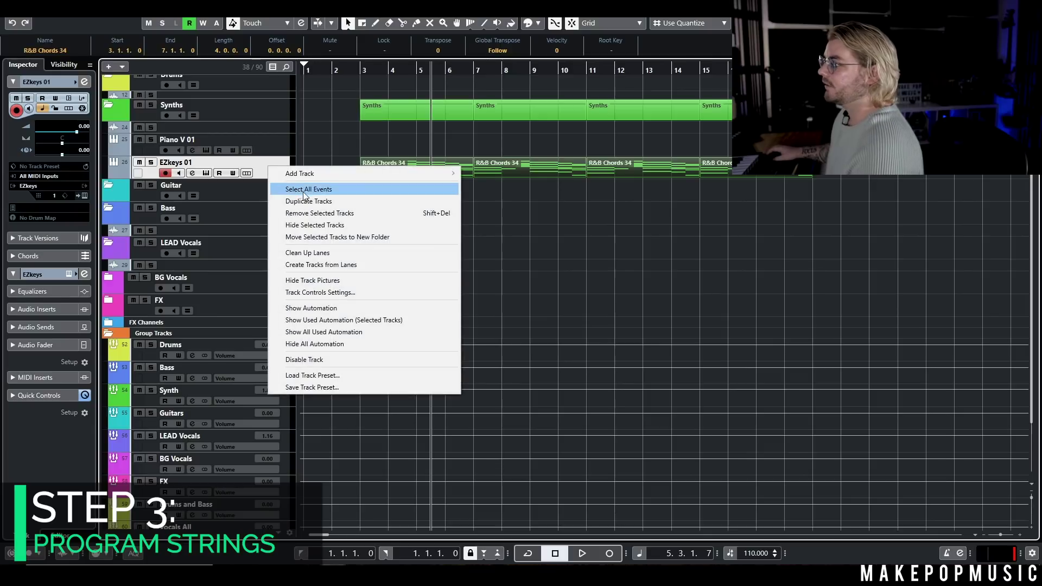
mouse_move(312, 173)
left_click(545, 187)
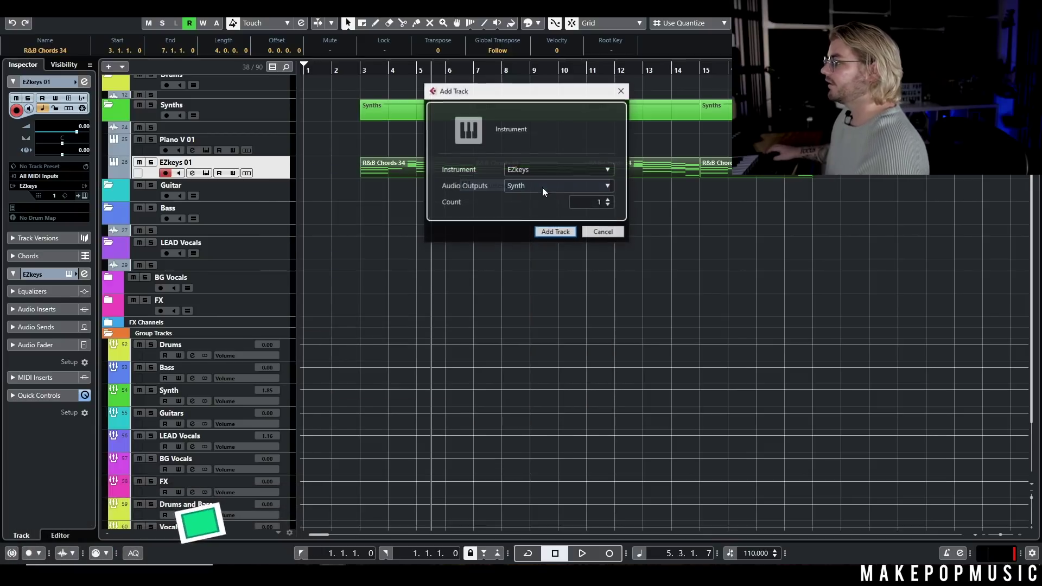
left_click(530, 171)
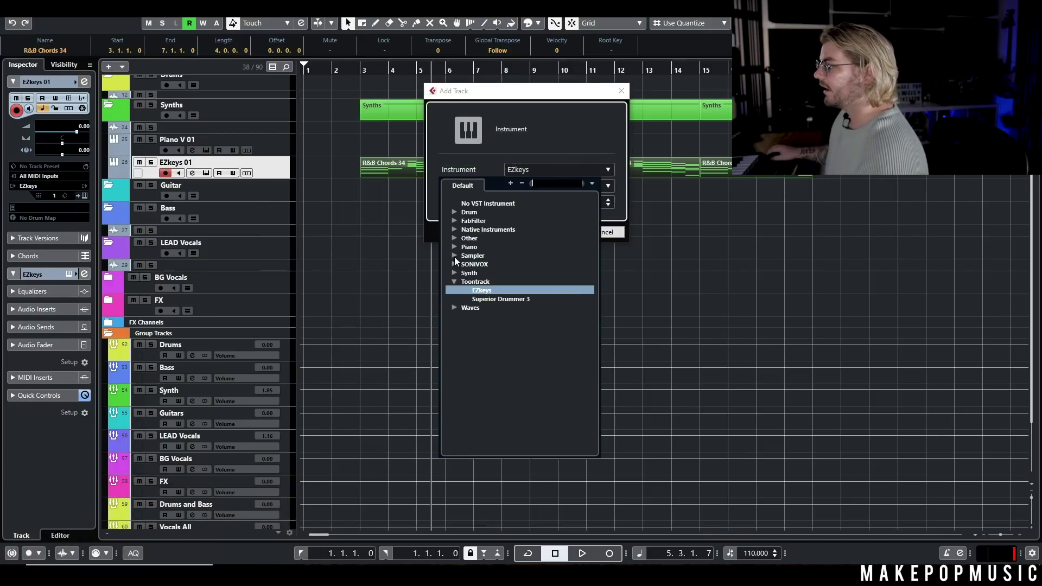
key("Return")
key("Return")
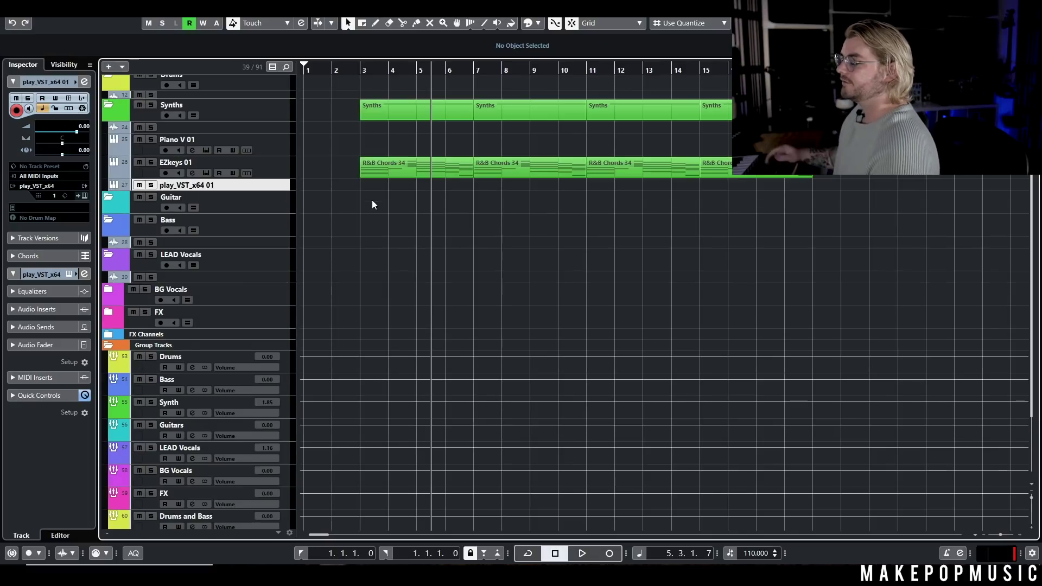
left_click_drag(281, 188, 248, 200)
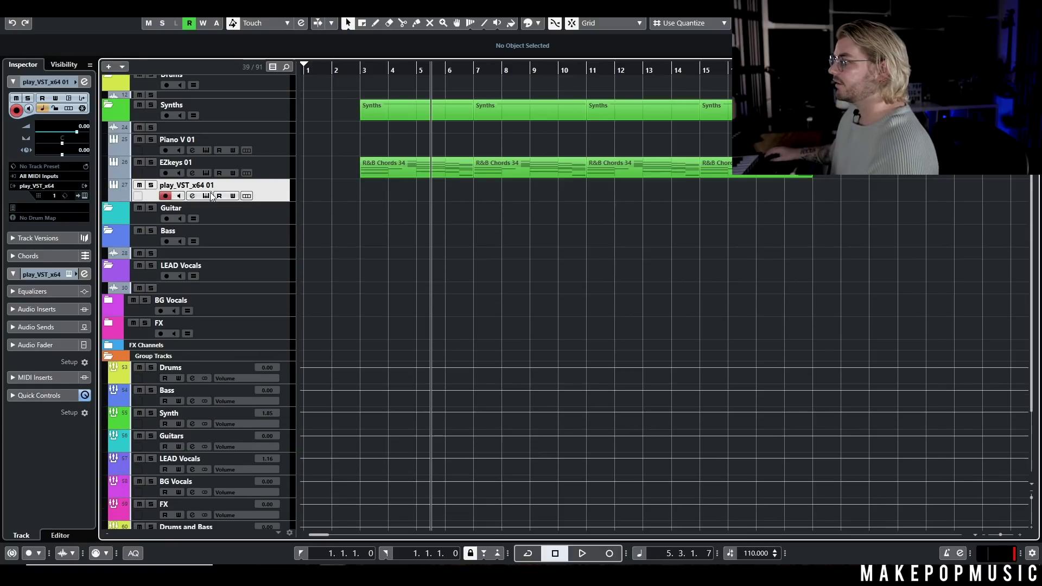
- Load the long Solo Violin patch SVL Sus Vib Hard into the play_VST_x64 instrument
left_click(206, 196)
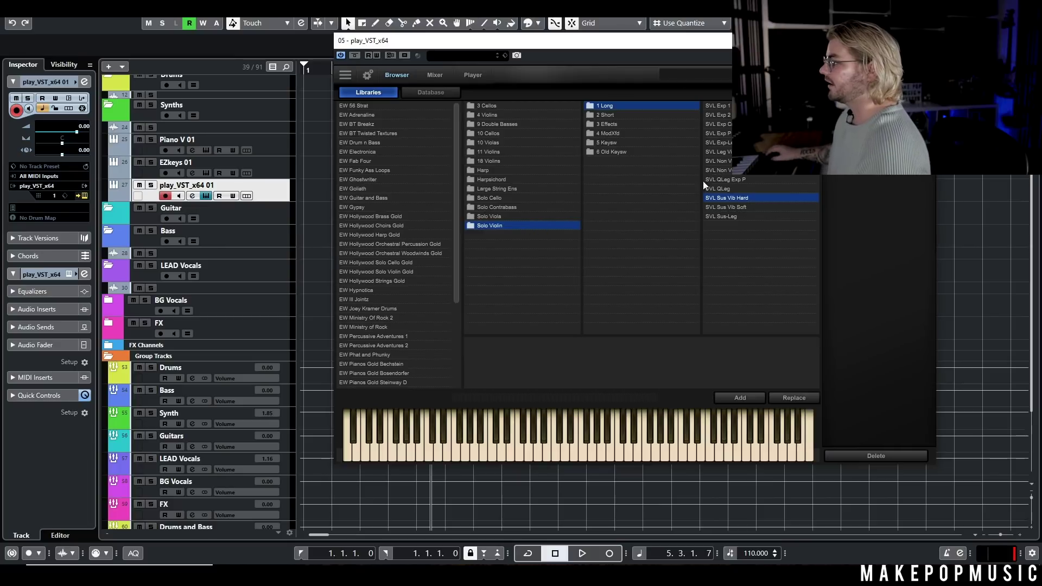
double_click(721, 197)
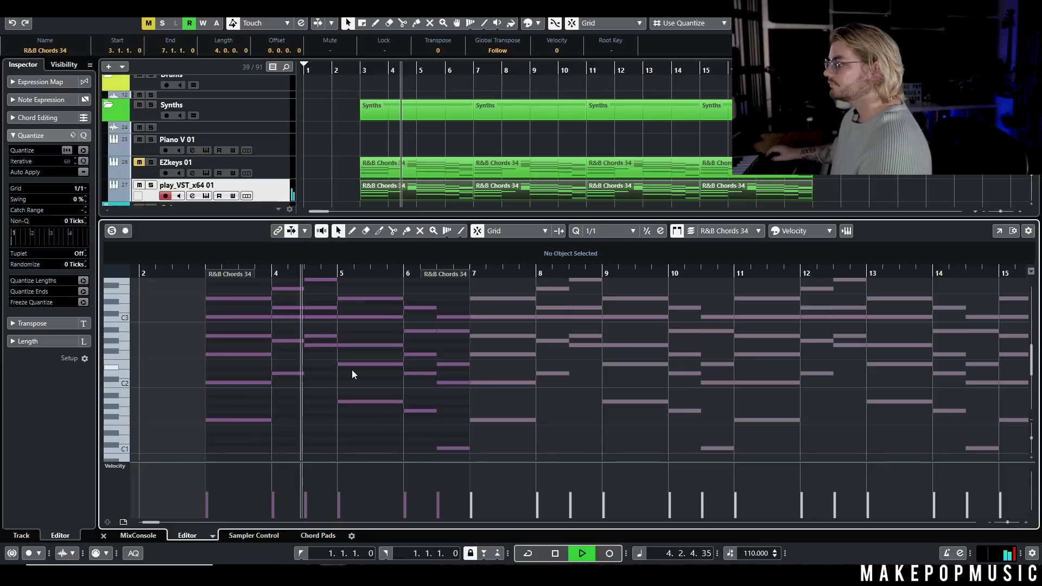
- Insert the RC-20 Retro Color effect in the first insert slot of the play_VST_x64 track
left_click(192, 196)
left_click(451, 285)
type("rc-20")
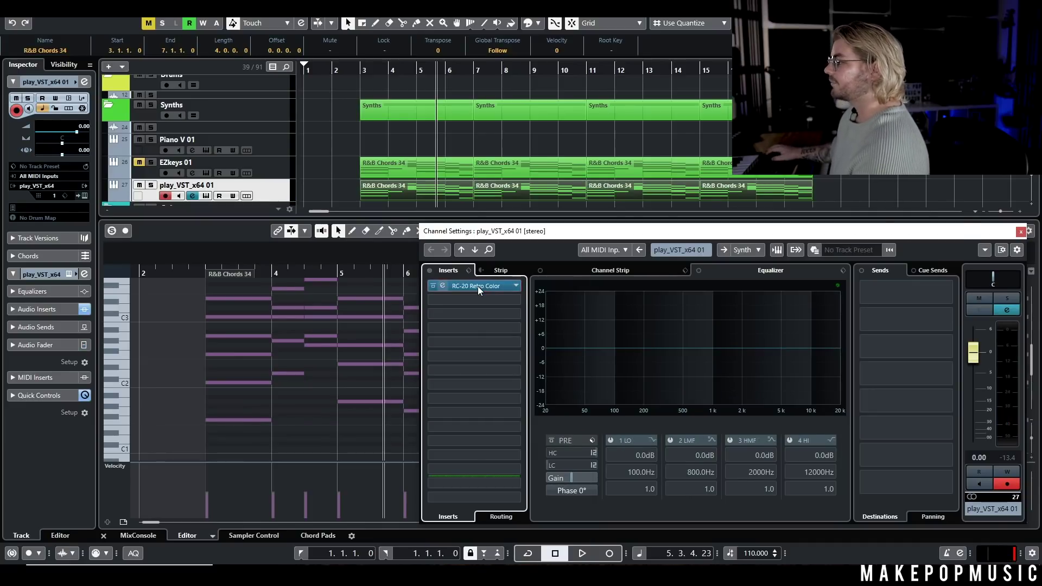
- Set the RC-20 noise module's Follow to 4.6 dB and lower the EQ's high cut slightly
mouse_move(564, 389)
left_click_drag(560, 294, 585, 227)
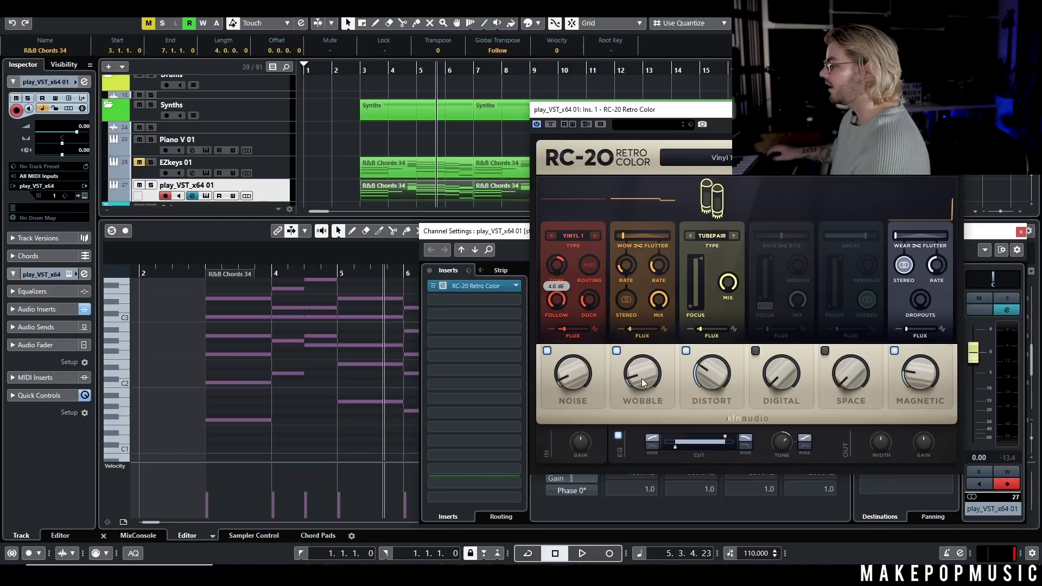
left_click_drag(725, 440, 720, 439)
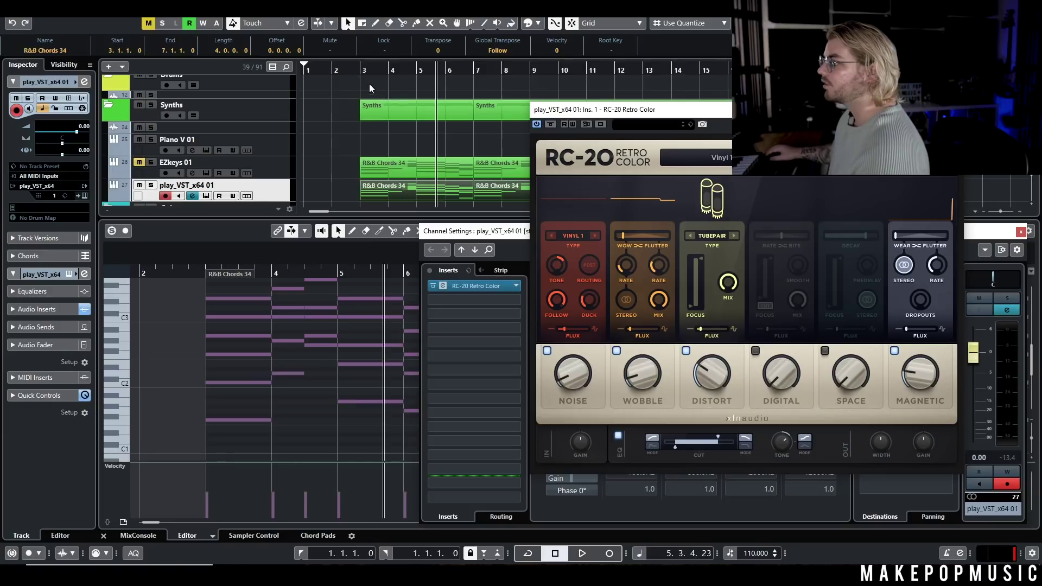
- Lower the RC-20 high cut to 2826 Hz during playback from bar 3, and set the play_VST_x64 channel volume to -3.83 dB
left_click(360, 71)
key("space")
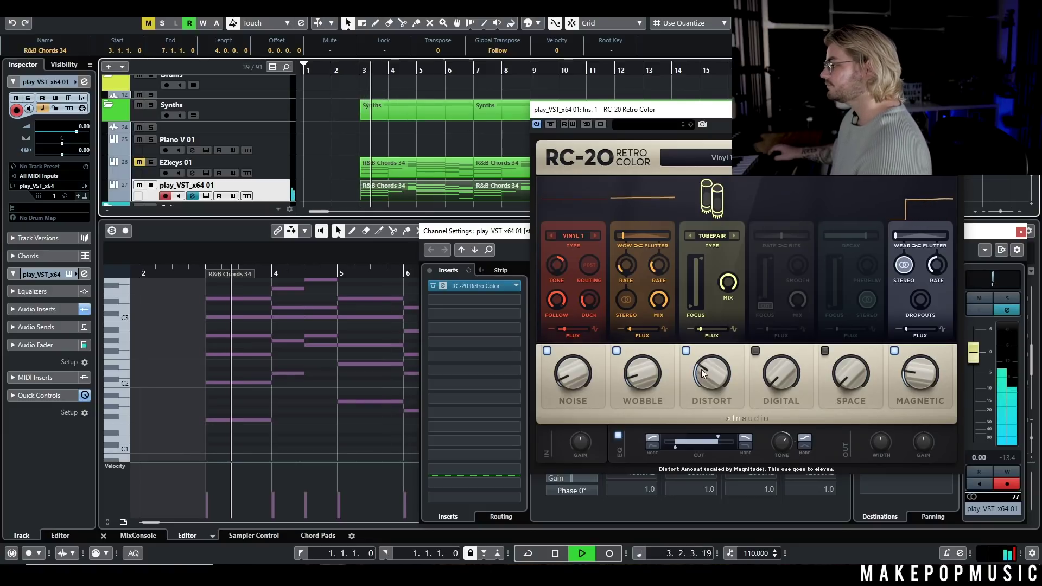
left_click_drag(715, 440, 713, 441)
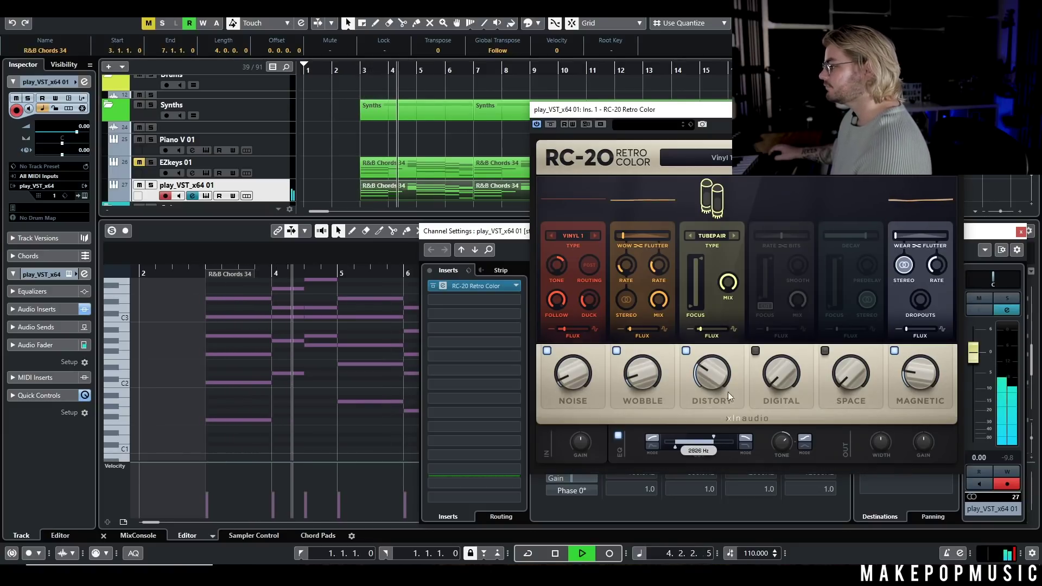
mouse_move(890, 198)
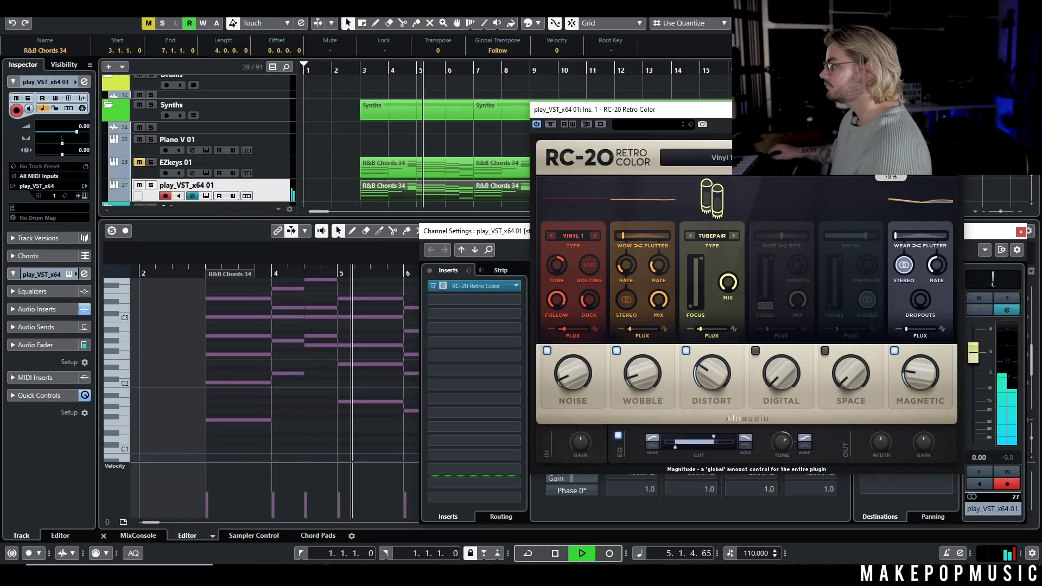
key("space")
key("Escape")
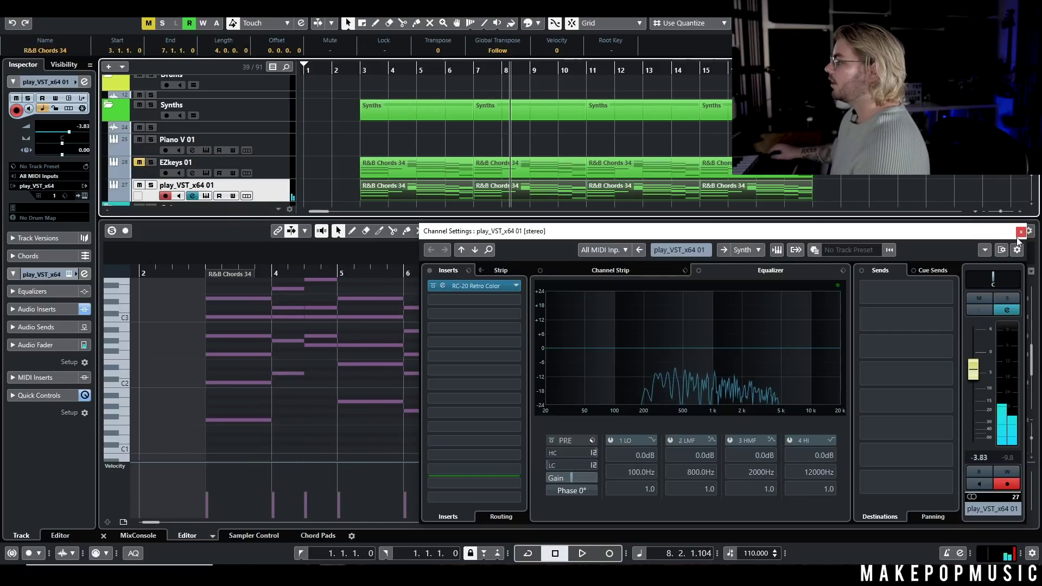
key("Escape")
- Duplicate the play_VST_x64 instrument track together with its R&B chord parts
key("ctrl+e")
right_click(277, 187)
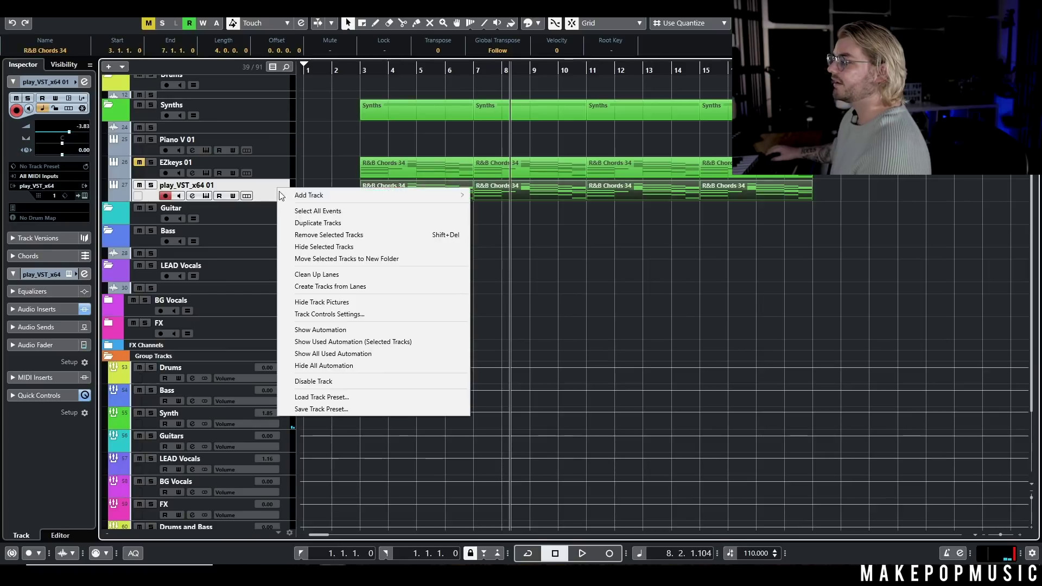
key("Escape")
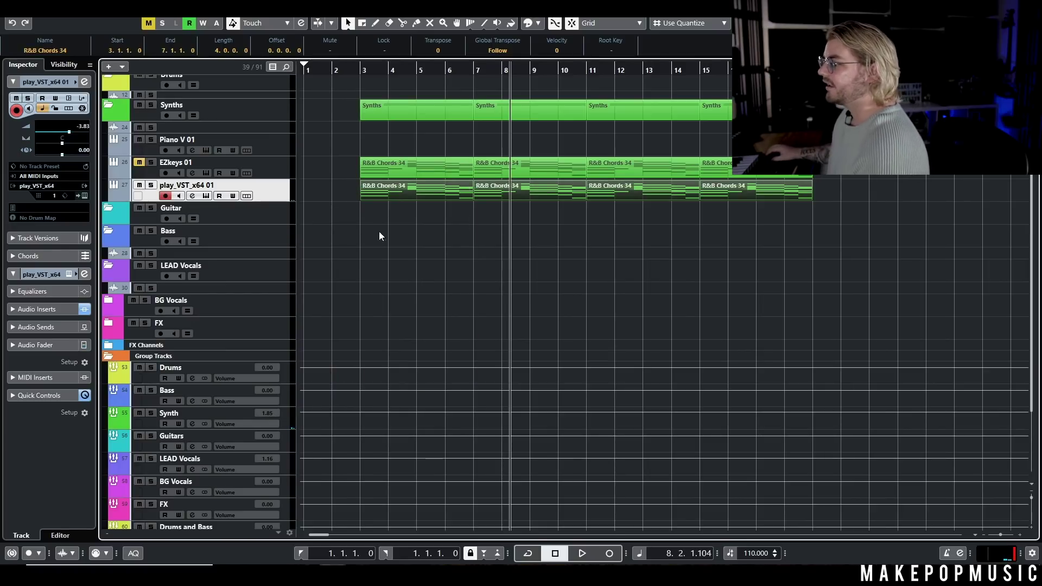
key("shift+d")
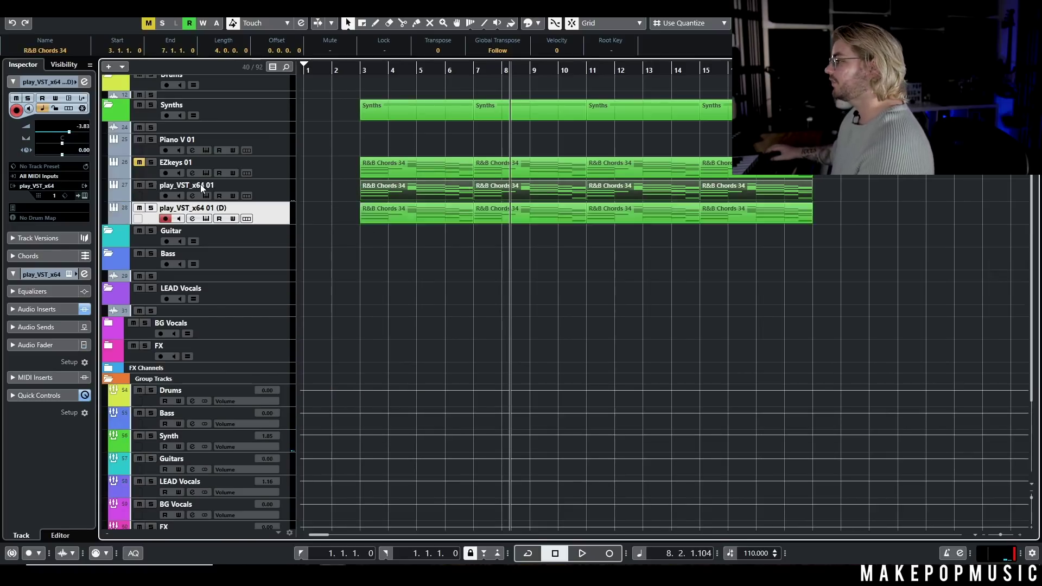
- Rename the original play_VST_x64 track as Viola and its duplicate as Cello
double_click(200, 185)
type("V")
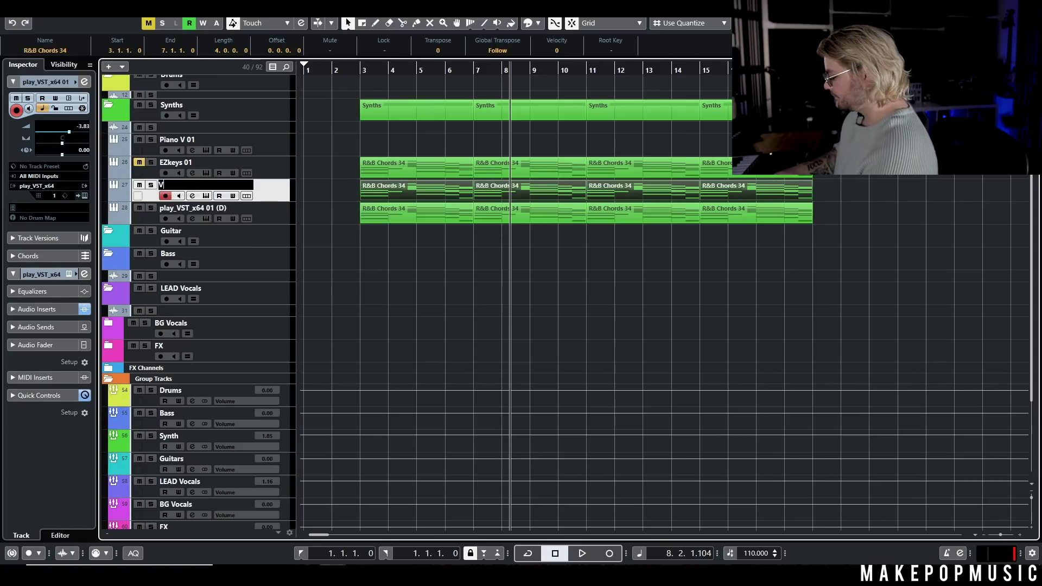
type("iola")
key("Return")
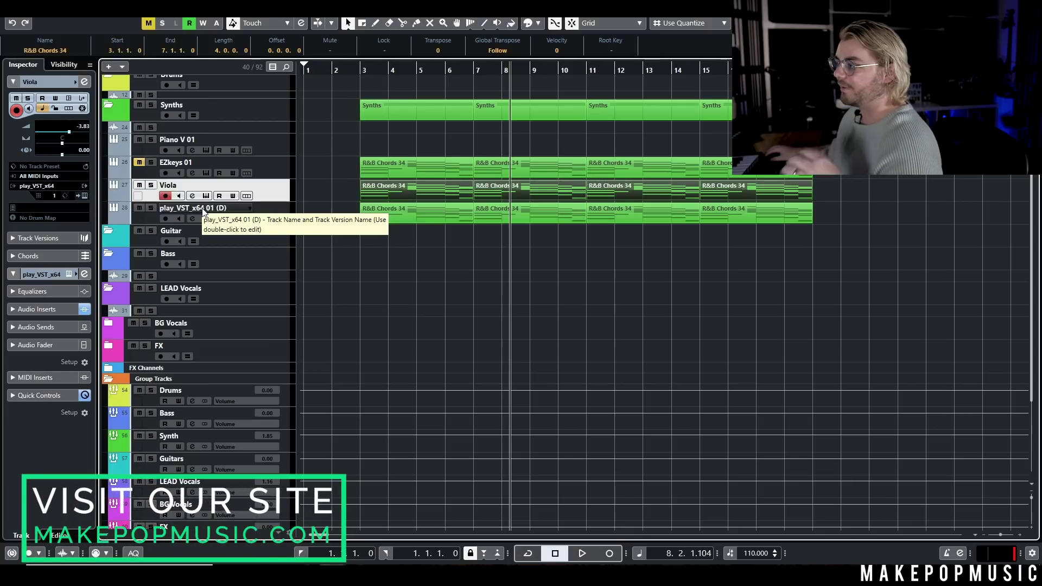
left_click(204, 212)
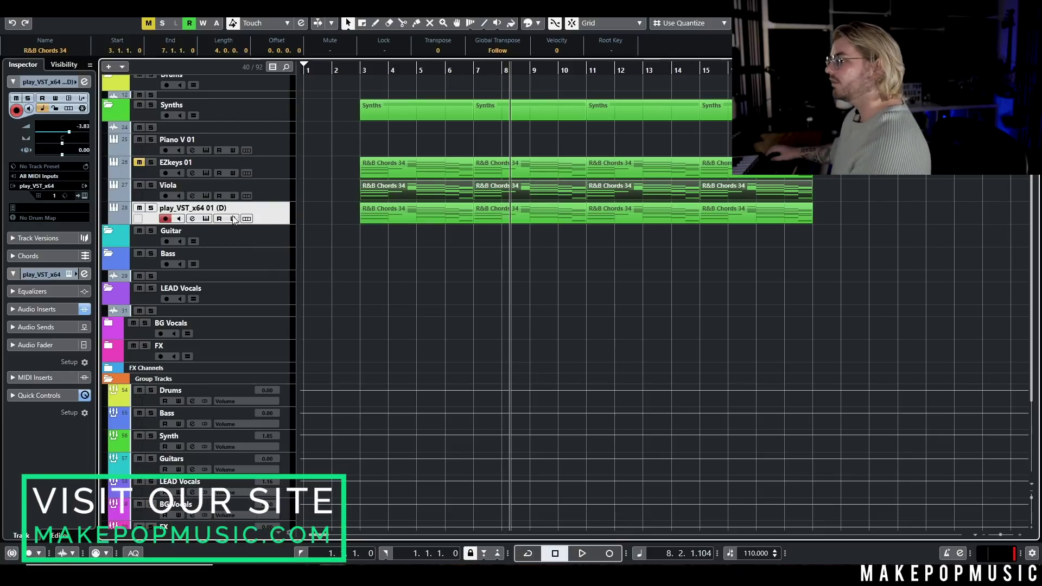
type("Celli")
key("BackSpace")
type("o")
key("Return")
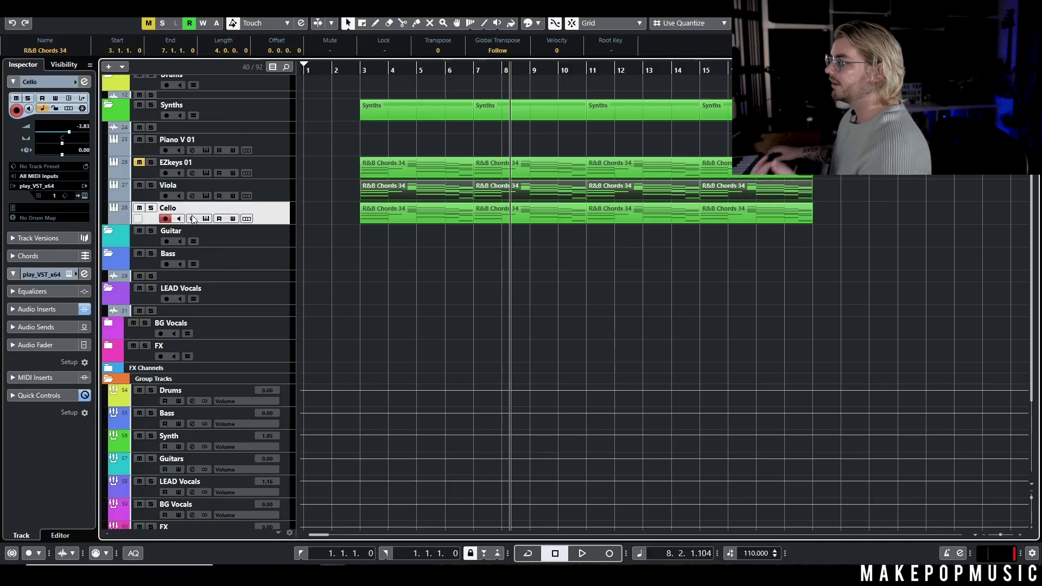
- Solo the Cello track and load the long Solo Cello patch SVC Sus Vib Hard from Gold Strings
left_click(150, 208)
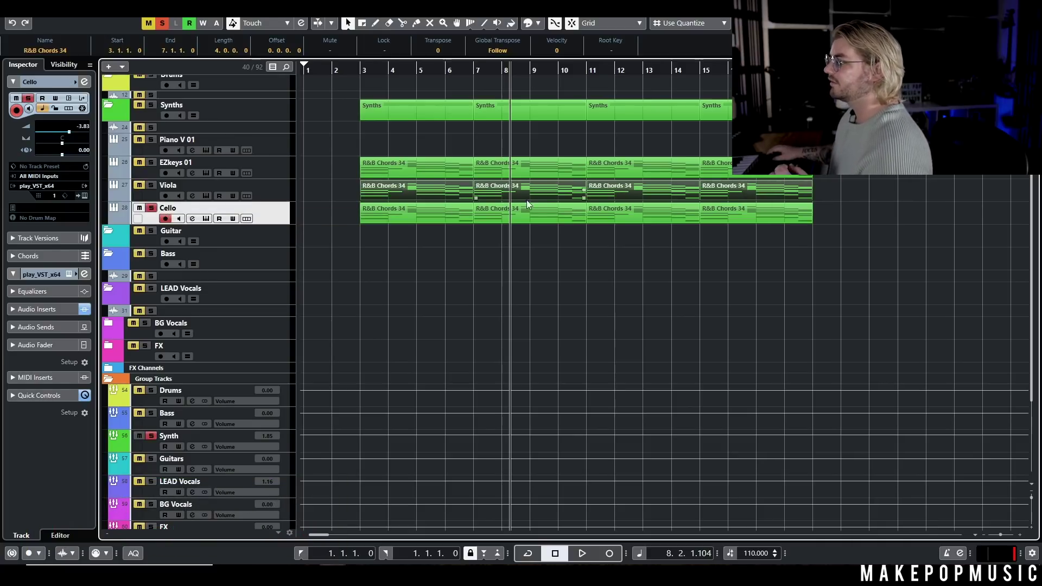
left_click(206, 218)
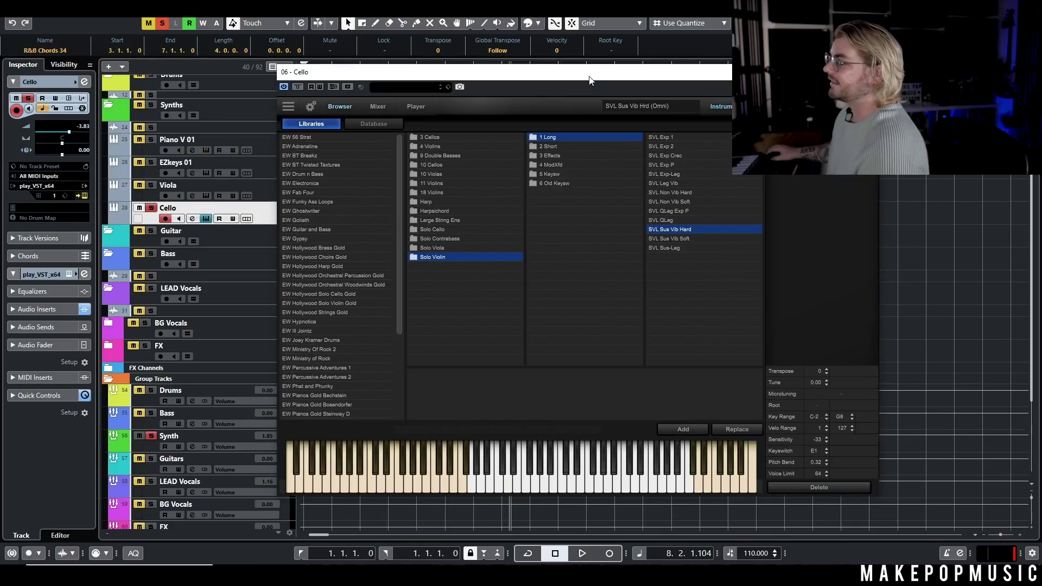
left_click(435, 229)
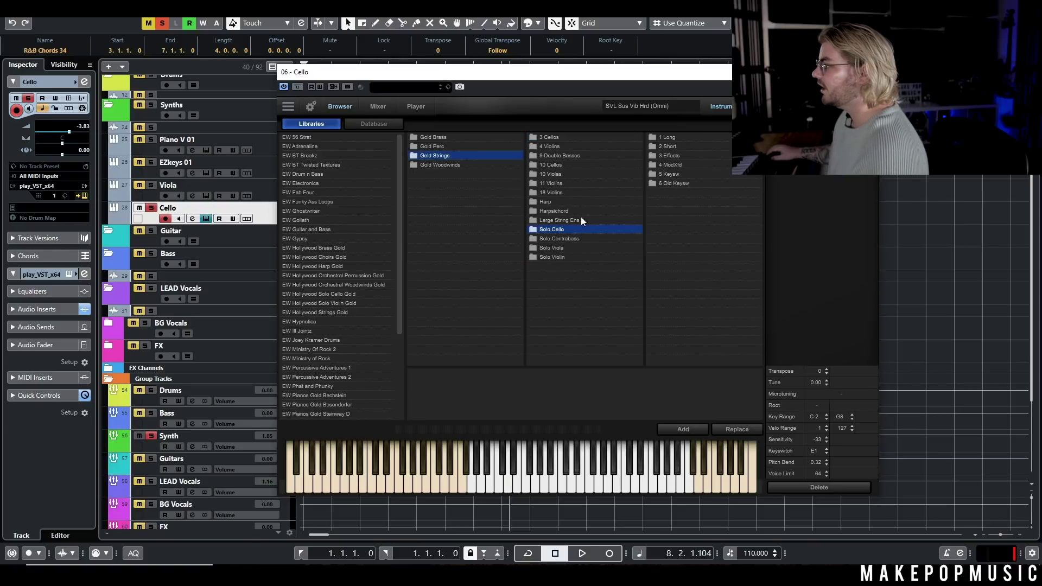
left_click(669, 138)
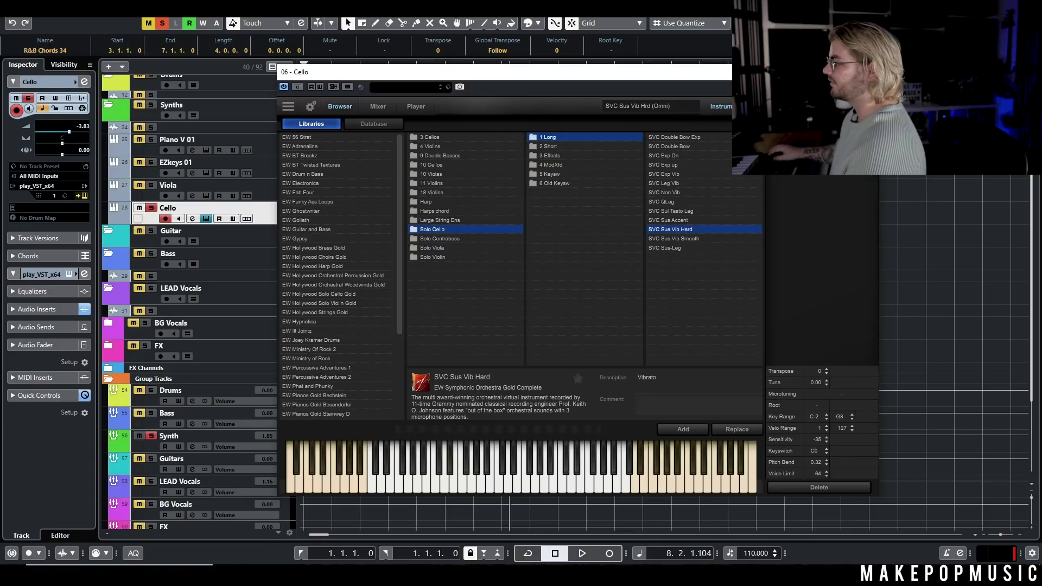
key("ctrl+w")
- Play the Cello track from bar 3 and insert S1 Imager Stereo in its second insert slot
left_click(365, 67)
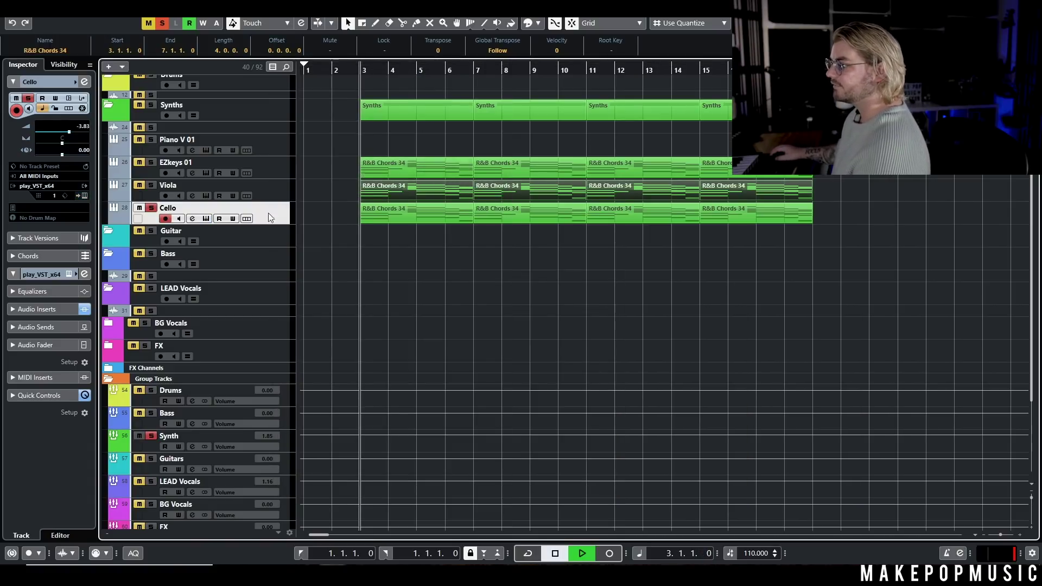
left_click(191, 219)
left_click(206, 219)
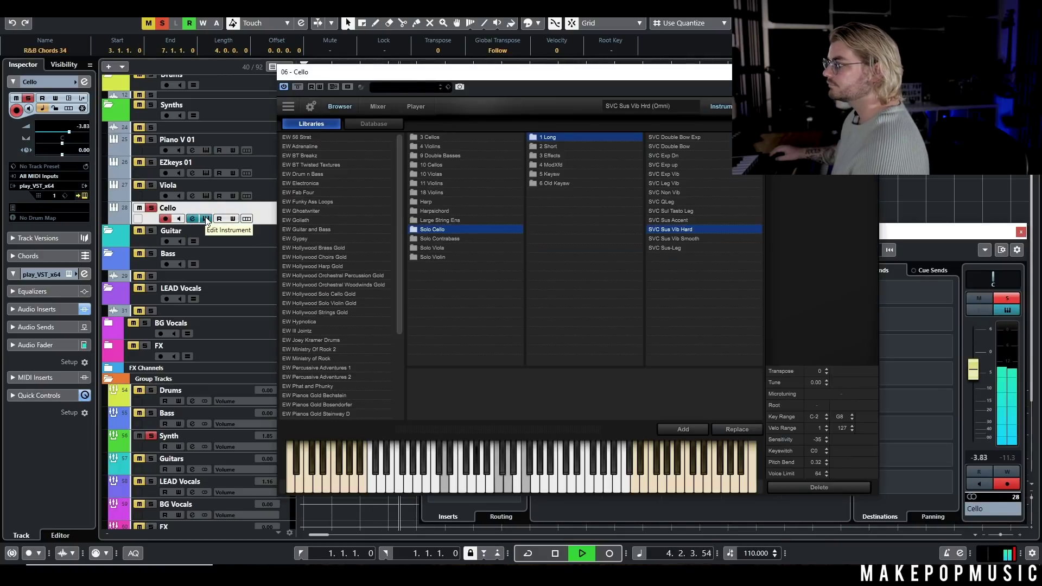
key("Escape")
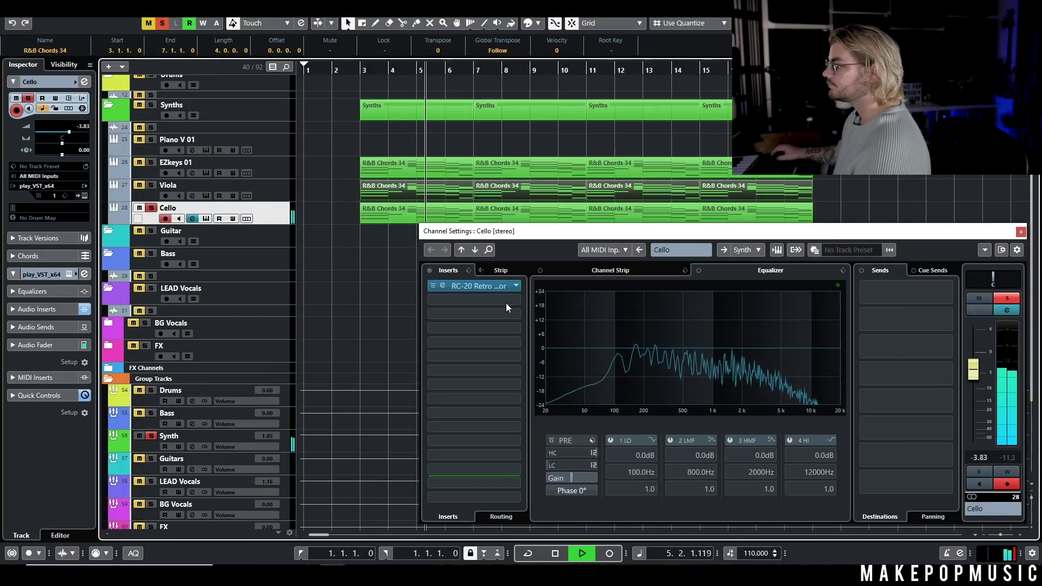
left_click(474, 304)
type("s1")
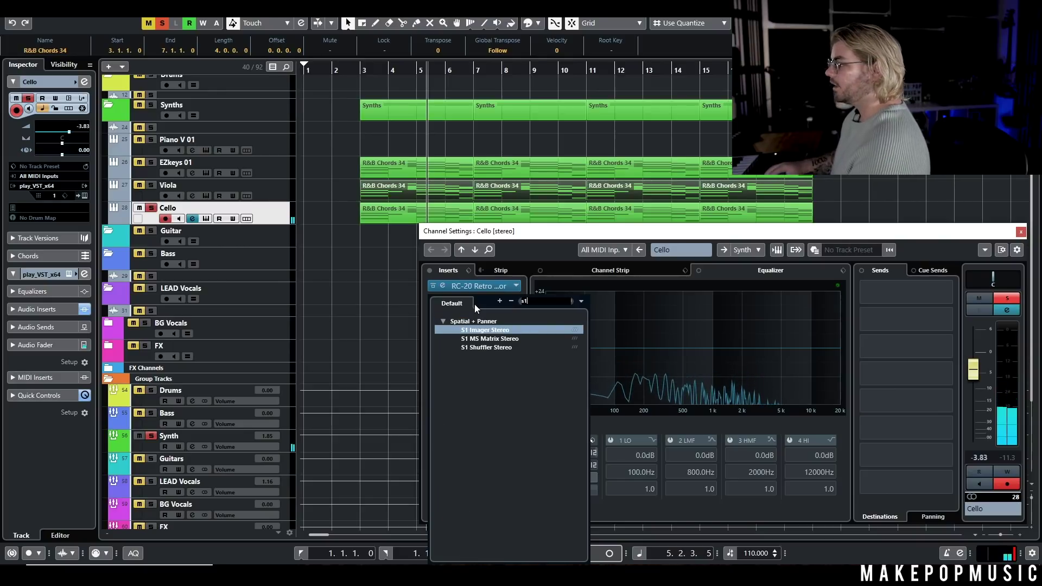
left_click(492, 332)
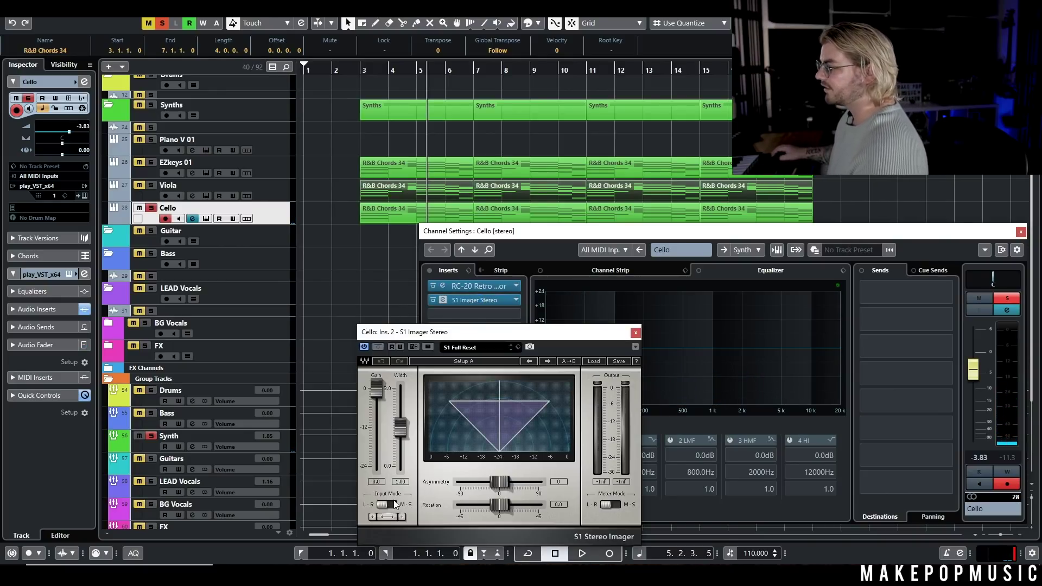
- Swap the left and right inputs in the Cello's S1 Imager and audition the track from bar 3
left_click(362, 72)
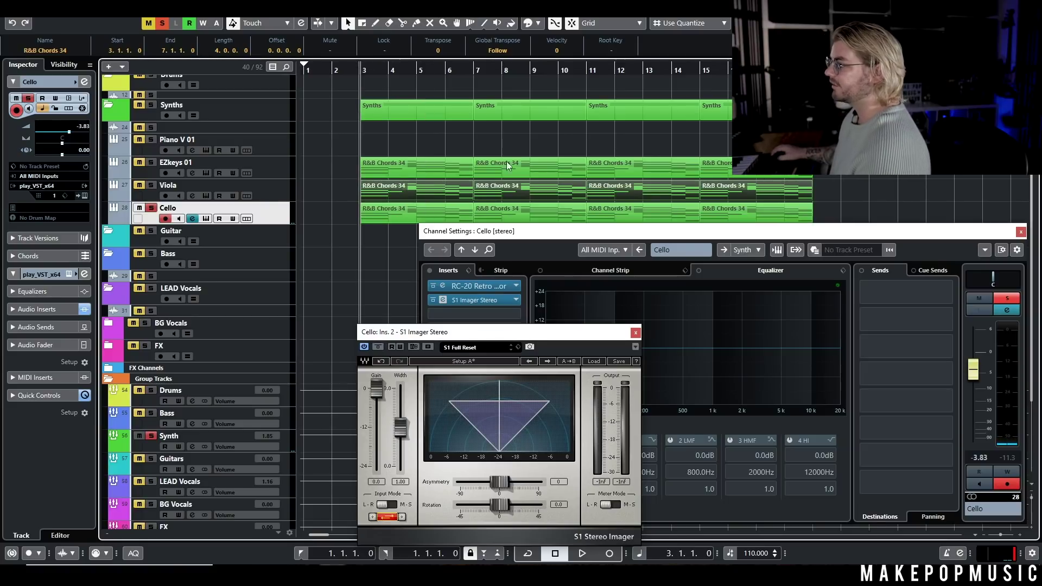
key("space")
left_click(635, 332)
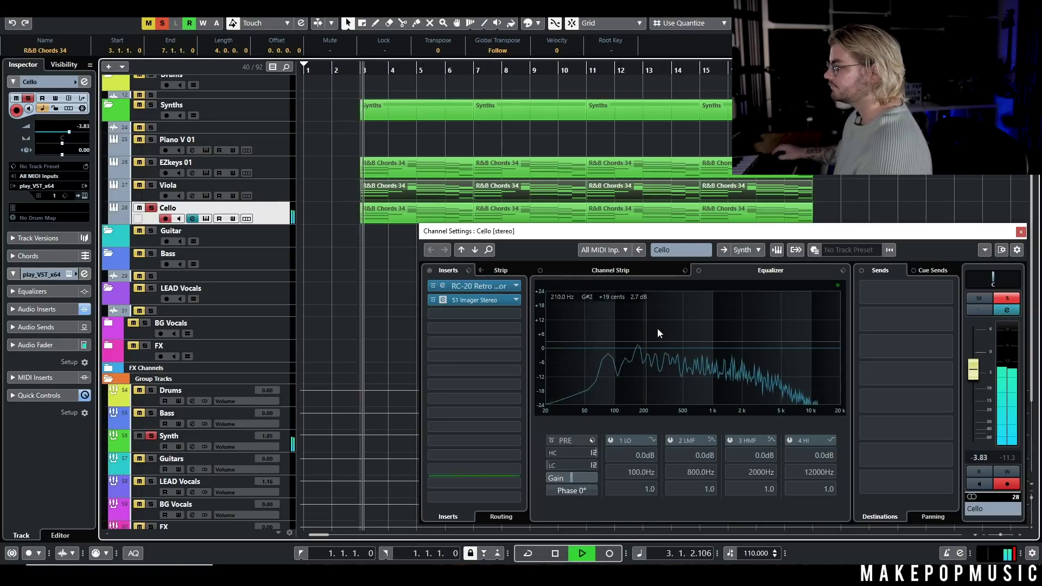
left_click(1020, 232)
key("space")
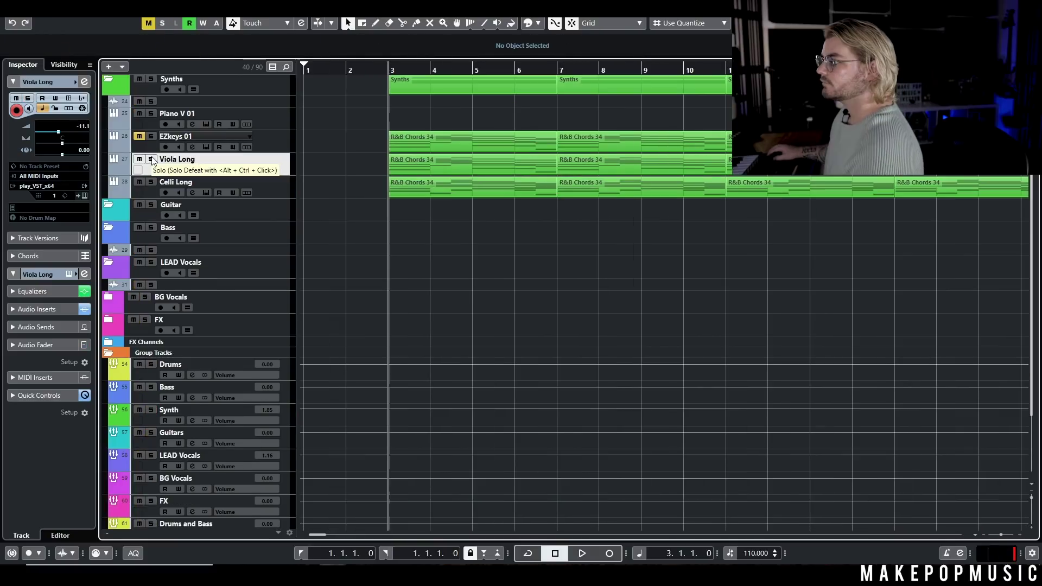
- Audition the soloed Viola Long part from bar 3 in the note editor and compare its notes with the neighbouring chord parts
double_click(400, 165)
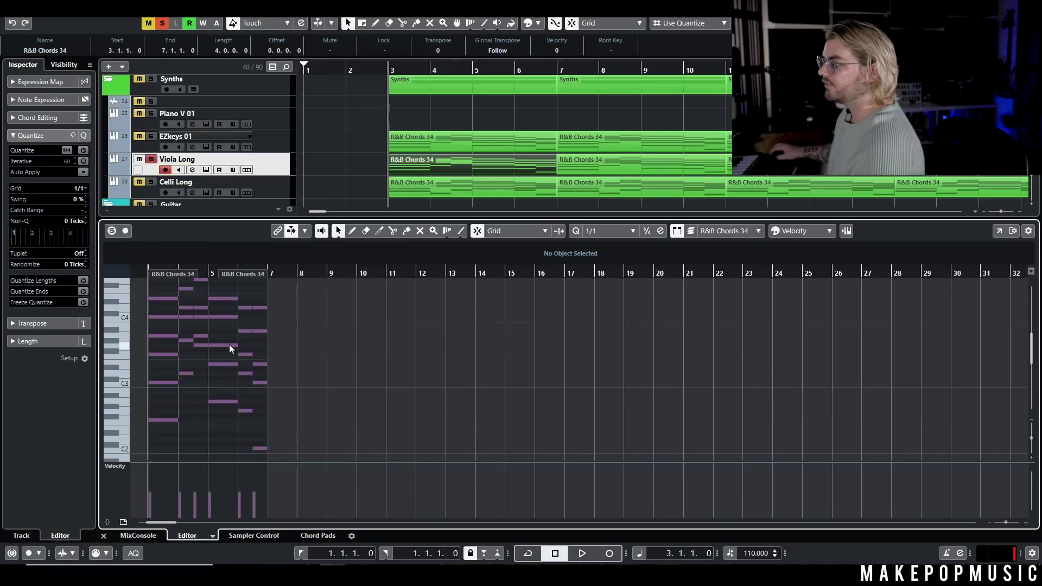
left_click(402, 163)
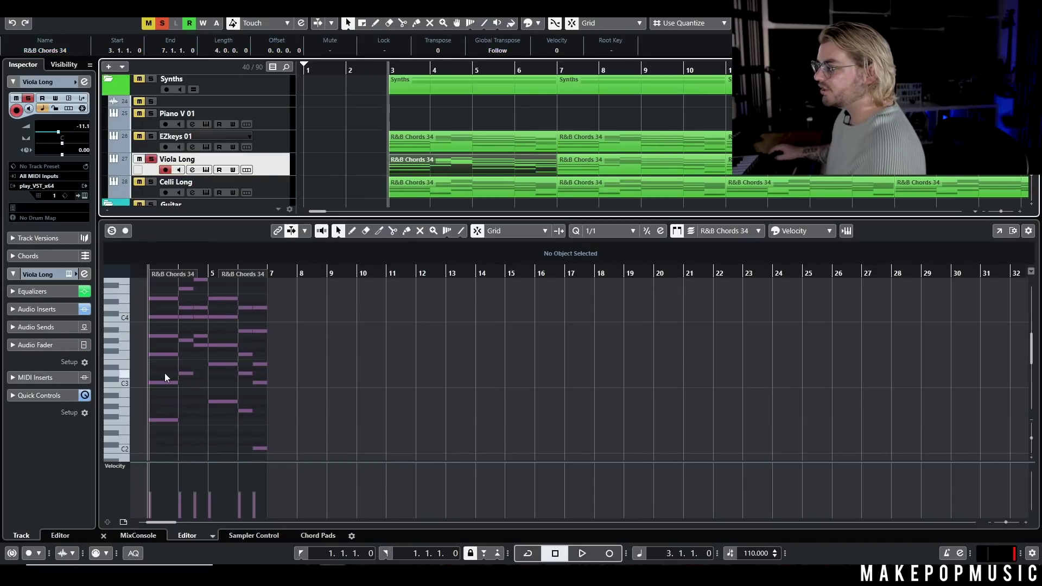
scroll(390, 285, "up", 2)
key("space")
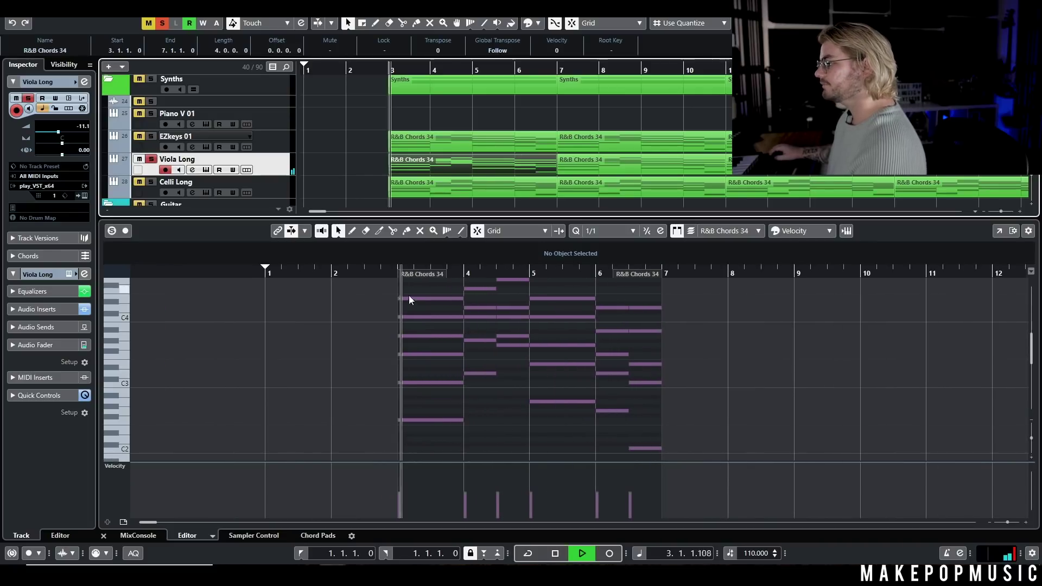
left_click(438, 171)
left_click_drag(368, 138, 418, 155)
left_click(374, 141)
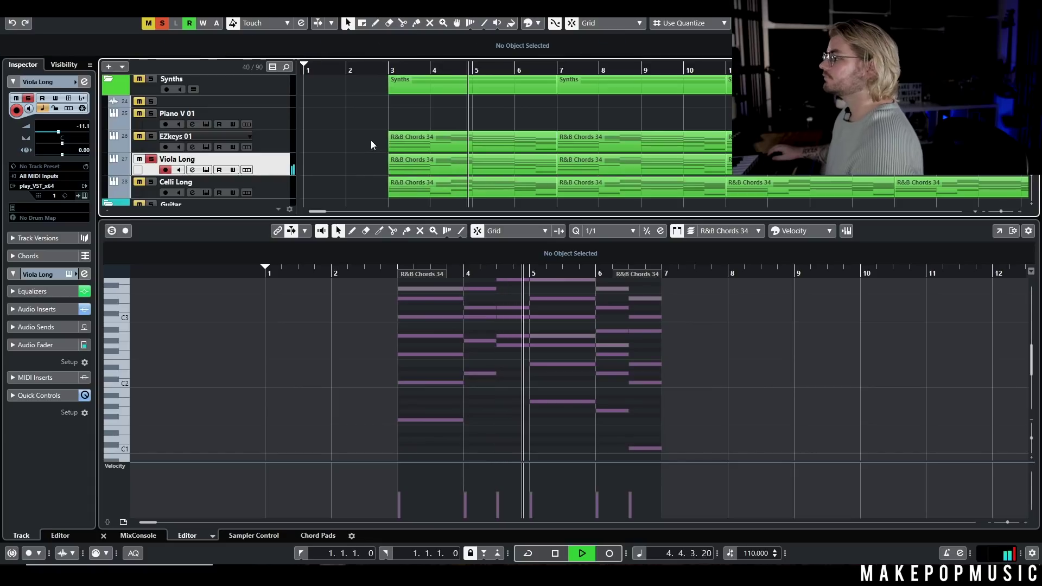
left_click(419, 159)
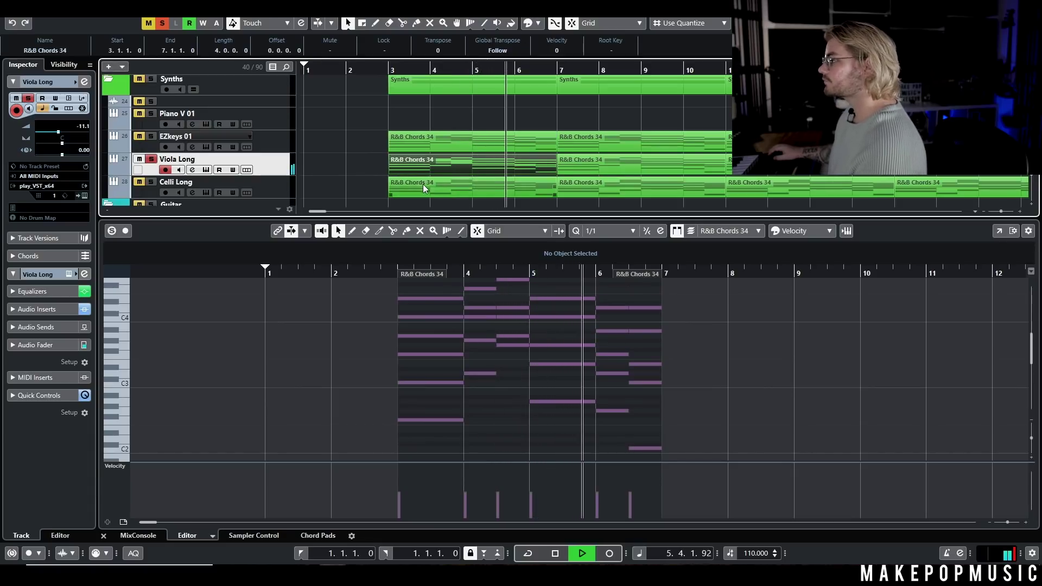
key("space")
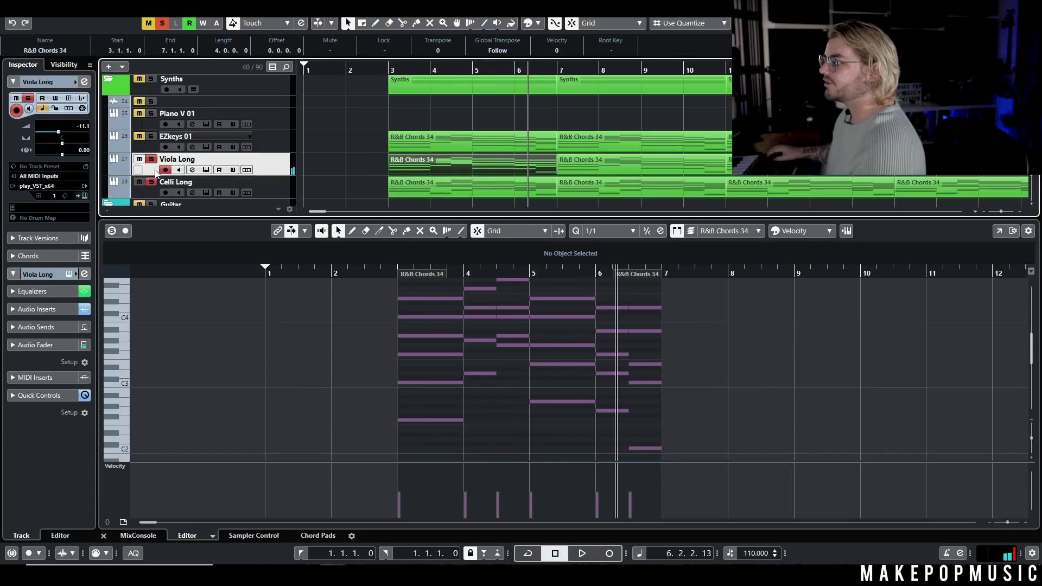
- Switch the solo from Viola Long to Celli Long and play the cello chords from bar 3
key("l")
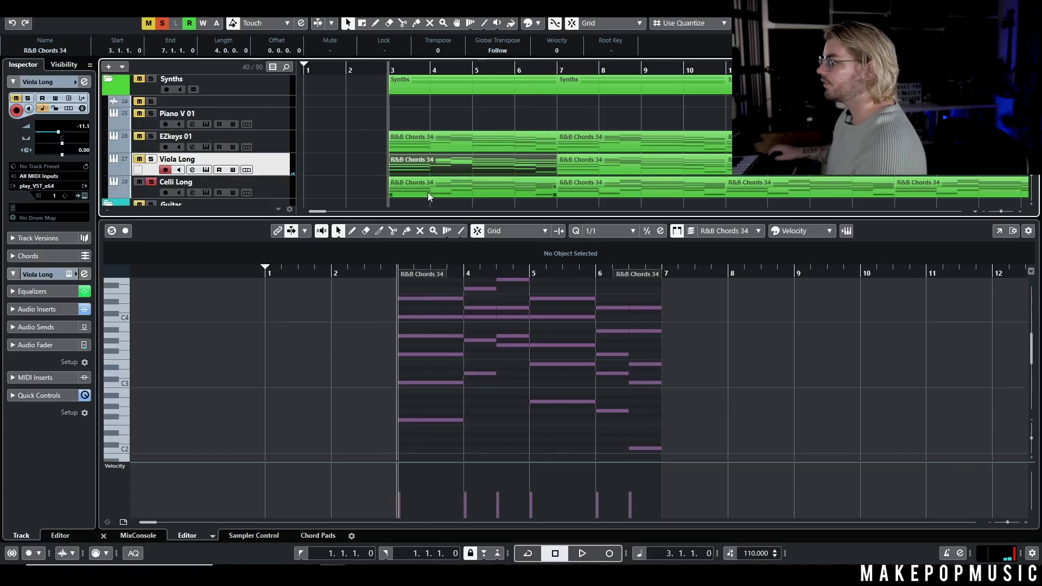
key("space")
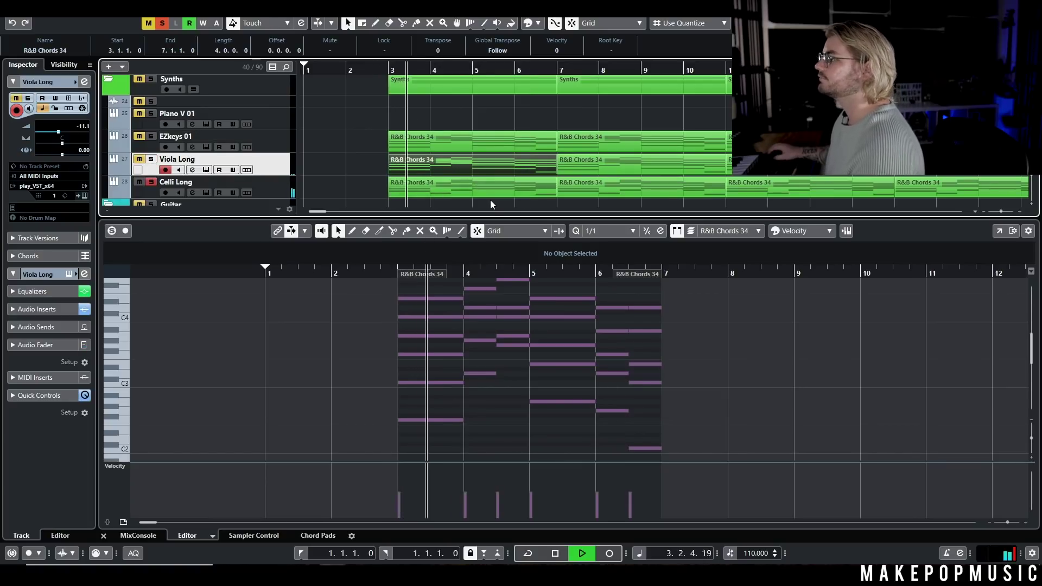
key("ctrl+alt+e")
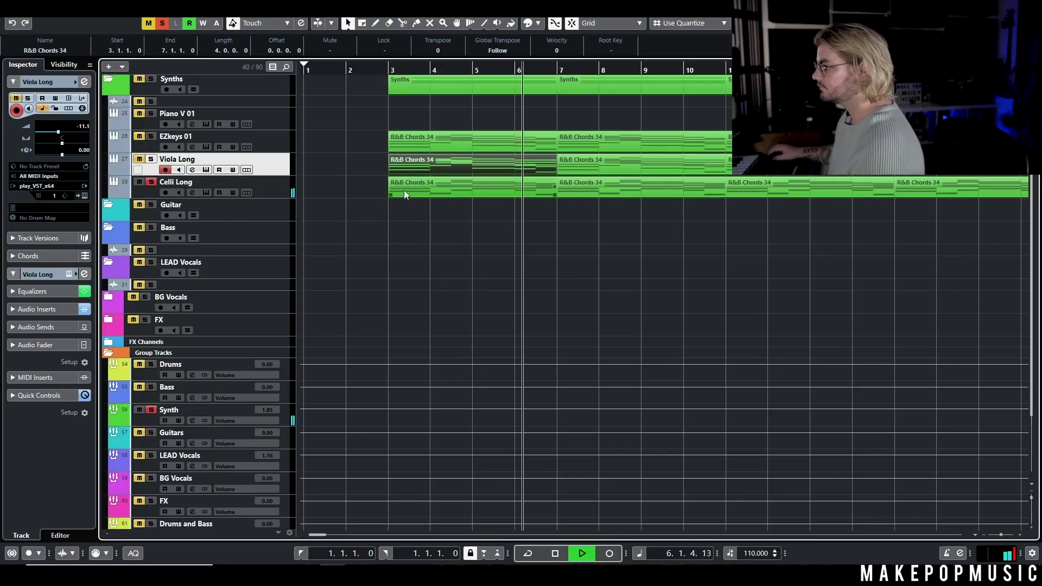
key("space")
- Examine the Celli Long channel's inserts and the equalizer curve in its FabFilter Pro-Q 3
left_click(192, 192)
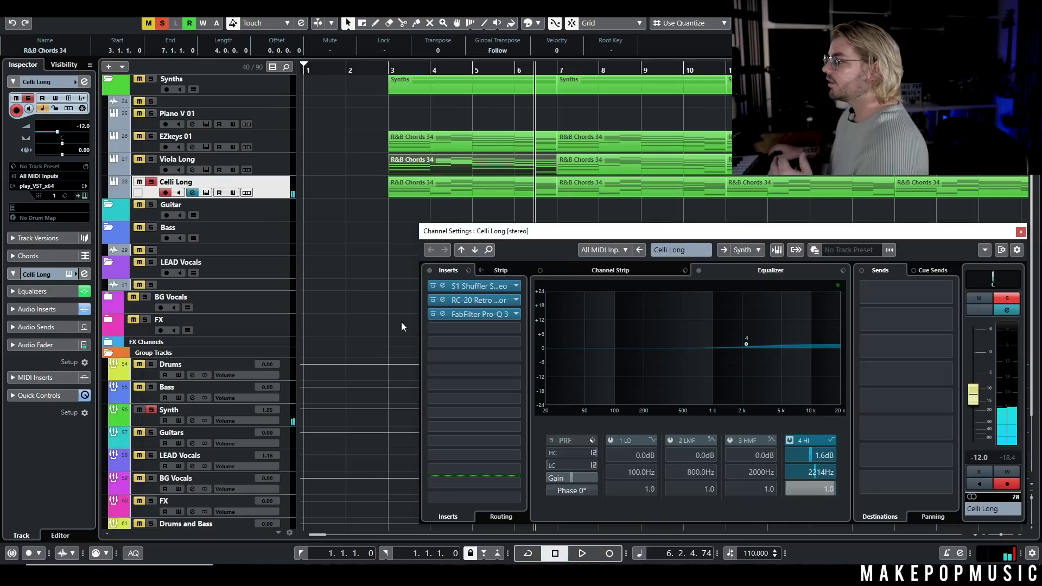
left_click(494, 313)
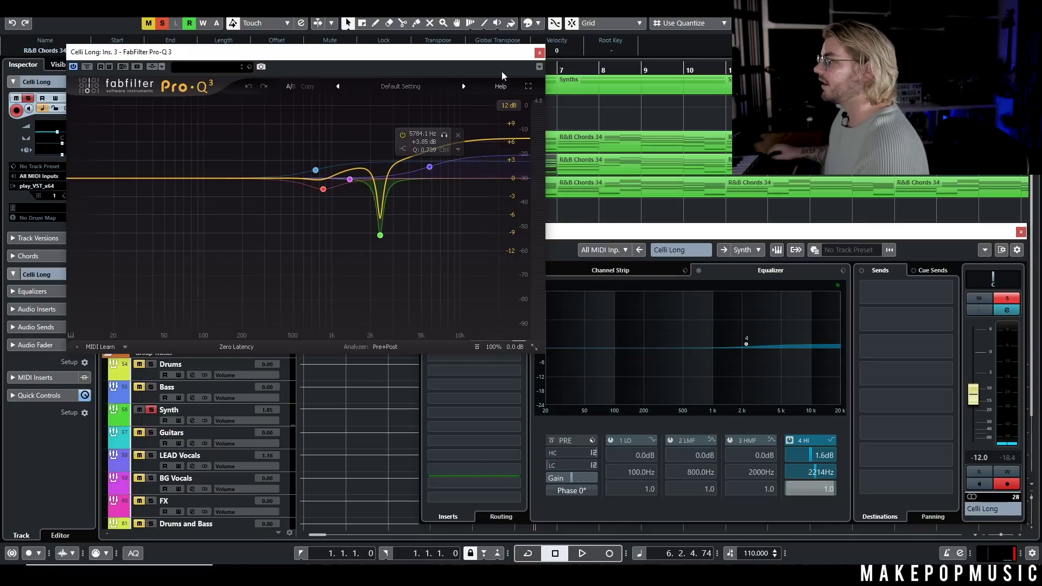
left_click(539, 53)
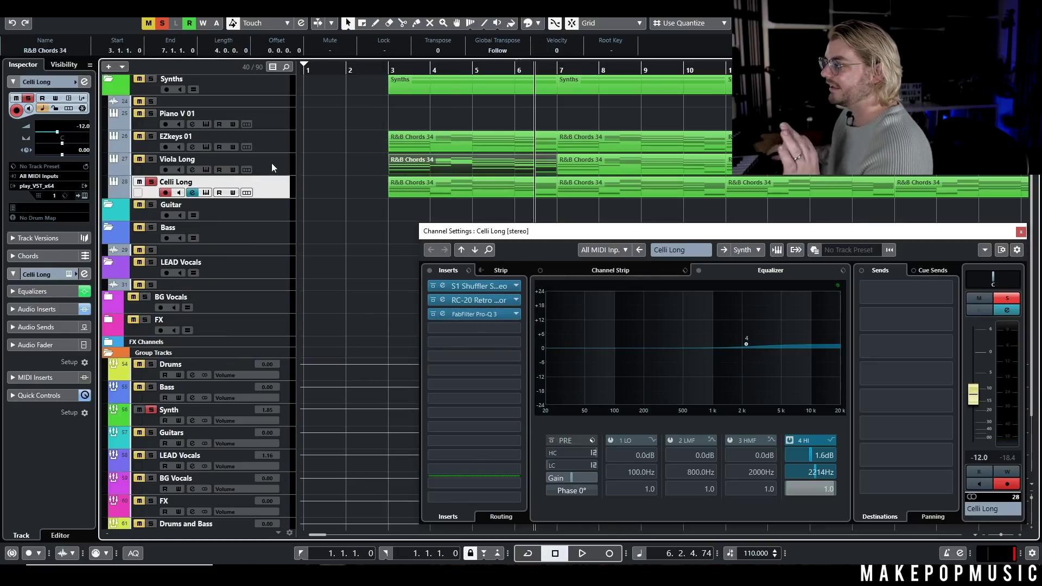
- Add Viola Long to the soloed Celli Long, and rename the EZkeys 01 track as Rhodes
left_click(167, 159)
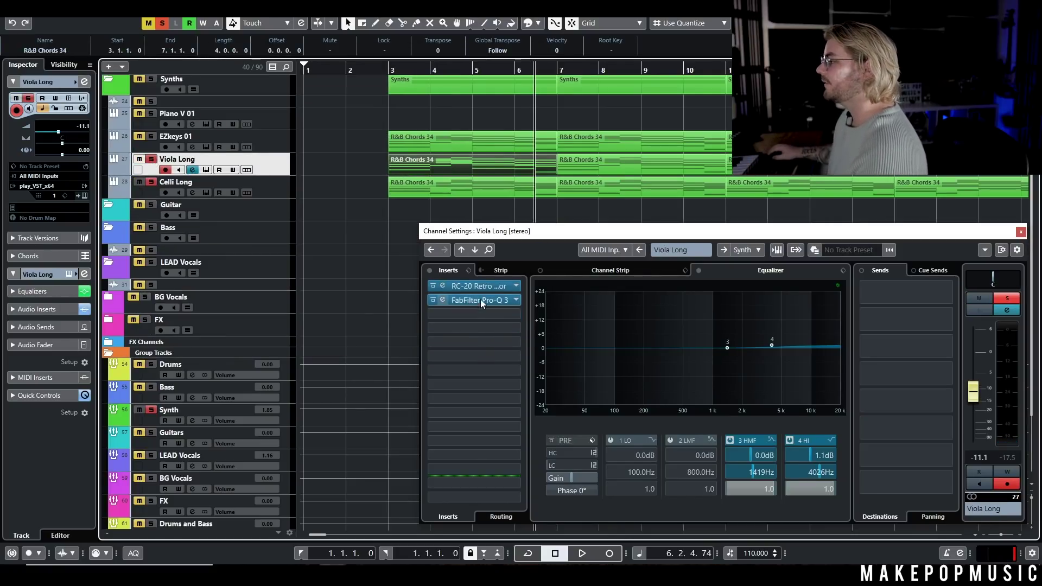
key("Escape")
key("g")
double_click(173, 136)
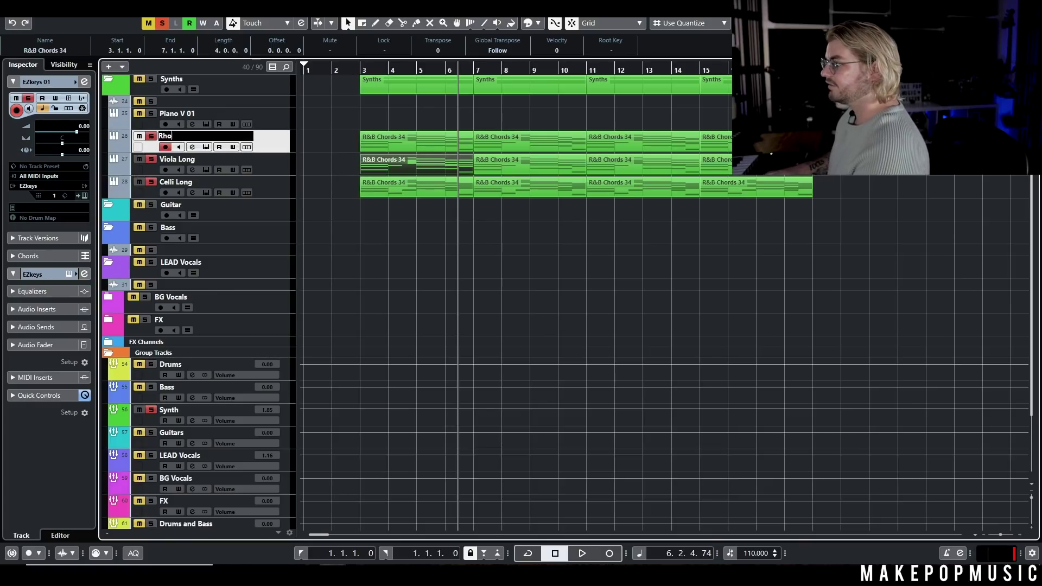
- Play the soloed Rhodes, Viola Long and Celli Long tracks together from bar 3 and clear their solos
left_click(361, 70)
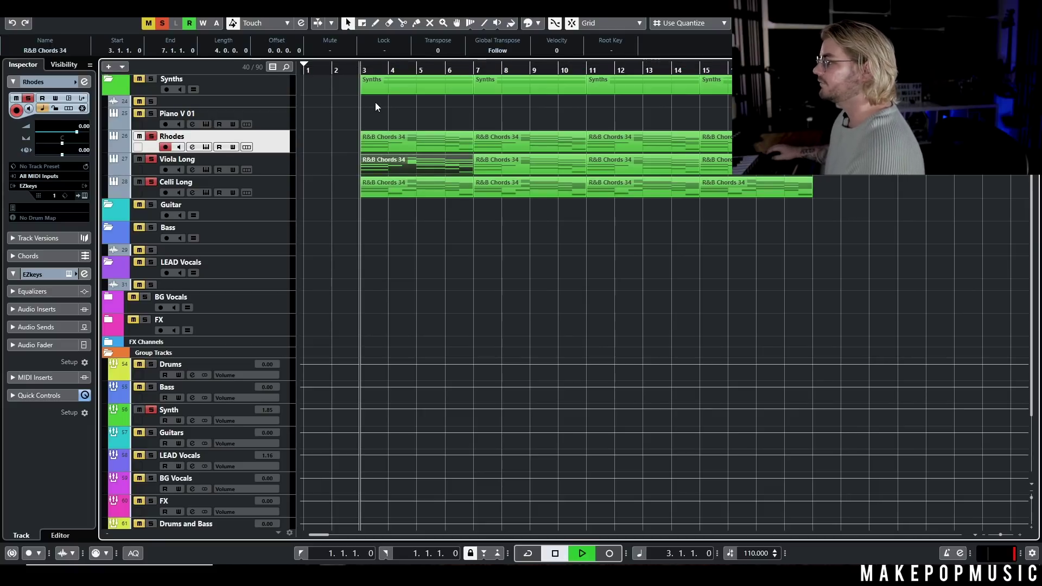
key("space")
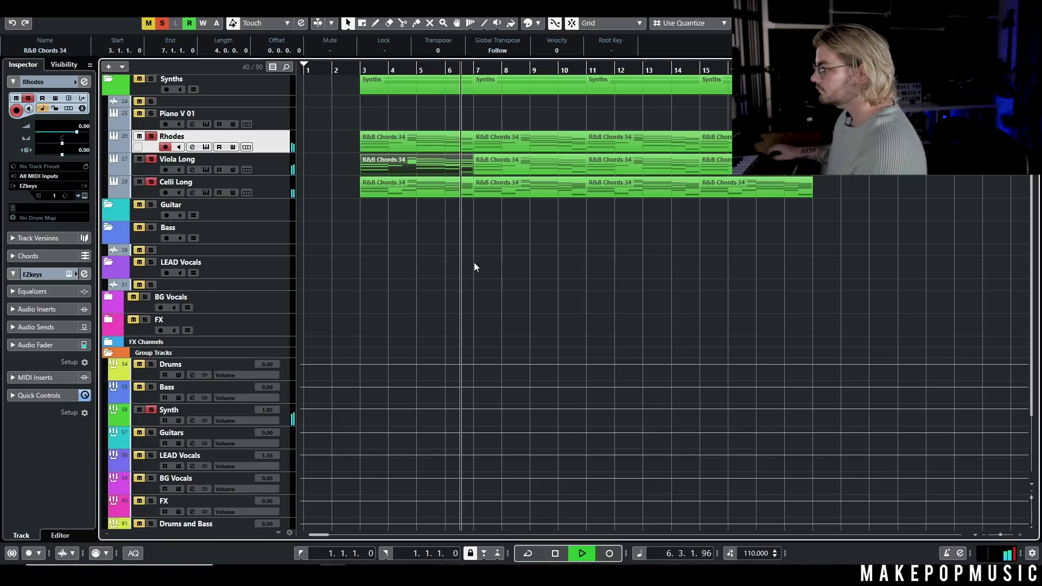
key("space")
key("s")
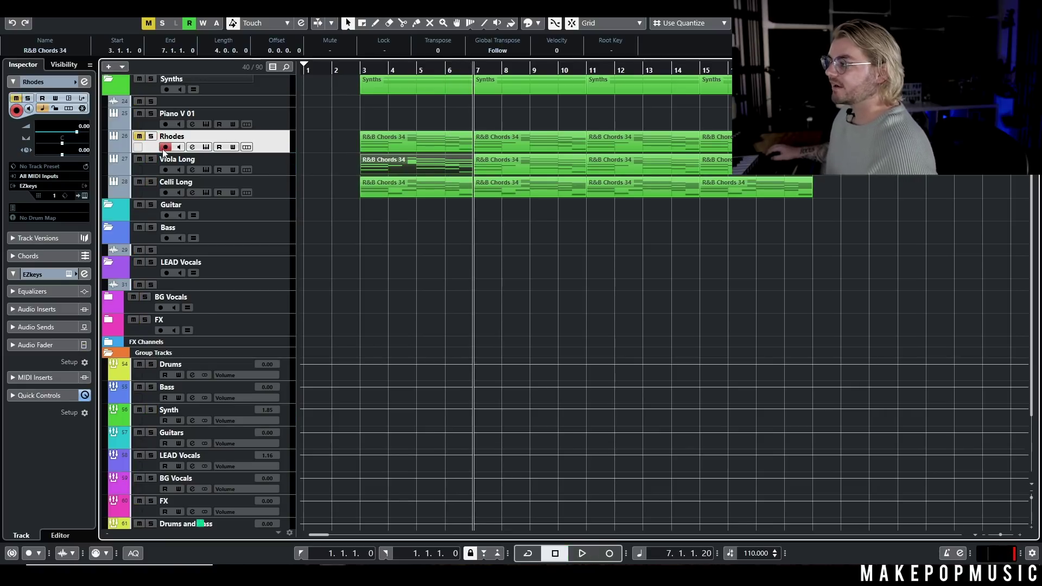
- Add an instrument track using Serum_x64 below the Celli Long track
right_click(273, 191)
key("Escape")
right_click(272, 191)
mouse_move(322, 198)
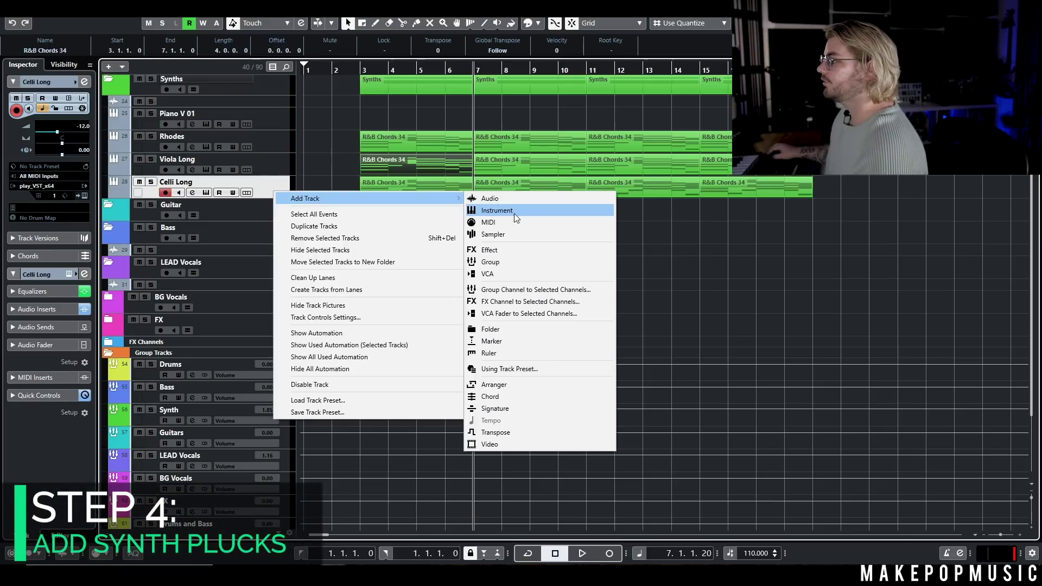
left_click(515, 214)
left_click(526, 170)
left_click(477, 276)
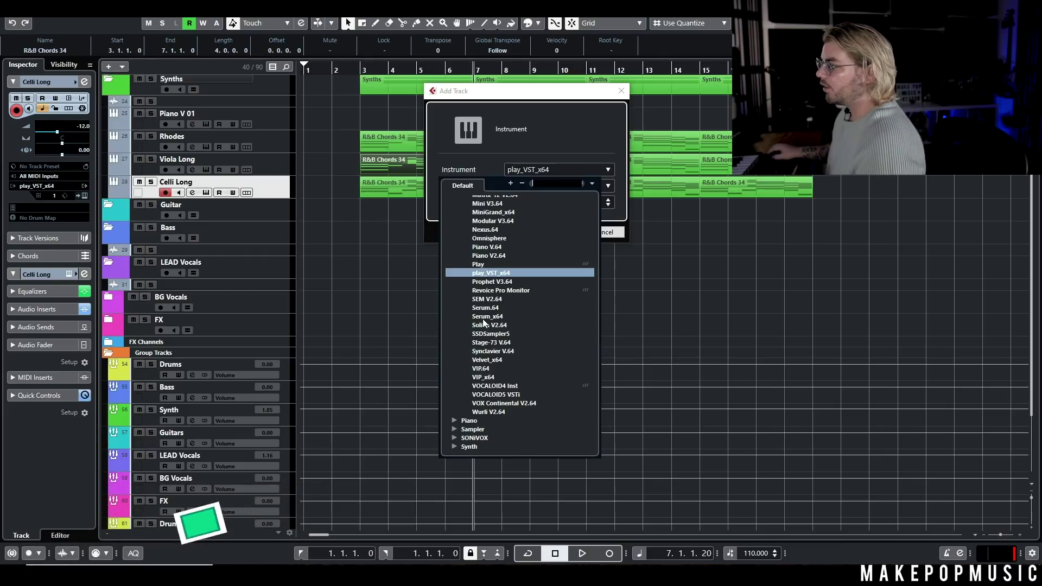
left_click(483, 317)
left_click(555, 231)
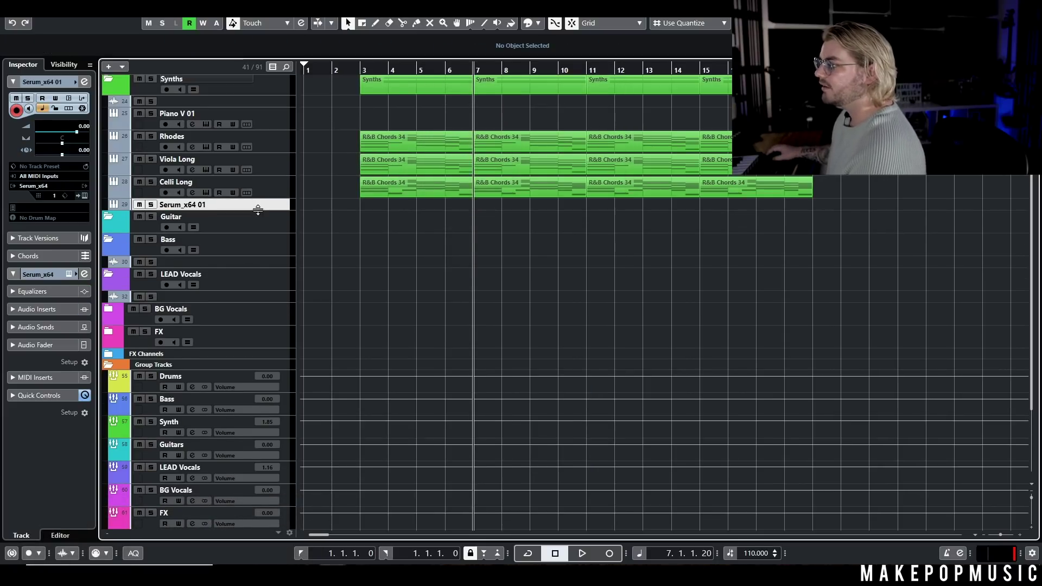
- Load the PL - Island Kalimba preset from the NEW MPM PRESETS user folder into the new track's Serum
left_click_drag(257, 210, 181, 230)
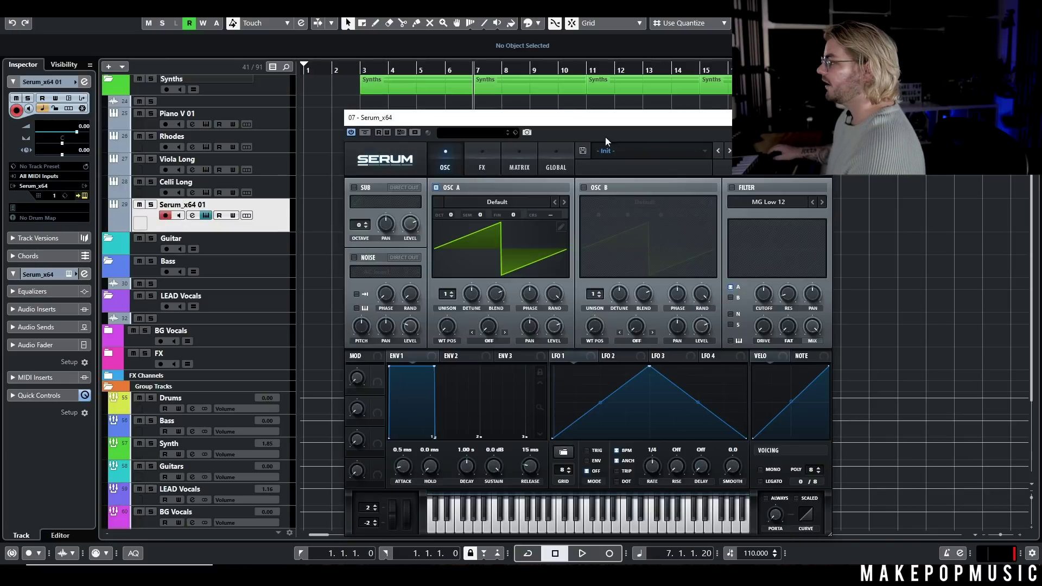
left_click(602, 151)
mouse_move(638, 408)
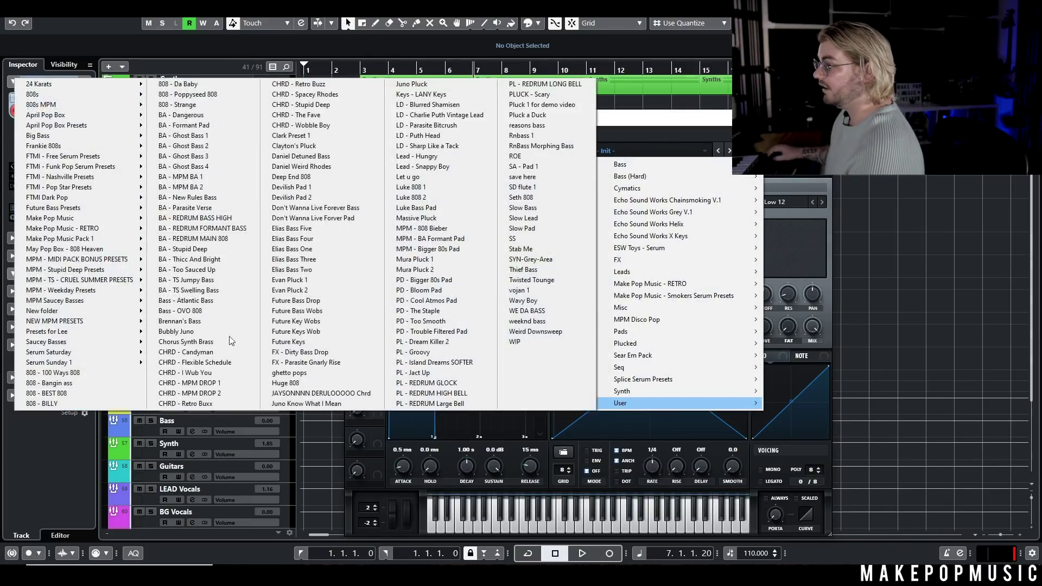
mouse_move(84, 321)
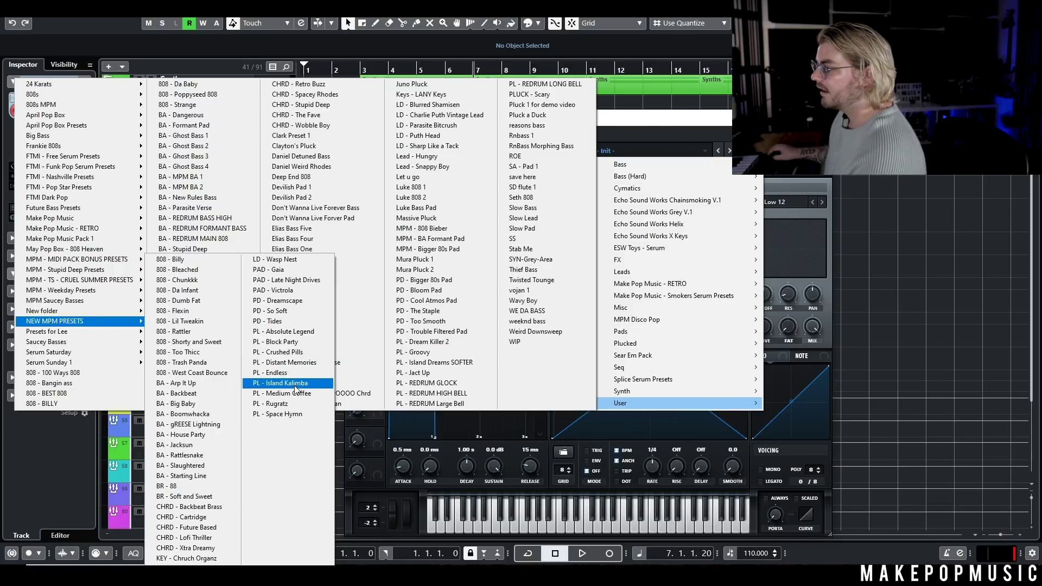
left_click(287, 383)
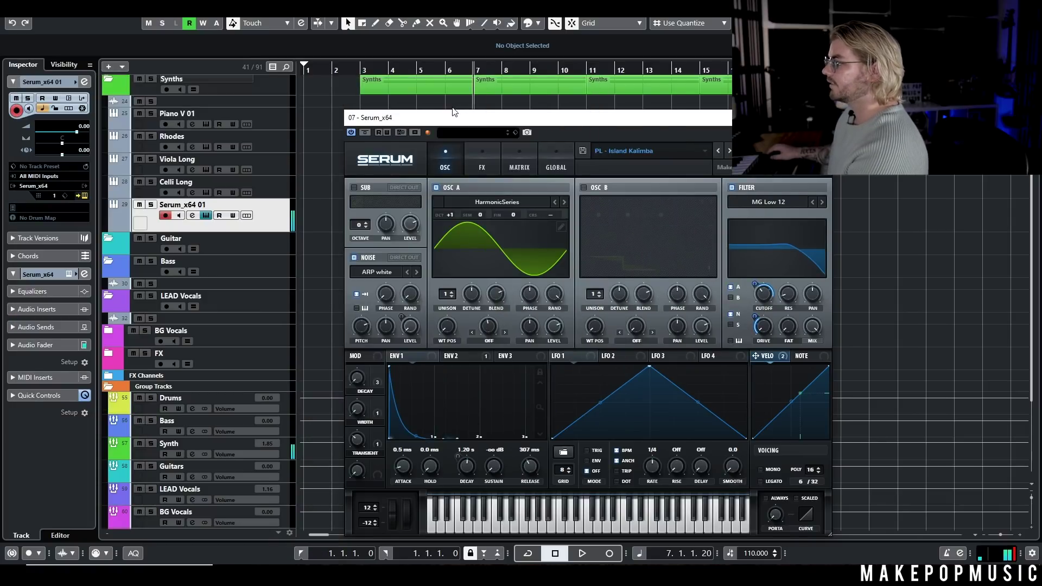
key("Escape")
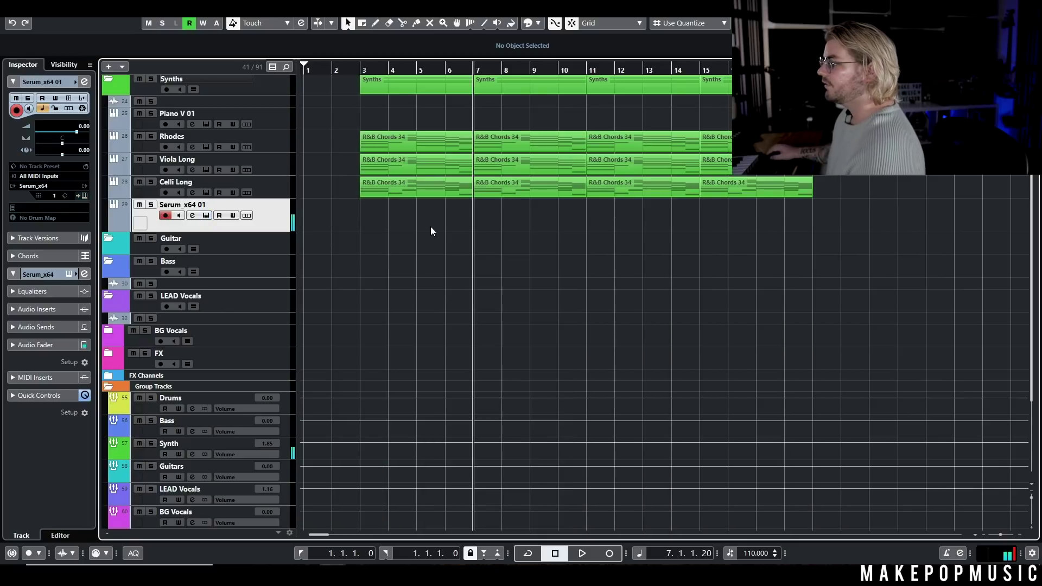
- Copy the first two R&B Chords 34 clips from the Rhodes track to the Serum track, starting at bar 3
left_click(487, 141)
left_click(413, 142, "shift")
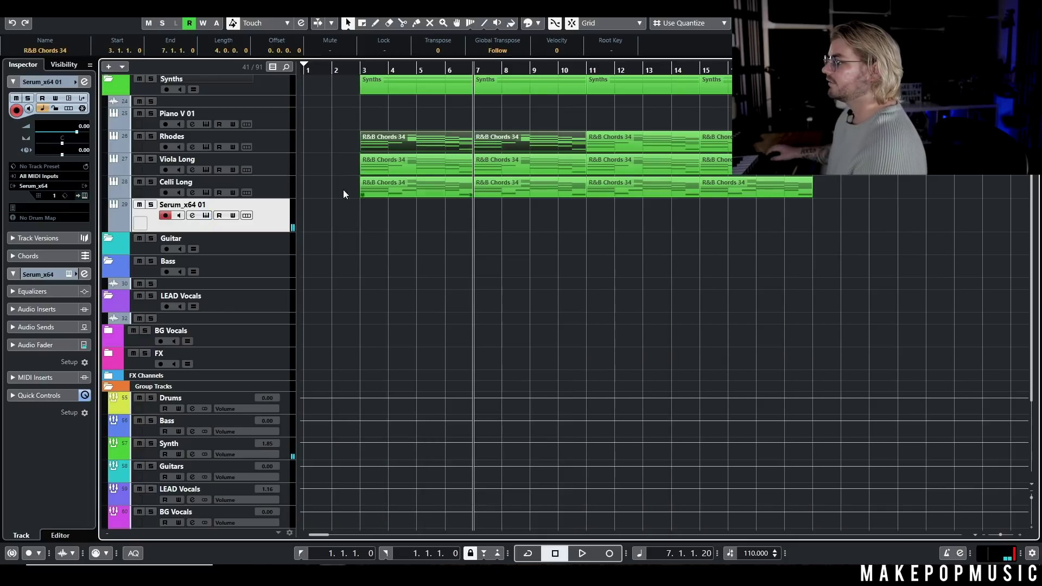
left_click_drag(412, 143, 409, 221)
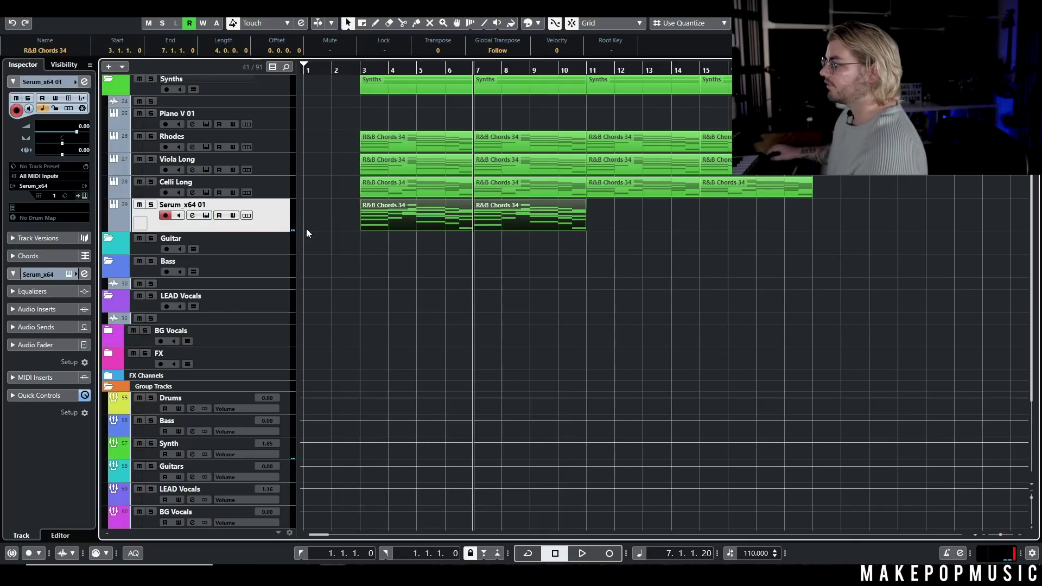
left_click_drag(283, 230, 284, 222)
- Solo the Serum track and play its copied chords from bar 3
left_click(151, 205)
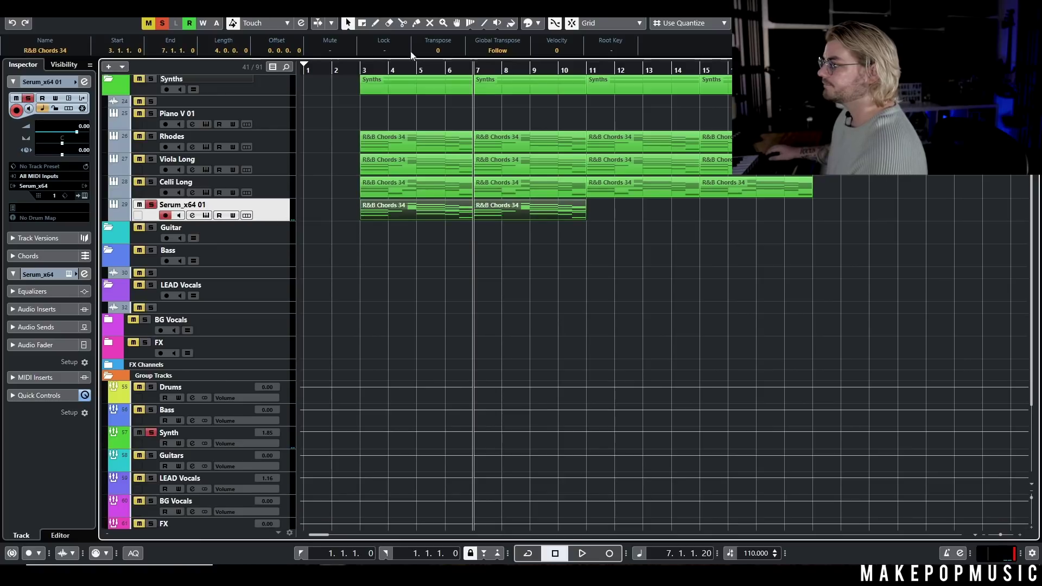
left_click(357, 67)
key("space")
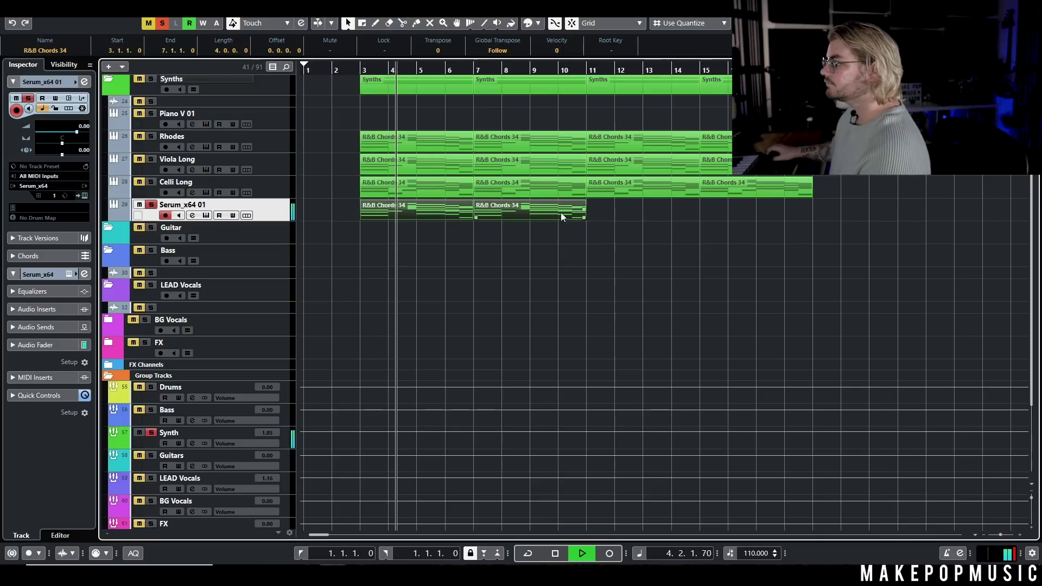
left_click(435, 282)
key("space")
- Open the first Serum chord clip in the note editor and extend the clip's start back to bar 2
double_click(370, 214)
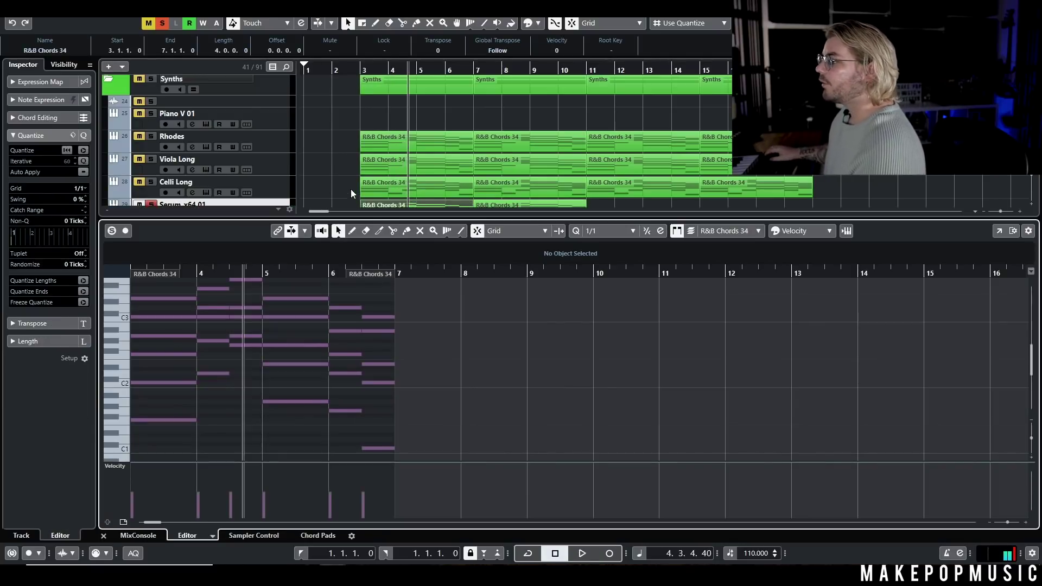
scroll(354, 147, "up", 3)
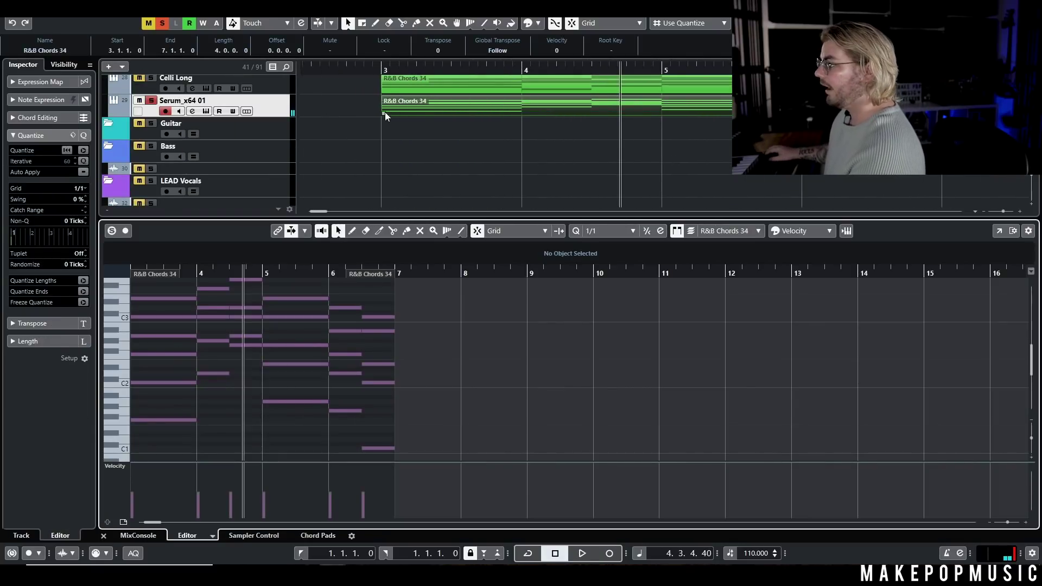
left_click_drag(385, 116, 307, 116)
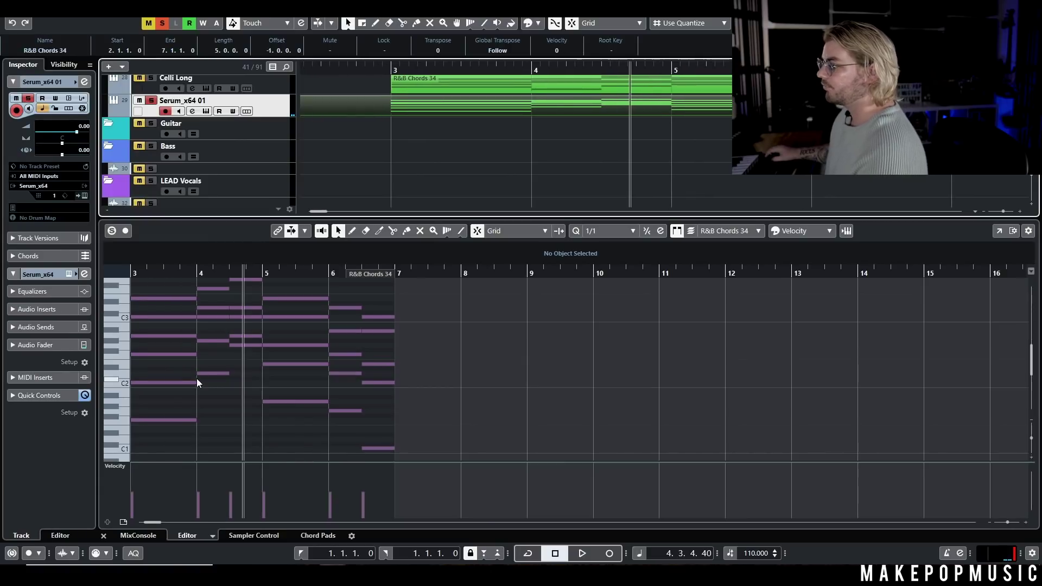
- Stagger the note starts of the bar 3 chord from lowest to highest around the barline to imitate a strum
scroll(198, 382, "up", 5)
scroll(226, 429, "up", 2)
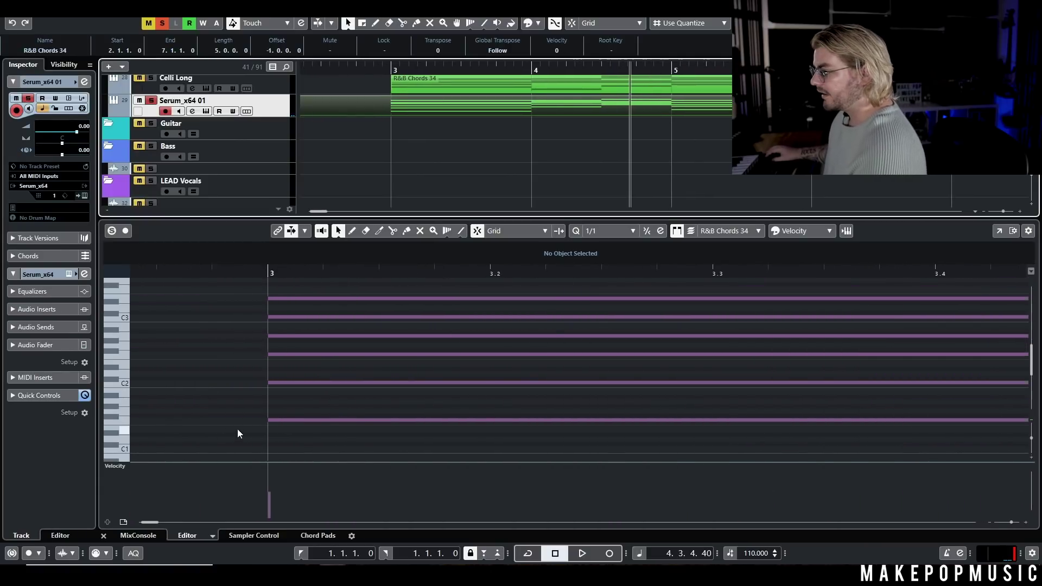
left_click(271, 421)
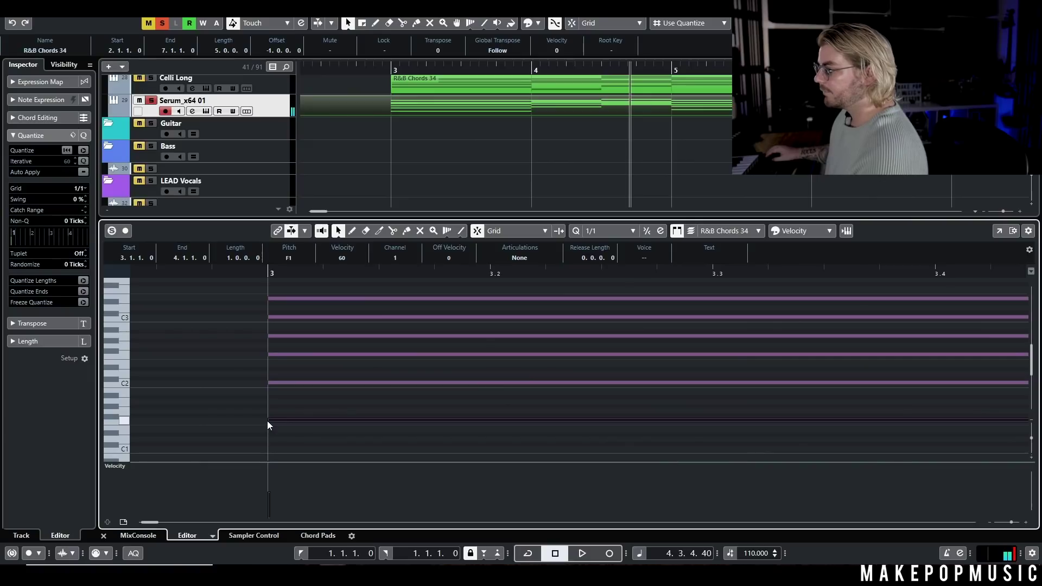
left_click_drag(267, 421, 245, 421)
left_click_drag(269, 383, 258, 383)
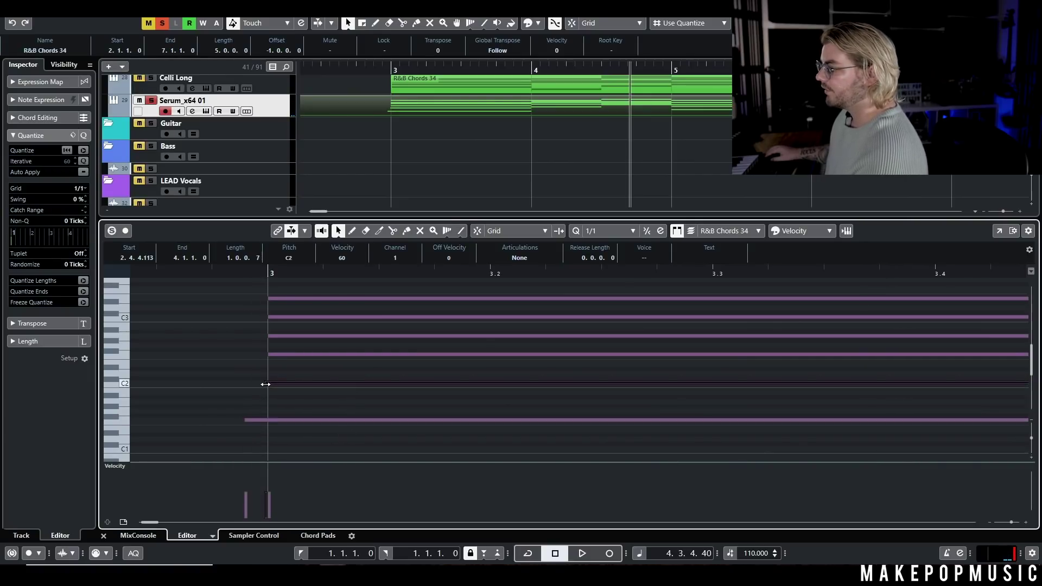
left_click(272, 354)
left_click_drag(268, 335, 317, 299)
scroll(340, 313, "down", 2, "ctrl")
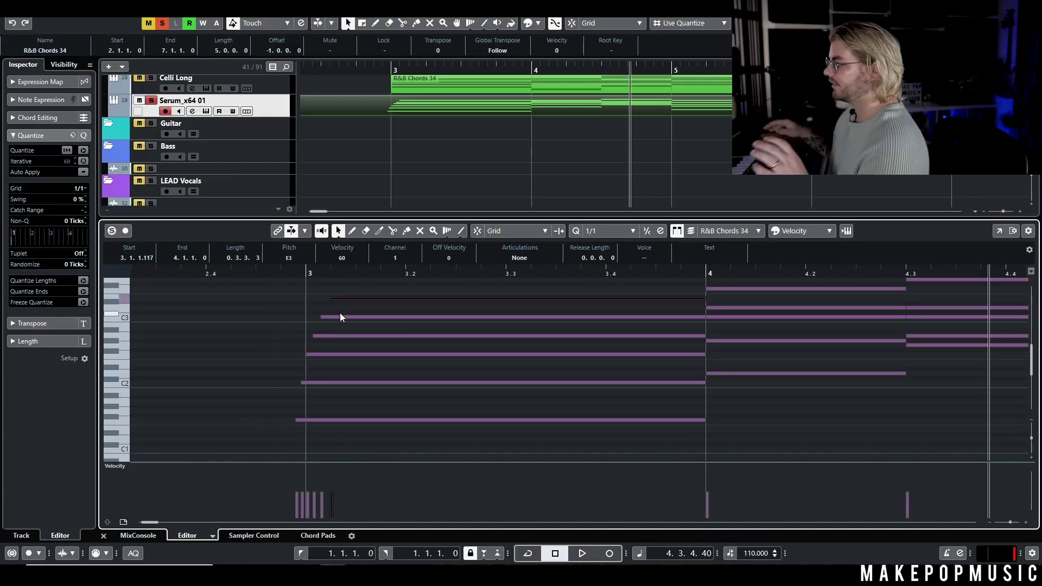
- Play the strummed chord from just before bar 3 in the soloed Serum track
left_click(307, 297)
left_click(259, 275)
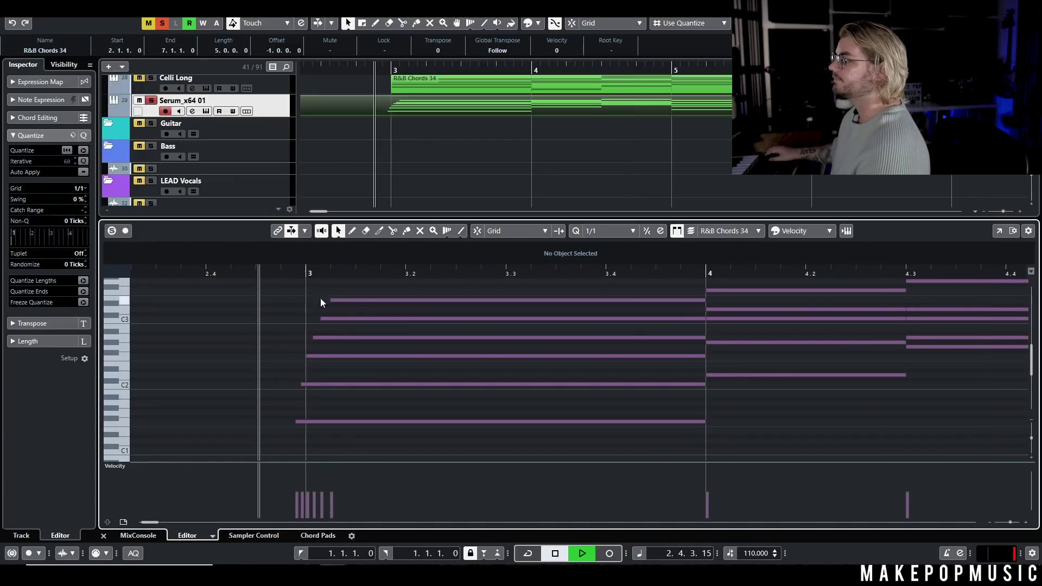
key("space")
scroll(388, 316, "down", 2)
scroll(434, 318, "up", 3)
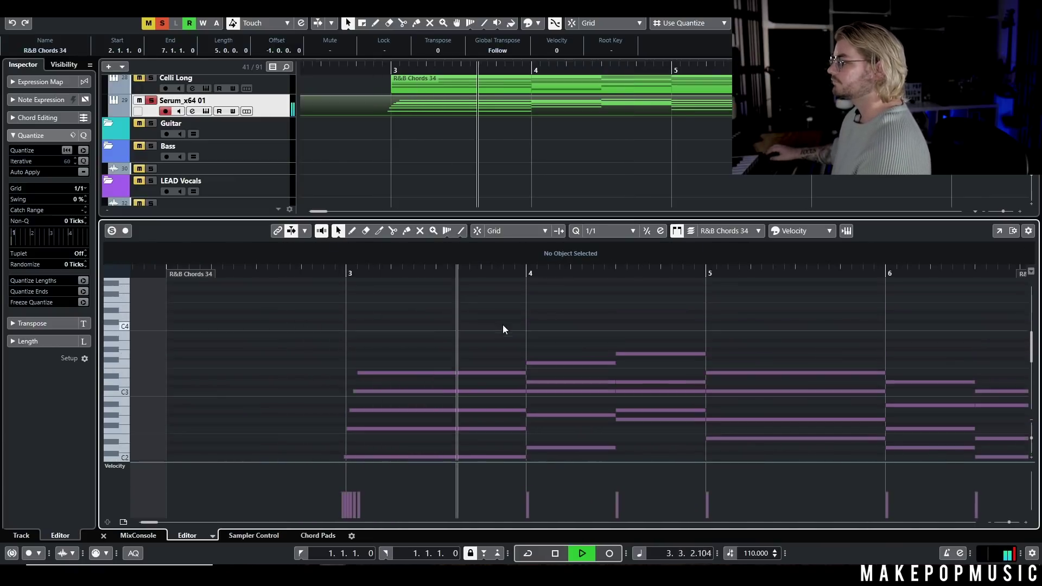
key("space")
- Stagger the bar 4 chord's note starts and, with a 1/8 quantize grid, break its upper notes into a short melody
scroll(549, 353, "up", 3)
left_click_drag(492, 356, 496, 355)
left_click(81, 190)
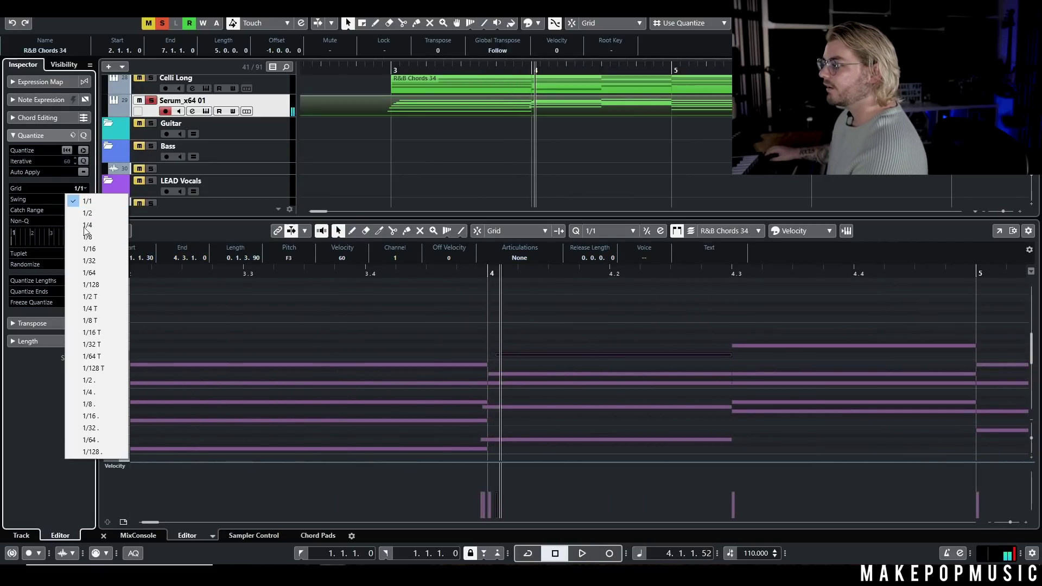
left_click(78, 247)
key("3")
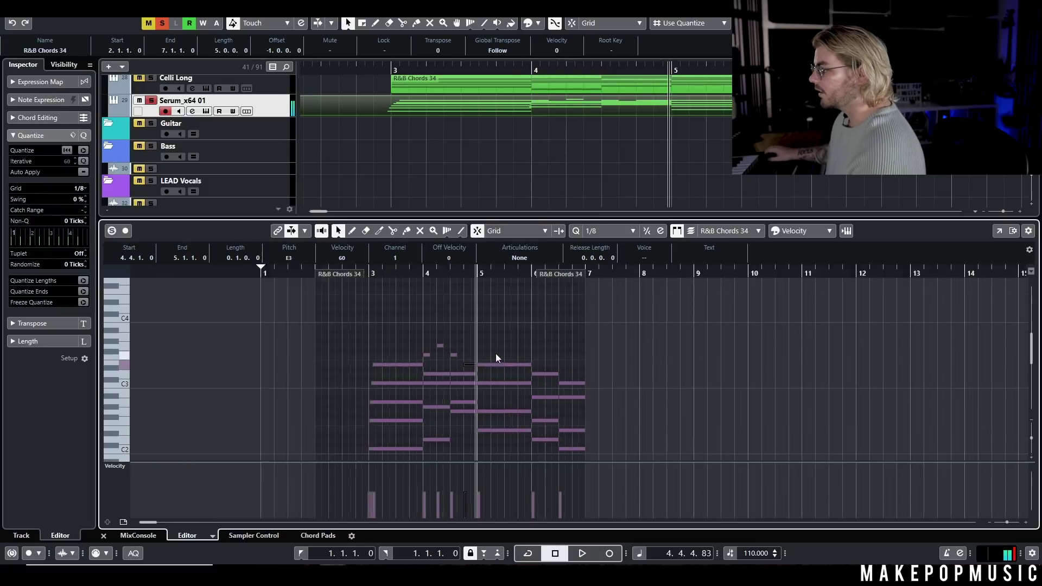
scroll(487, 350, "up", 2)
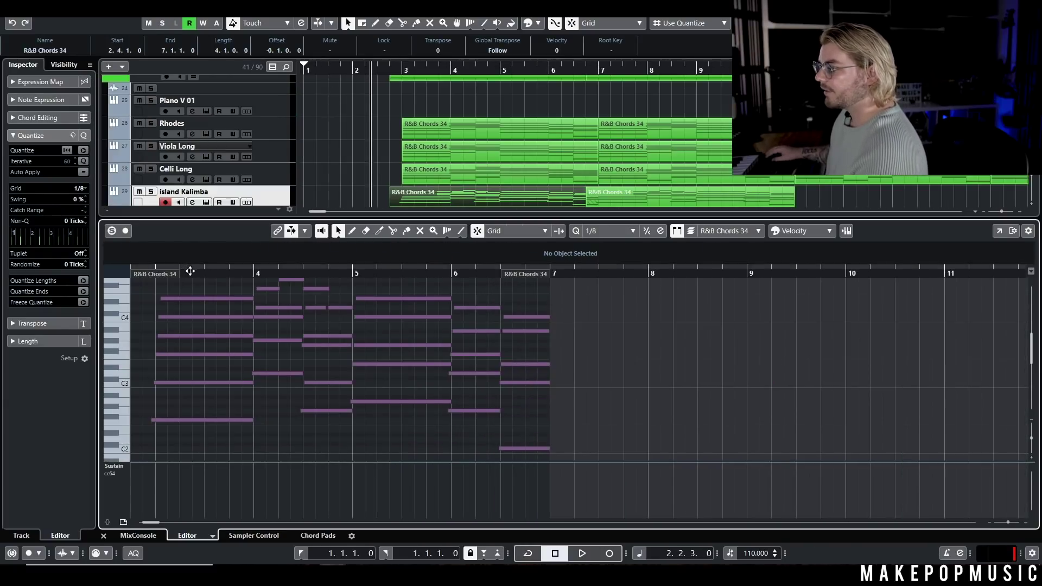
- Play all tracks from bar 3 and solo the island Kalimba track during playback to hear its edited chords alone
left_click_drag(190, 271, 193, 288)
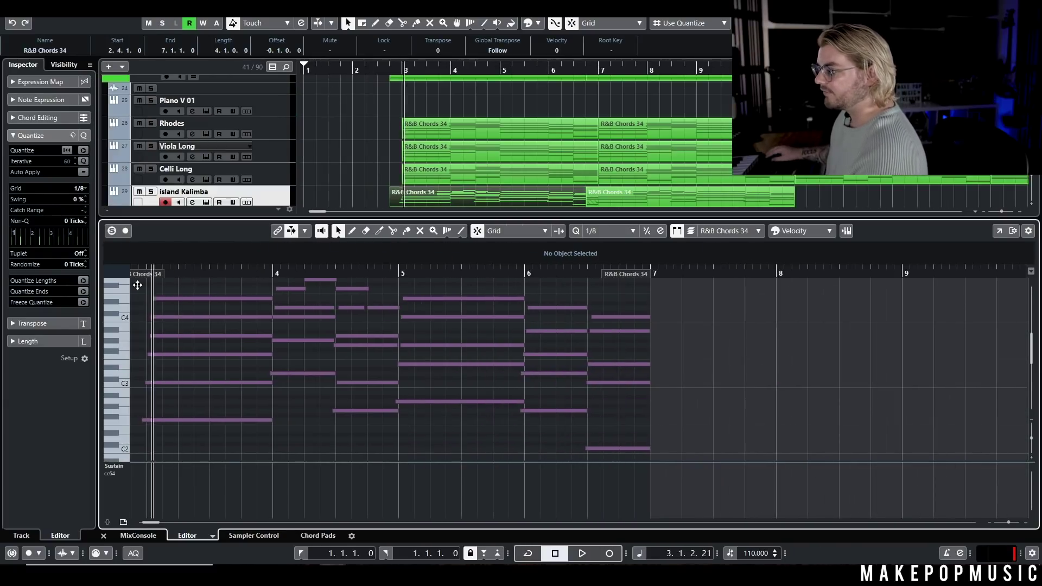
key("space")
scroll(201, 142, "down", 3)
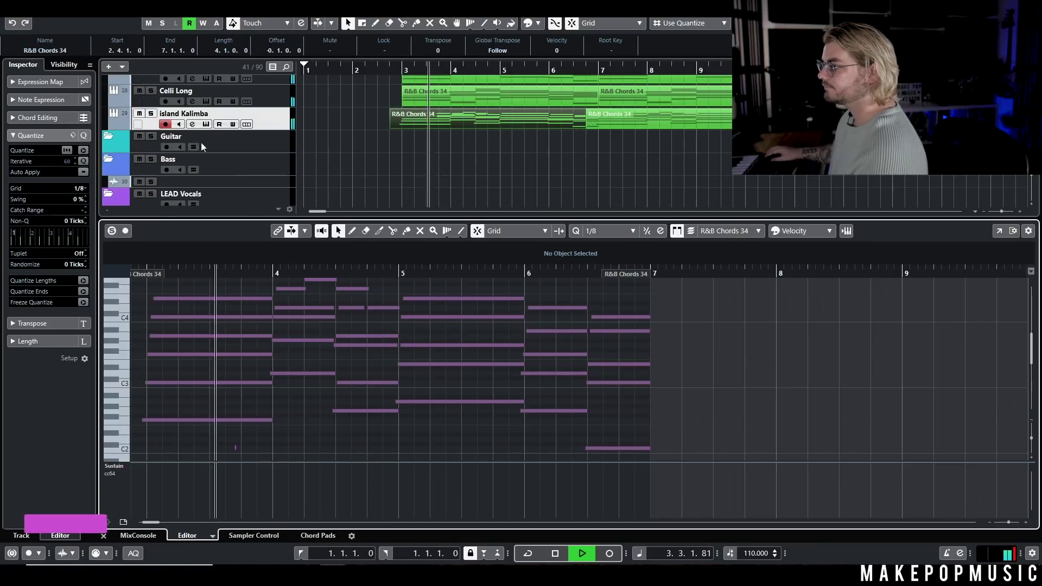
left_click(152, 114)
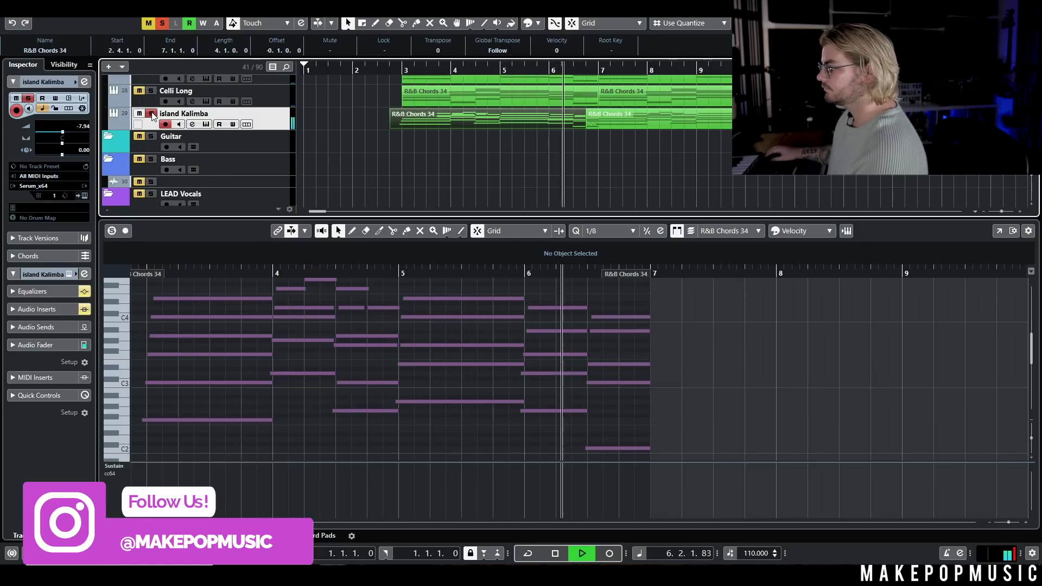
key("space")
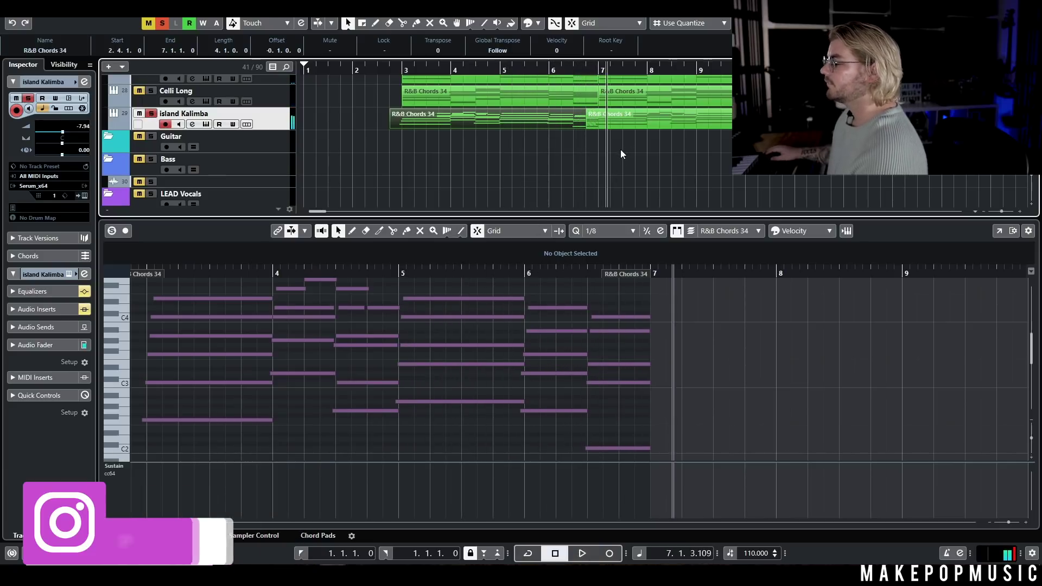
key("g")
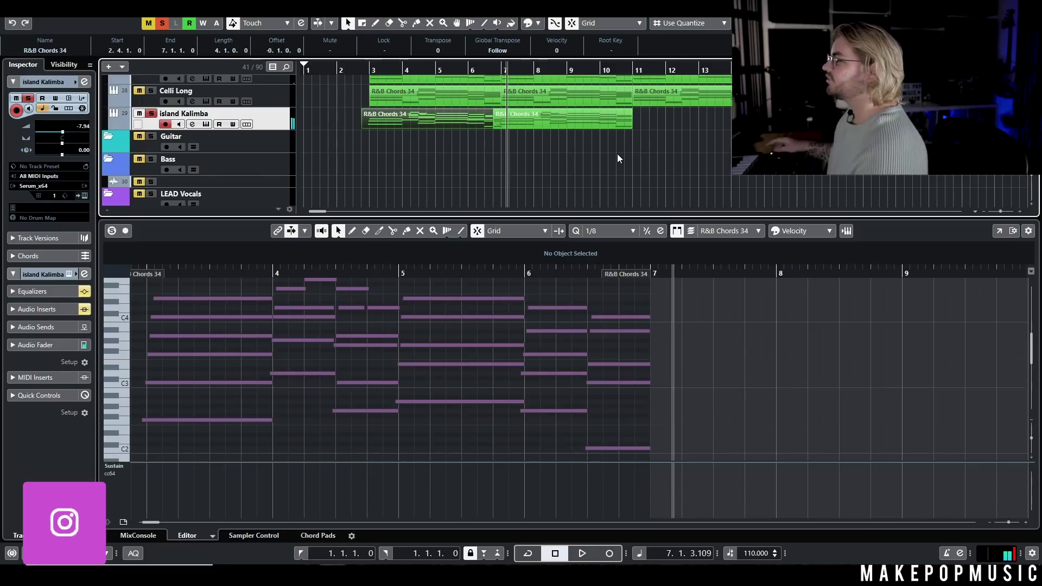
left_click(452, 137)
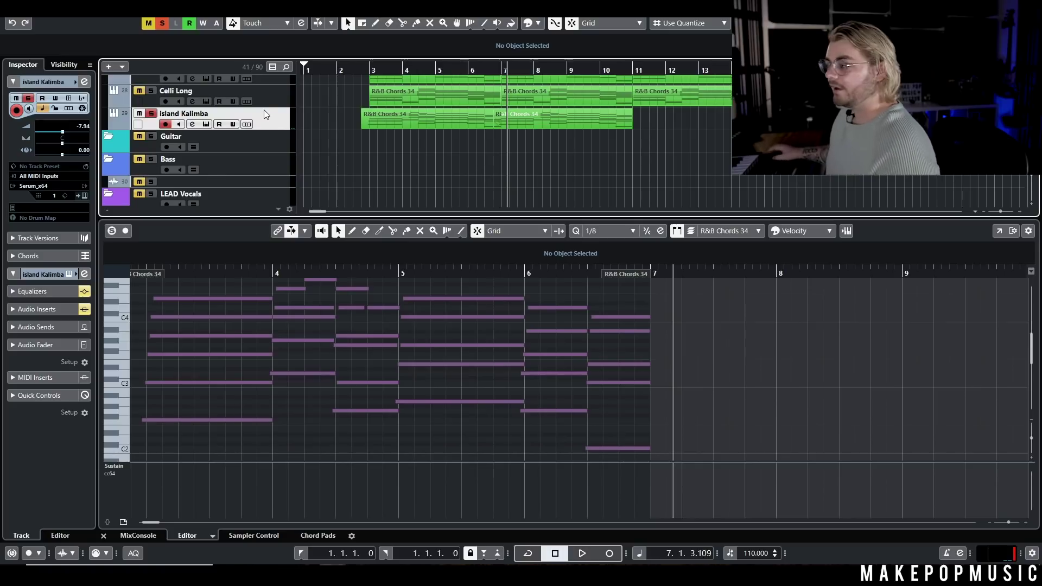
- Re-enable the RC-20 Retro Color and Repeater inserts on the island Kalimba channel and play the soloed track through each effect
left_click(193, 124)
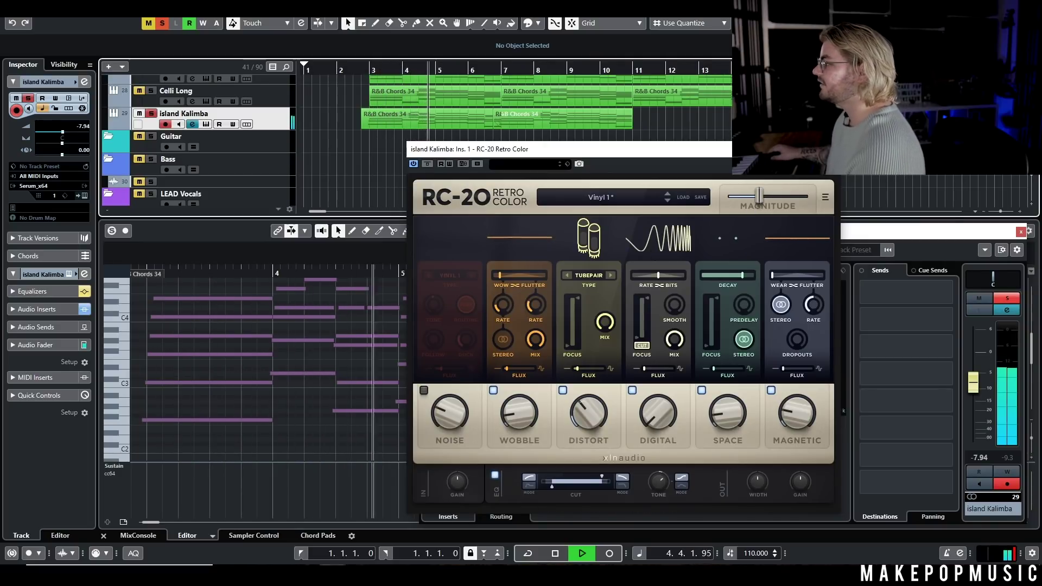
key("space")
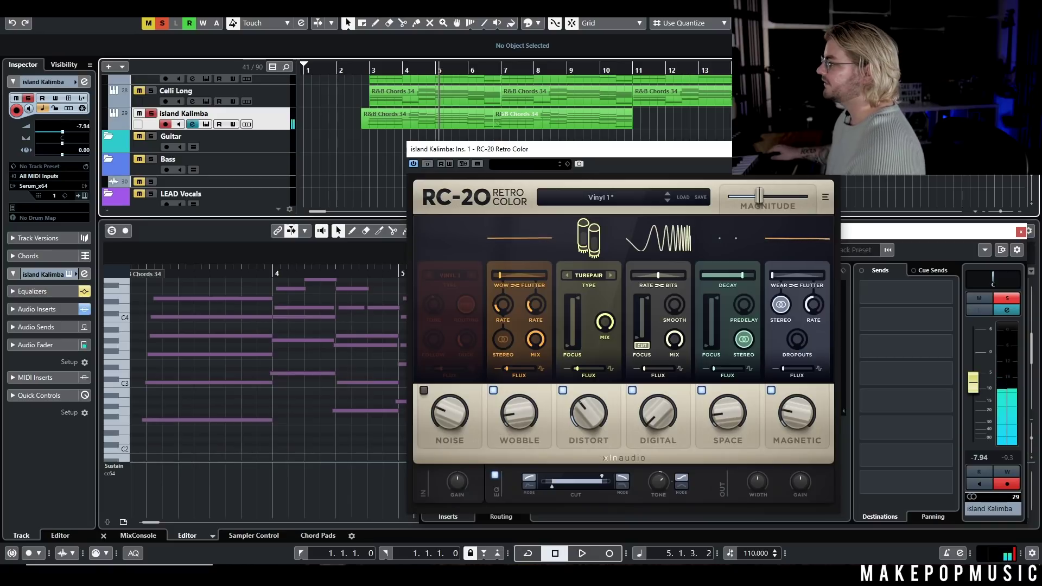
left_click(444, 174)
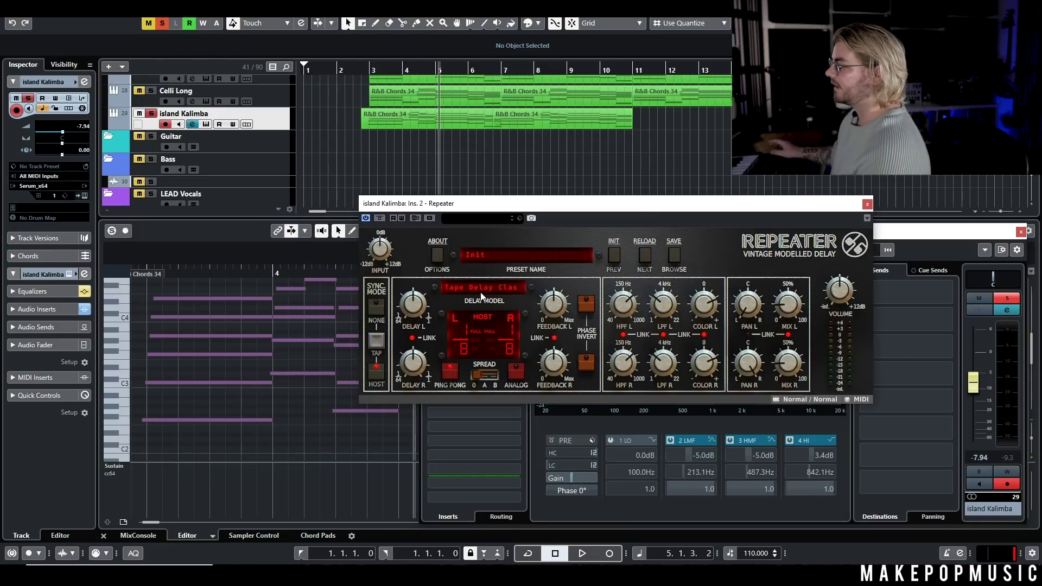
left_click(369, 70)
key("space")
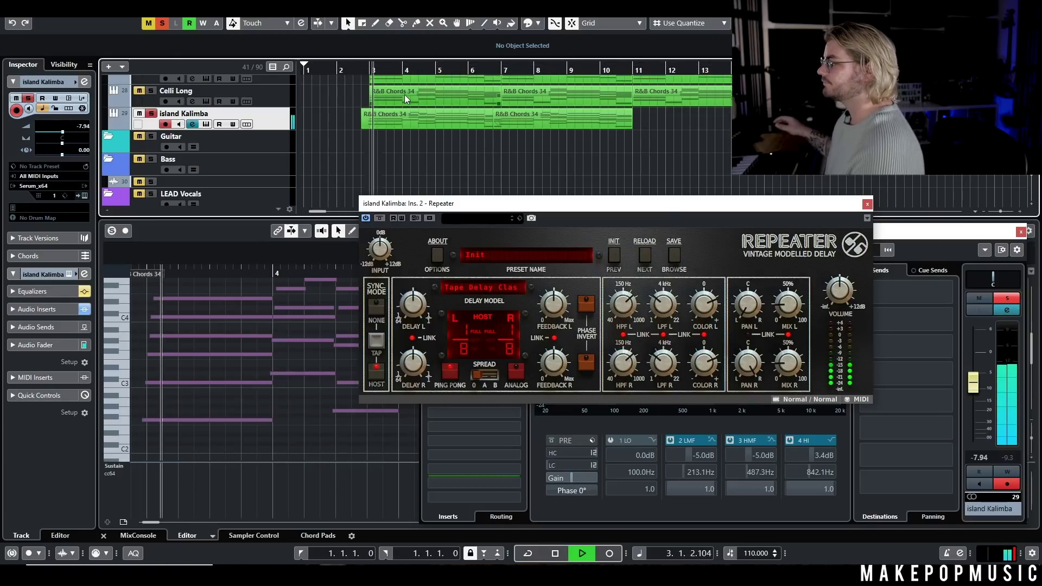
key("space")
left_click(867, 204)
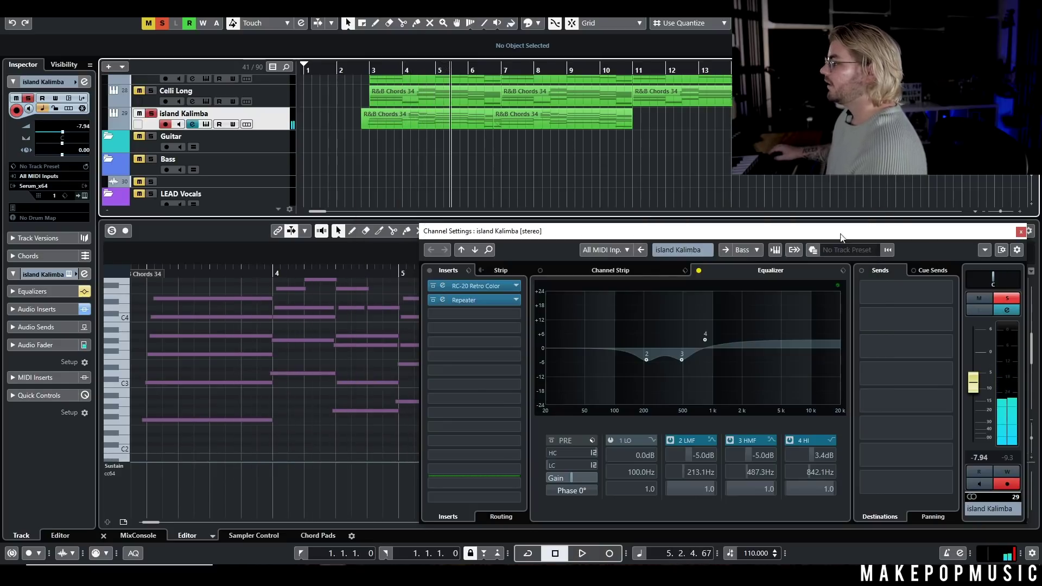
- Turn the island Kalimba channel's equalizer back on and play the track from just before bar 3
left_click(699, 270)
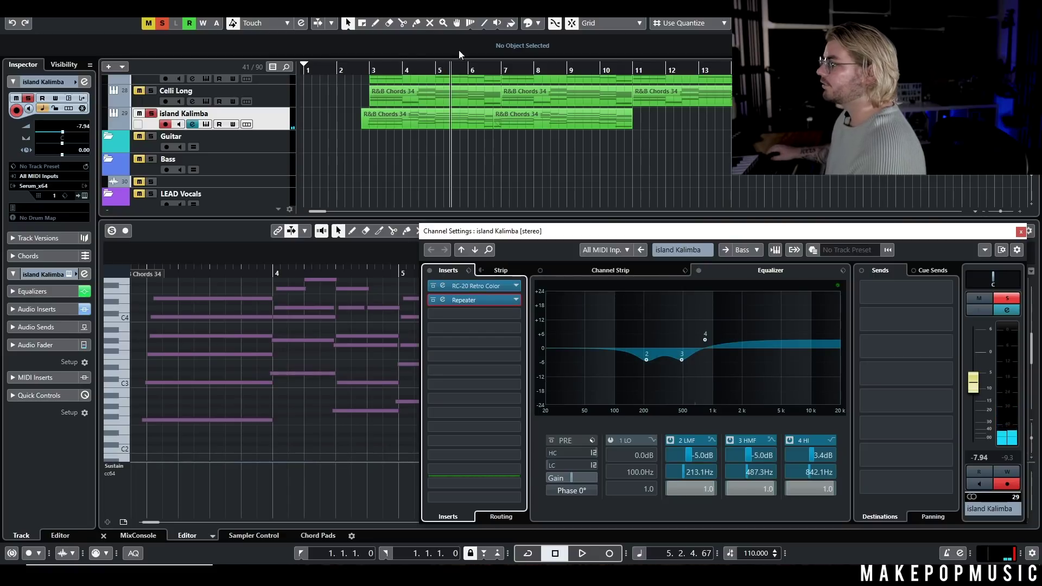
left_click(362, 68)
key("space")
- Copy the two island Kalimba chord parts directly after the originals to extend the pluck through the following bars
key("g")
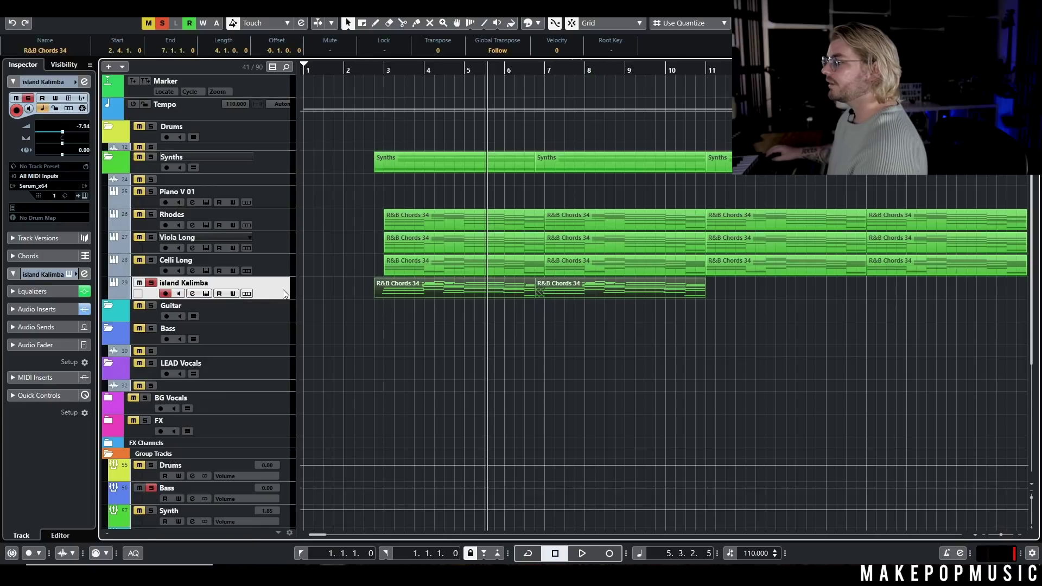
left_click(501, 296)
mouse_move(500, 296)
left_mouse_down()
mouse_move(724, 299)
mouse_move(711, 299)
left_mouse_up()
- Place the playhead in bar 2, clear all solos and lower the Rhodes track's volume
left_click(359, 70)
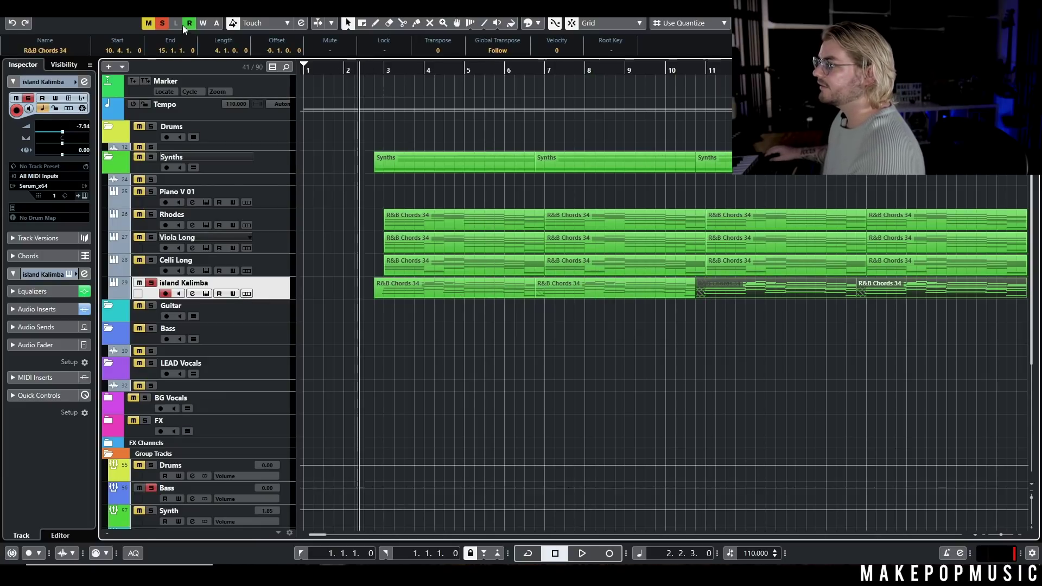
left_click(161, 23)
key("Up")
key("Up")
key("Up")
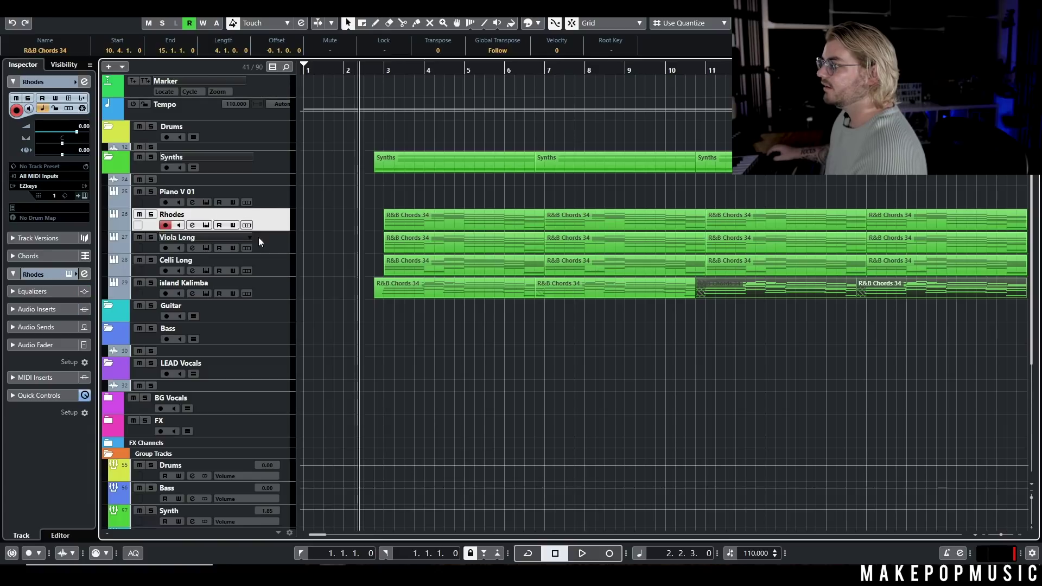
left_click(64, 131)
- Lower the Viola Long volume and set Celli Long to about -13.4 dB while all the synth tracks play
key("Down")
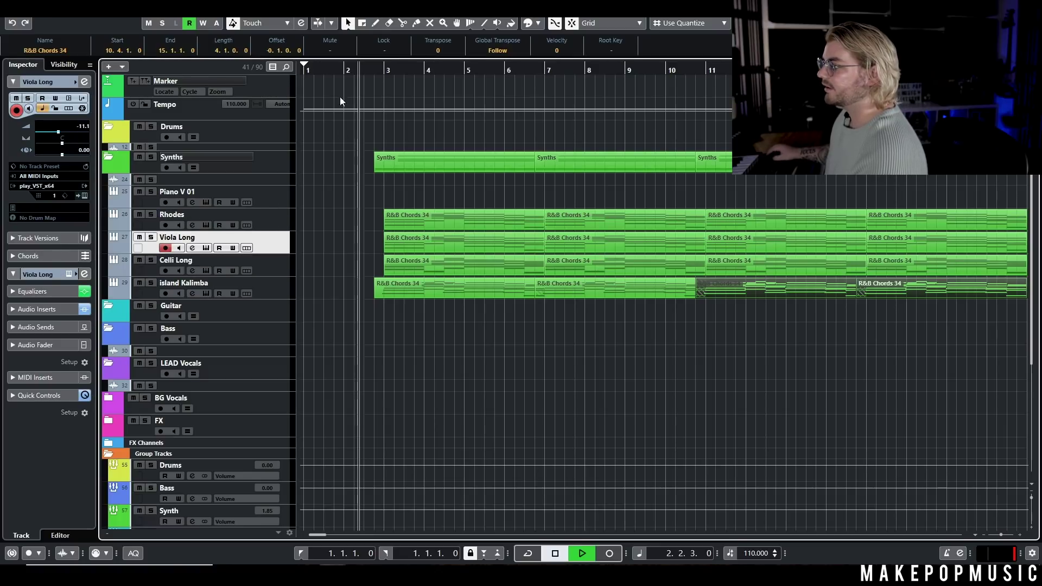
left_click(53, 132)
left_click(275, 272)
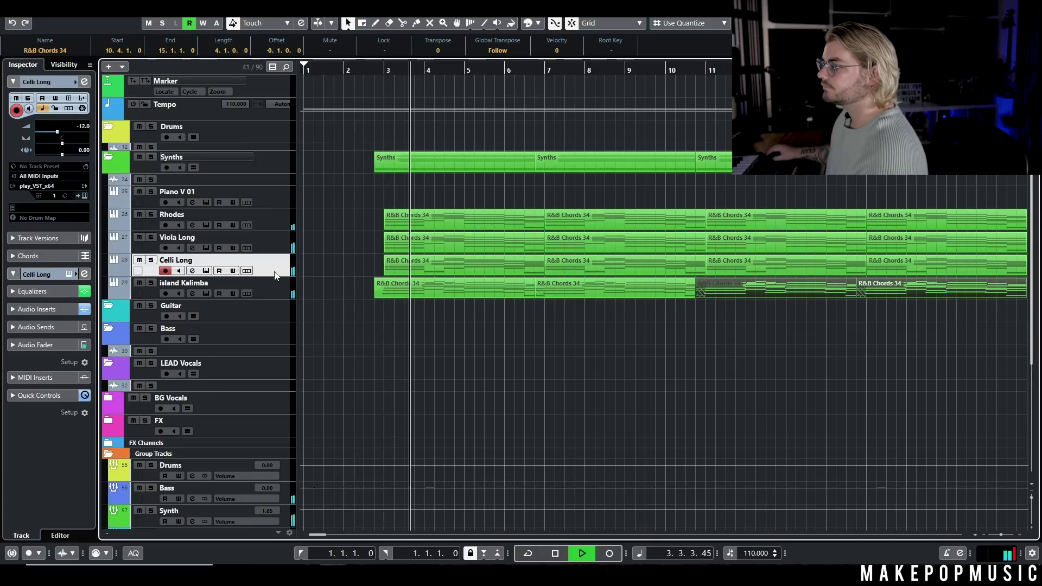
left_click_drag(57, 134, 55, 134)
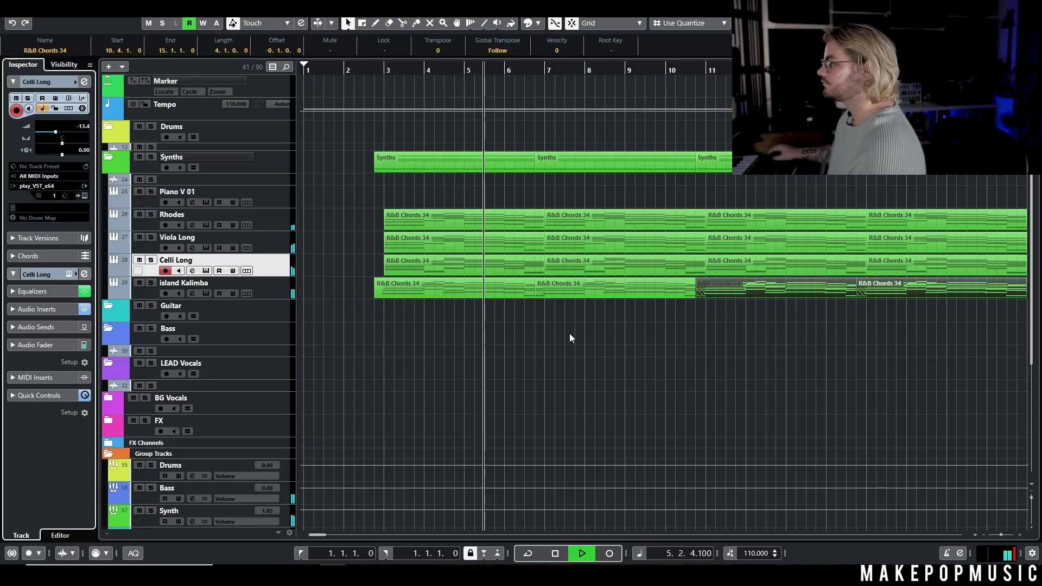
key("g")
key("h")
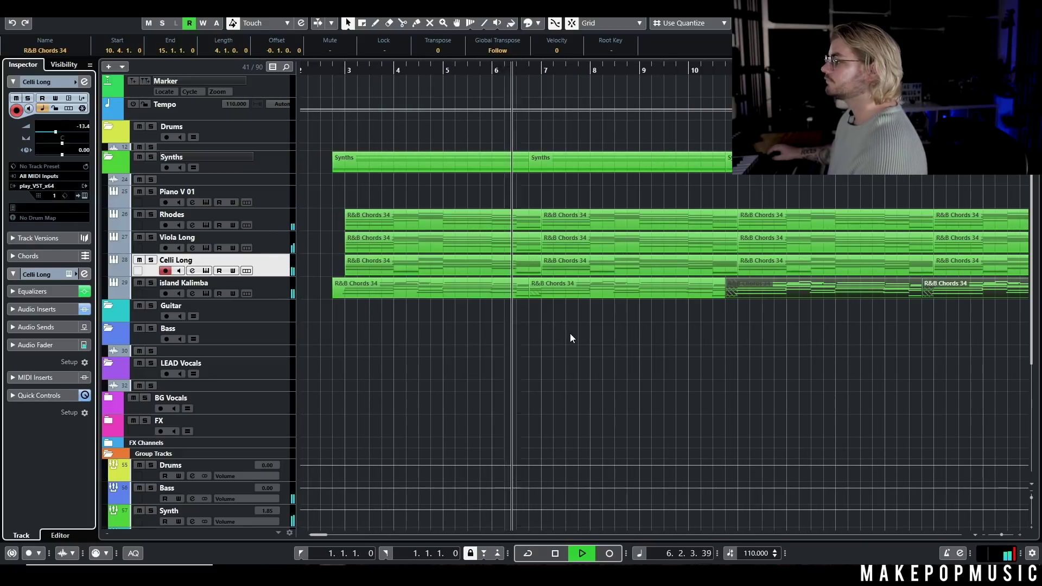
key("space")
- Duplicate the island Kalimba track together with its chord parts
key("g")
key("h")
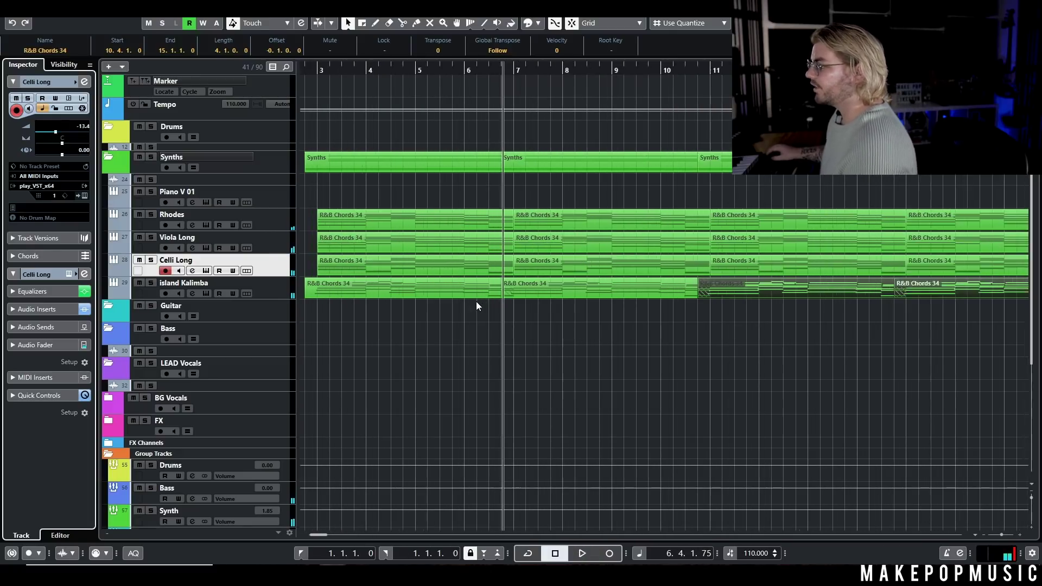
right_click(259, 293)
key("Escape")
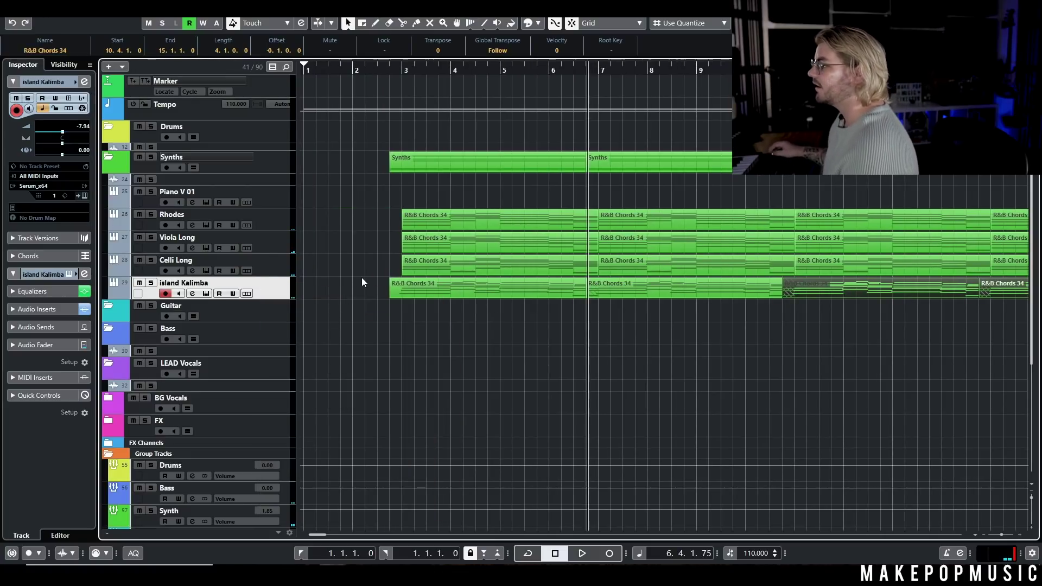
key("ctrl+shift+d")
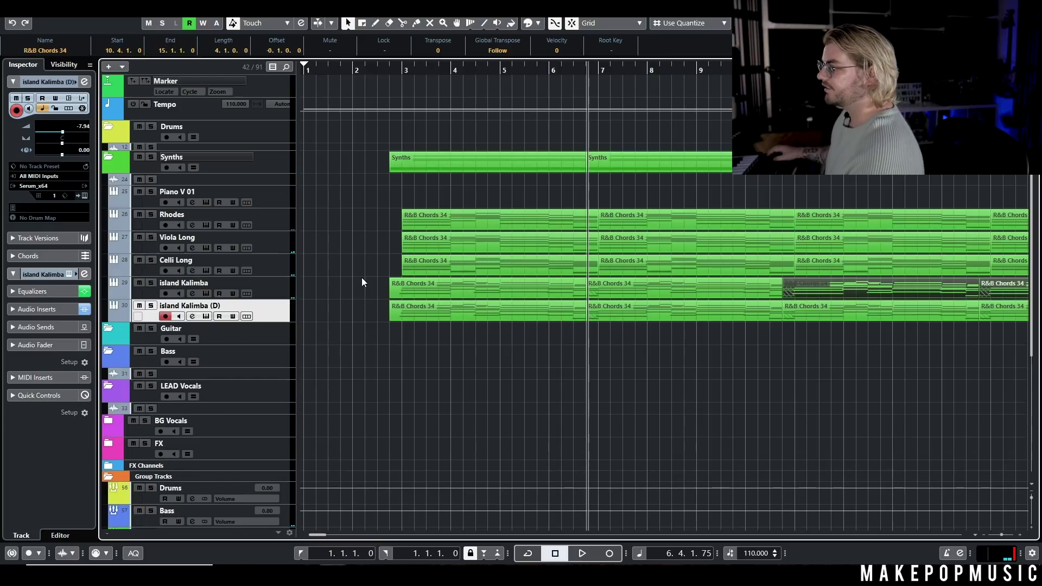
- Load the PL - Distant Memories preset from the NEW MPM PRESETS folder into the duplicated track's Serum
left_click(205, 317)
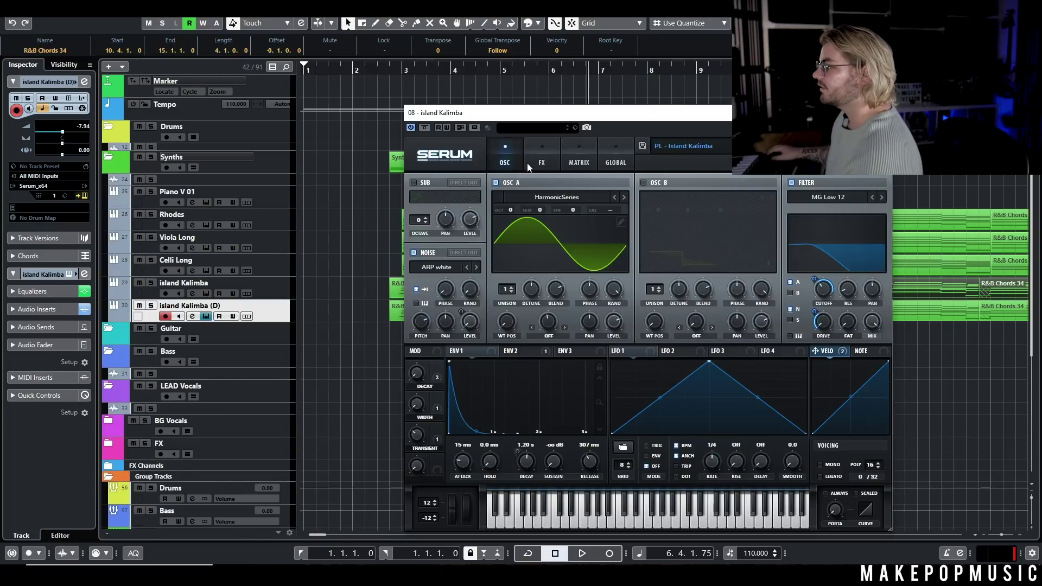
left_click(703, 147)
mouse_move(687, 396)
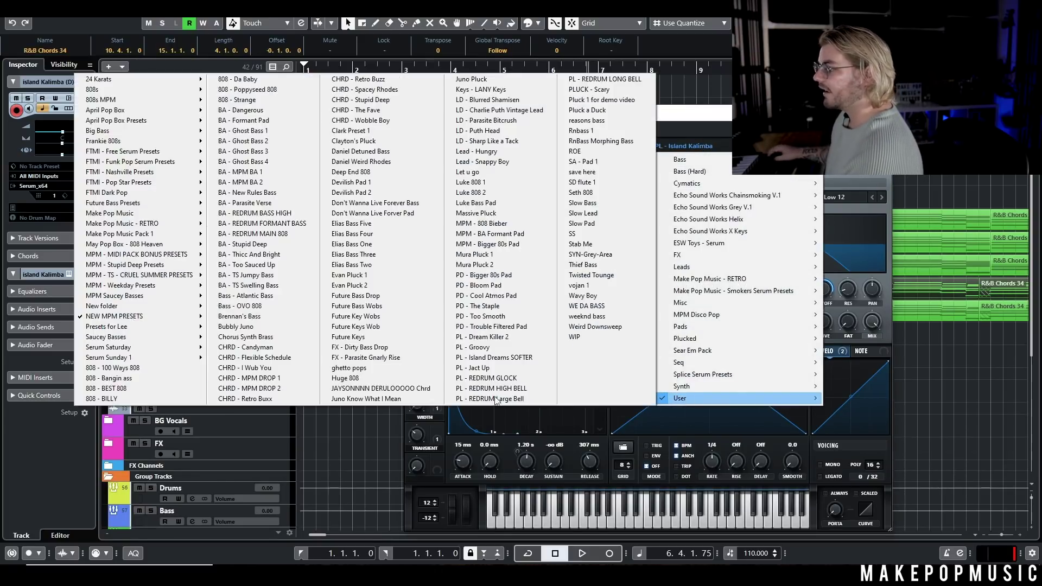
mouse_move(166, 319)
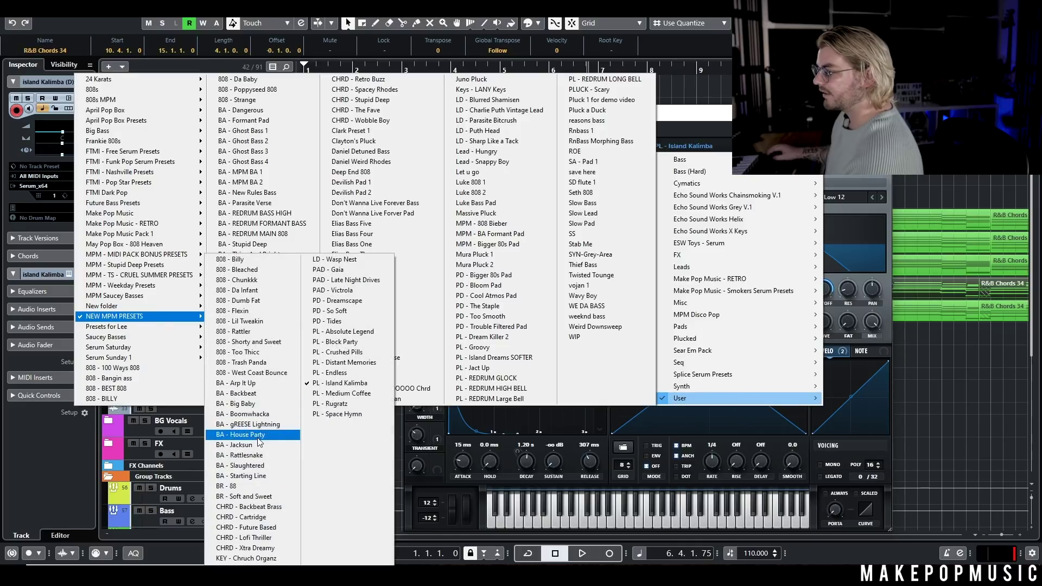
left_click(344, 362)
- Solo the duplicated track, play its new sound, and rename the track Distant Memories
key("s")
key("space")
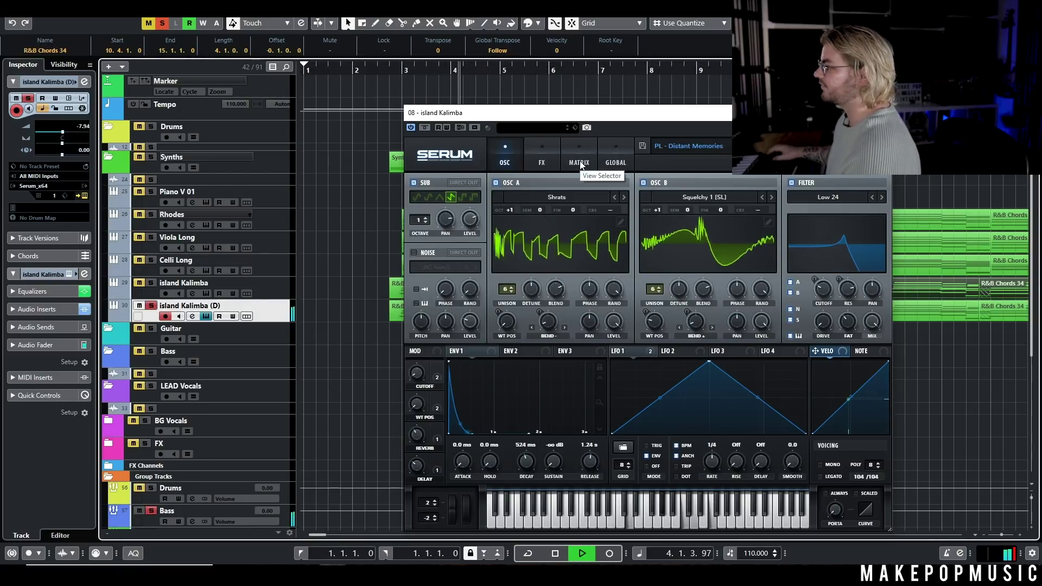
key("space")
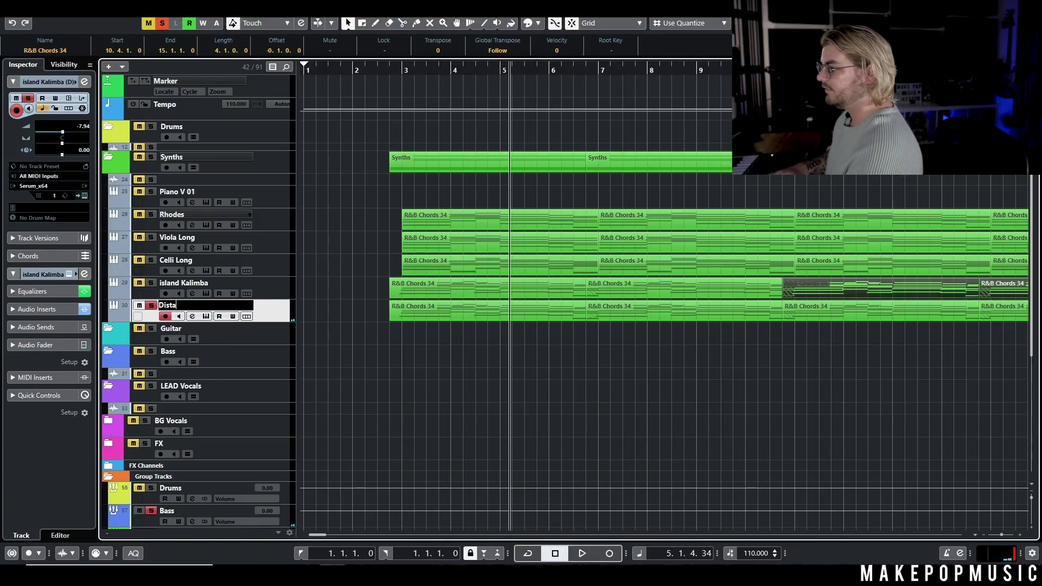
key("g")
- Open the Distant Memories chord parts for note editing and select all of their notes
double_click(456, 307)
key("g")
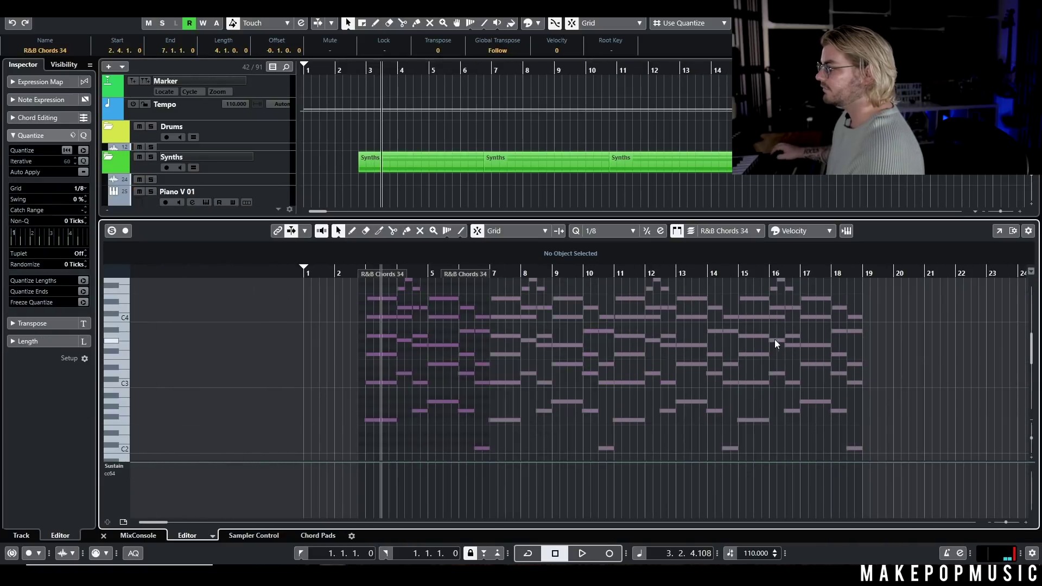
left_click_drag(886, 304, 327, 470)
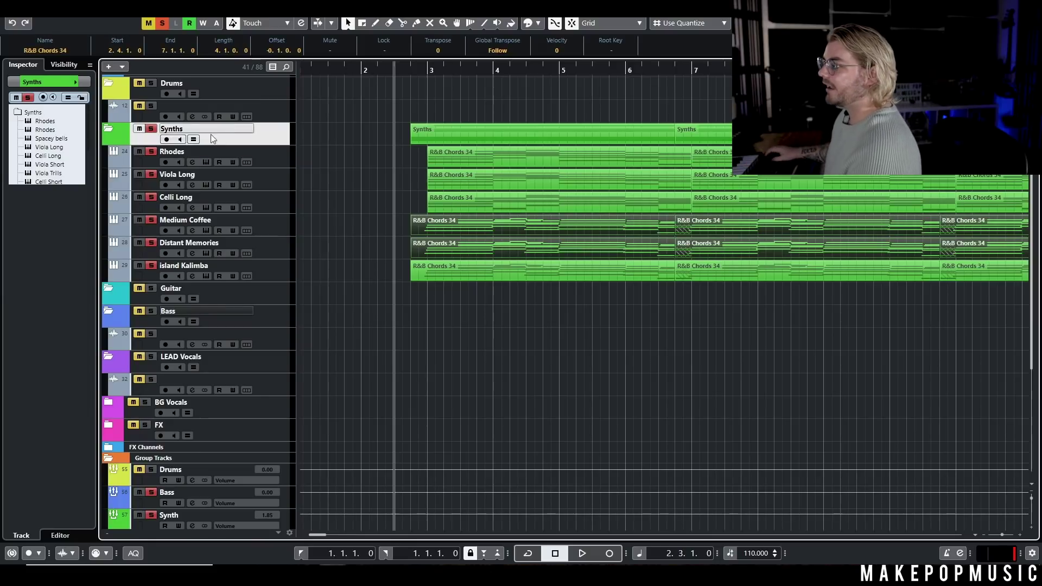
- Solo the Medium Coffee track and audition its PL - Medium Coffee Serum preset
left_click(207, 230)
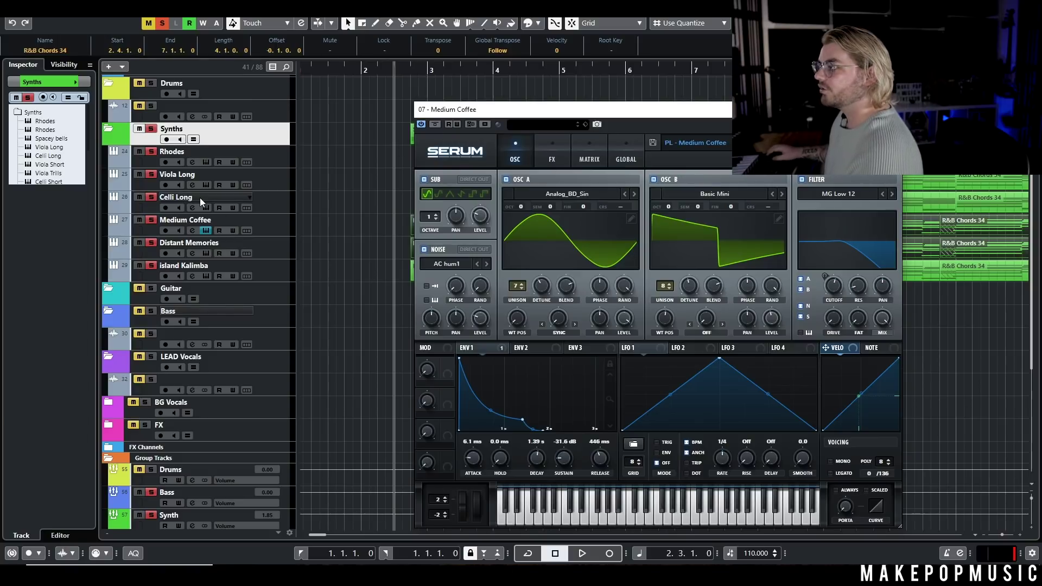
left_click(151, 220)
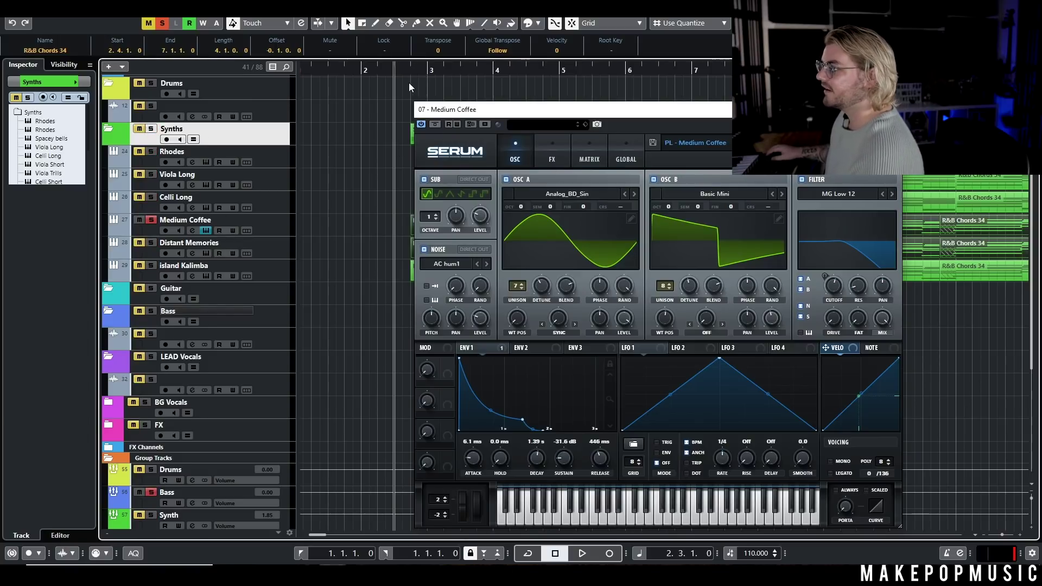
left_click(281, 243)
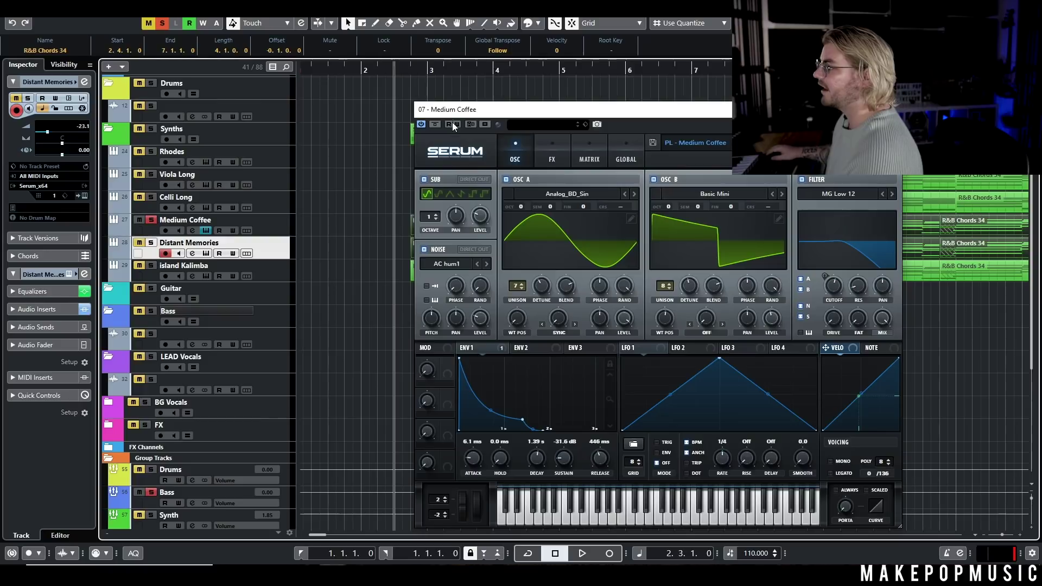
left_click_drag(453, 115, 370, 118)
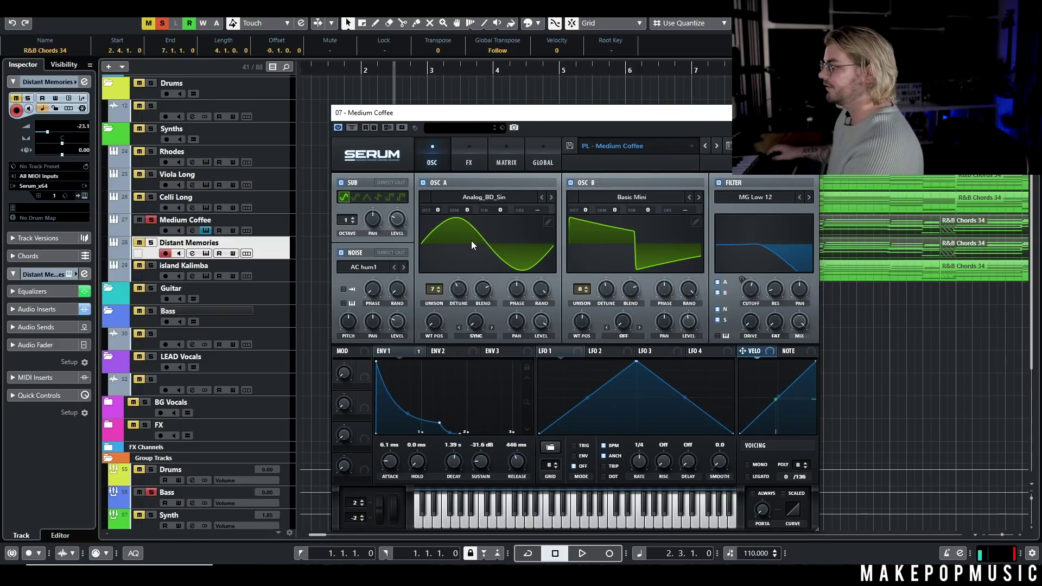
left_click(281, 225)
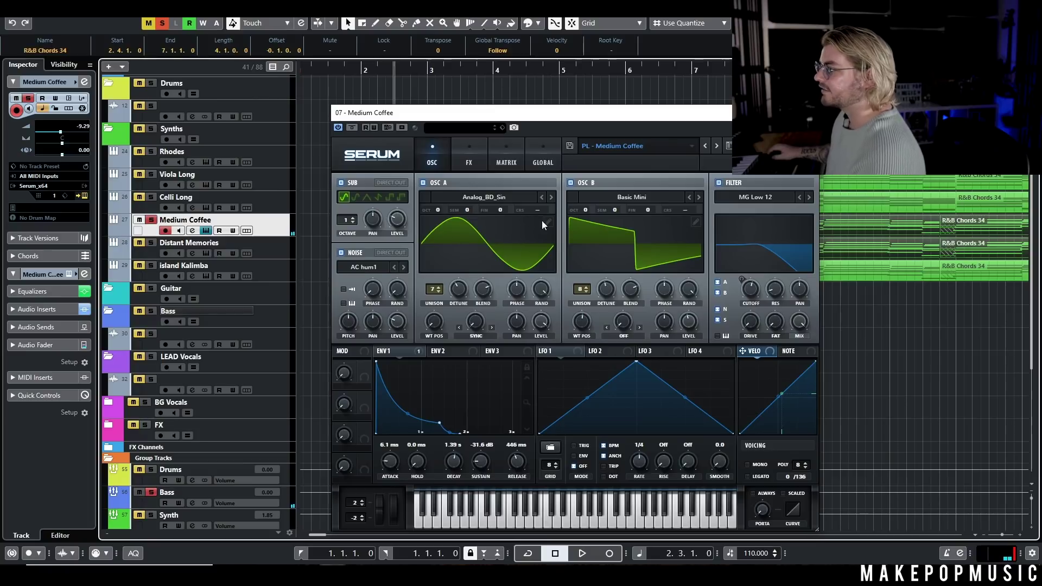
key("Escape")
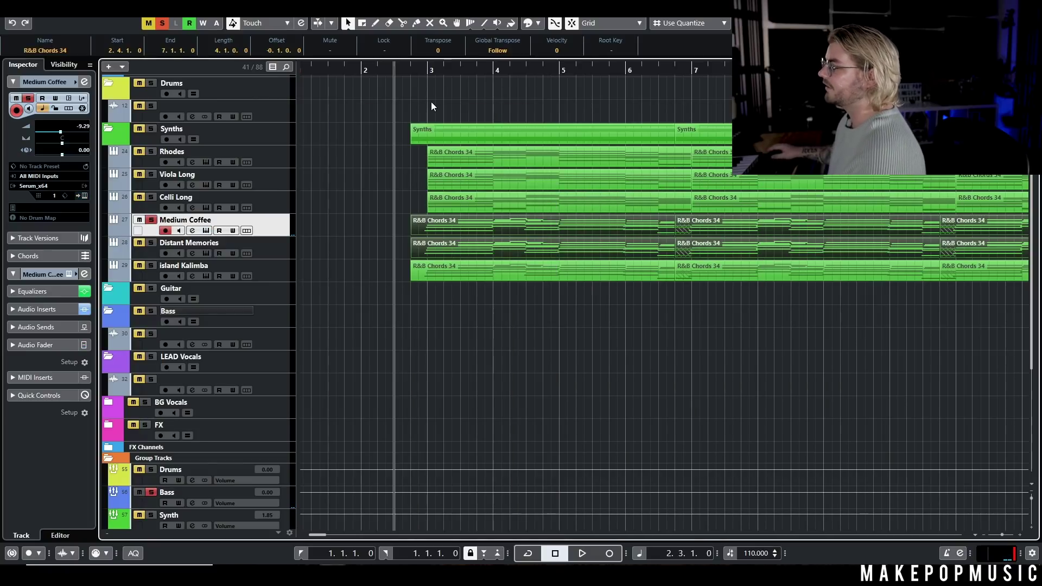
- Play from bar 2 with the whole Synths folder soloed to hear all the layered chord tracks together
key("space")
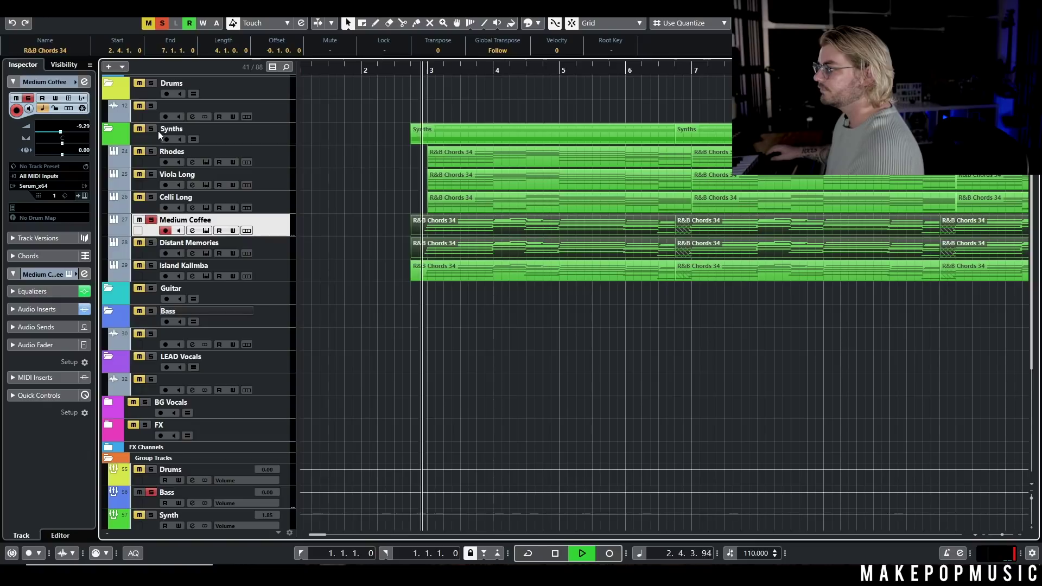
left_click(151, 130)
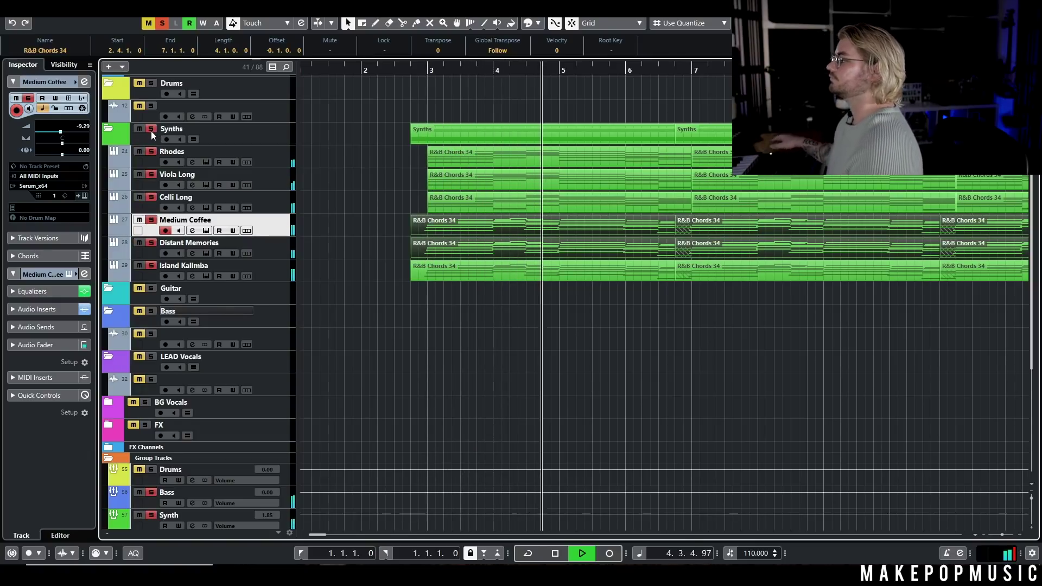
left_click(150, 130)
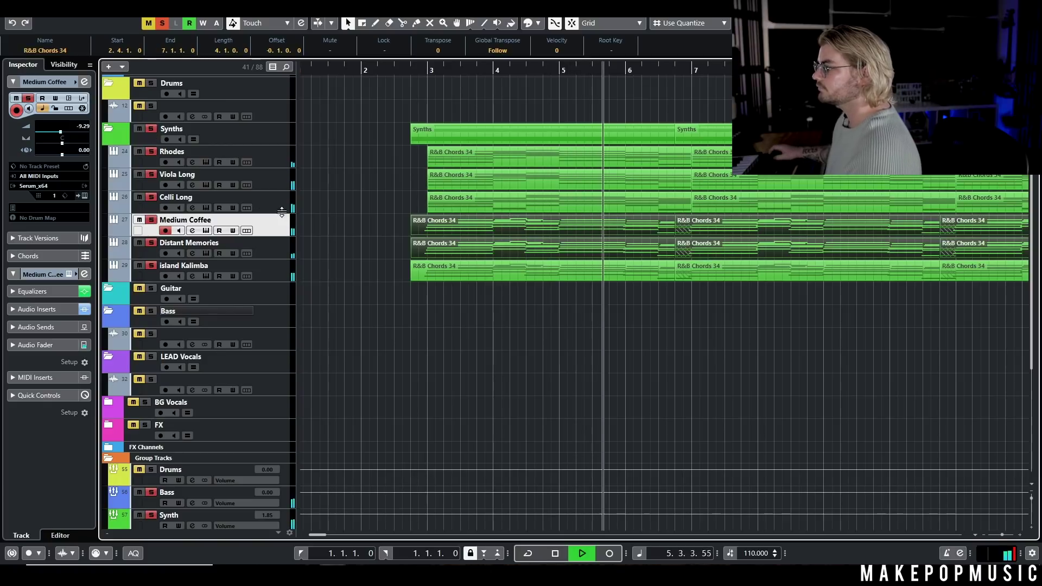
key("space")
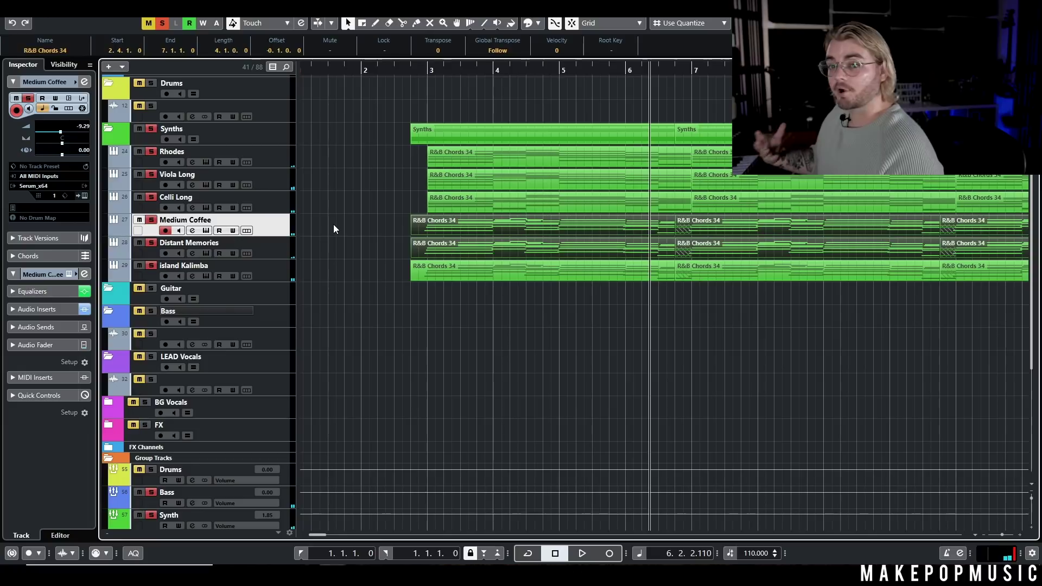
- Add an ANA2 x64 instrument track below island Kalimba, with its audio output on Synth
scroll(333, 224, "down", 2)
right_click(275, 271)
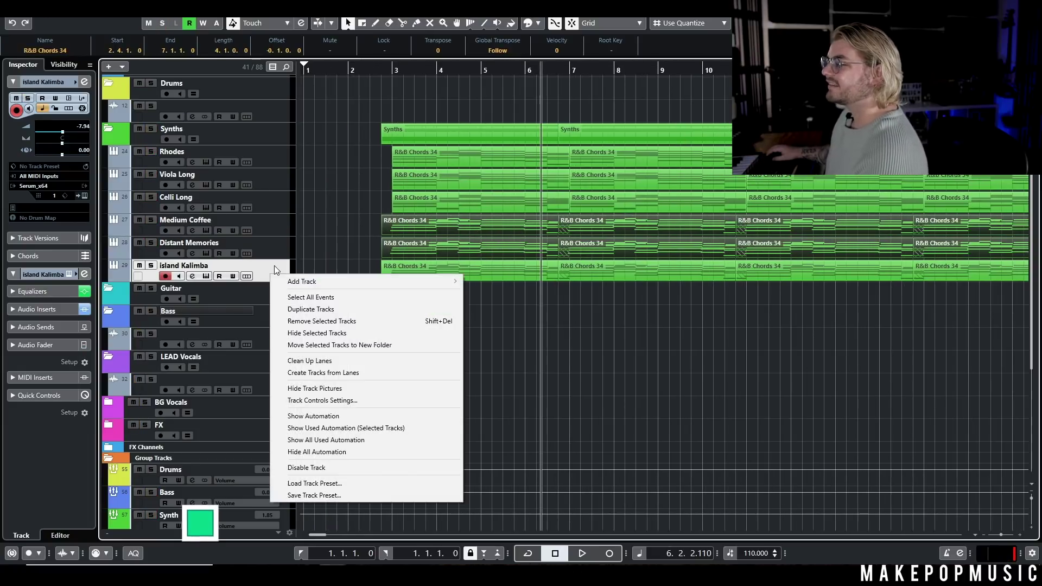
mouse_move(295, 281)
left_click(505, 295)
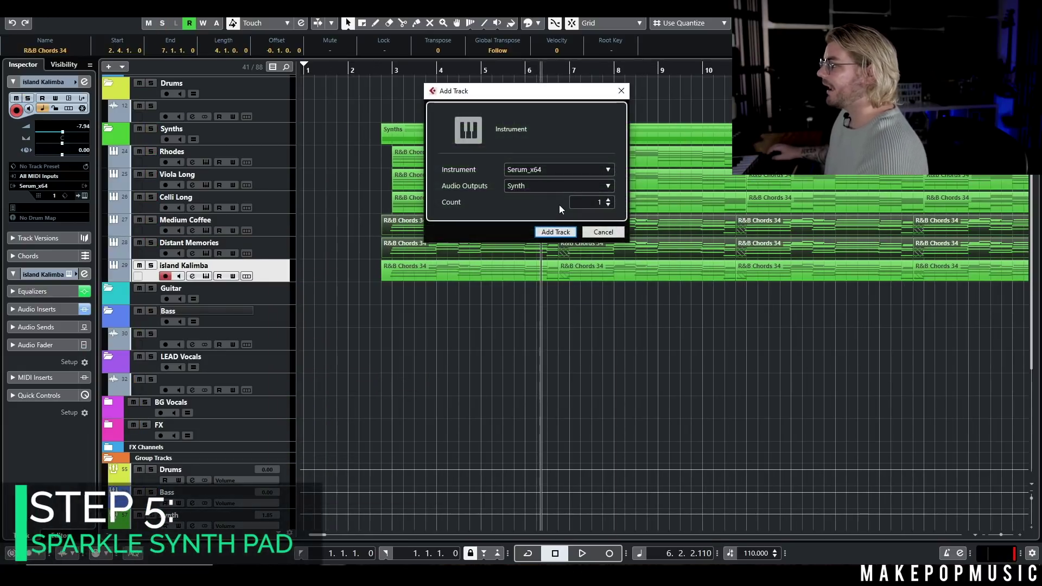
left_click(543, 170)
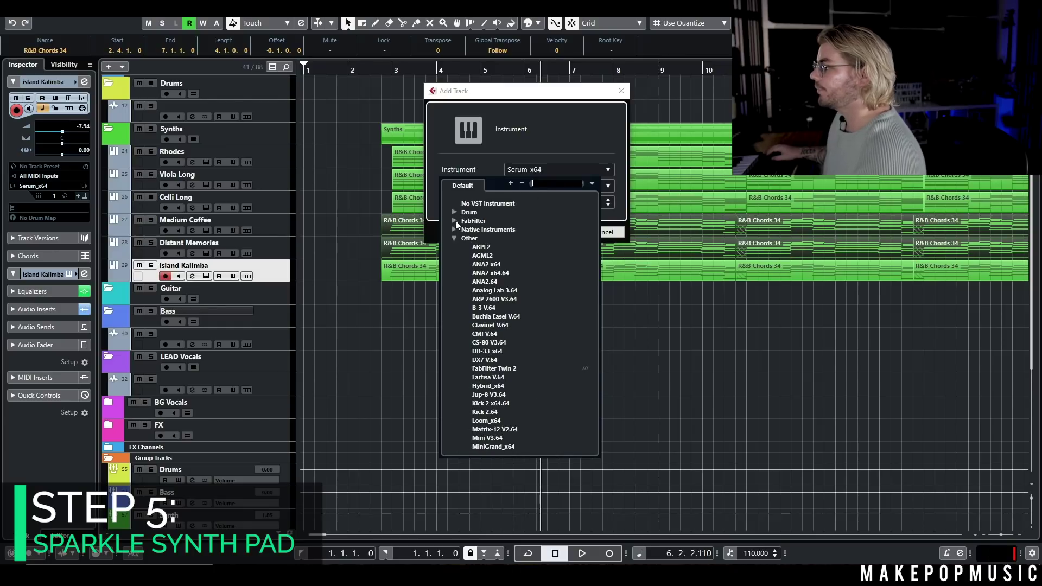
left_click(486, 264)
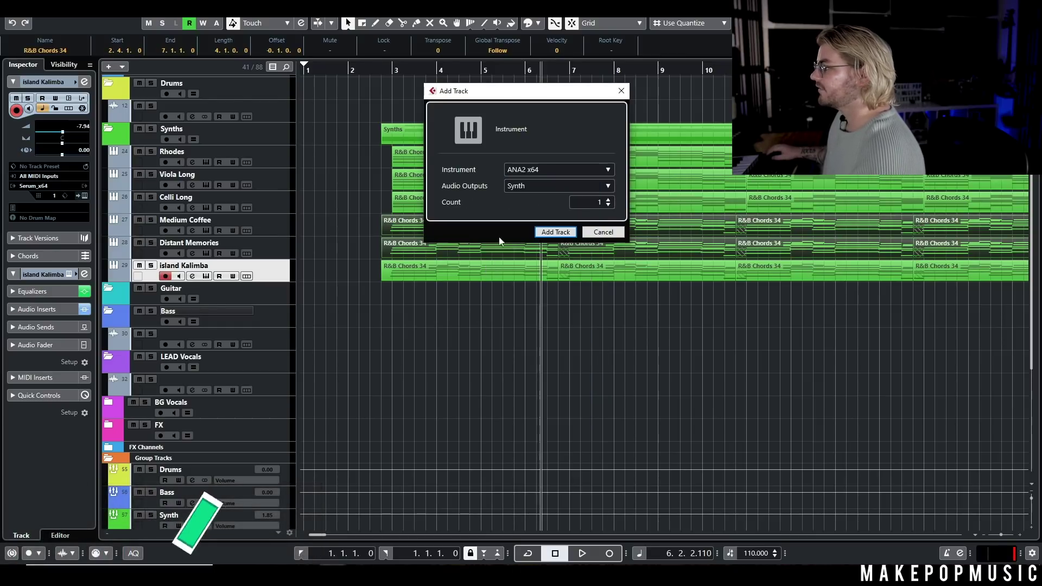
left_click(557, 232)
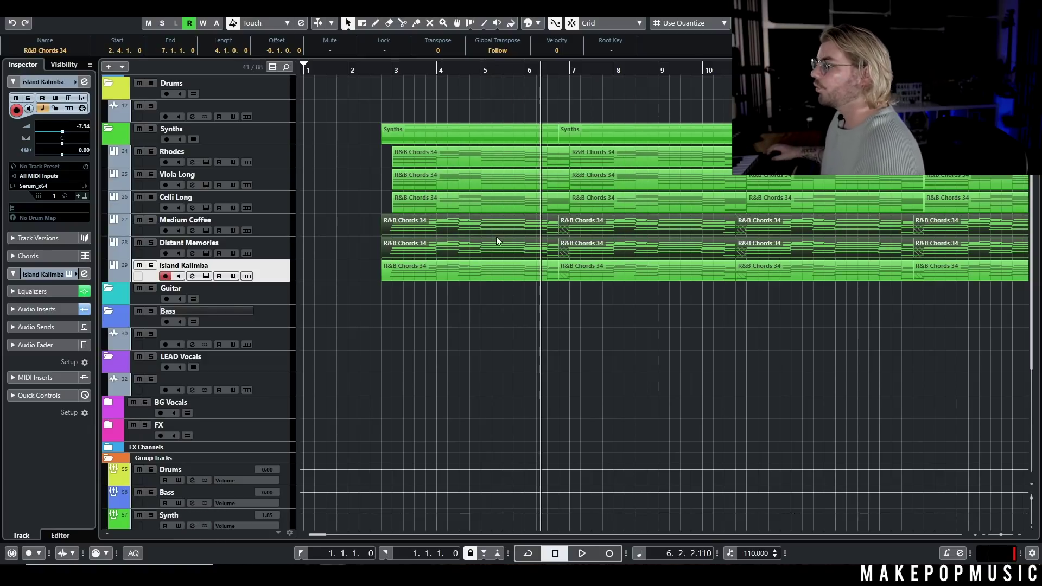
- Play the layered chords with the Sparkle Pad track, toggling its solo to compare it alone and in the mix
key("s")
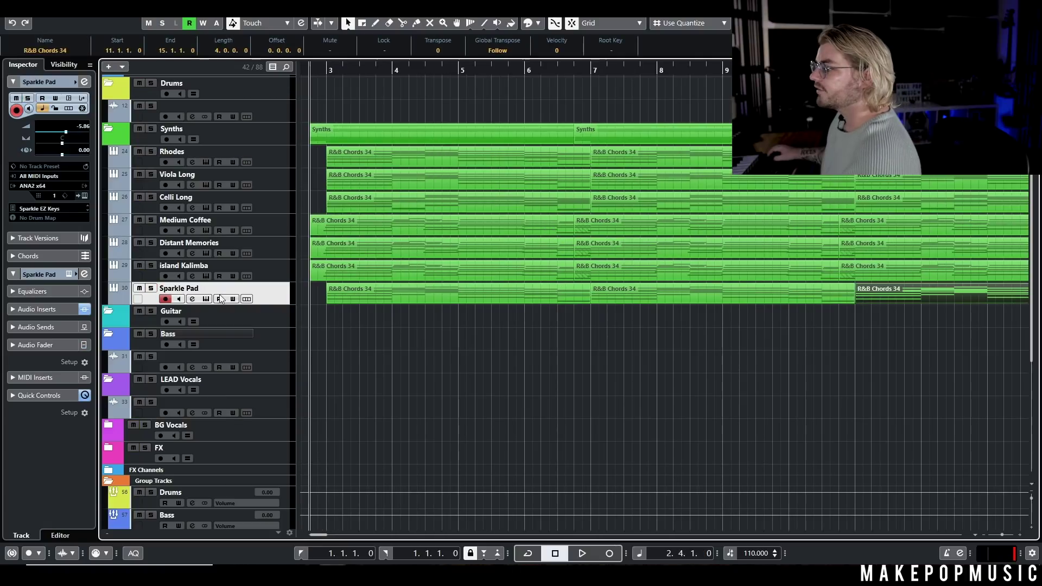
left_click(192, 300)
left_click_drag(478, 286, 492, 316)
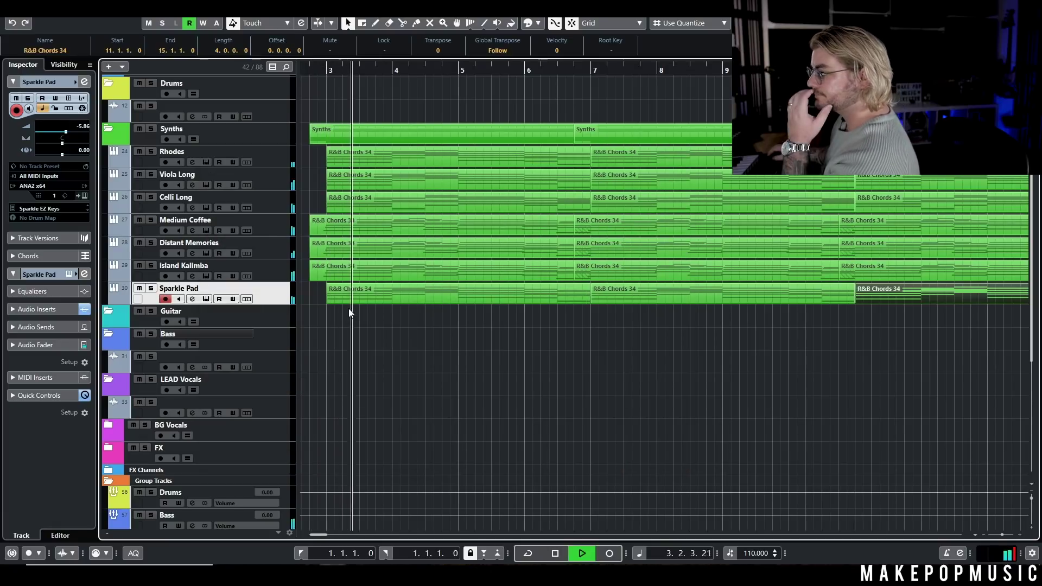
left_click(151, 289)
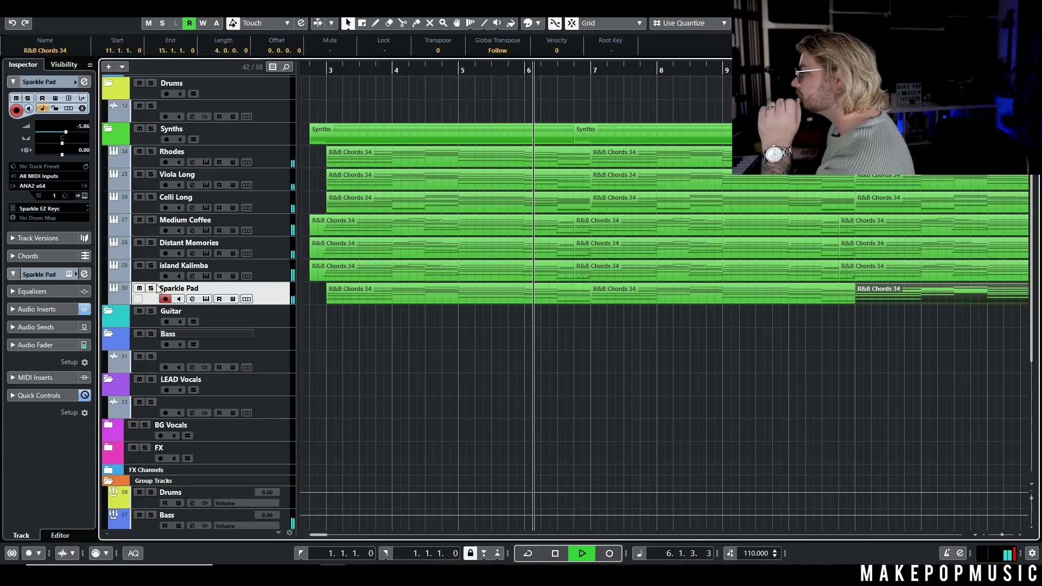
left_click(152, 289)
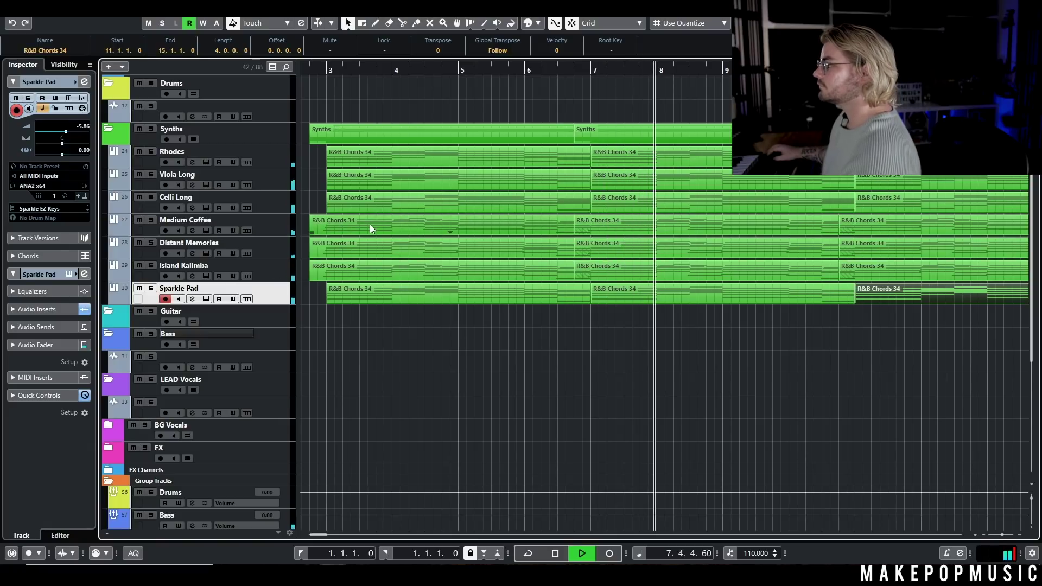
key("space")
- Show the media browser and open the Drum Samples folder of the Make Pop Music sample pack
key("ctrl+alt+r")
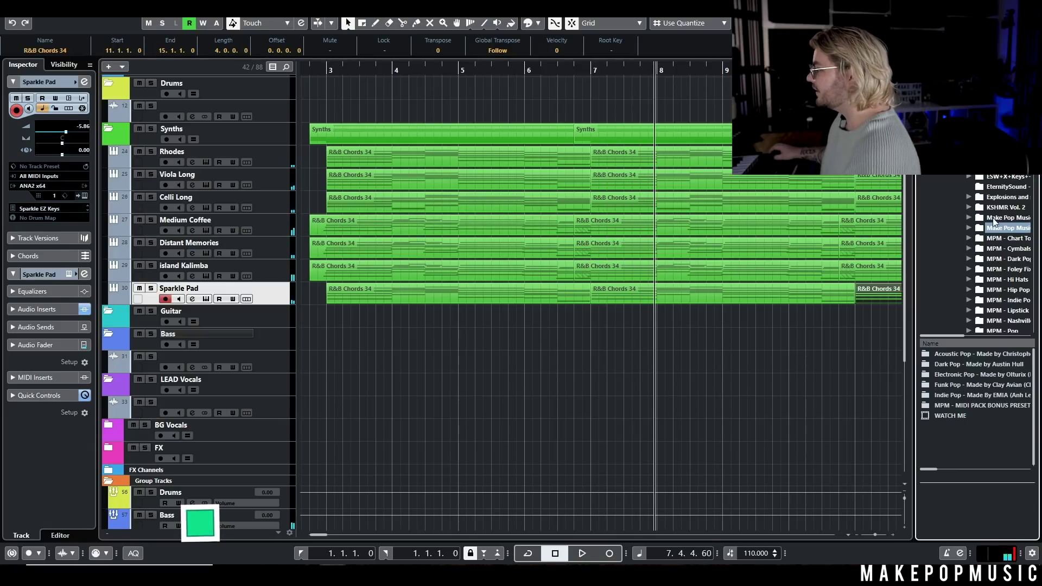
scroll(993, 226, "down", 2)
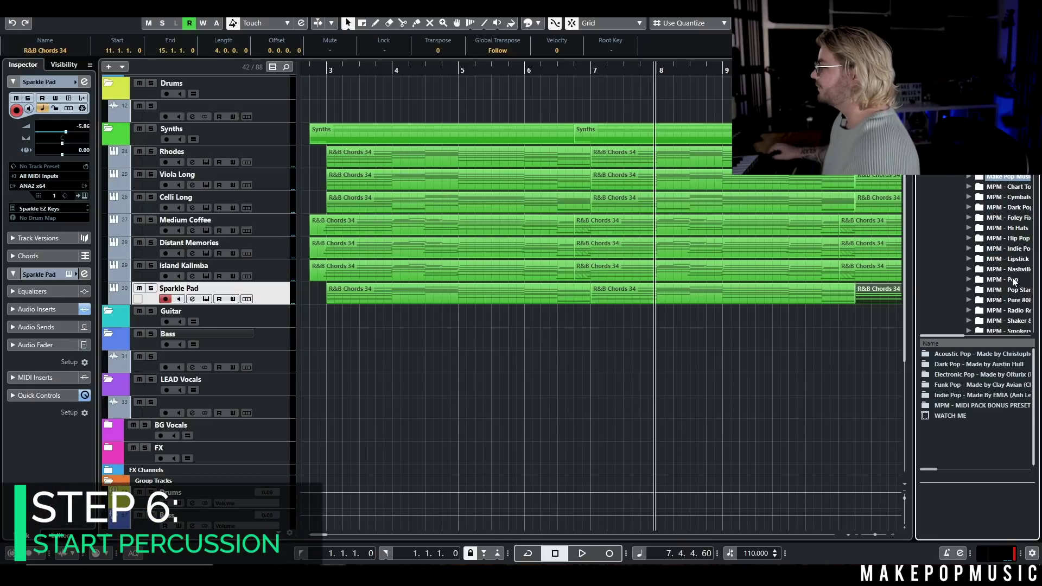
scroll(1010, 292, "down", 2)
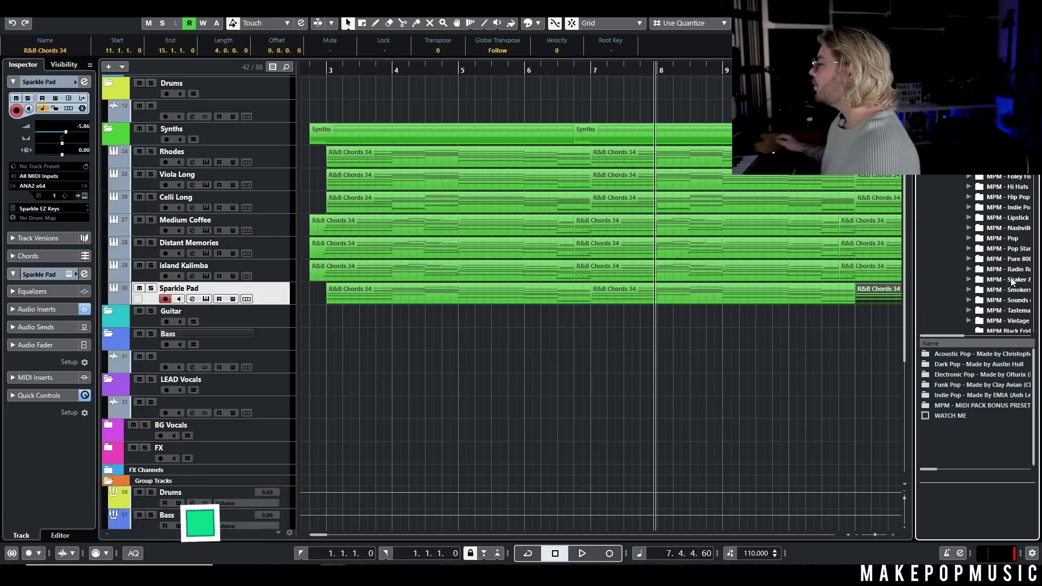
left_click(1002, 250)
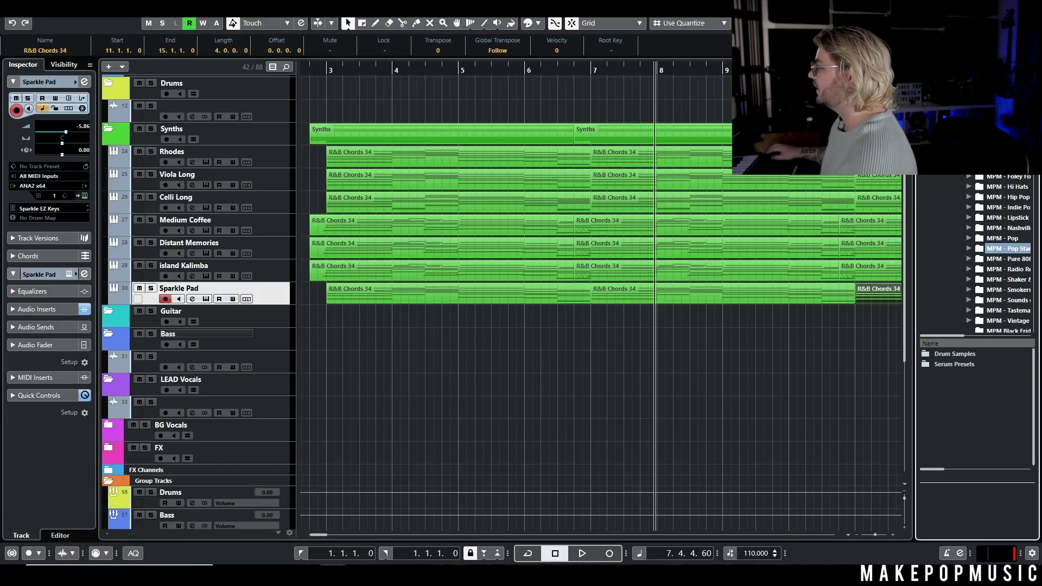
scroll(1005, 177, "up", 1)
left_click(1005, 176)
double_click(953, 363)
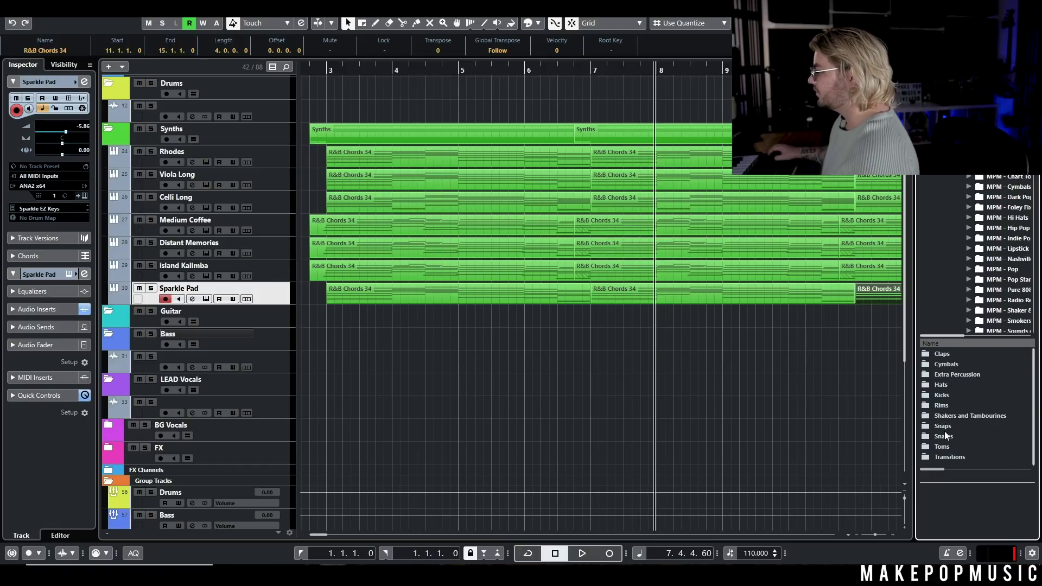
- Audition Disco Snap 3 from the Snaps folder, add it to a new track in the Drums folder, and move it into bar 3
double_click(944, 426)
left_click(950, 386)
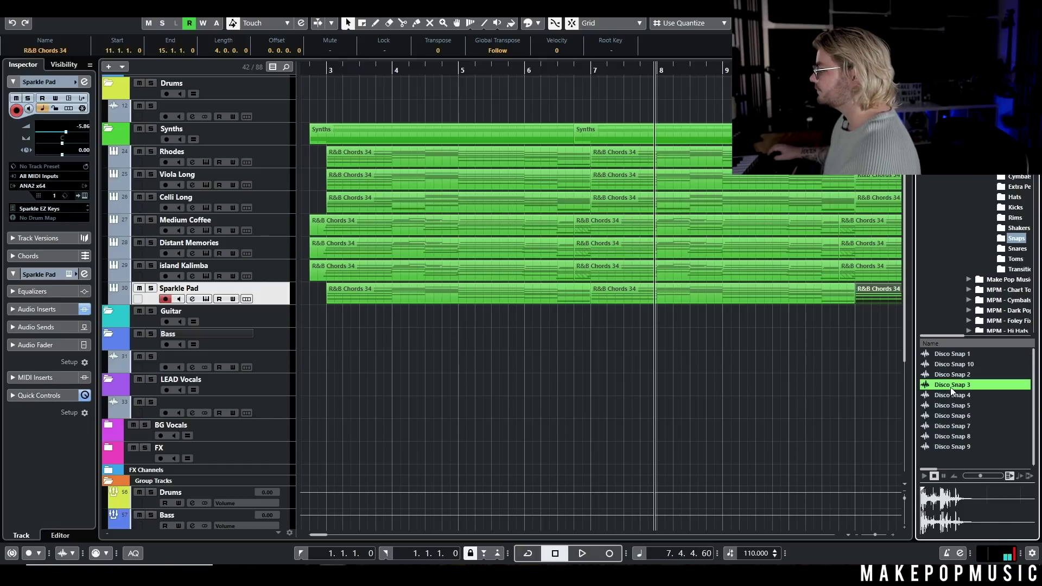
left_click_drag(955, 387, 356, 260)
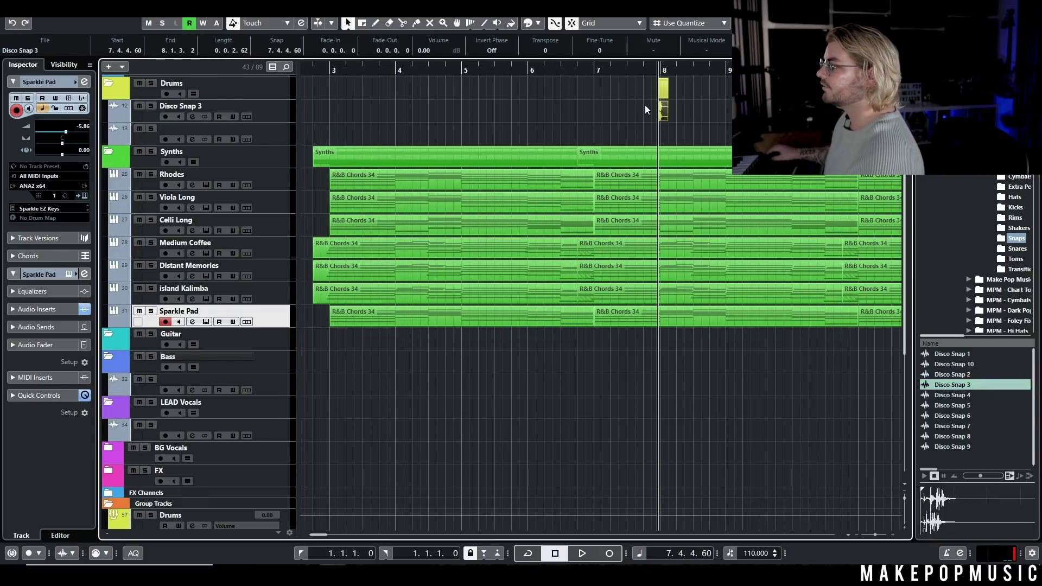
left_click_drag(663, 110, 386, 111)
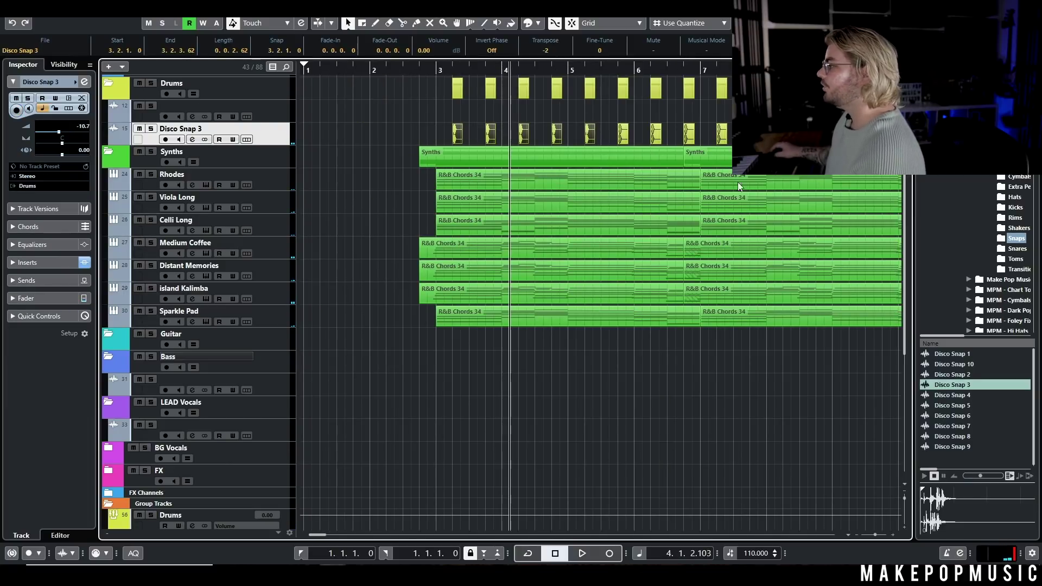
- Open the Snaps folder of the MPM Hip Pop drum samples and audition Snap - Boyz2Men
scroll(1005, 202, "down", 4)
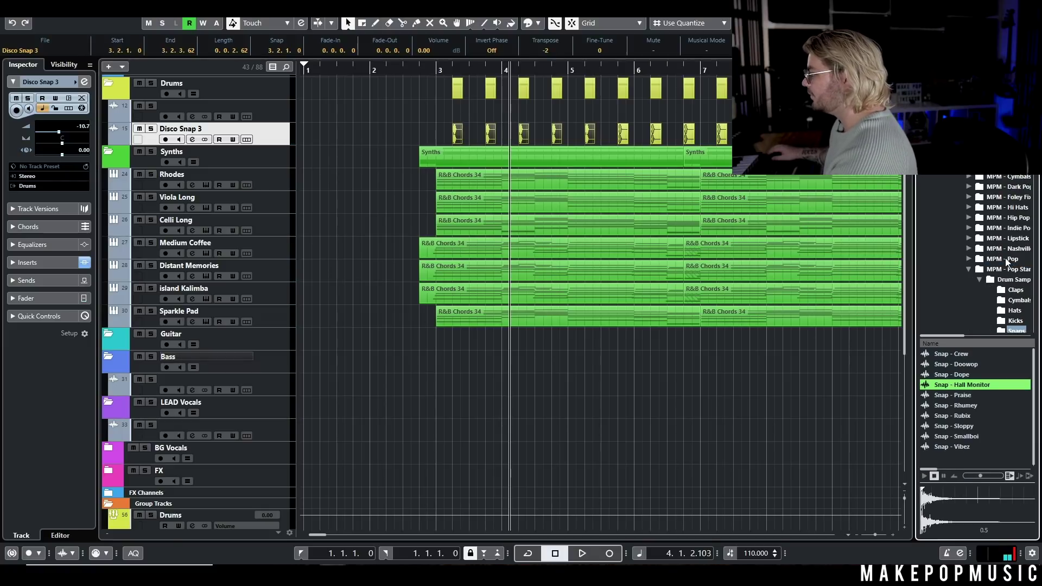
left_click(1007, 218)
double_click(943, 353)
double_click(947, 354)
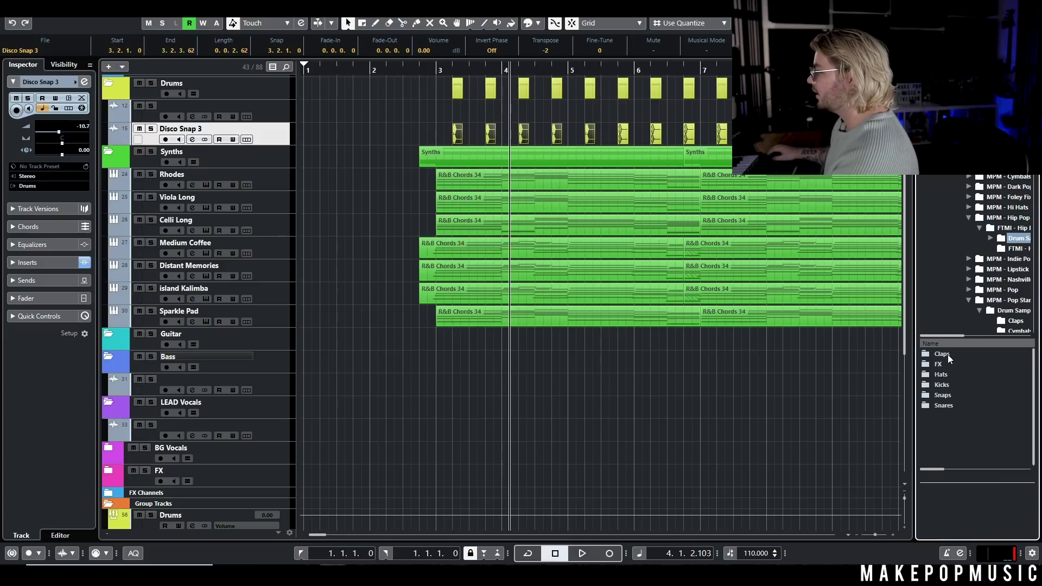
double_click(942, 395)
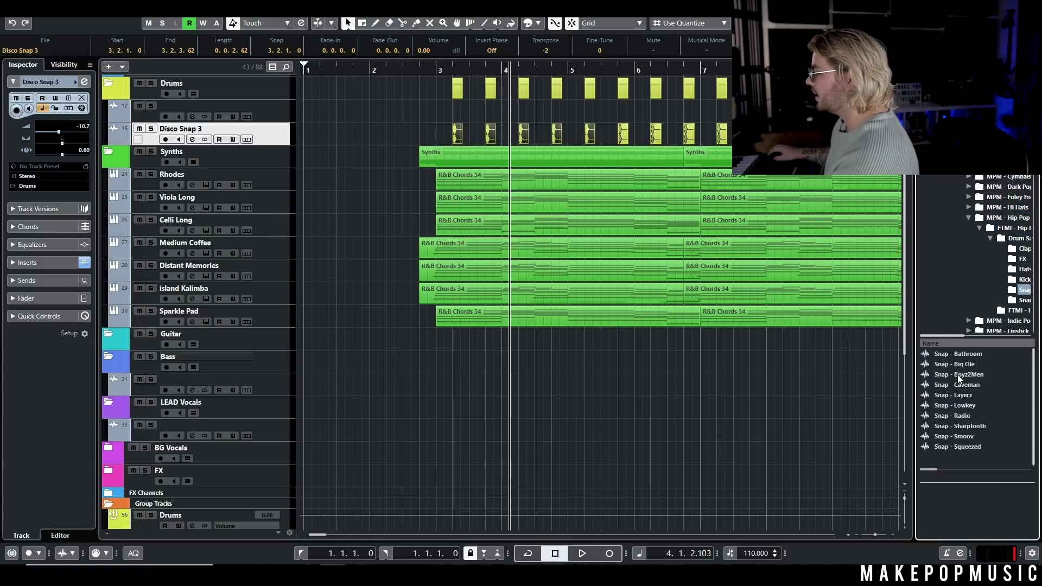
left_click(959, 375)
- Place Snap - Boyz2Men under the first Disco Snap 3 hit in bar 3, split it, and delete its tail
left_click_drag(976, 378, 470, 137)
key("3")
left_click(470, 138)
key("Delete")
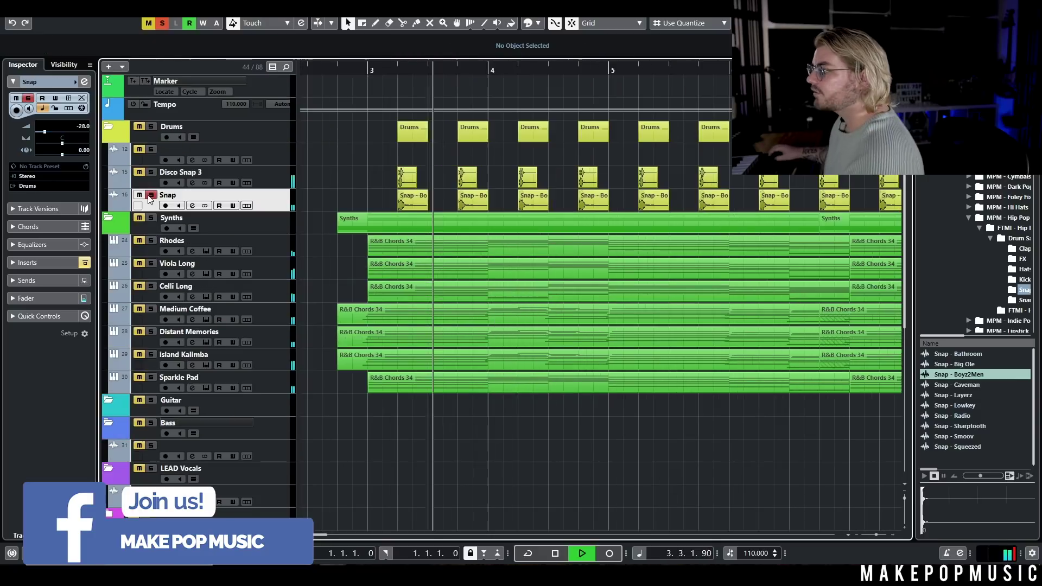
- Listen to the Disco Snap 3 track together with the soloed Snap track, then leave only Snap soloed
left_click(151, 173)
key("space")
left_click(151, 173)
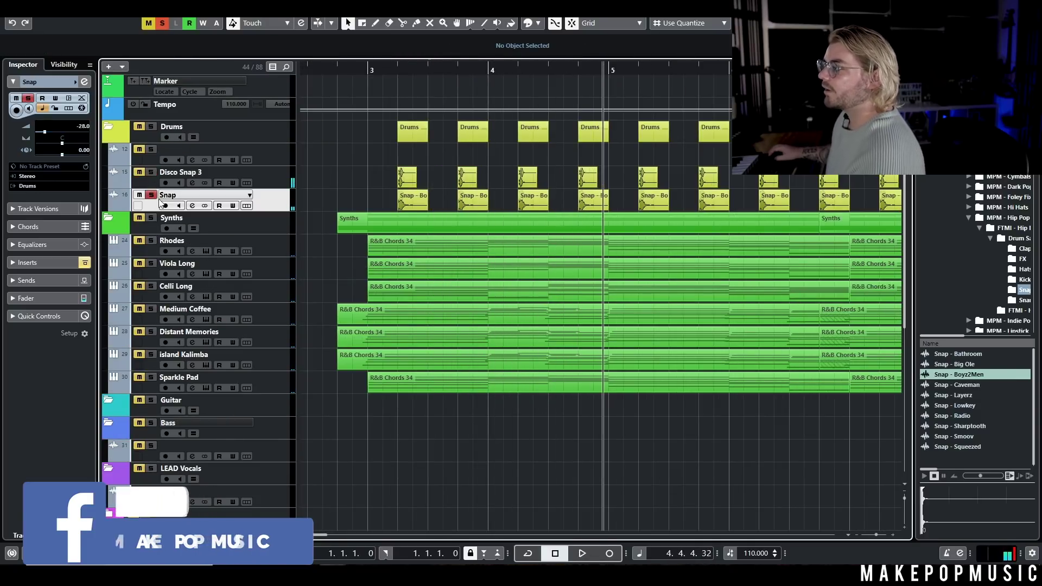
- Open the Snap track's channel settings and play from bar 3, bypassing and re-enabling the kHs Haas insert to compare
left_click(191, 205)
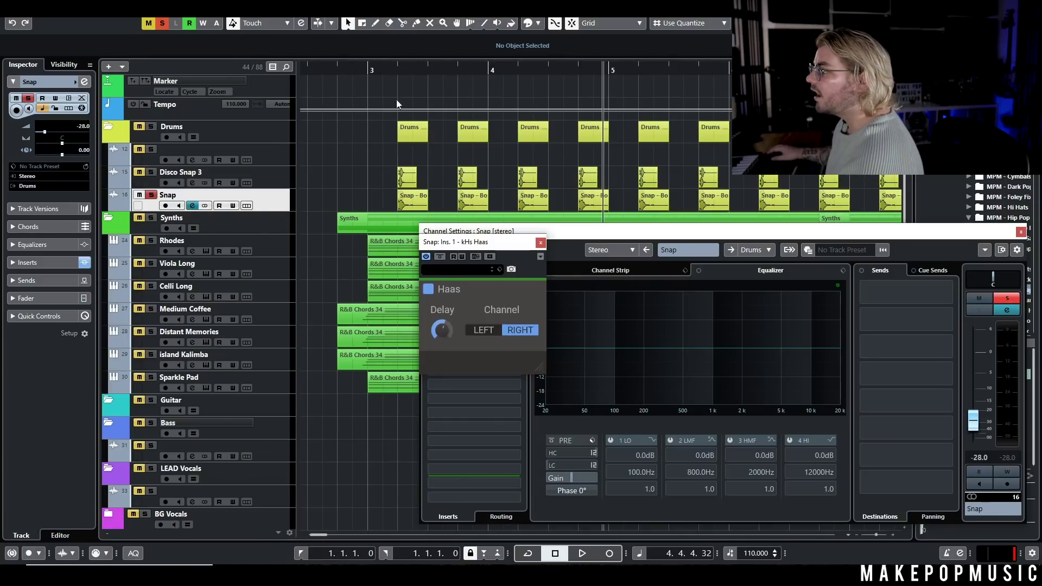
left_click(370, 71)
key("space")
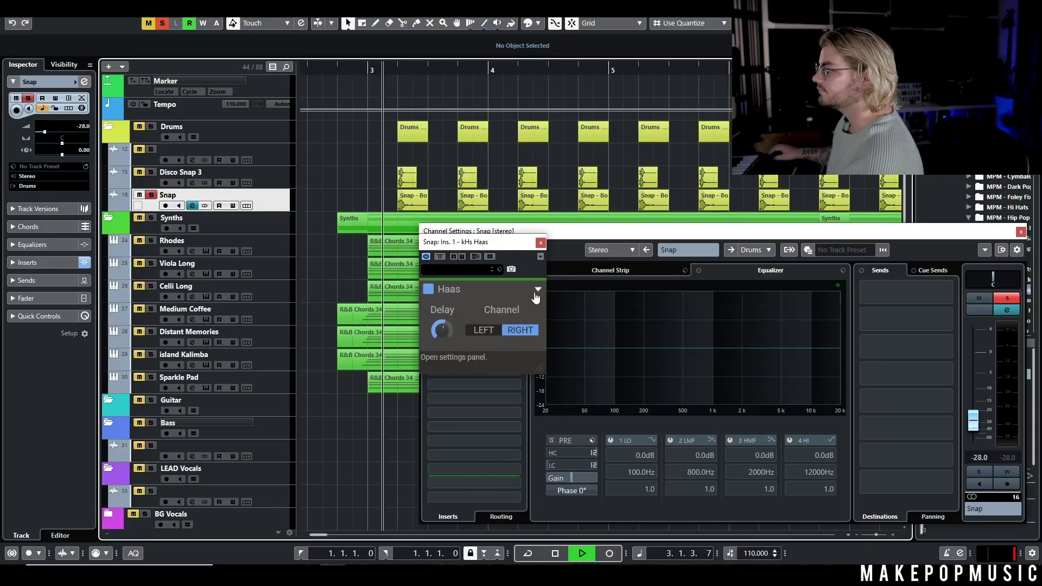
left_click(440, 257)
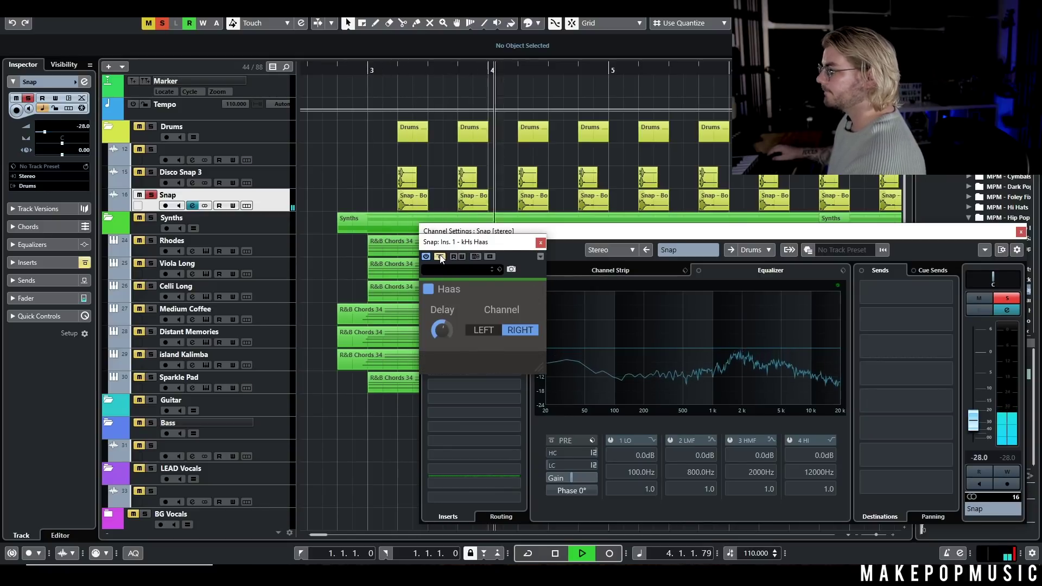
left_click(439, 257)
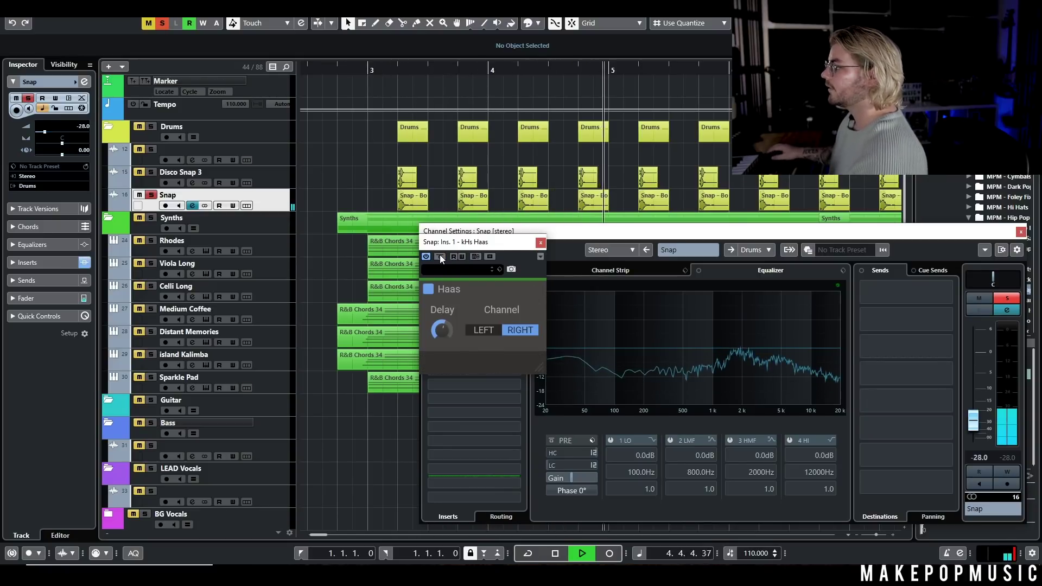
key("space")
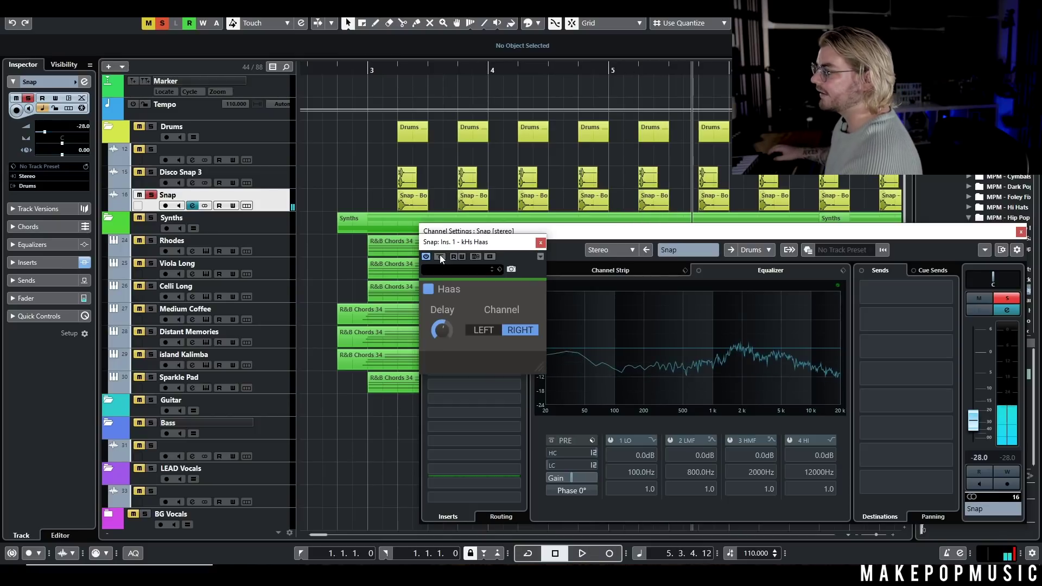
- Close the Haas plug-in, open the RC-20 Retro Color insert, and play the Snap from bar 3 together with Disco Snap 3
left_click(540, 243)
left_click(472, 299)
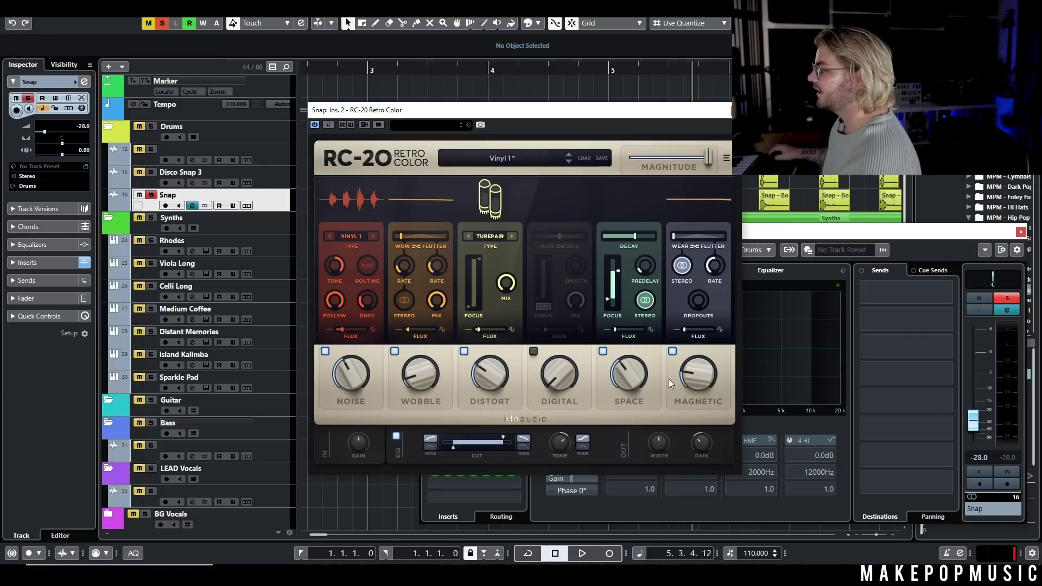
left_click(369, 68)
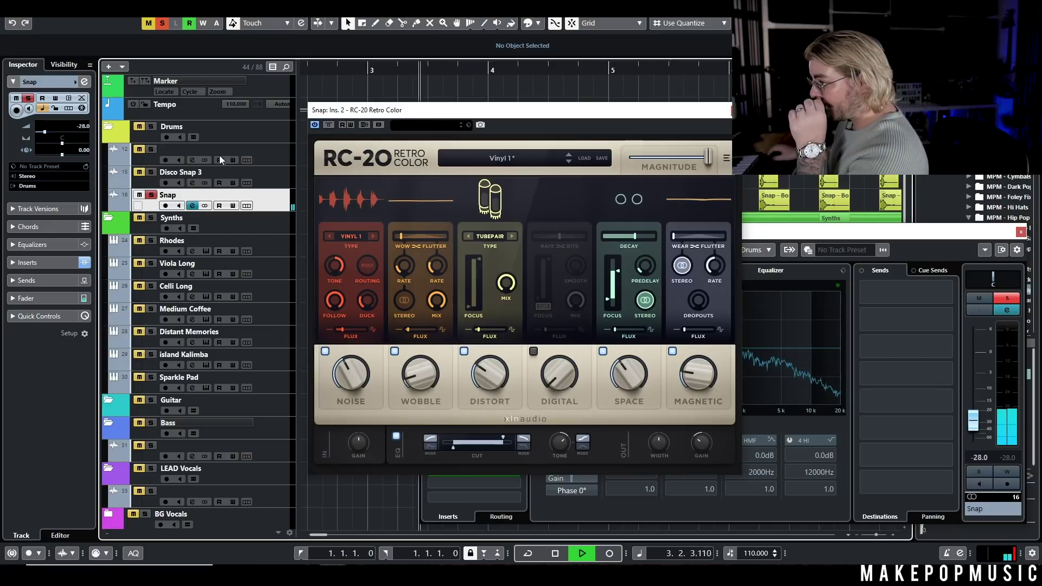
left_click(152, 172)
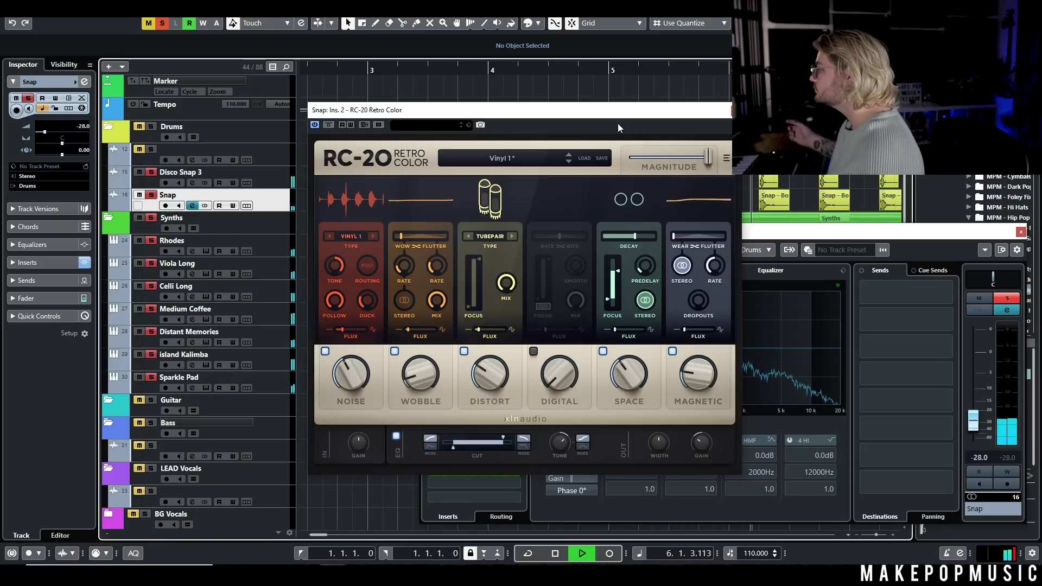
key("space")
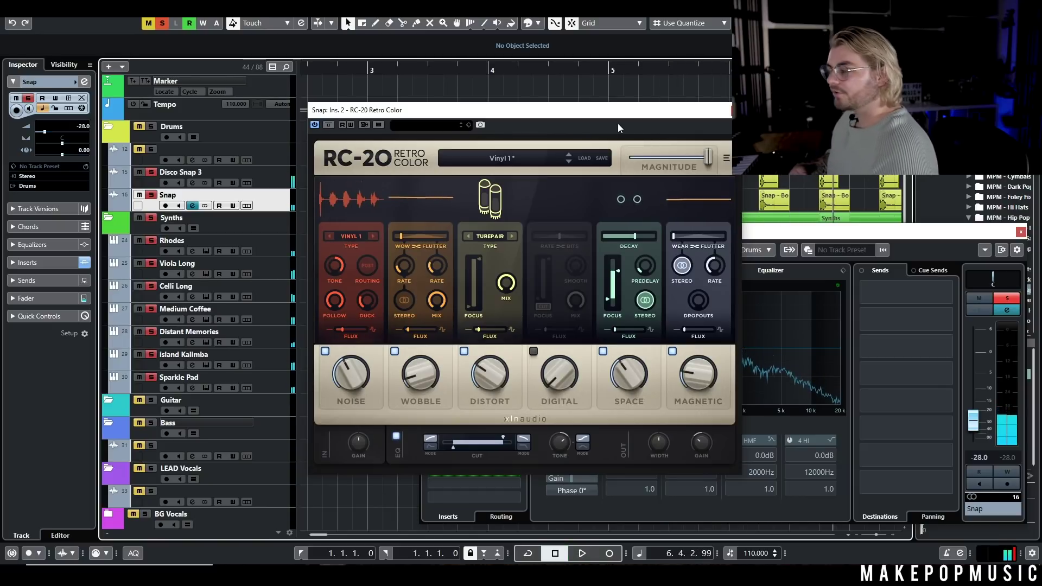
- Add a Groove Agent SE instrument track inside the Drums folder, changing its audio output from Synth
right_click(267, 148)
mouse_move(304, 156)
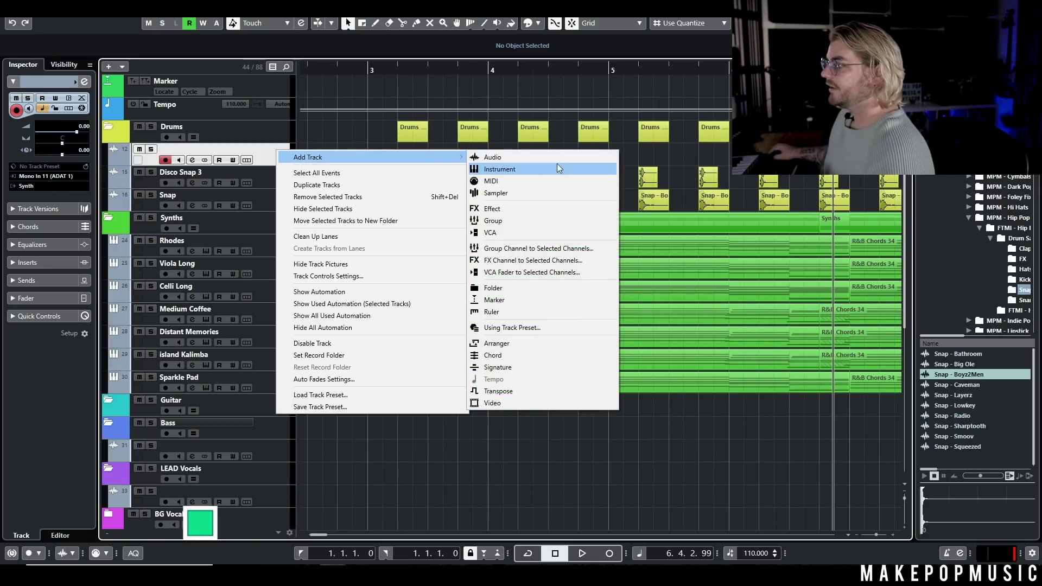
left_click(543, 168)
left_click(553, 170)
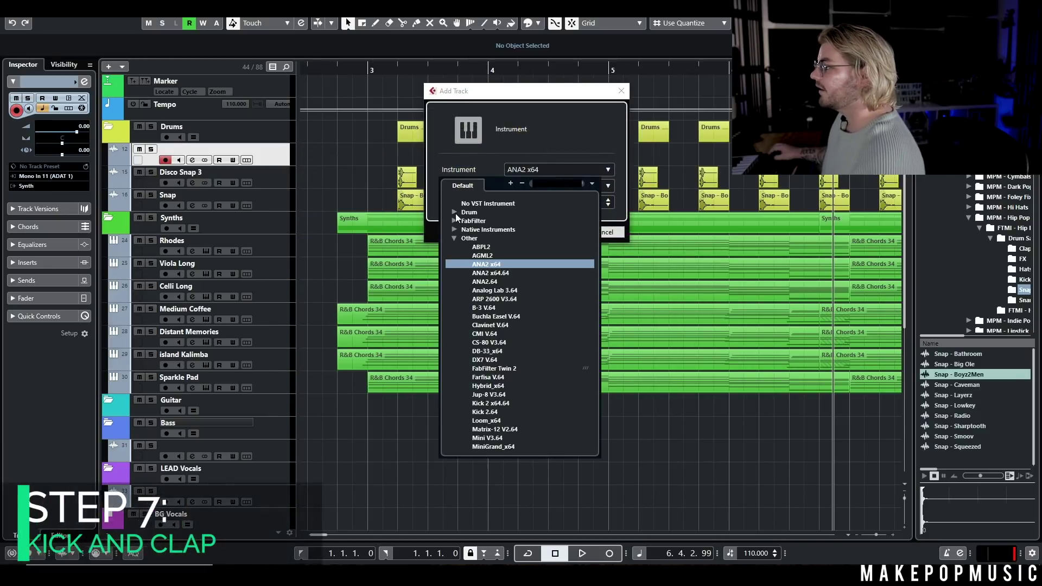
left_click(495, 240)
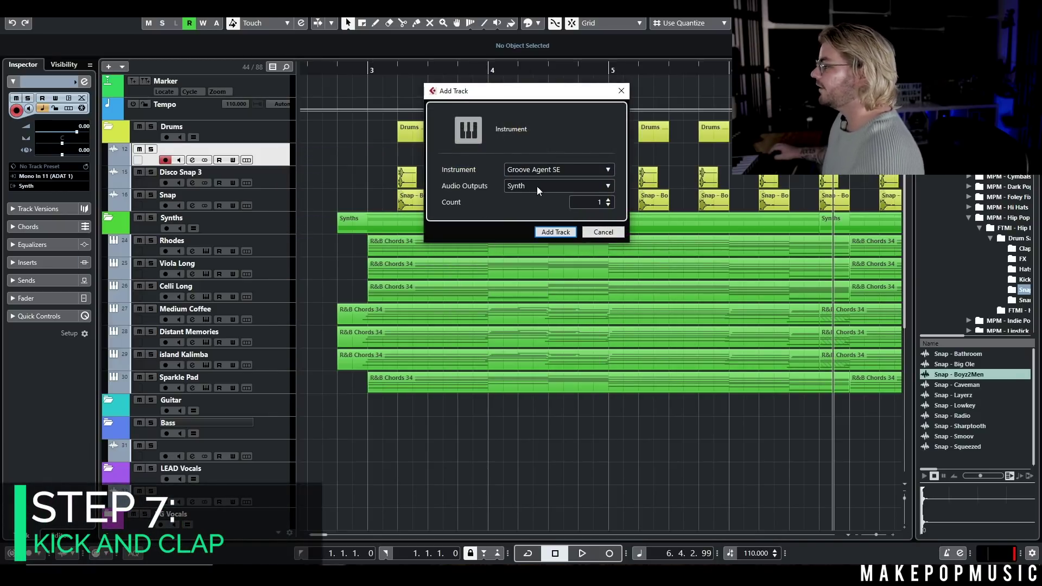
left_click(536, 187)
left_click(542, 391)
left_click(542, 232)
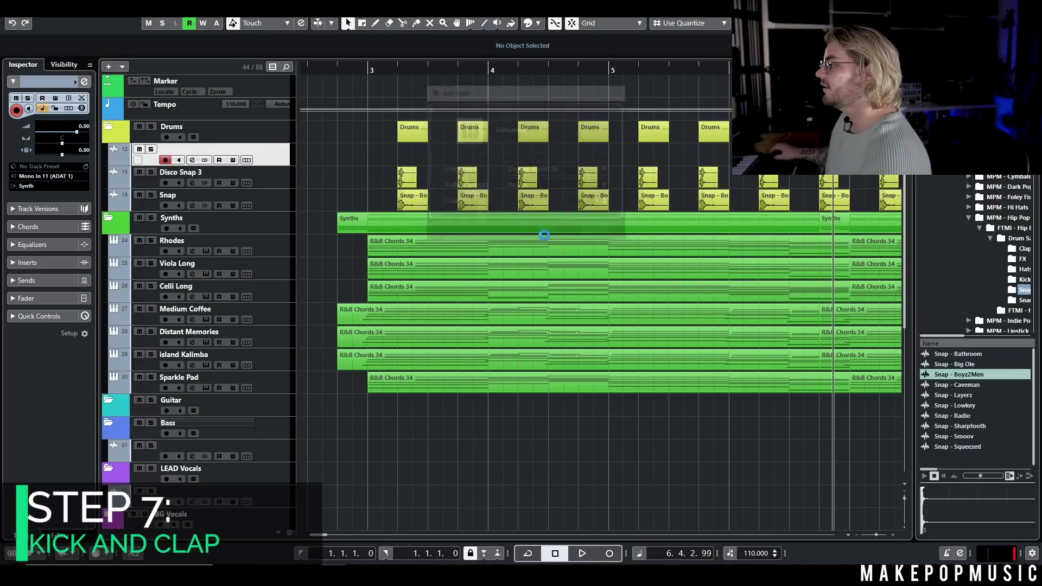
- Rename the new Groove Agent SE track as Kick and play the arrangement with it
double_click(180, 173)
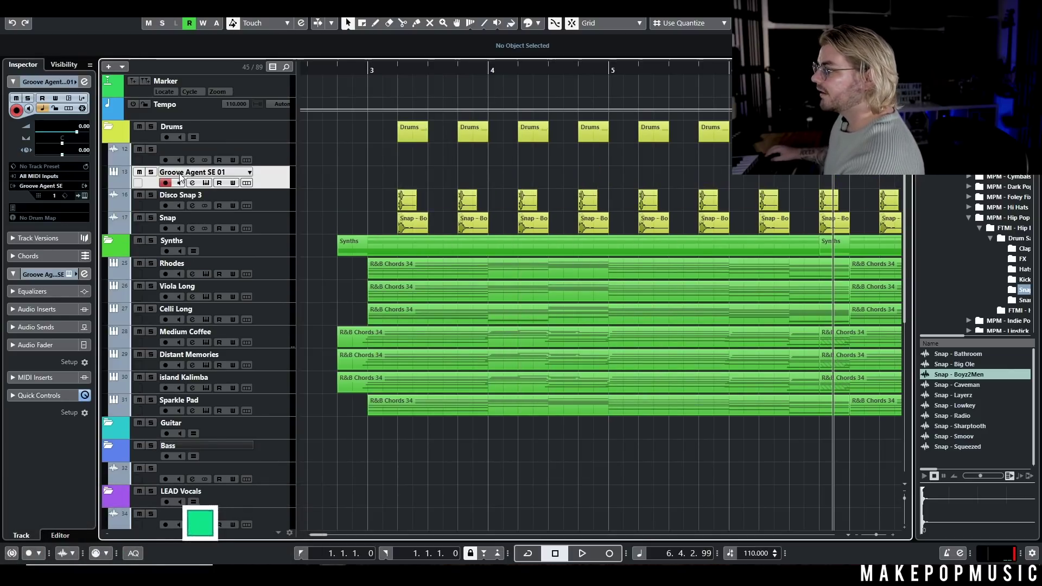
key("Return")
key("space")
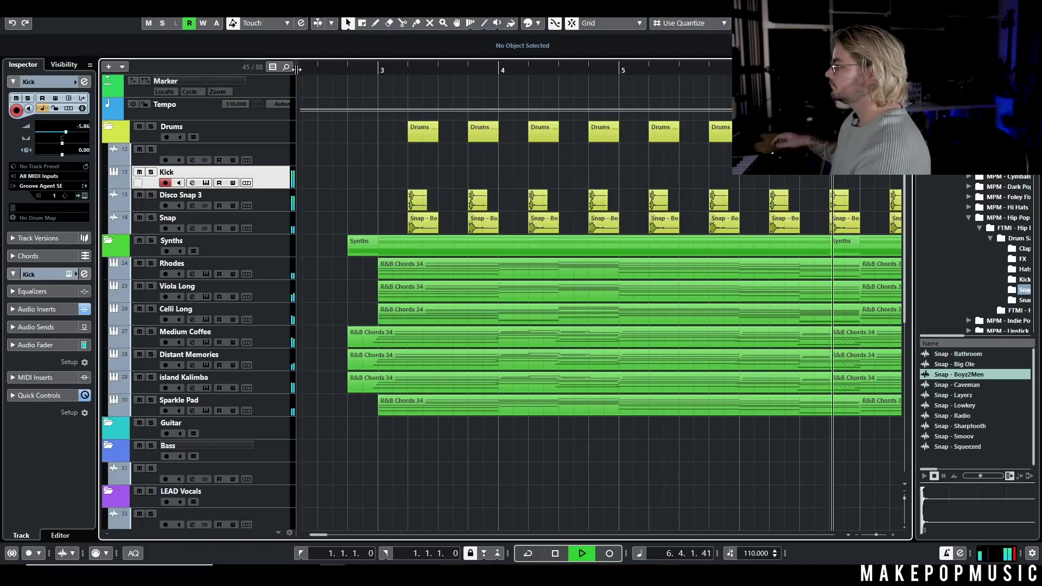
key("space")
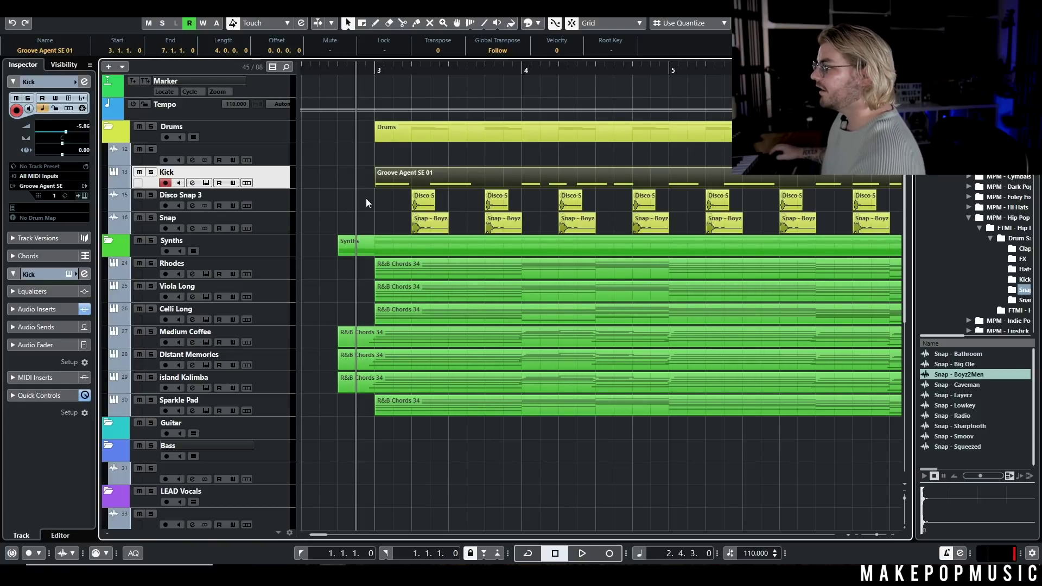
- Listen to the kick part with the snaps and synths, then return the playhead to bar 3
key("space")
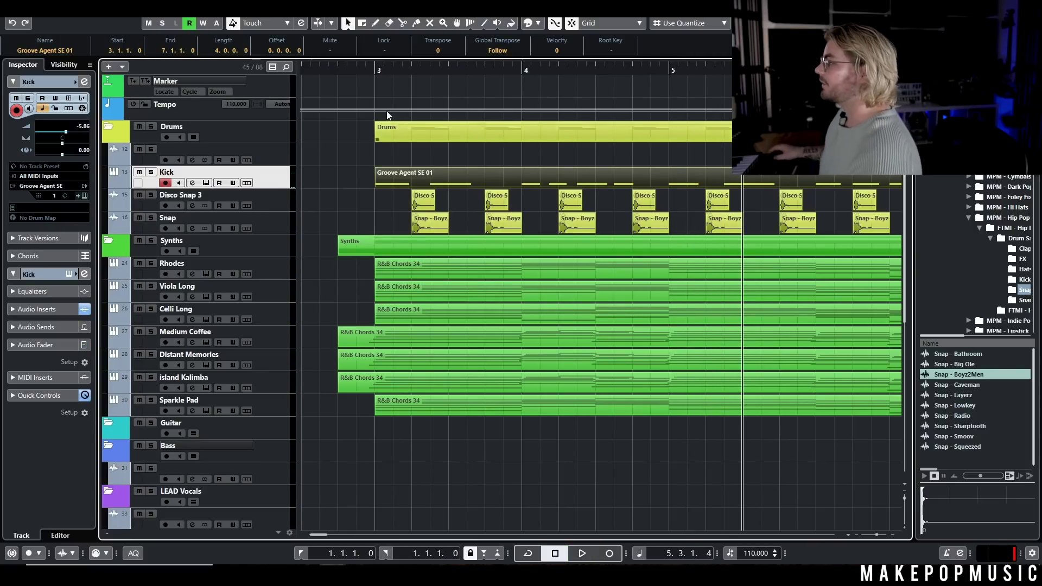
left_click(362, 75)
left_click(364, 70)
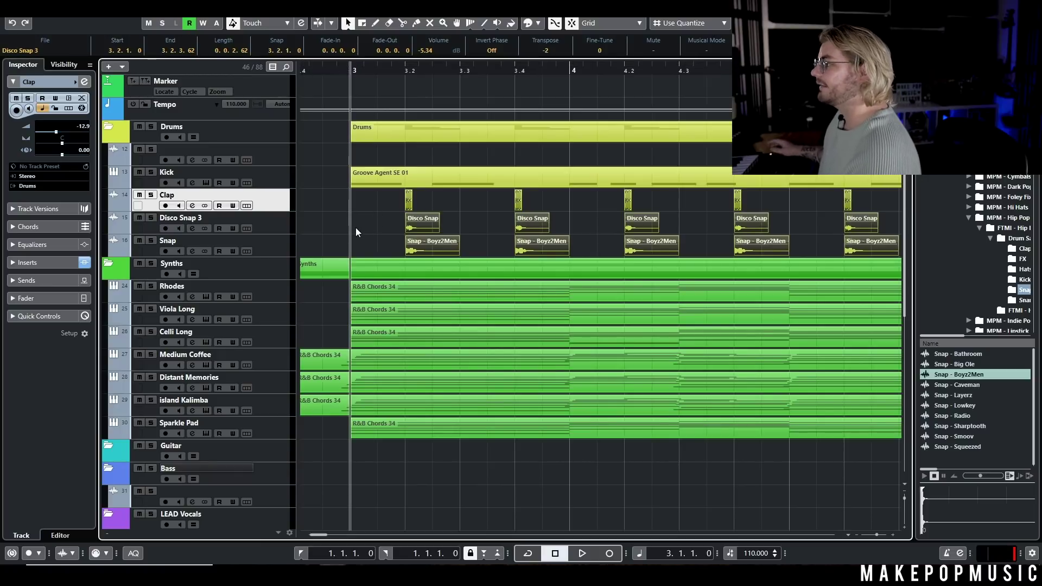
- Set the volume of the Disco Snap 3 clips to -5.79 dB while playing the beat from bar 3
left_click_drag(422, 216, 423, 226)
key("space")
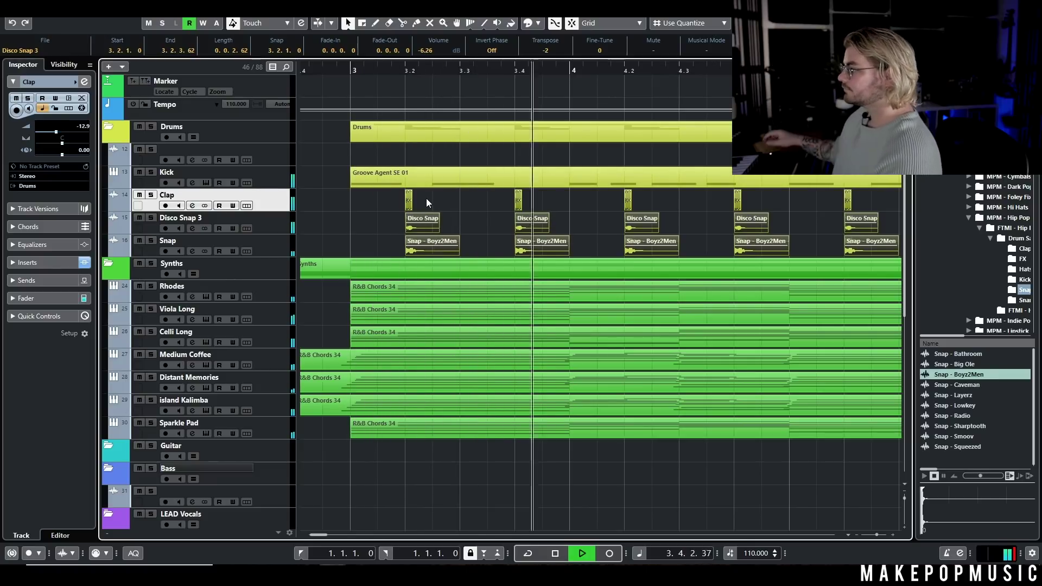
left_click_drag(534, 225, 535, 223)
key("space")
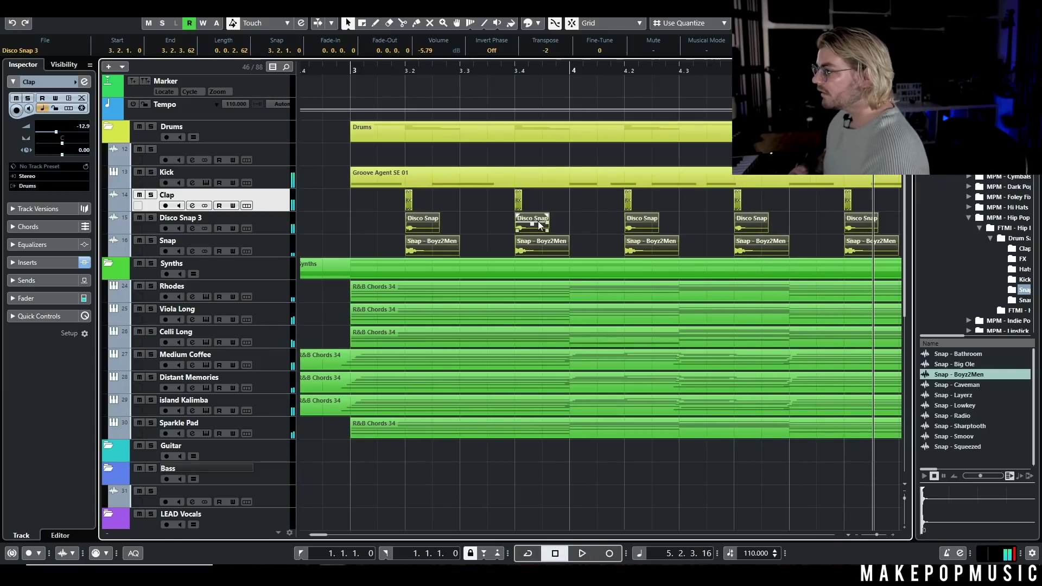
- Add a sampler track named Hats inside the Drums folder
right_click(279, 205)
left_click(521, 247)
type("Hats")
key("Return")
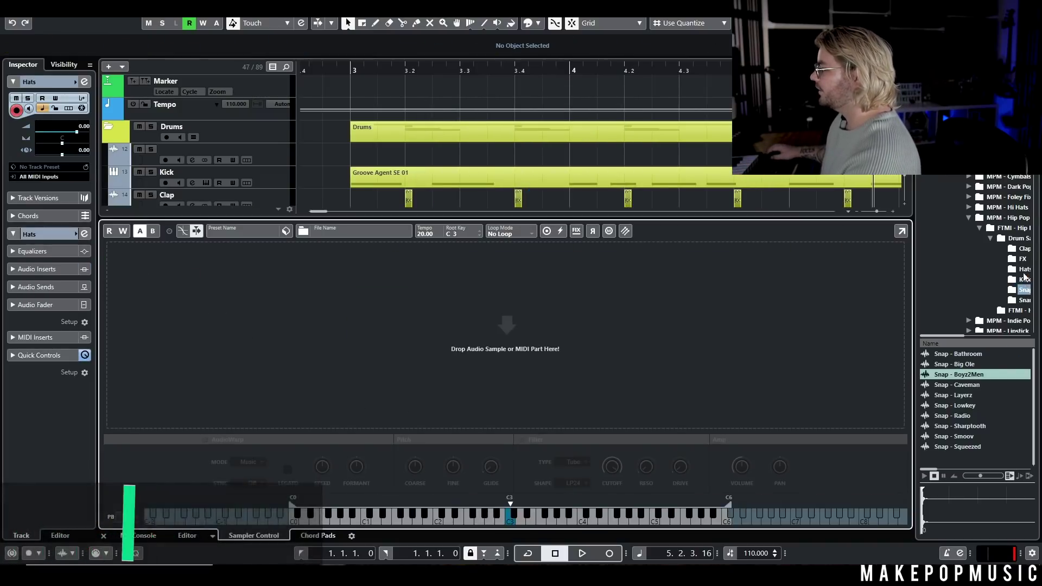
- Load the Hat - Trap Queenish sample from the Hats folder into the Hats sampler
left_click(1024, 268)
left_click(971, 438)
left_click_drag(971, 438, 506, 377)
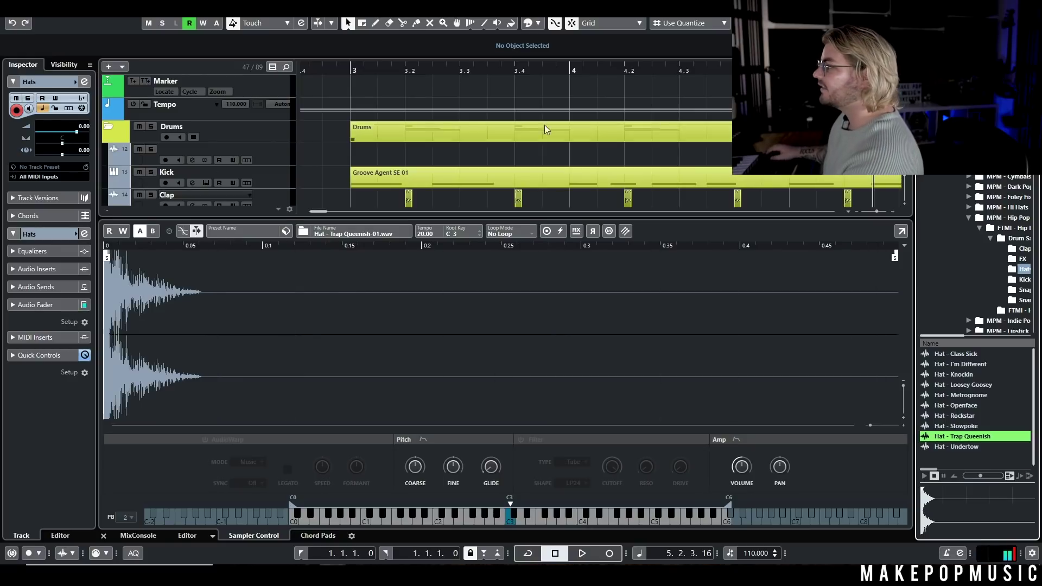
- Create a two-bar part on the Hats track from bar 3 to bar 5 and open it for note editing
scroll(559, 143, "down", 5)
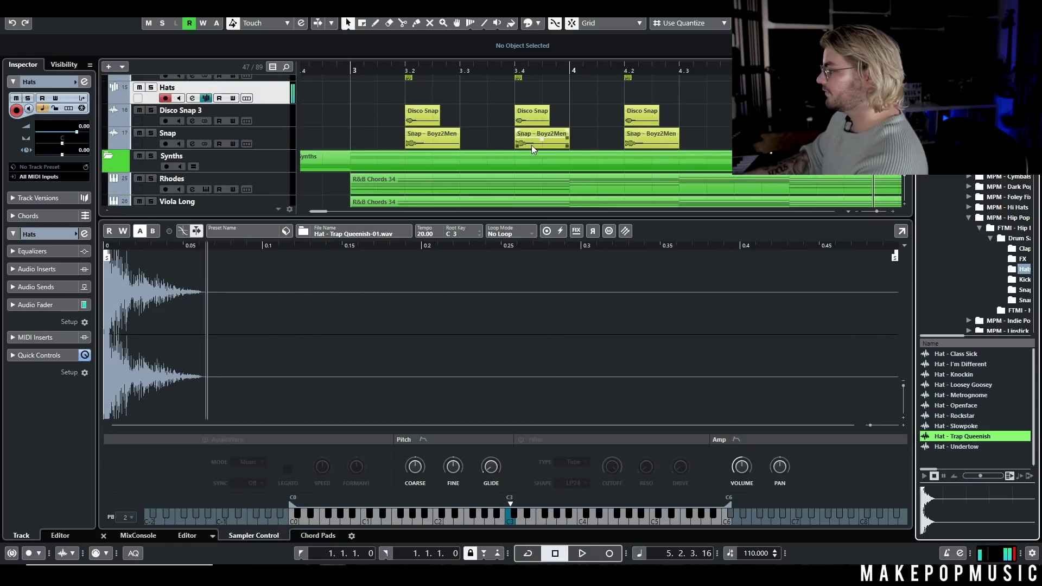
scroll(564, 138, "up", 1)
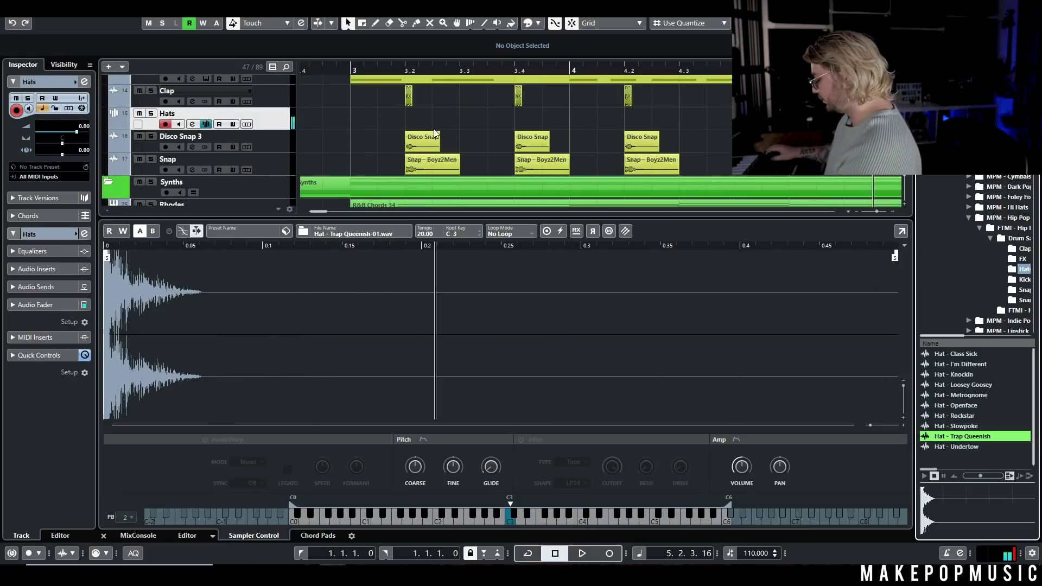
left_click_drag(354, 118, 787, 118)
double_click(685, 115)
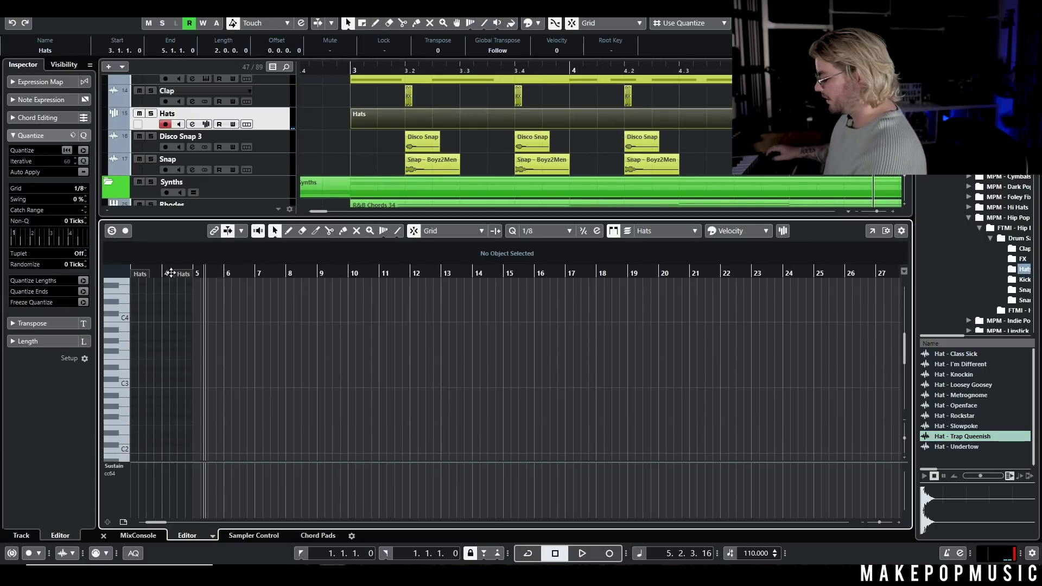
- Set the quantize grid to 1/16 and draw two consecutive C#3 hat notes from bar 3, the second with lower velocity
left_click(82, 189)
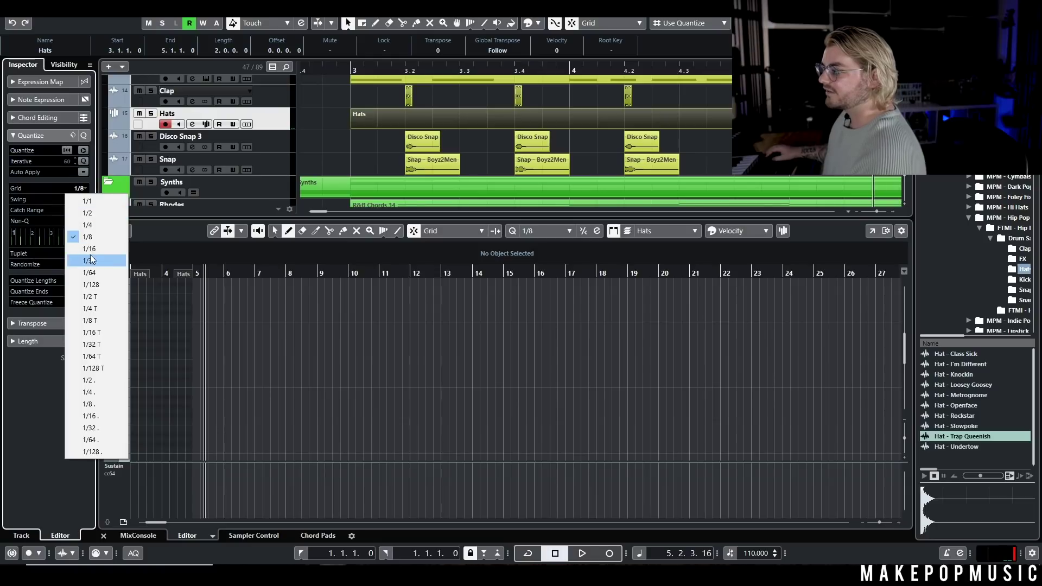
left_click(86, 255)
scroll(163, 375, "up", 4)
scroll(165, 375, "up", 3)
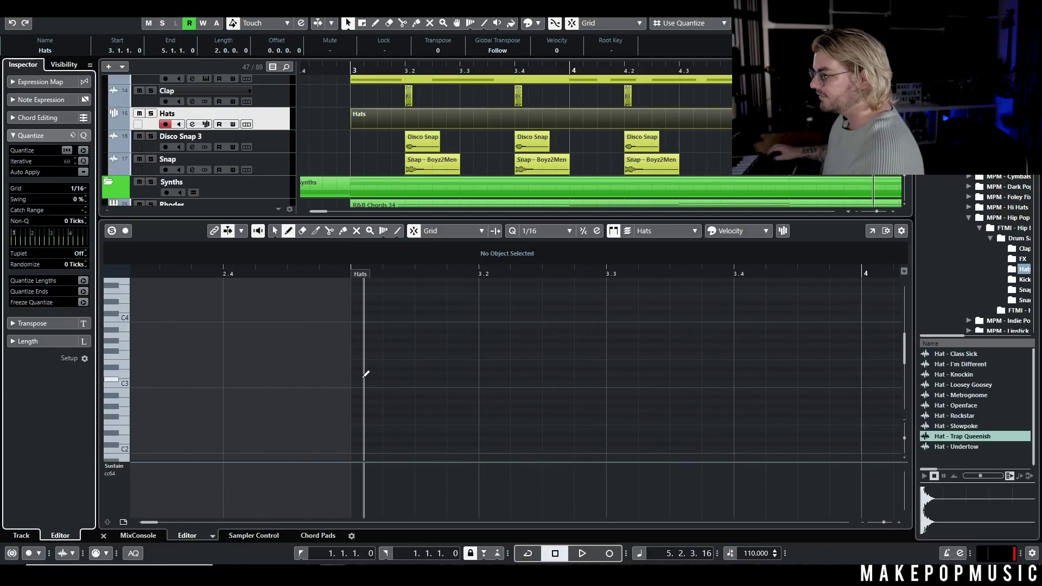
left_click(367, 377)
left_click(393, 377)
left_click(385, 495)
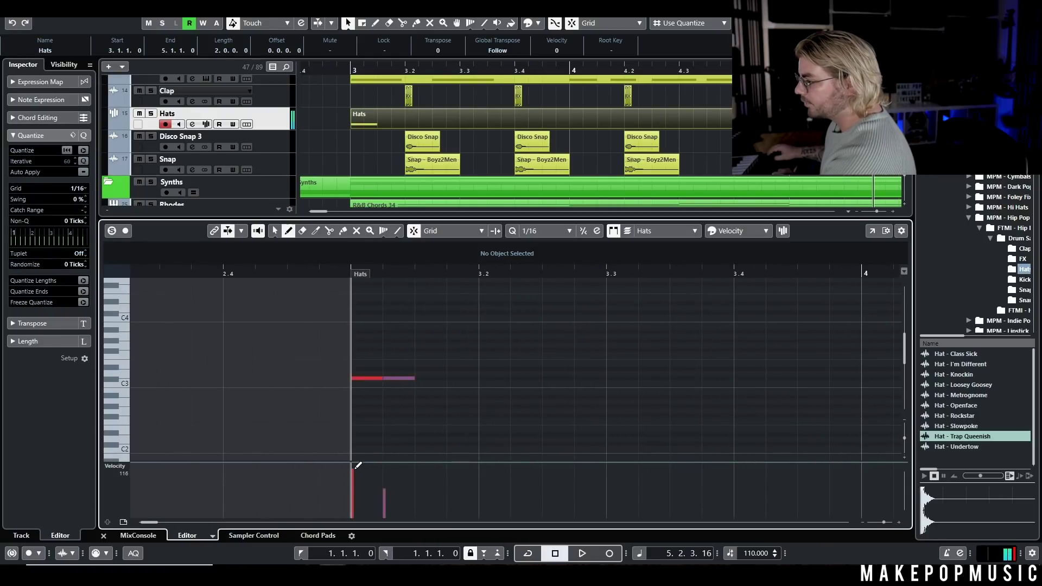
- Duplicate the hat pair, then thin the four notes to alternating loud and soft eighth-note hits, the soft one at about 66 velocity
key("1")
left_click_drag(413, 362, 349, 404)
key("alt+d")
key("space")
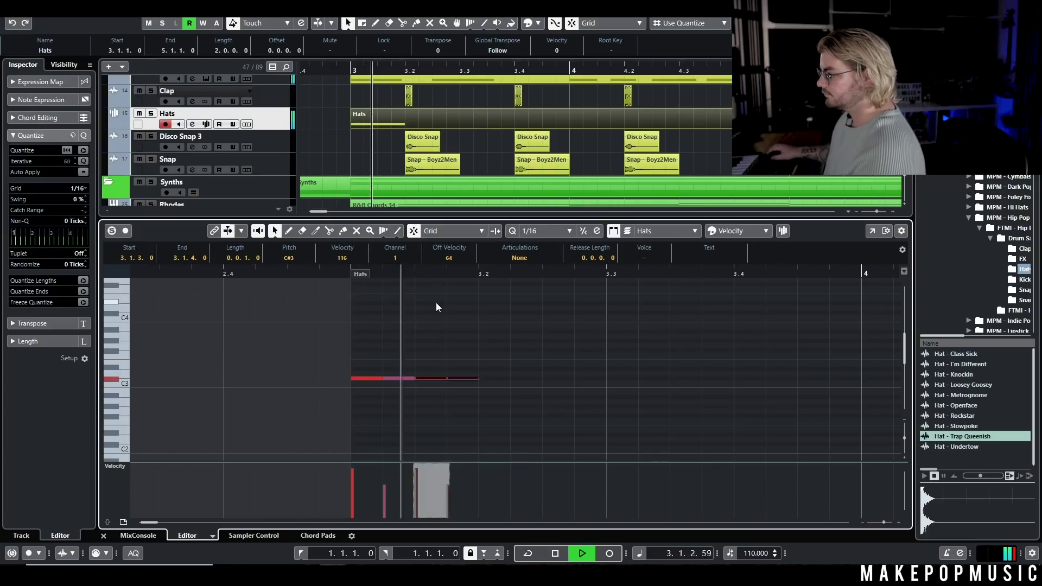
left_click(408, 378)
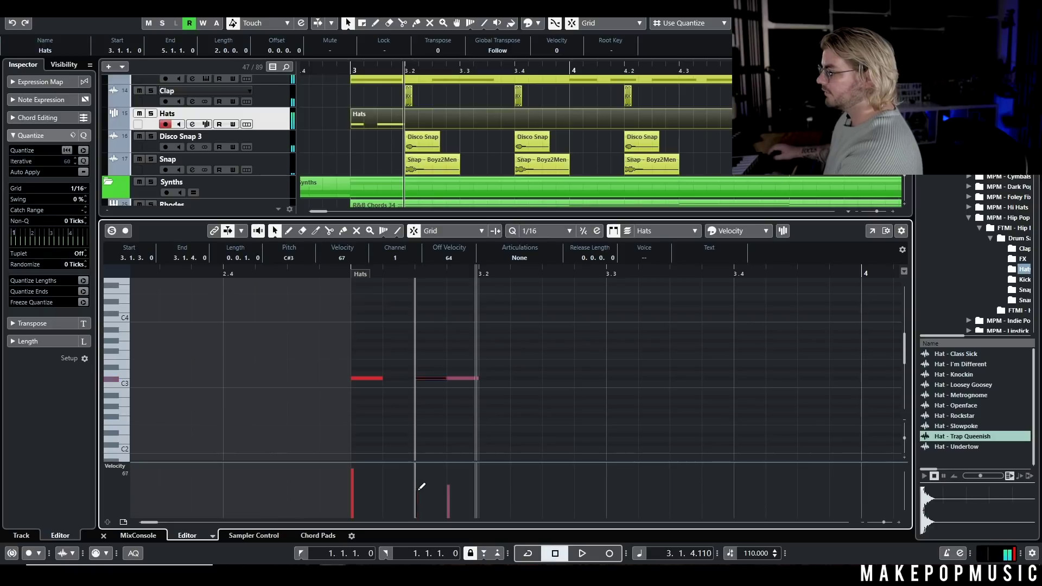
left_click(461, 377)
key("Delete")
- Duplicate the loud and soft hat pattern repeatedly to fill the part from bar 3 through bar 4
left_click_drag(478, 348, 358, 414)
key("alt+d")
left_click_drag(617, 350, 313, 427)
left_click(595, 278)
key("alt+d")
key("ctrl+a")
key("g")
left_click(824, 276)
key("alt+d")
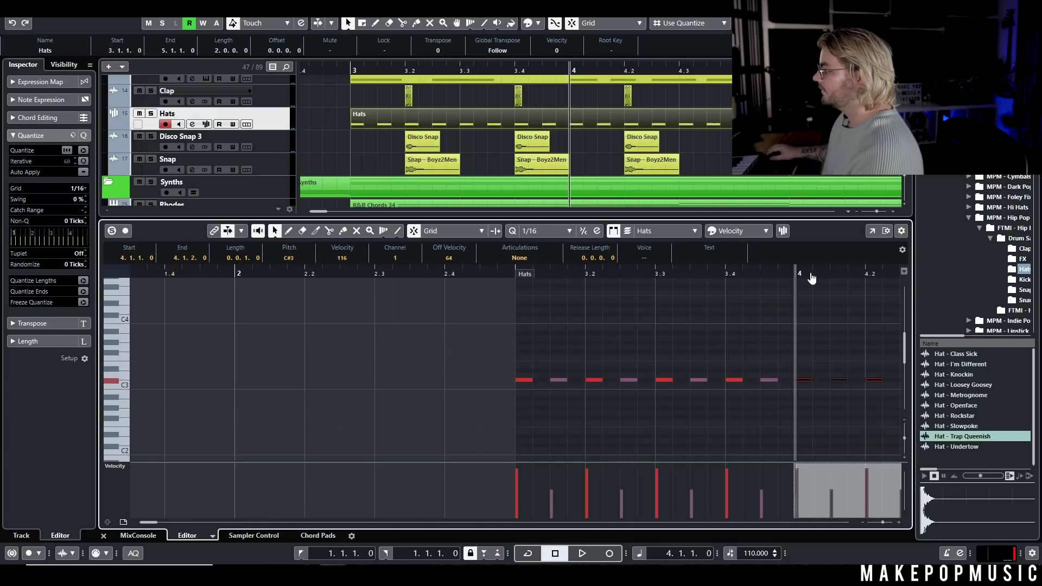
- Play the two-bar hat pattern with the beat to check its groove
key("space")
key("g")
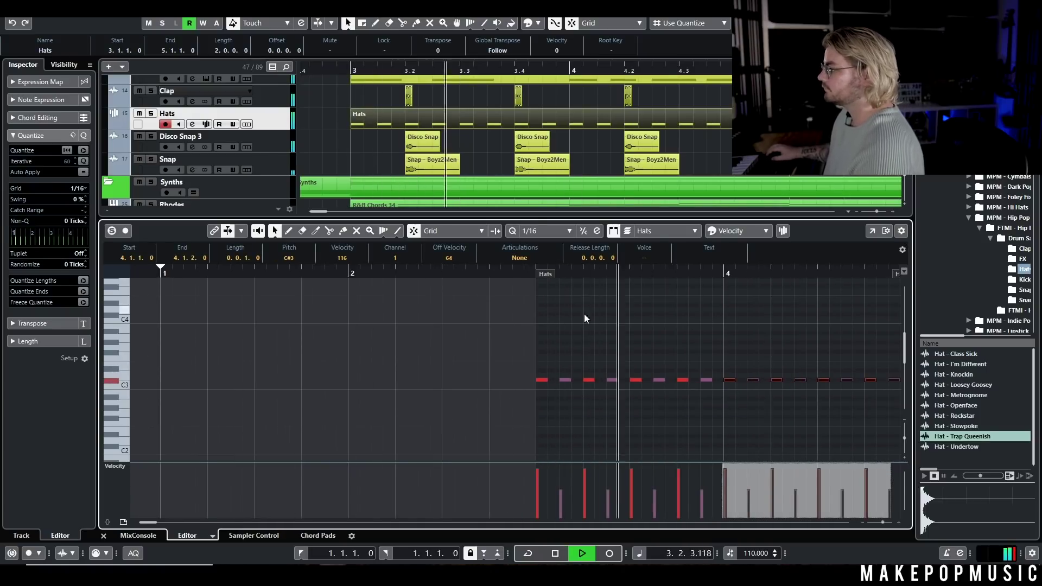
scroll(599, 344, "right", 2)
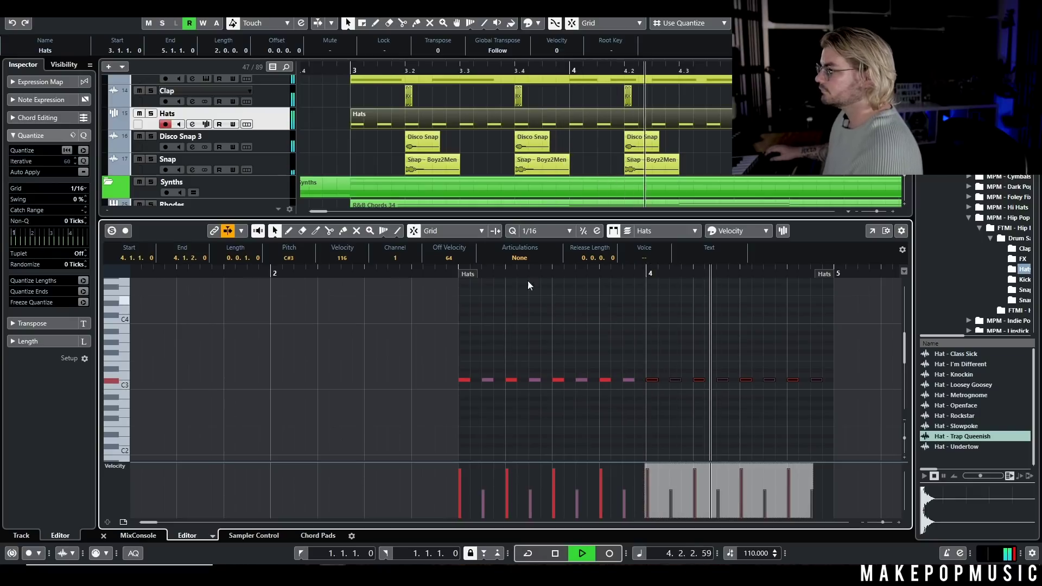
key("space")
- Set the quantize grid to 1/32, shorten the soft hat note at 3.2.3 to one grid step and duplicate it twice as a roll
key("h")
left_click(520, 379)
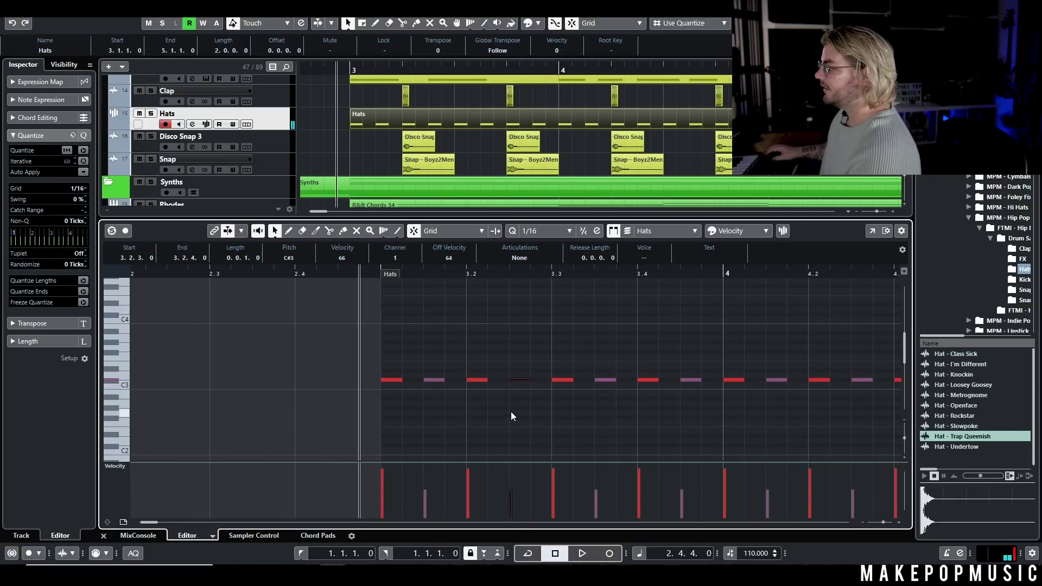
left_click(79, 190)
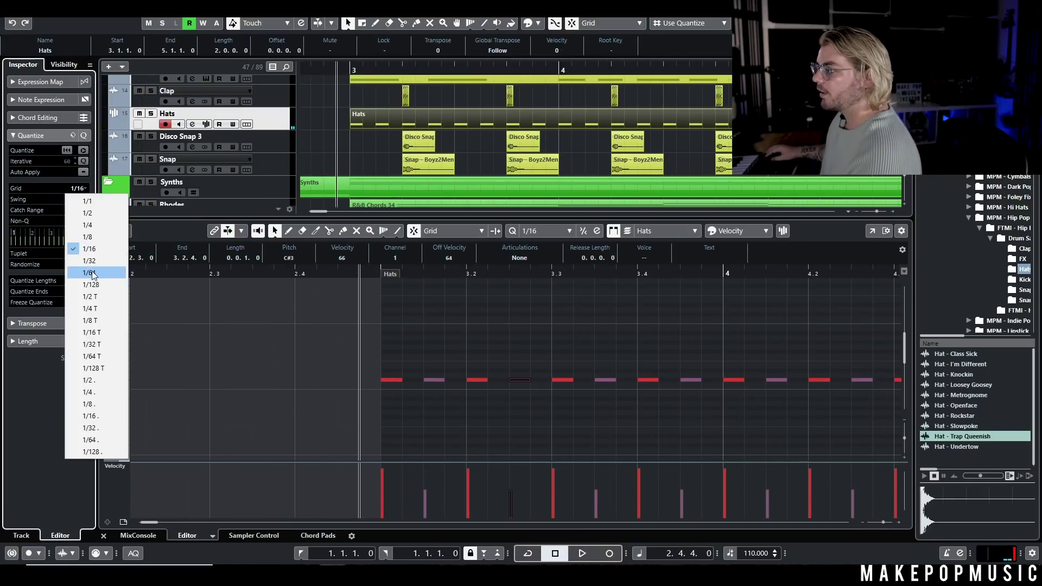
left_click(81, 274)
left_click_drag(512, 357, 514, 416)
key("h")
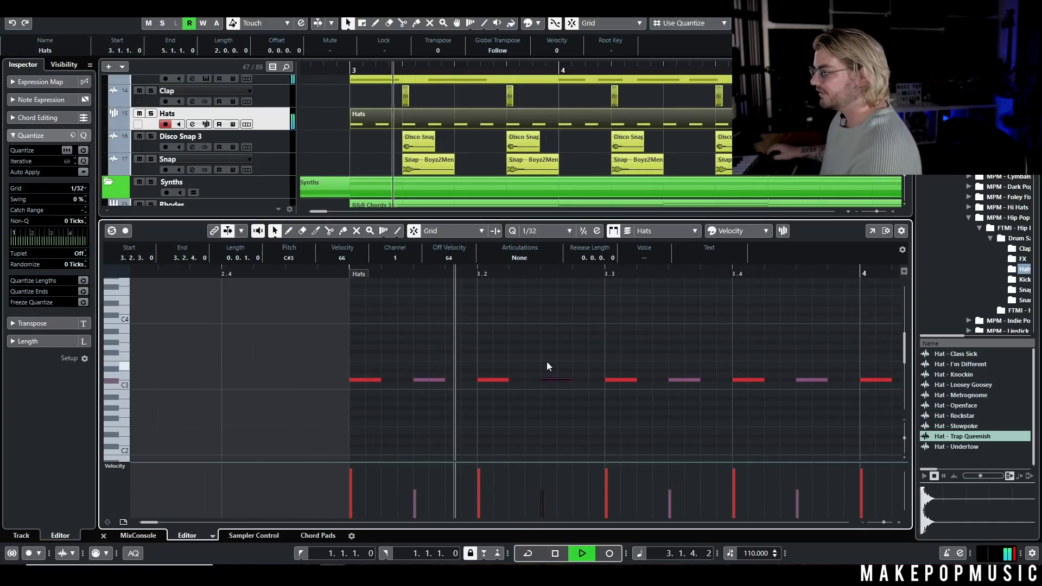
key("space")
left_click_drag(566, 380, 553, 378)
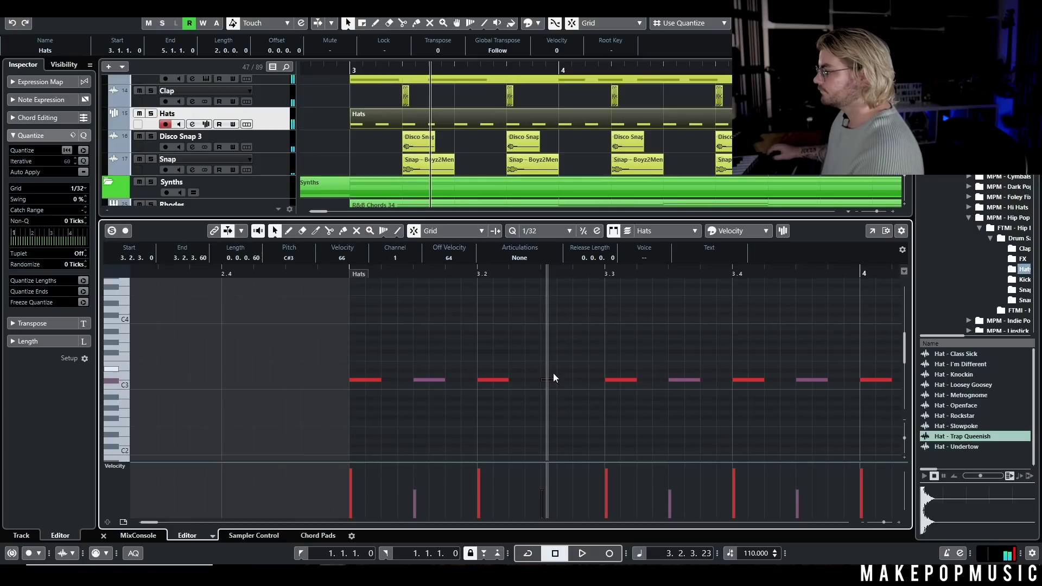
key("ctrl+d")
key("ctrl+d")
- Play the Hats part from bar 3 to hear the rolls and pitched notes with the beat
left_click(349, 274)
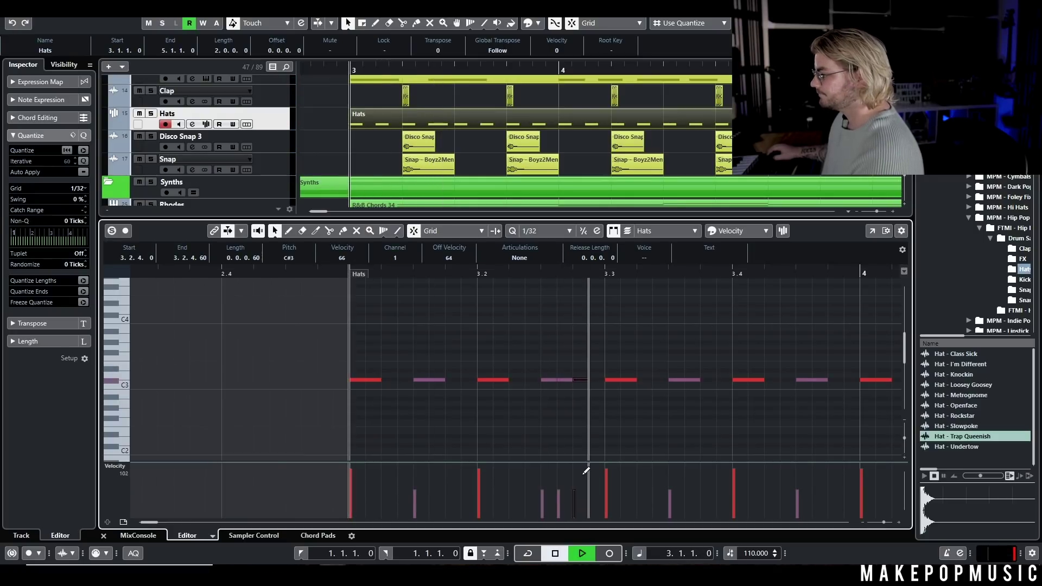
key("space")
key("space")
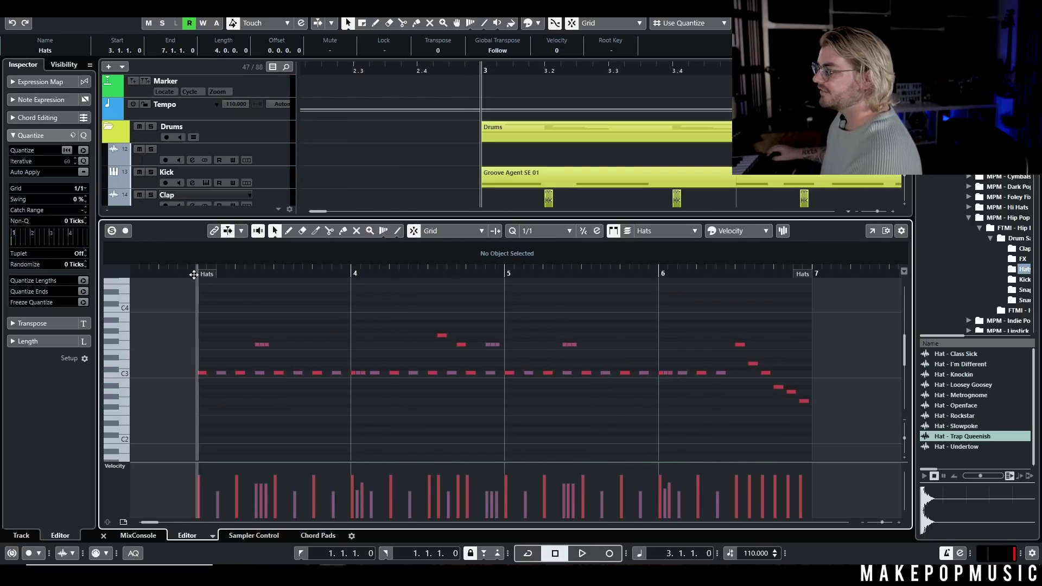
key("space")
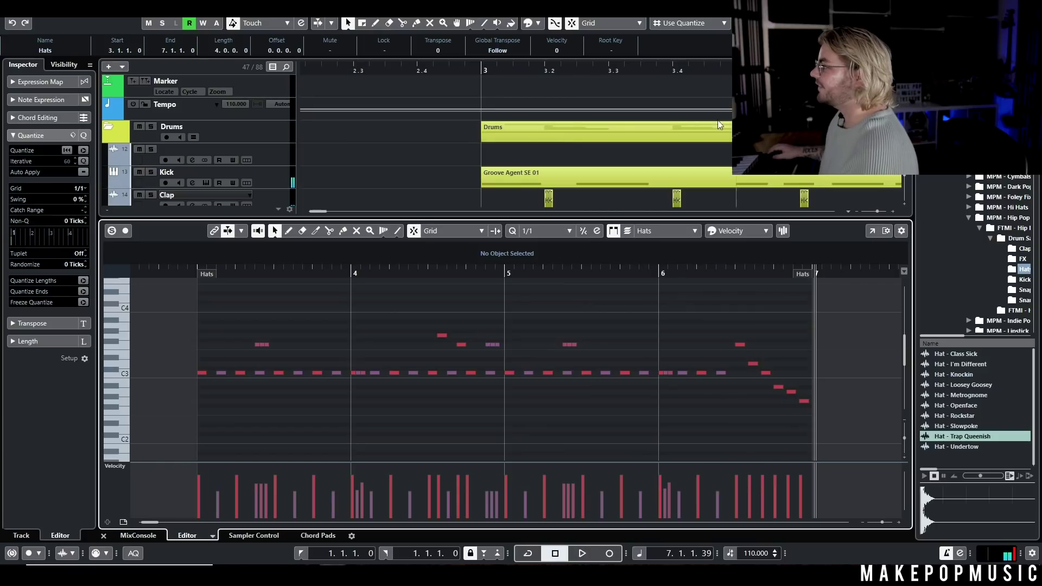
- Close the note editor, open the Hats channel settings and listen to the kHs Haas insert, then close the plug-in
key("ctrl+e")
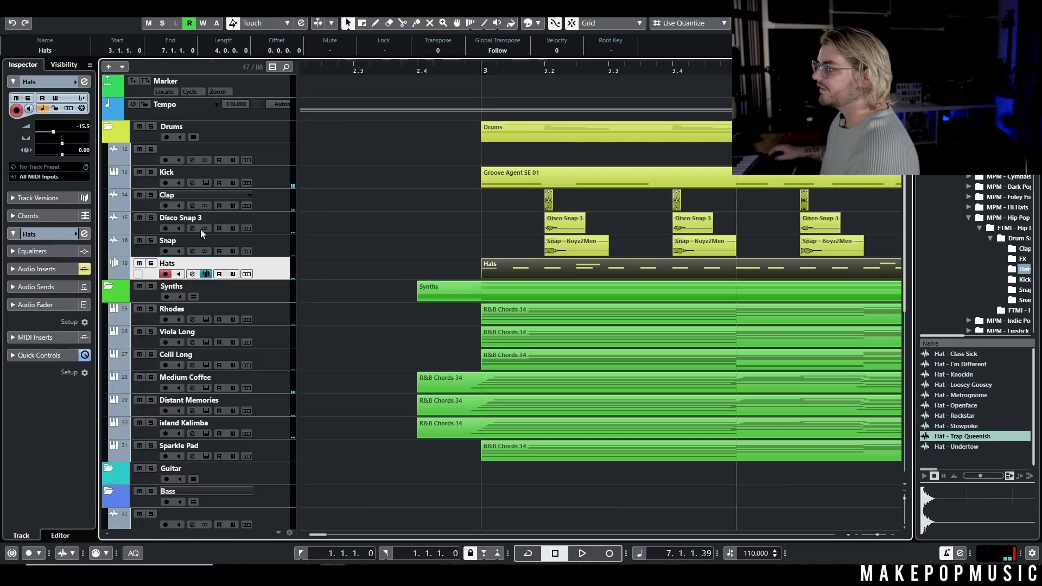
left_click(192, 274)
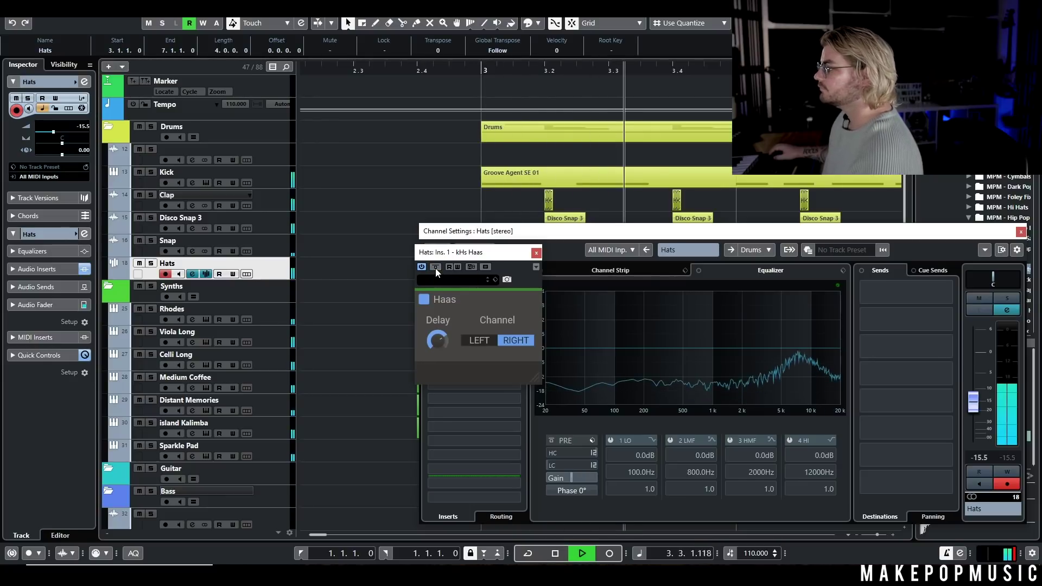
key("space")
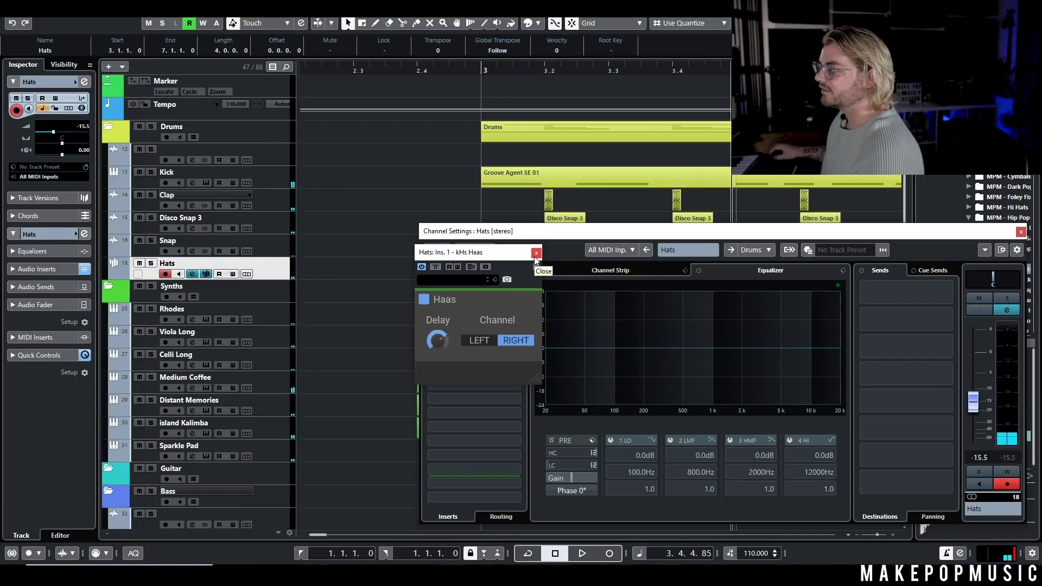
left_click(535, 255)
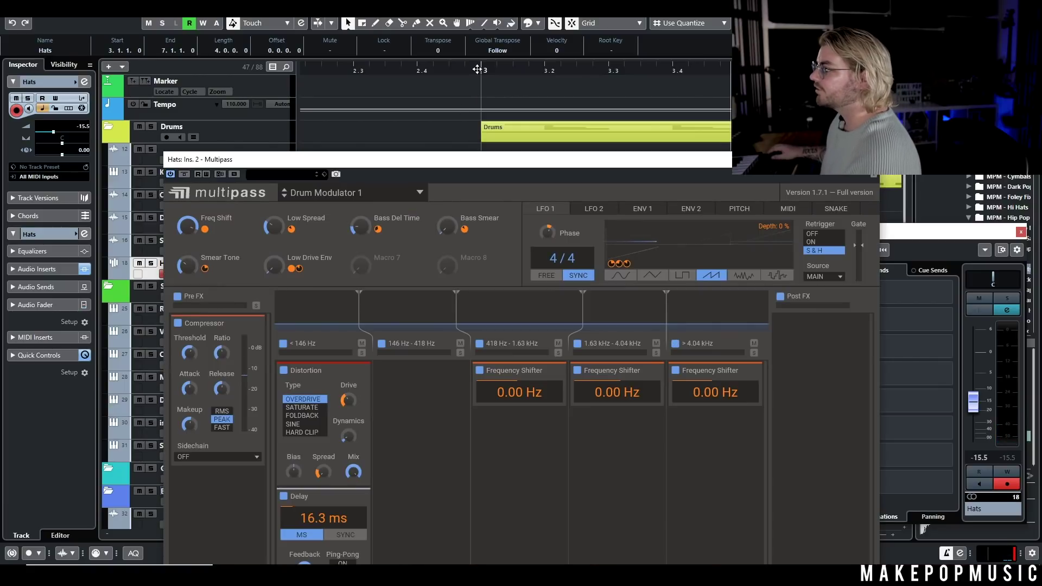
- Play the Hats part and toggle the Multipass insert's bypass to compare the processed and unprocessed sound
key("space")
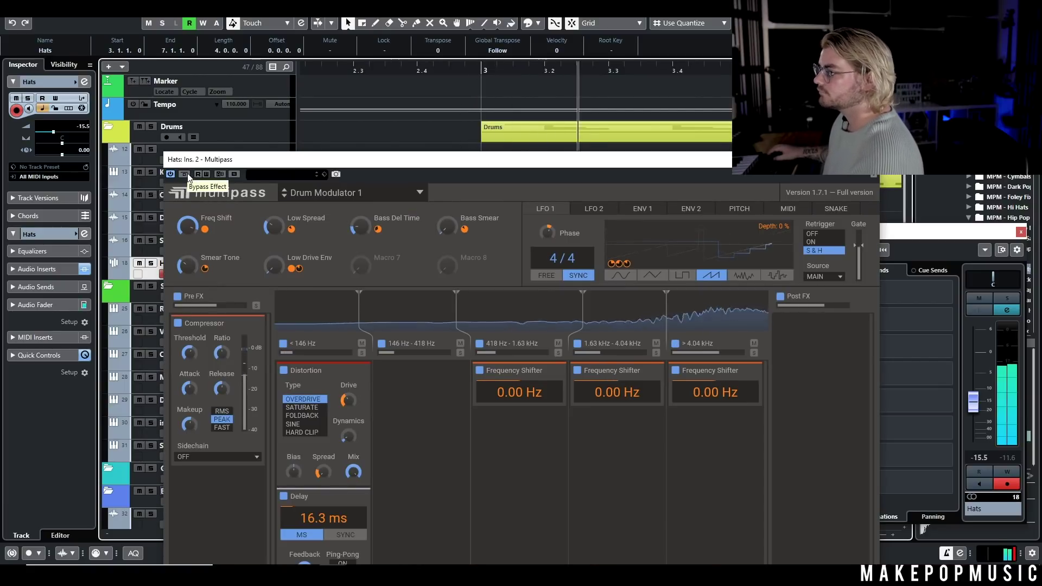
left_click(184, 174)
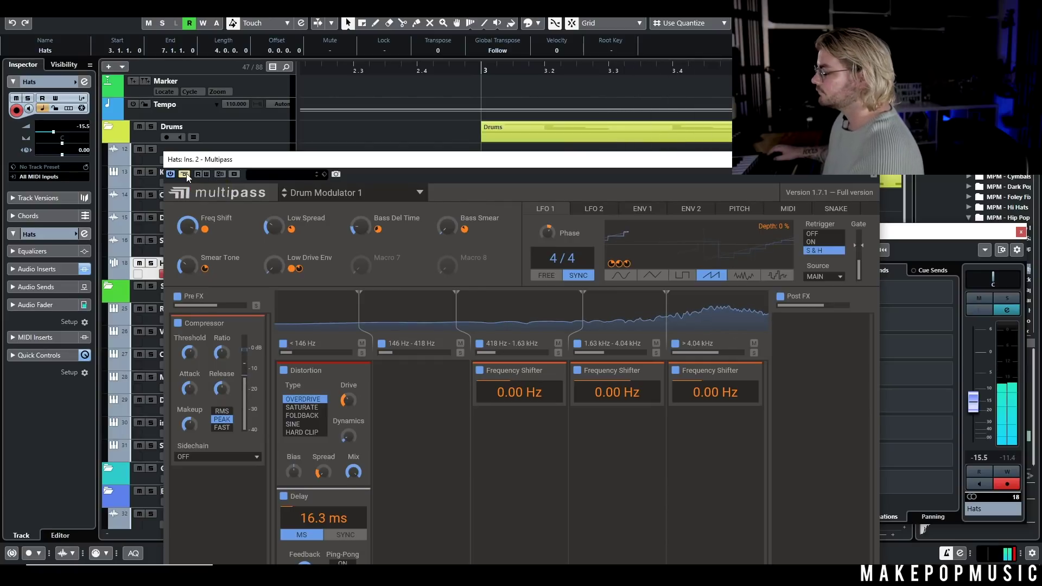
left_click(184, 174)
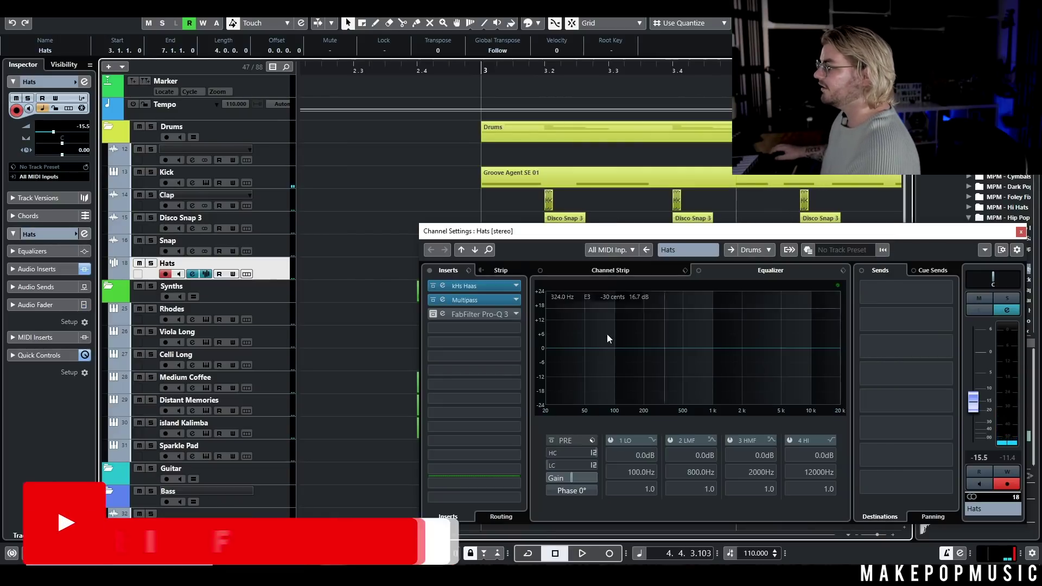
- Compare the hats with FabFilter Pro-Q 3 bypassed and active during playback, then close the plug-in and the channel settings
key("space")
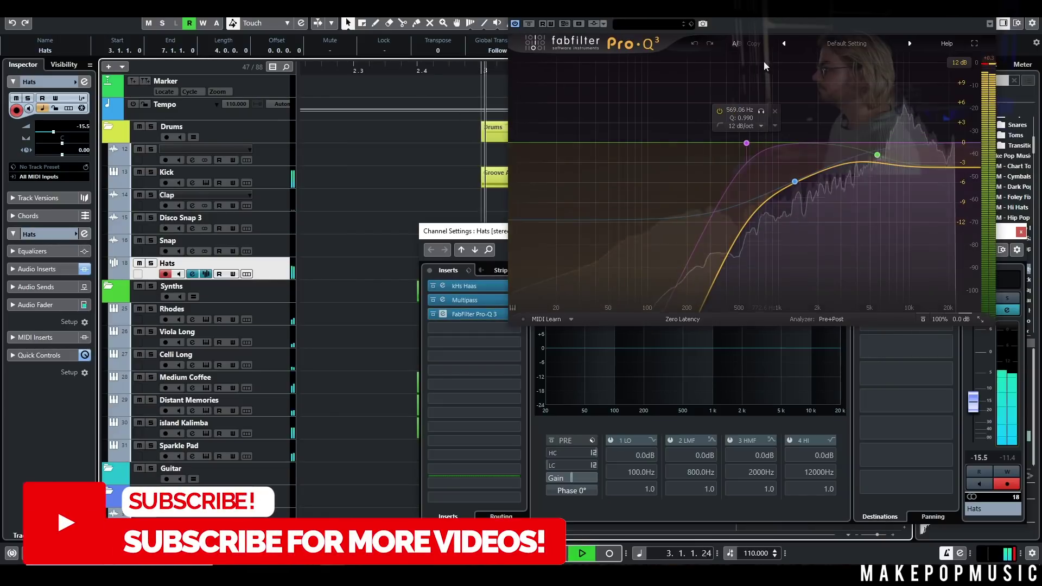
left_click(529, 23)
left_click(529, 24)
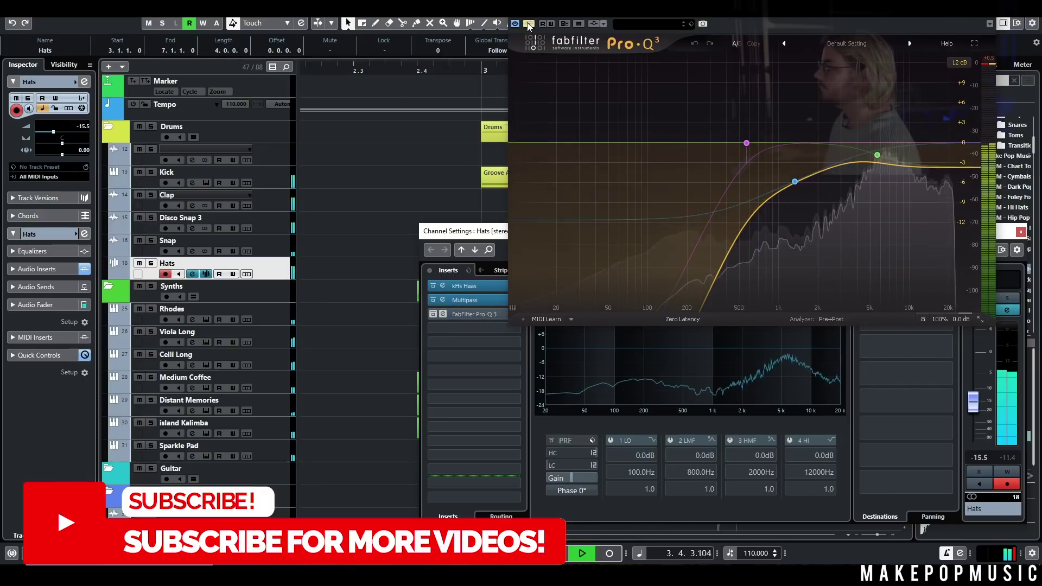
key("Escape")
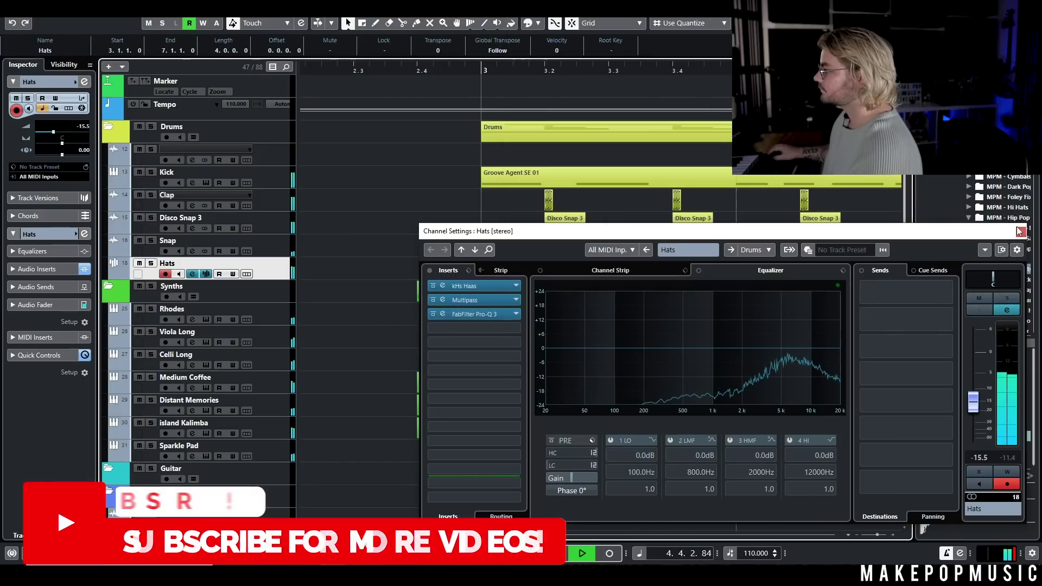
key("Escape")
key("h")
key("g")
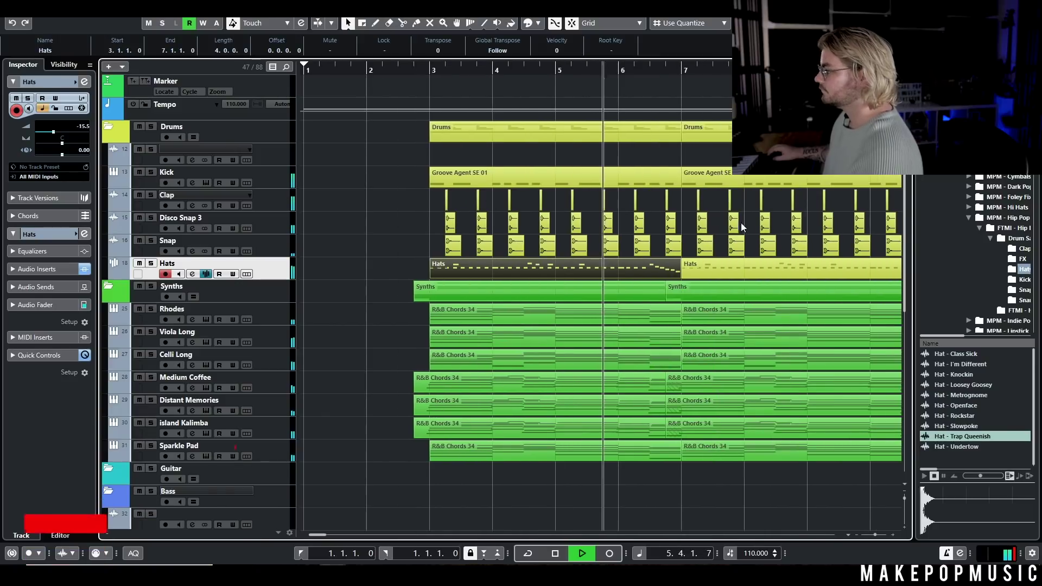
key("space")
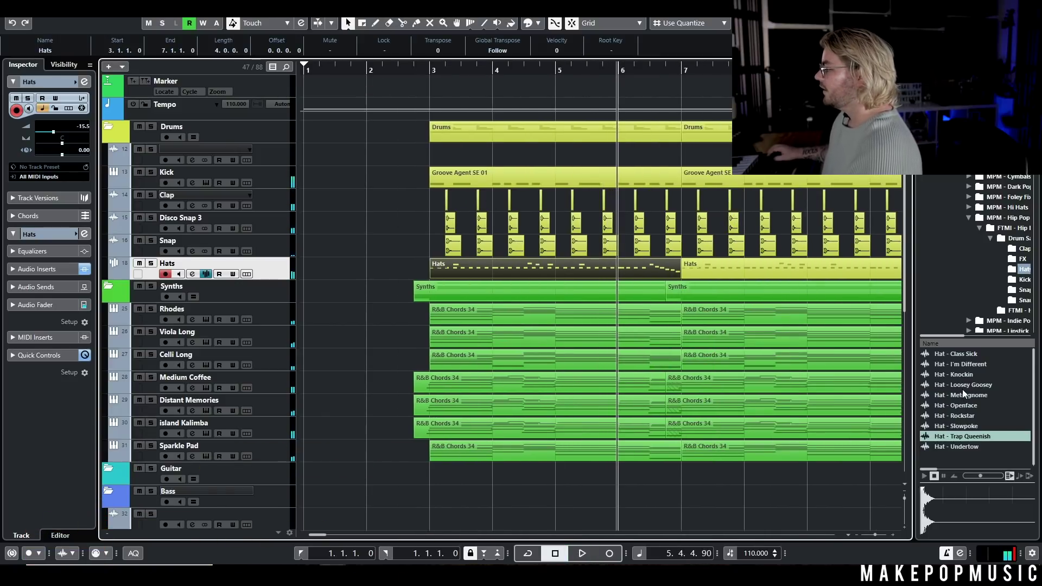
- Add the Hat - Openface sample on a new track below Snap, starting at 3.1.3, and play it with the beat
left_click_drag(957, 410, 275, 284)
left_click_drag(373, 235, 282, 260)
key("h")
key("space")
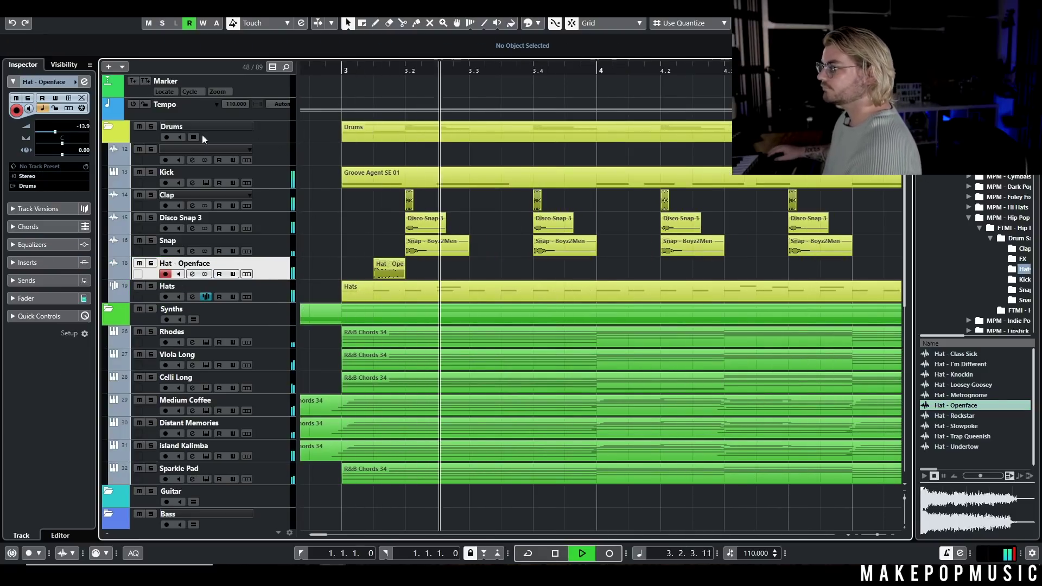
key("space")
- Place the Hat - Rockstar sample at 3.2.3 on the Hat - Openface track and set both hat events' volume to -4.92 dB
left_click_drag(960, 417, 466, 270)
key("Escape")
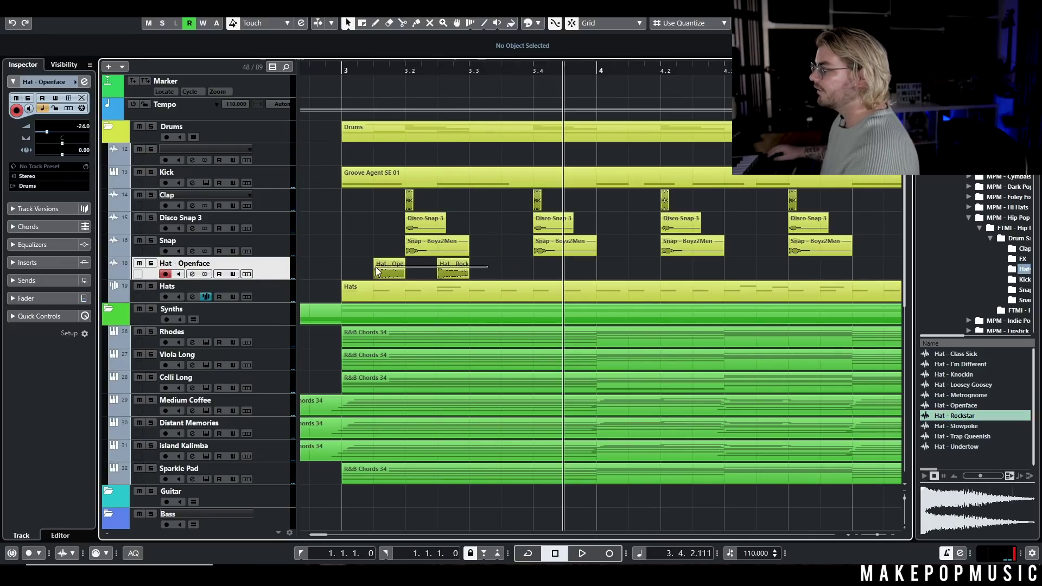
left_click_drag(390, 260, 388, 266)
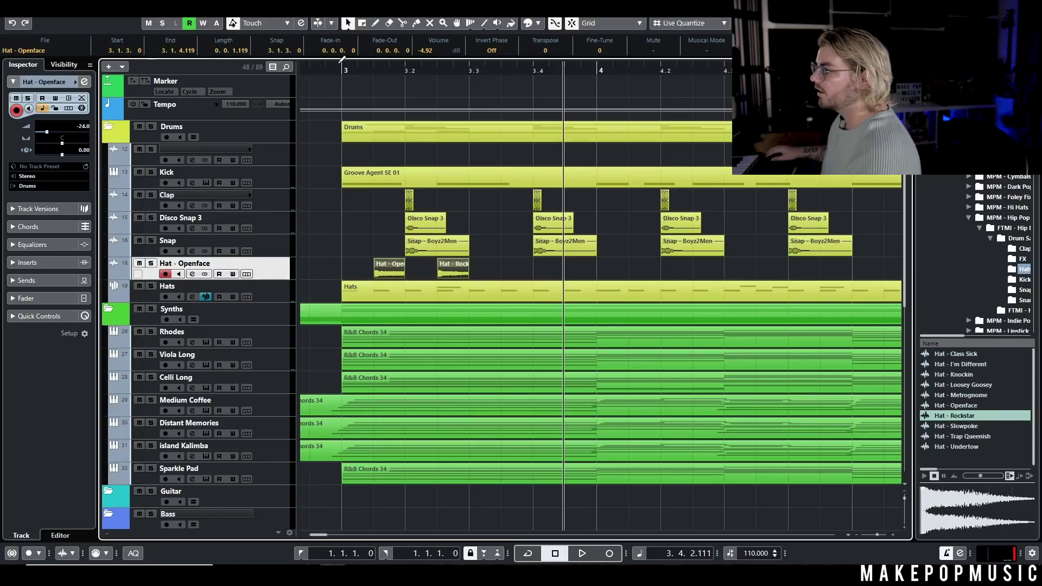
- Move the Hat - Rockstar event to 3.3.3 and play from bar 3 to check its timing
left_click(340, 81)
left_click(337, 70)
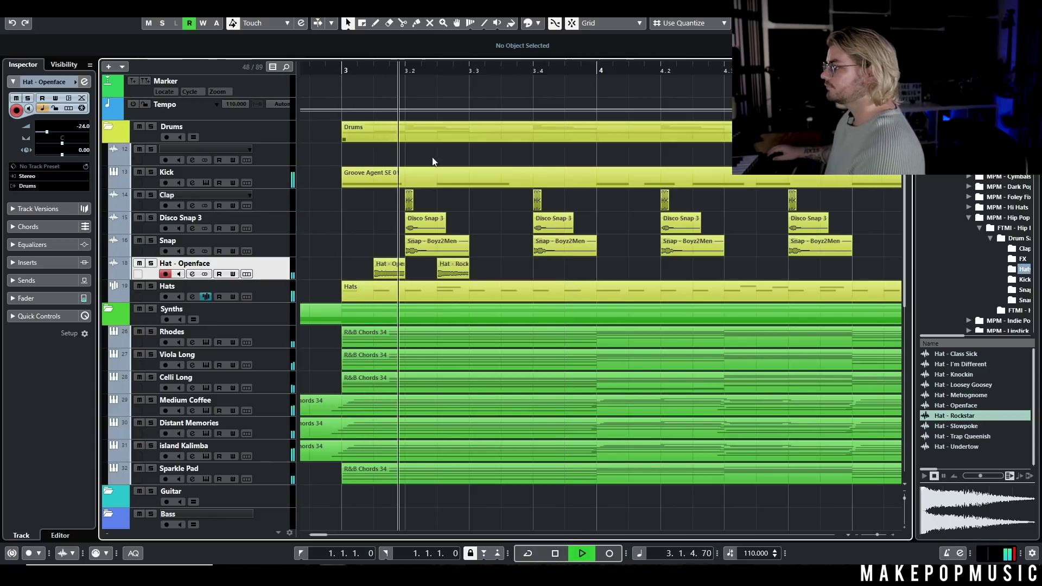
left_click_drag(455, 269, 518, 269)
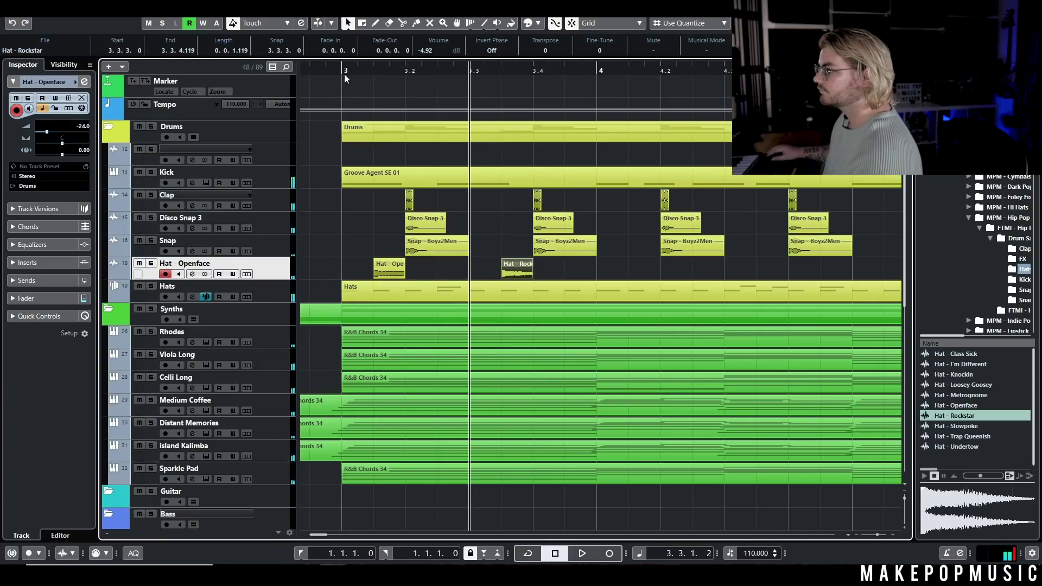
key("space")
key("space")
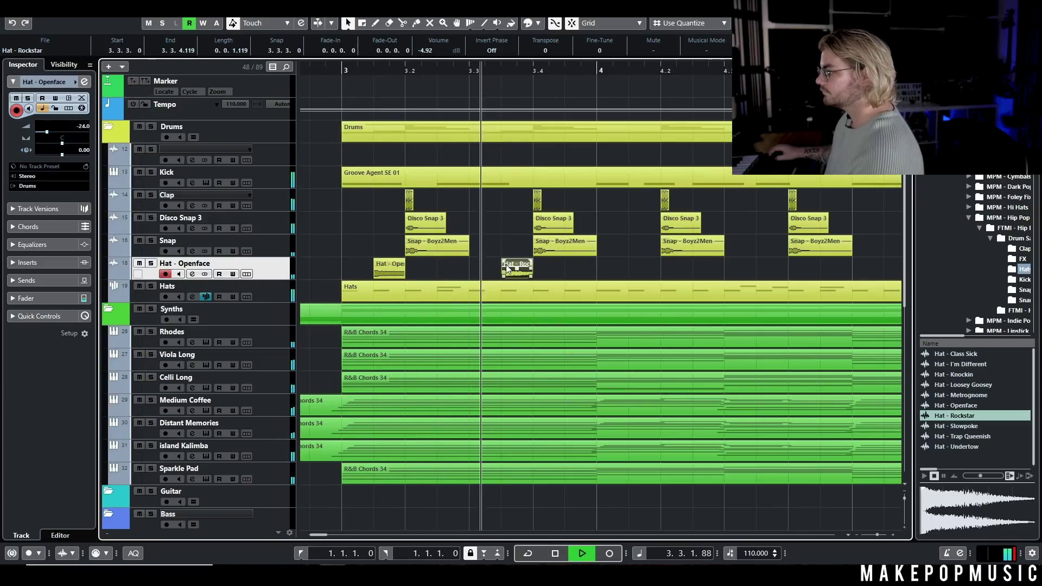
key("space")
- Duplicate the Openface and Rockstar hat events along the track so they alternate every two beats
left_click(378, 270)
key("ctrl+d")
key("space")
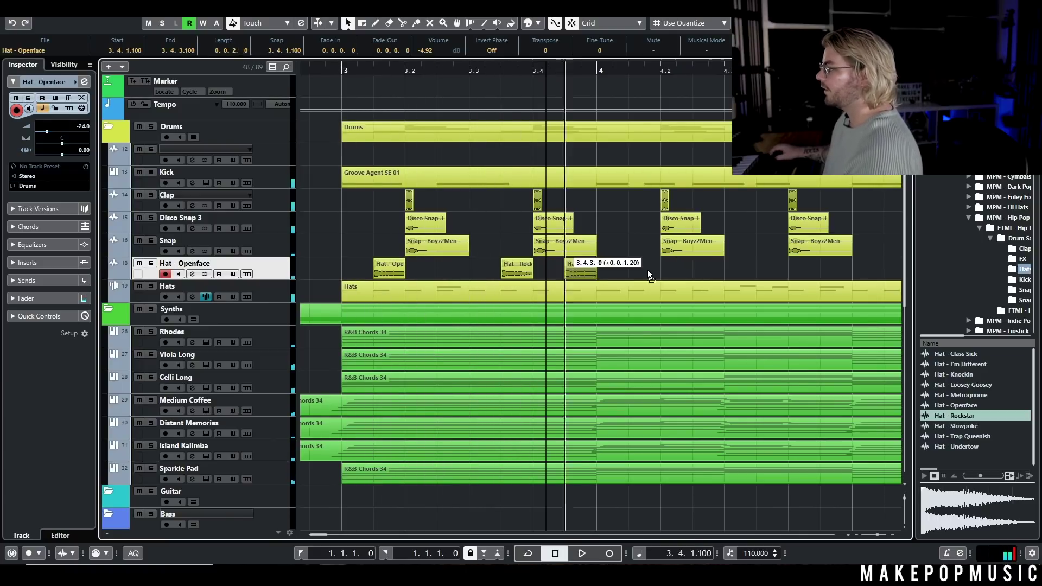
key("space")
key("space")
scroll(472, 163, "down", 2)
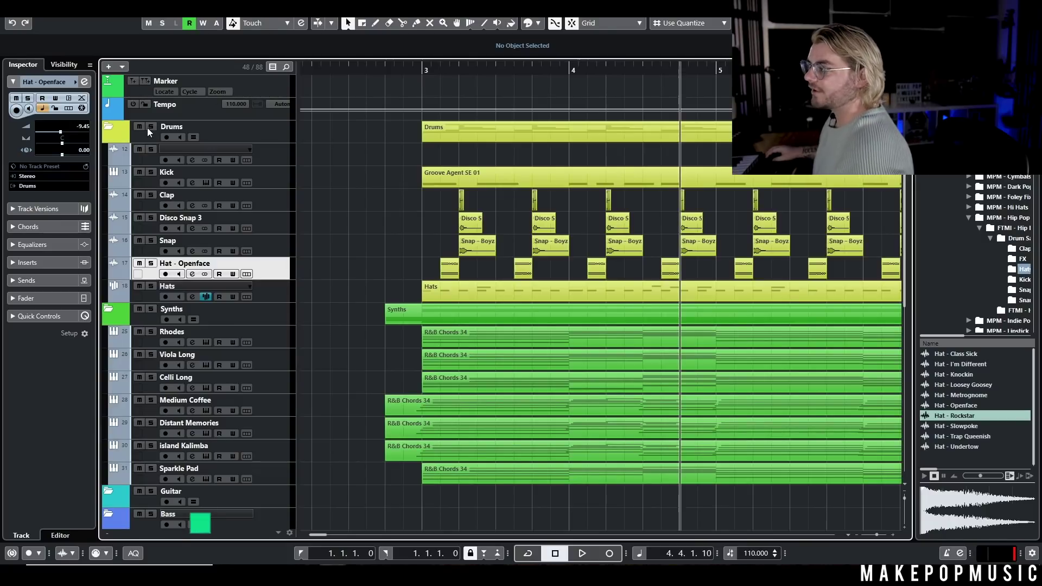
- Solo the Drums folder and open the extra percussion folder in the Make Pop Music samples
left_click(149, 128)
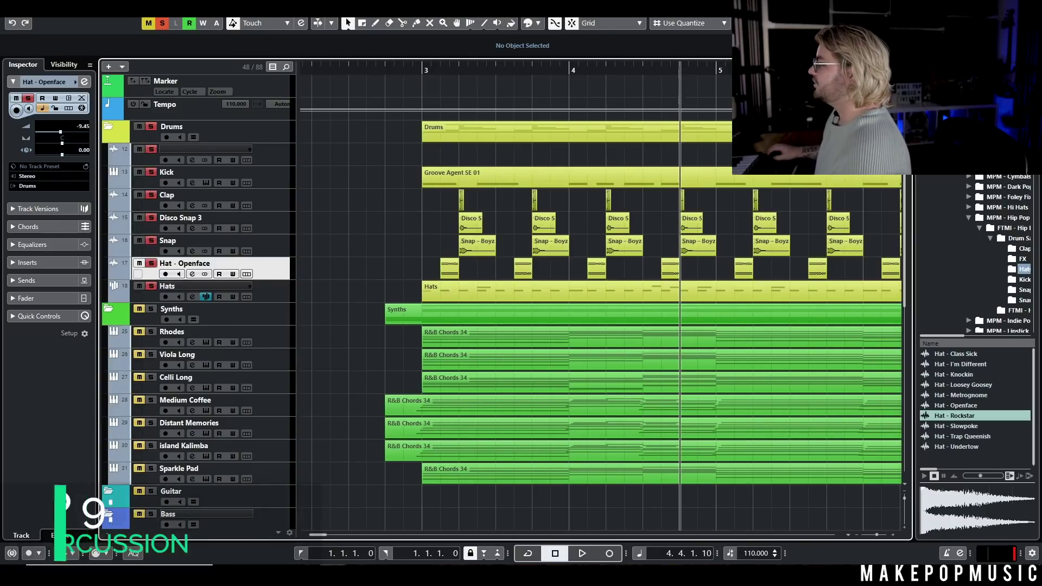
scroll(1004, 227, "up", 5)
scroll(1009, 187, "up", 1)
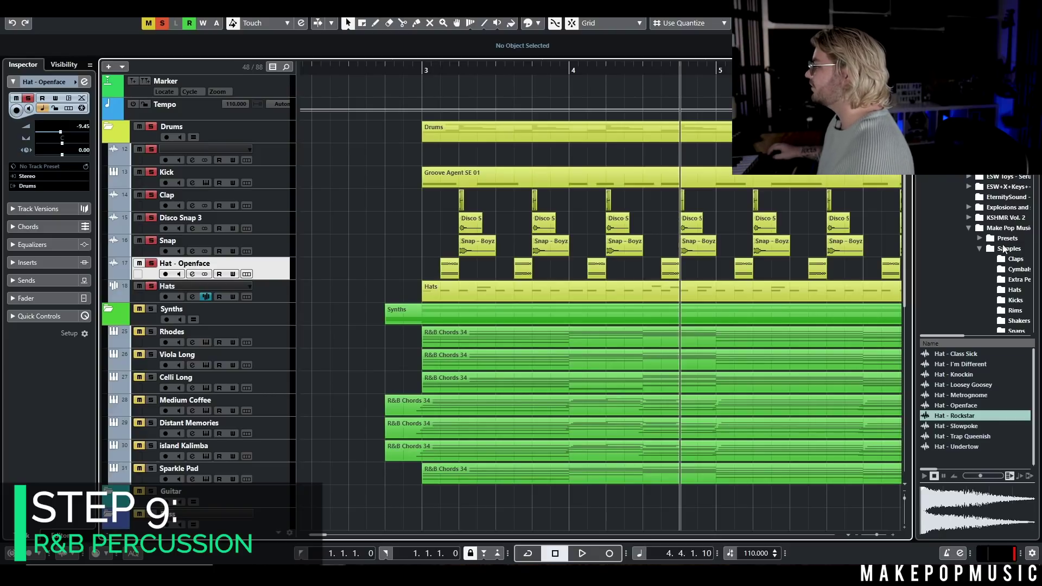
scroll(1004, 249, "down", 1)
left_click(1014, 269)
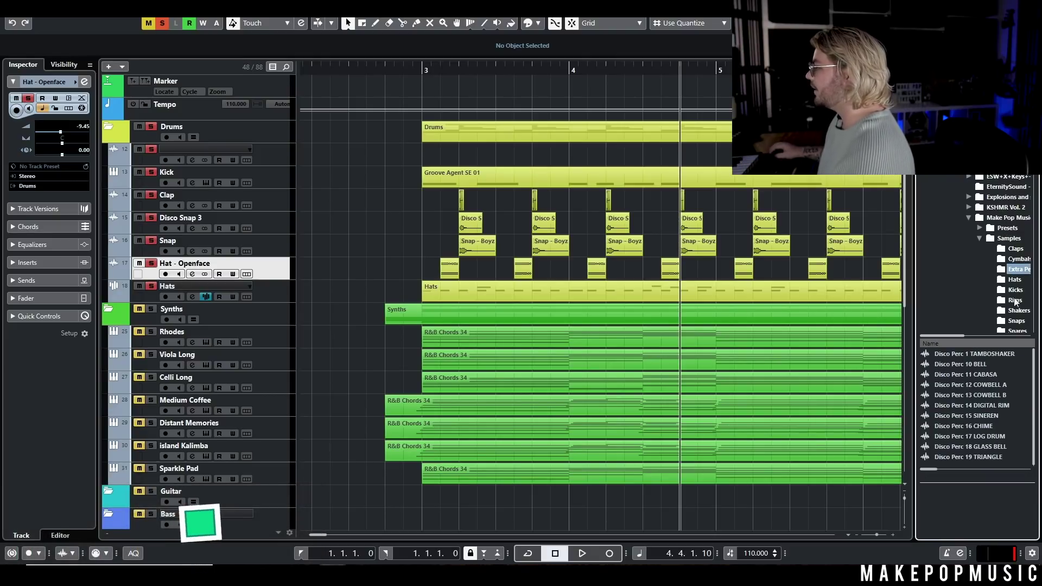
- Audition the clave samples and add Disco Perc 4 DIGITAL CLAVE on a new track below Hat - Openface
scroll(977, 374, "down", 3)
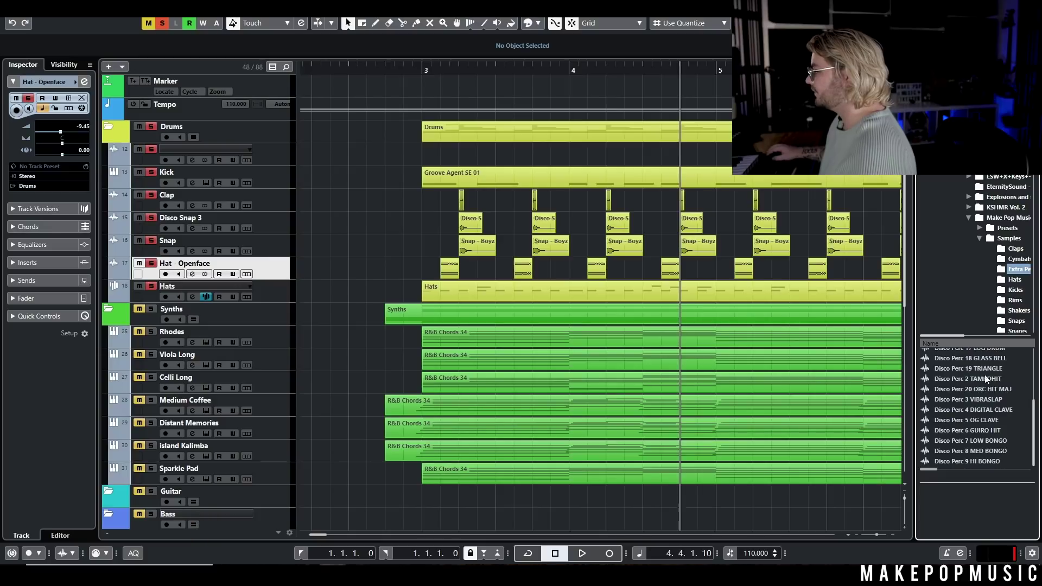
left_click(975, 419)
left_click(976, 411)
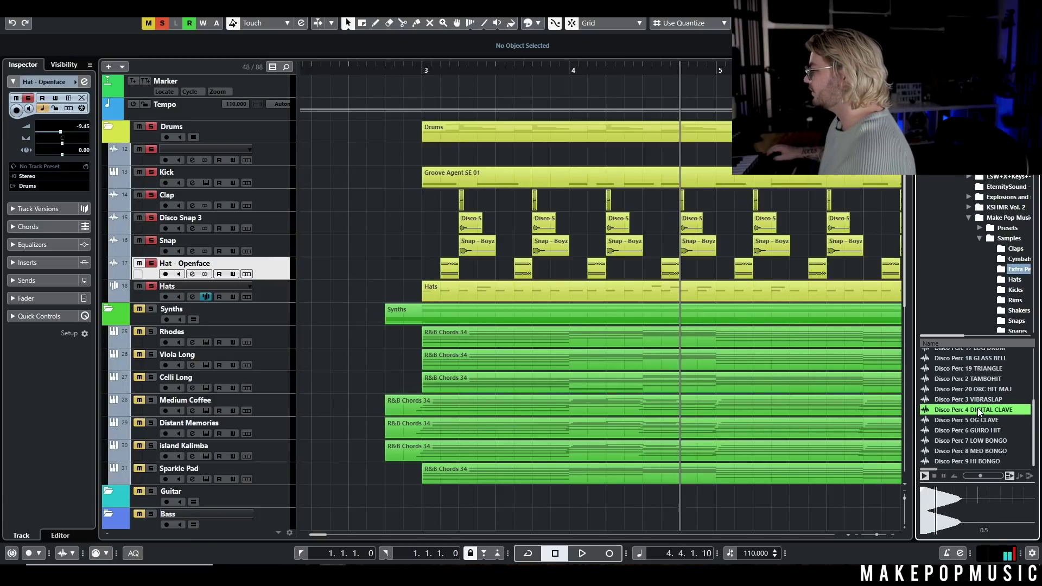
left_click_drag(972, 412, 227, 269)
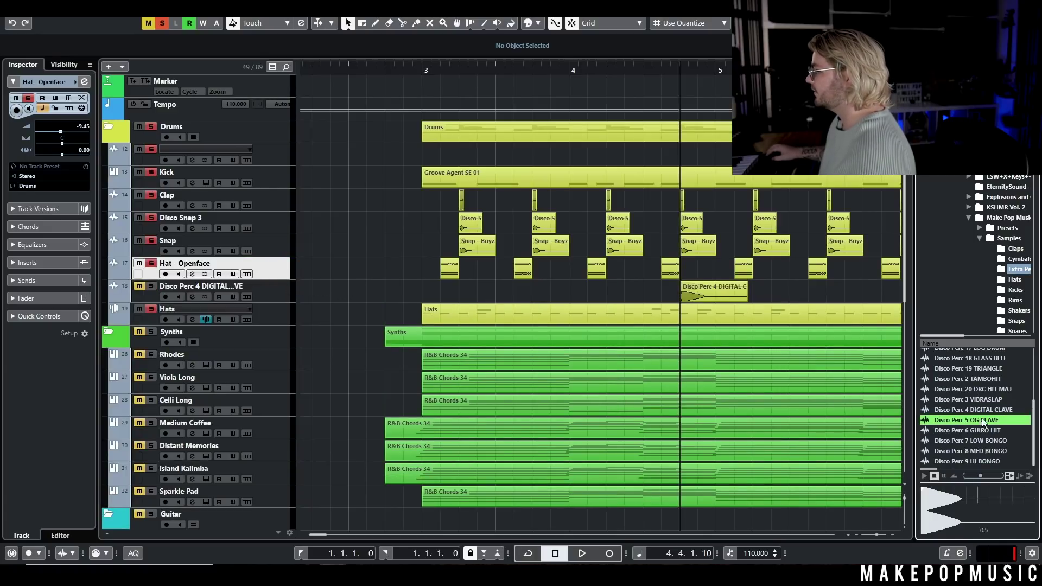
- Add Disco Perc 14 DIGITAL RIM on a new track between Hat - Openface and the digital clave
scroll(979, 415, "up", 2)
left_click(985, 375)
left_click_drag(1005, 363, 242, 300)
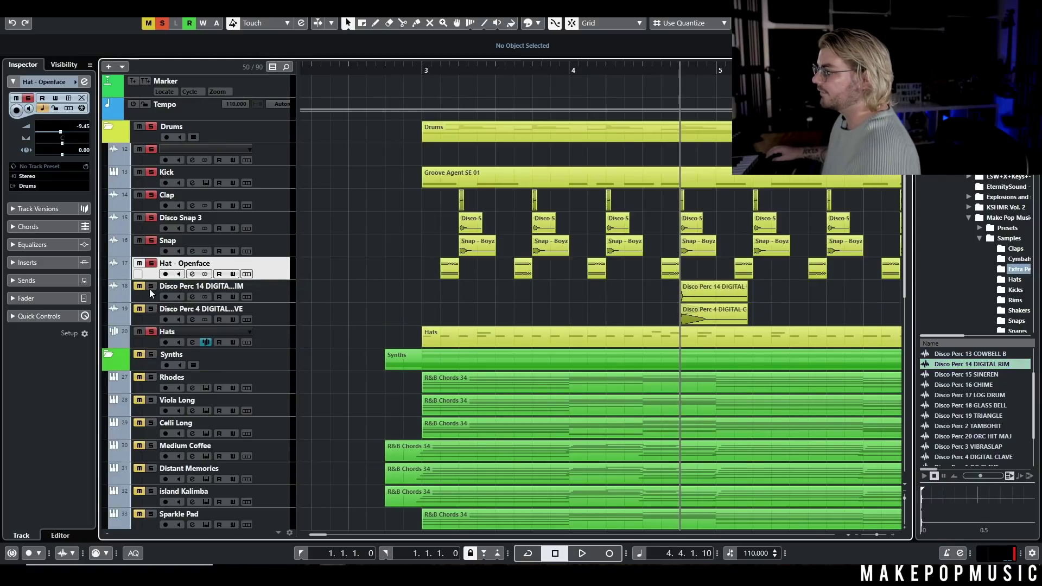
- Move the digital rim event to 3.2.3, trim it to a sixteenth note and duplicate it once
left_click(394, 71)
key("space")
left_click_drag(706, 293, 502, 292)
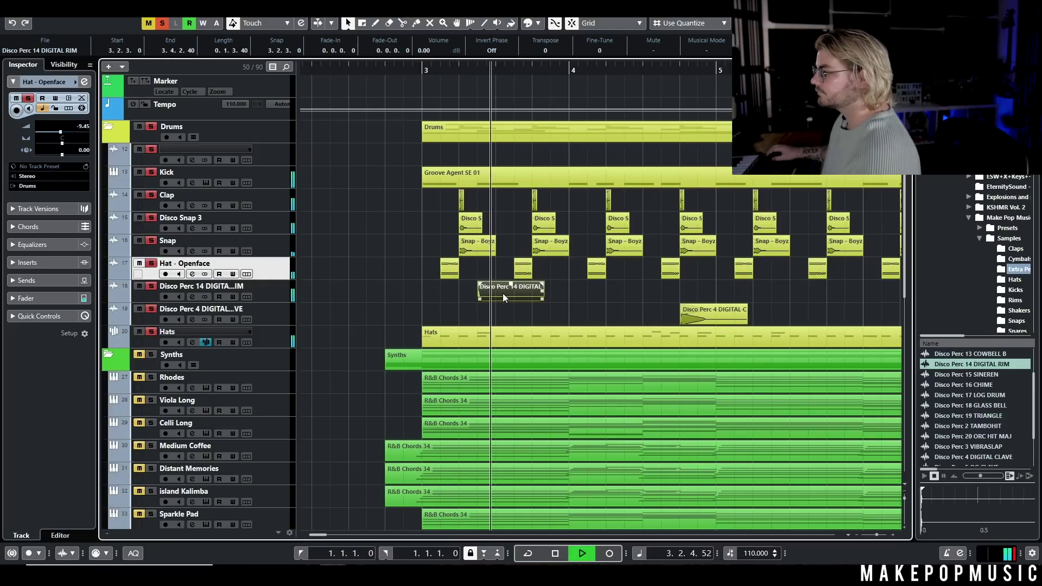
key("space")
key("h")
left_click_drag(635, 295, 477, 299)
key("ctrl+d")
- Play the soloed drums from bar 3 to hear the double rim hit
key("Down")
key("g")
key("space")
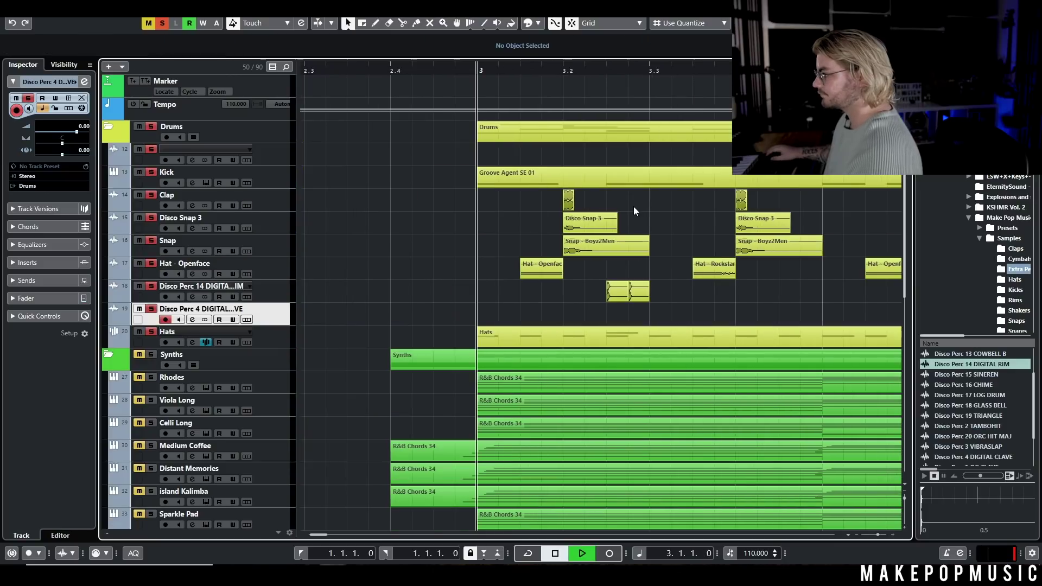
key("space")
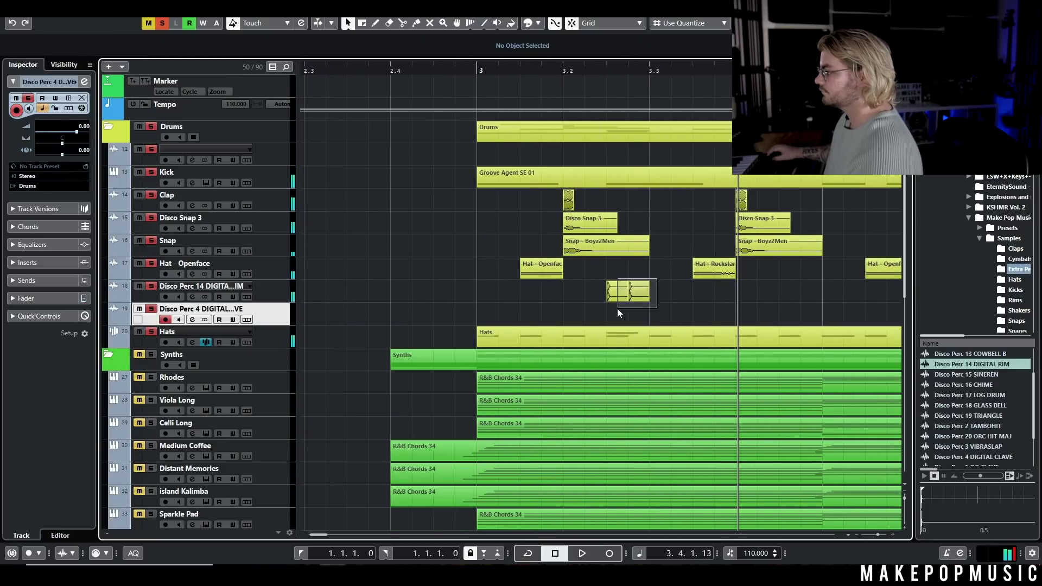
- Move the digital clave event to 3.3.3 while checking it against the soloed drums
scroll(678, 292, "up", 3)
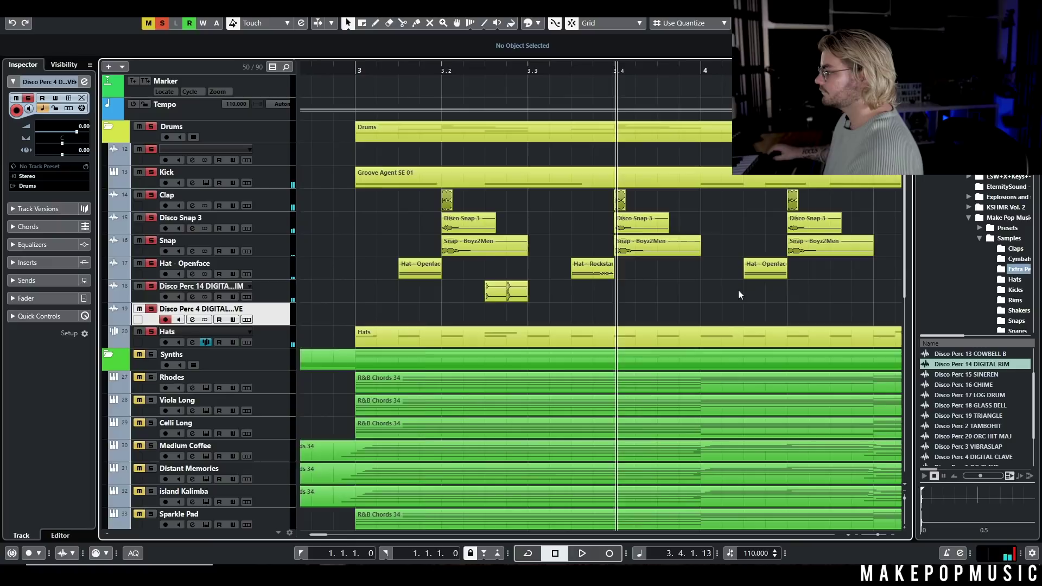
scroll(796, 308, "down", 4)
left_click_drag(784, 311, 506, 307)
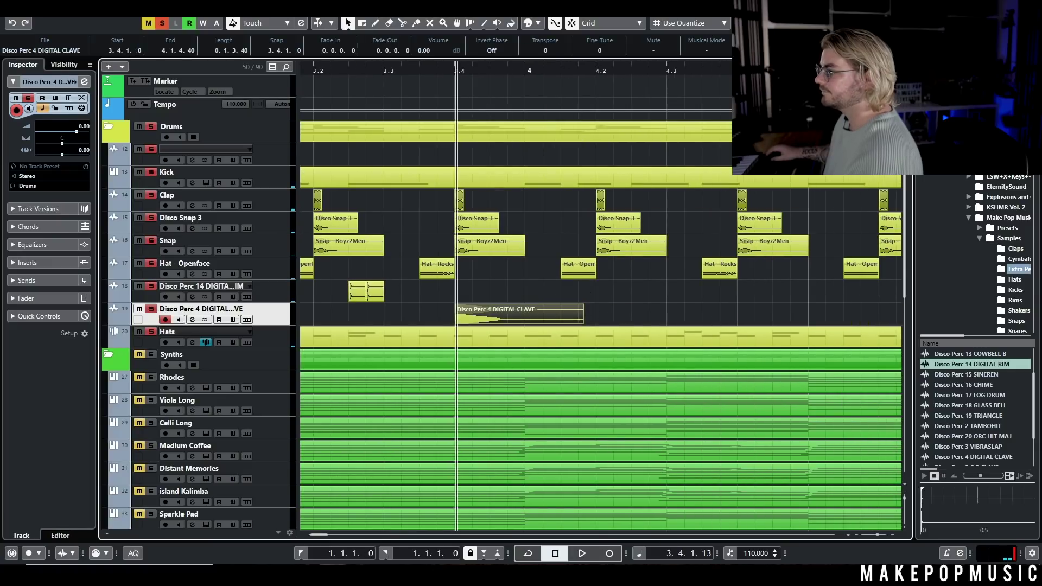
scroll(663, 306, "down", 2)
key("space")
left_click_drag(663, 306, 614, 299)
left_click(526, 293)
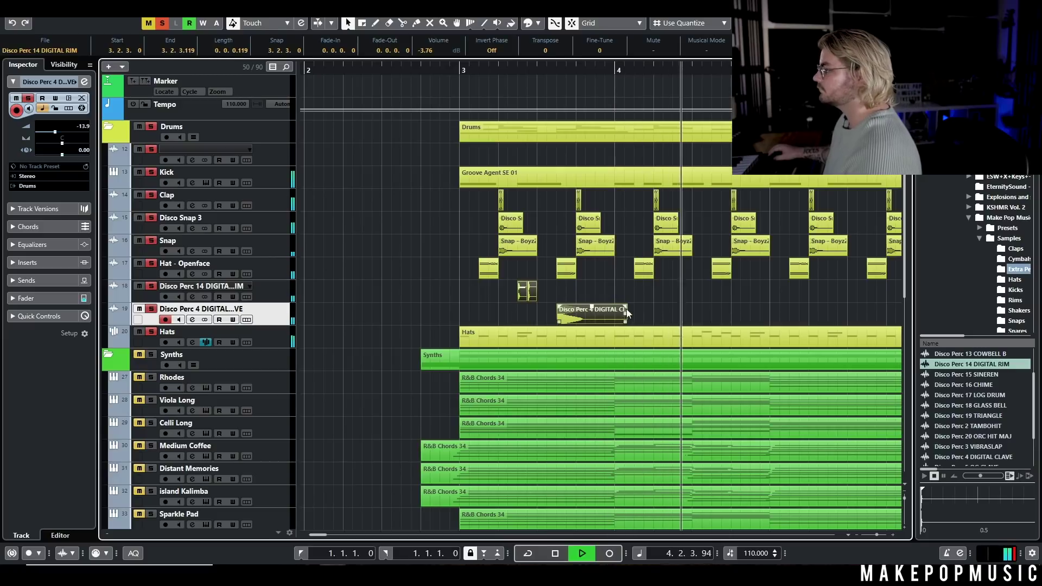
- Try pasting a copy of the rim and clave events at the playhead in bar 4, and undo the paste
key("space")
key("ctrl+v")
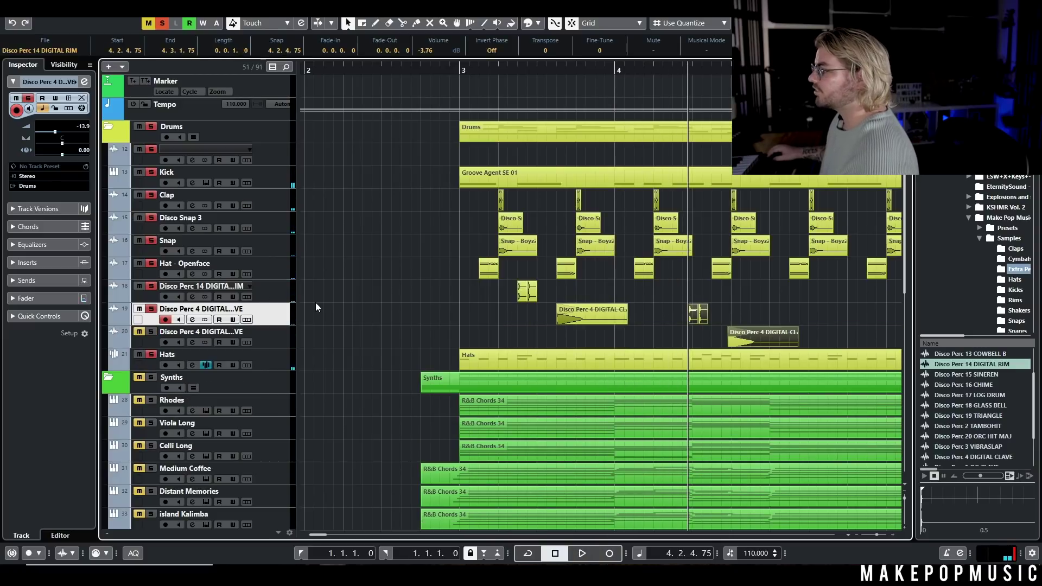
key("ctrl+z")
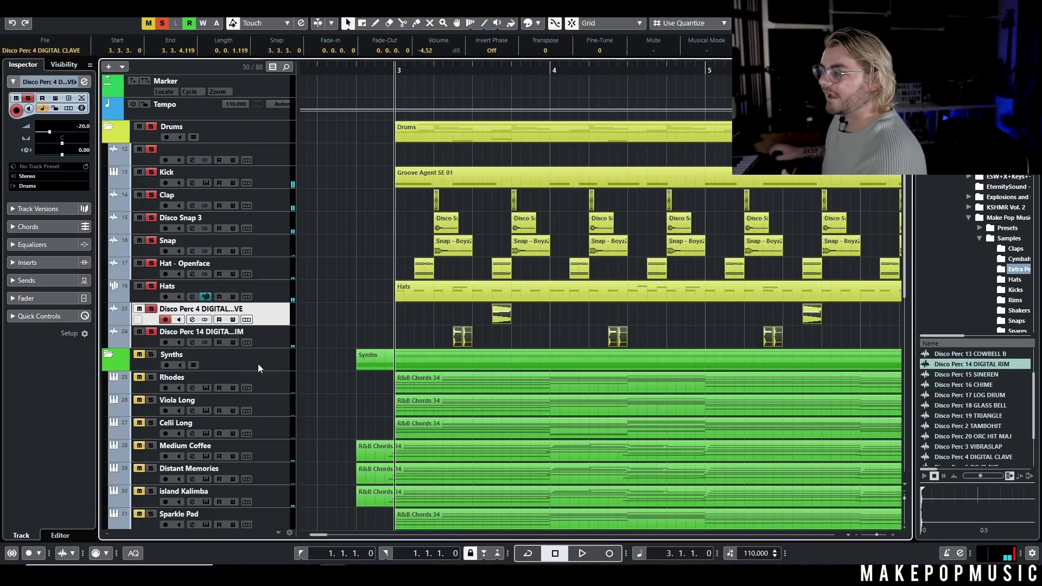
- Play the percussion pattern from bar 3 with drums and synths soloed, then clear all solos
key("space")
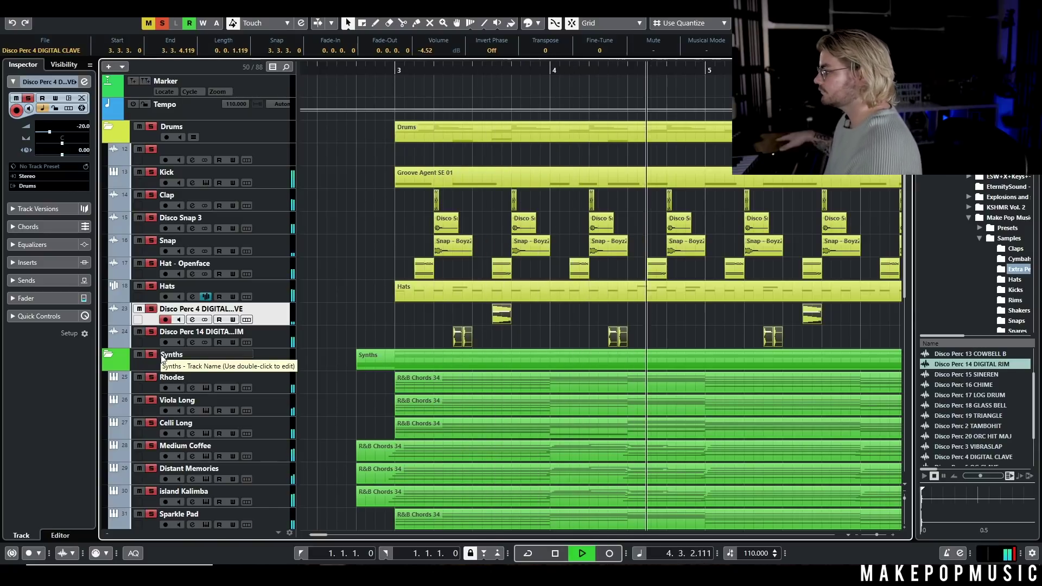
key("space")
scroll(413, 309, "down", 5)
scroll(429, 320, "down", 5)
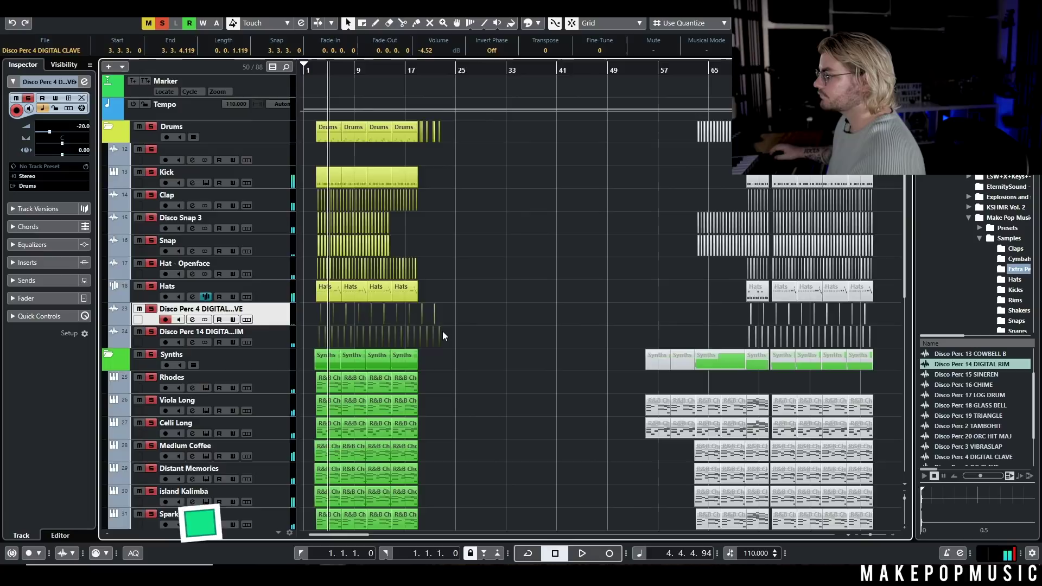
scroll(443, 331, "down", 5)
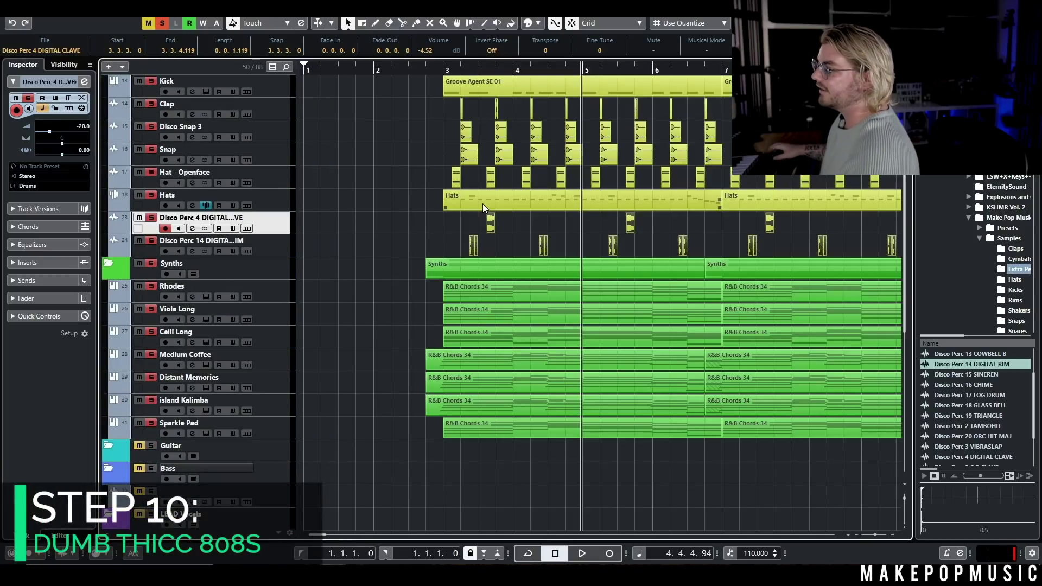
key("s")
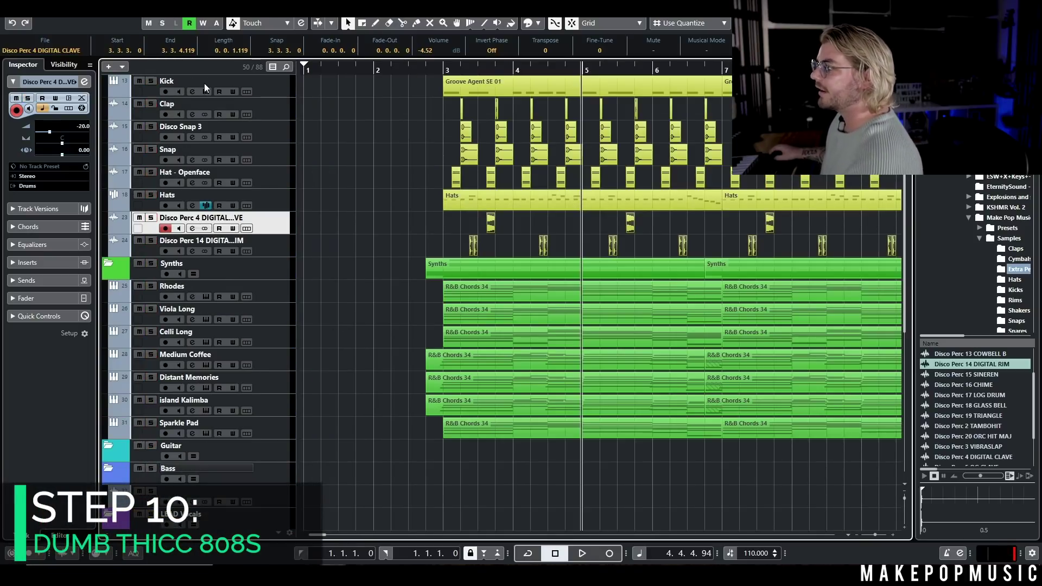
- Add an instrument track named 808 in the Bass folder, using Serum with the 808 - Da Infant preset
right_click(290, 486)
mouse_move(332, 242)
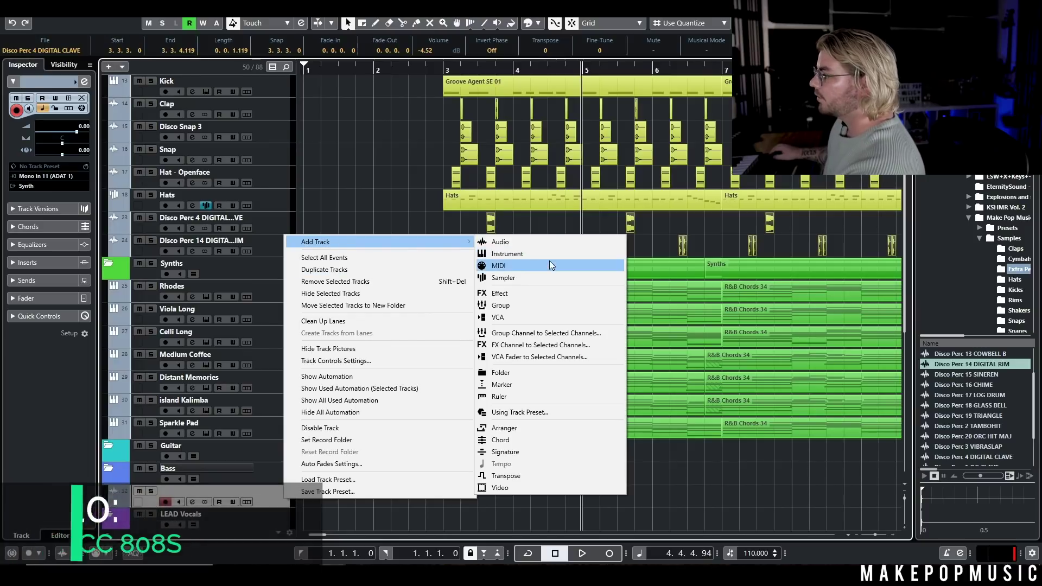
left_click(549, 254)
left_click(545, 170)
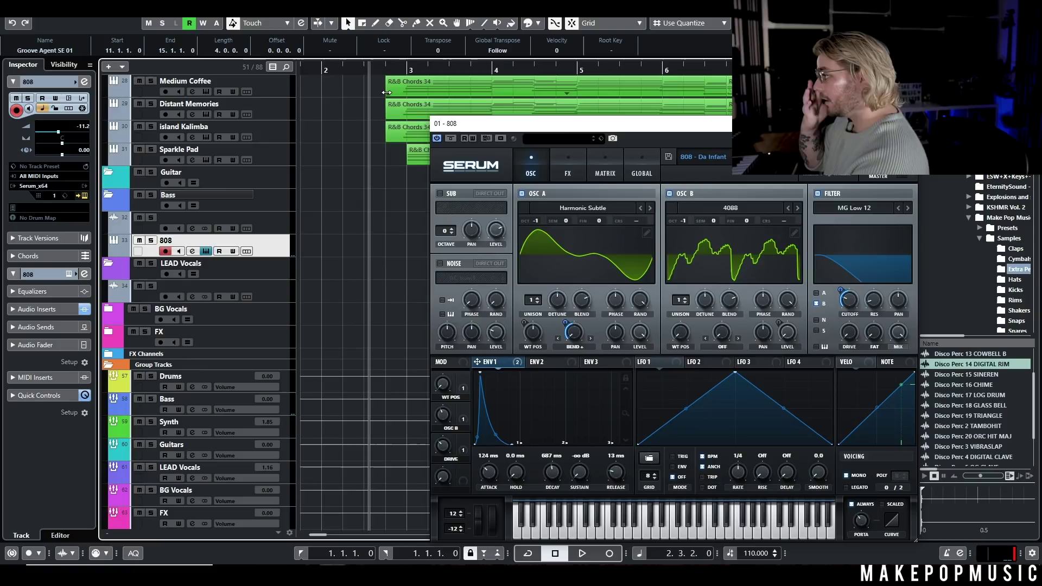
left_click(729, 157)
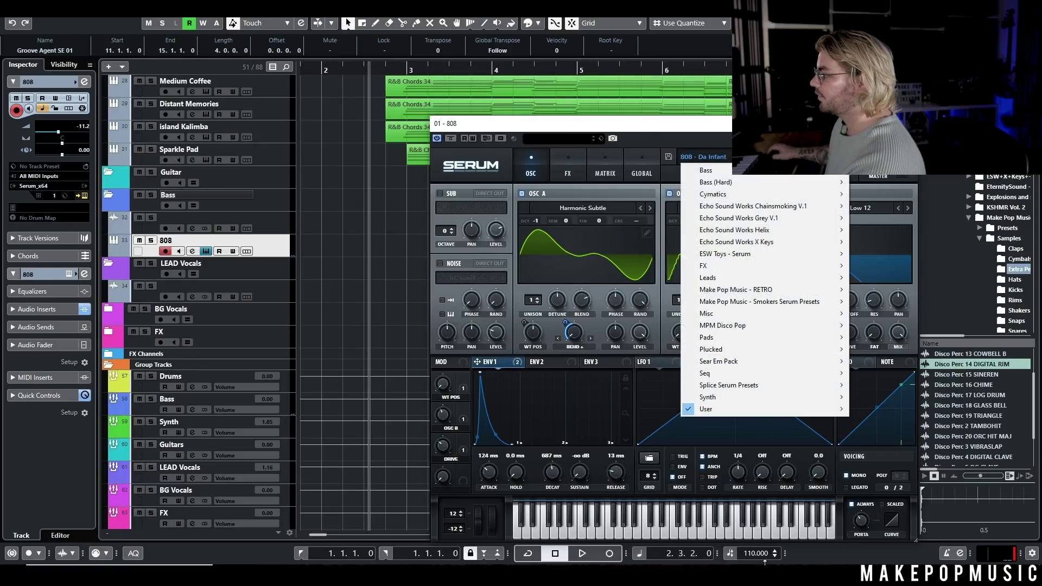
left_click(650, 132)
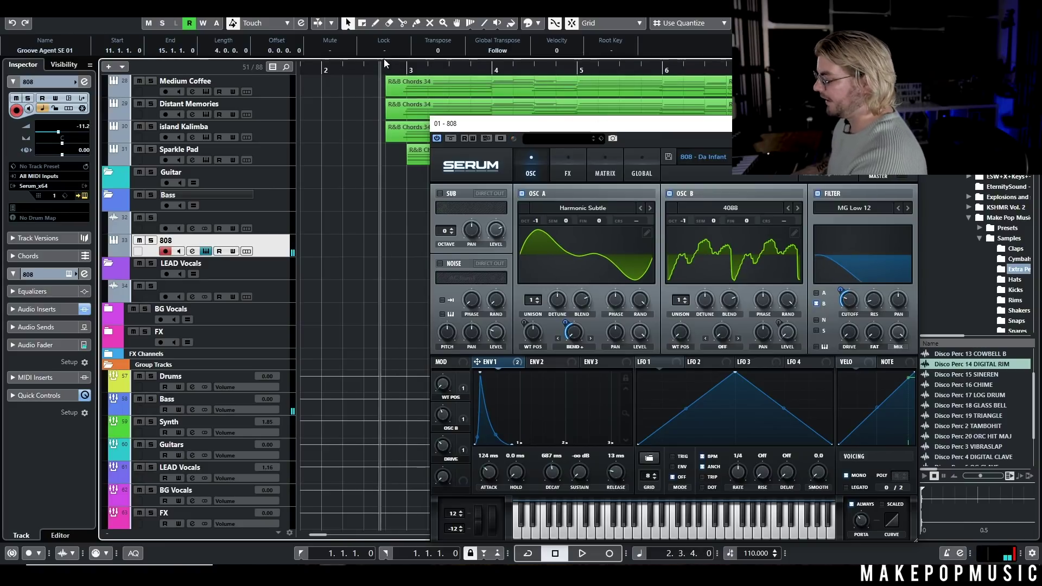
- Play the beat from bar 3 to hear the 808 line against the drums and synths
key("space")
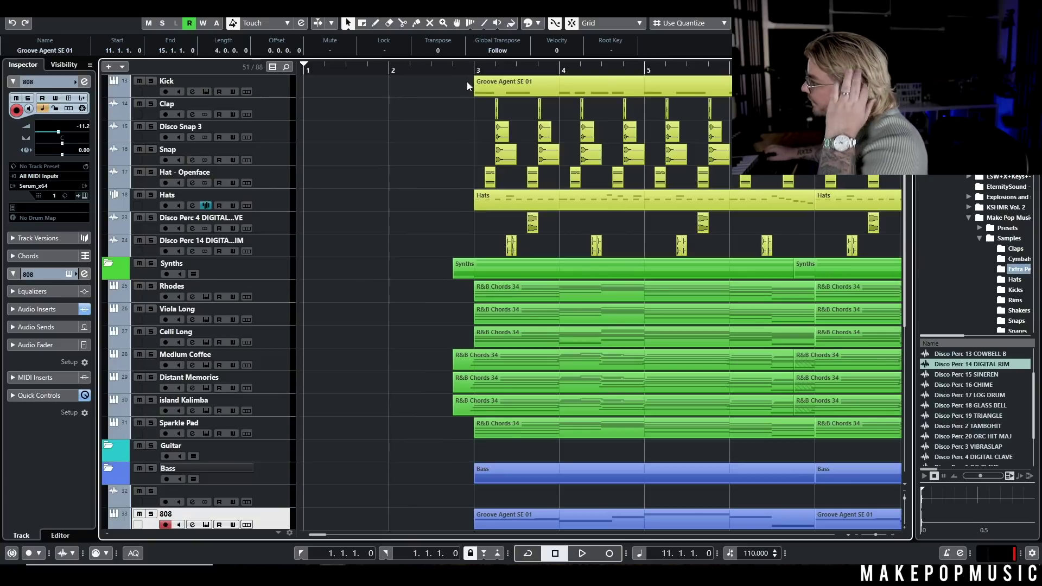
left_click(461, 72)
key("space")
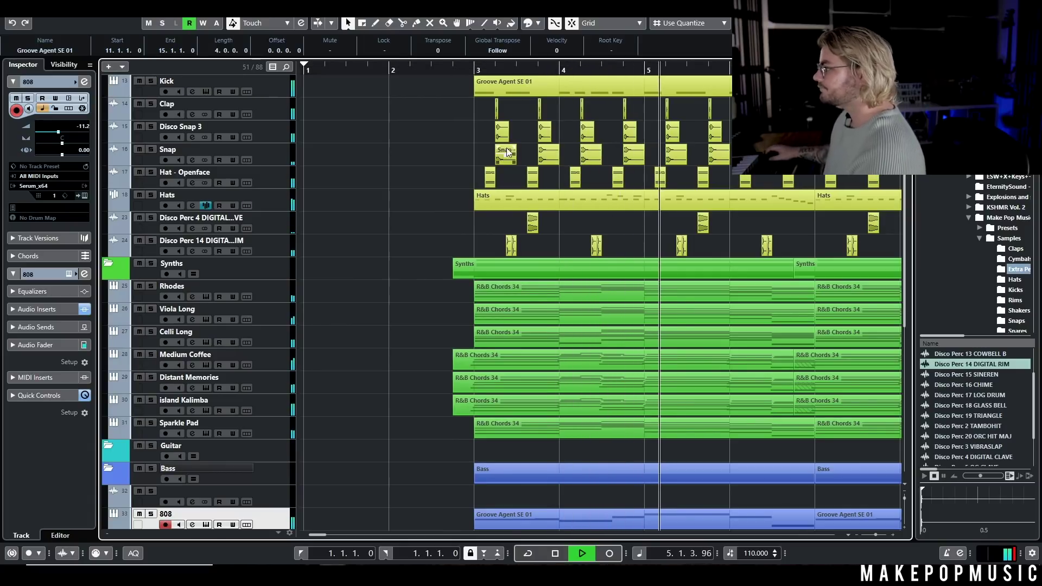
key("space")
key("g")
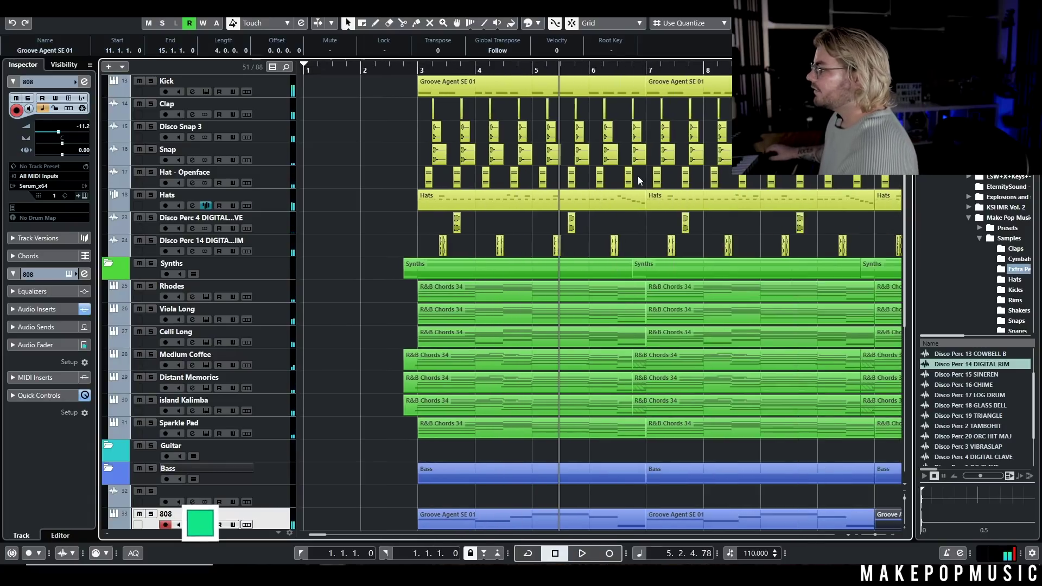
- Add an instrument track named Pizzicato Strings below Sparkle Pad, using the Symphonic Orchestra patch VAS Pizz RR
key("h")
scroll(475, 242, "down", 5)
scroll(380, 260, "up", 2)
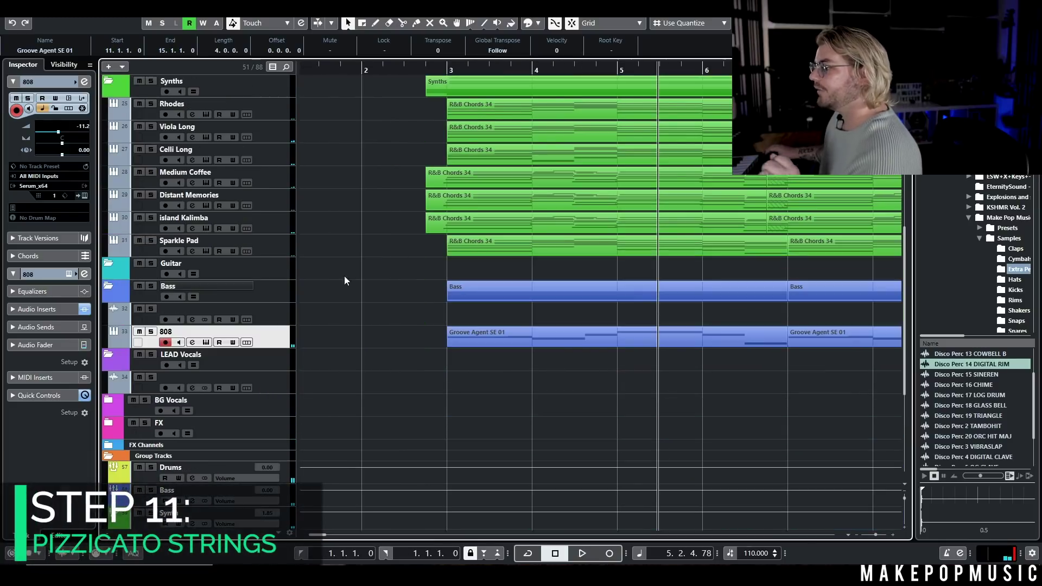
right_click(274, 253)
mouse_move(402, 259)
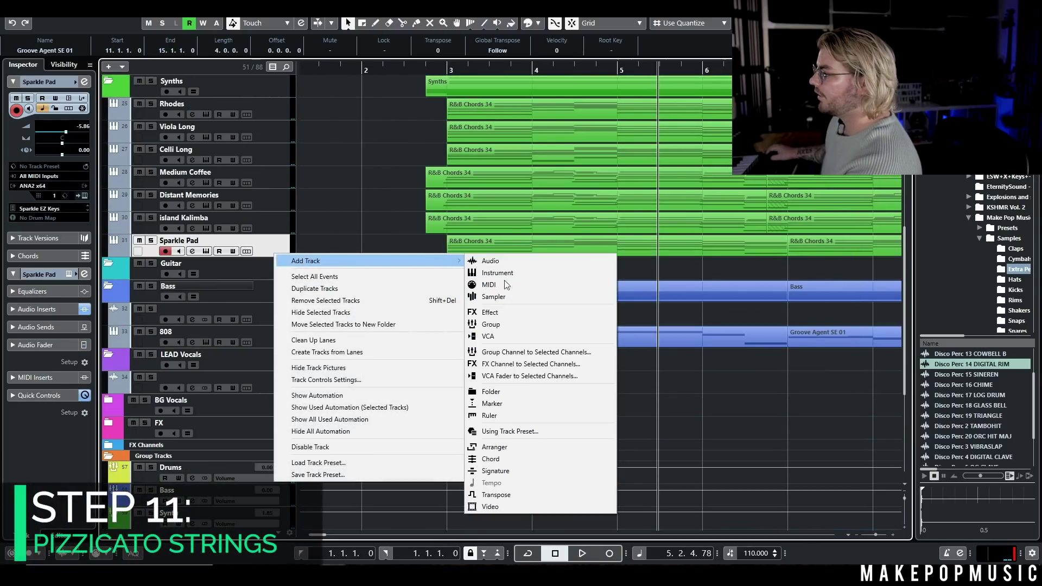
left_click(527, 276)
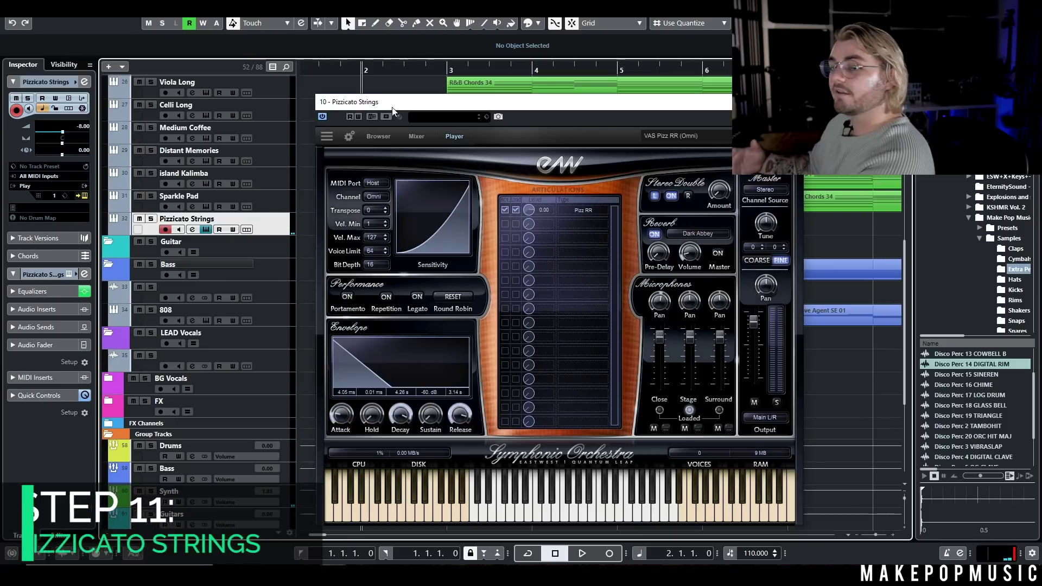
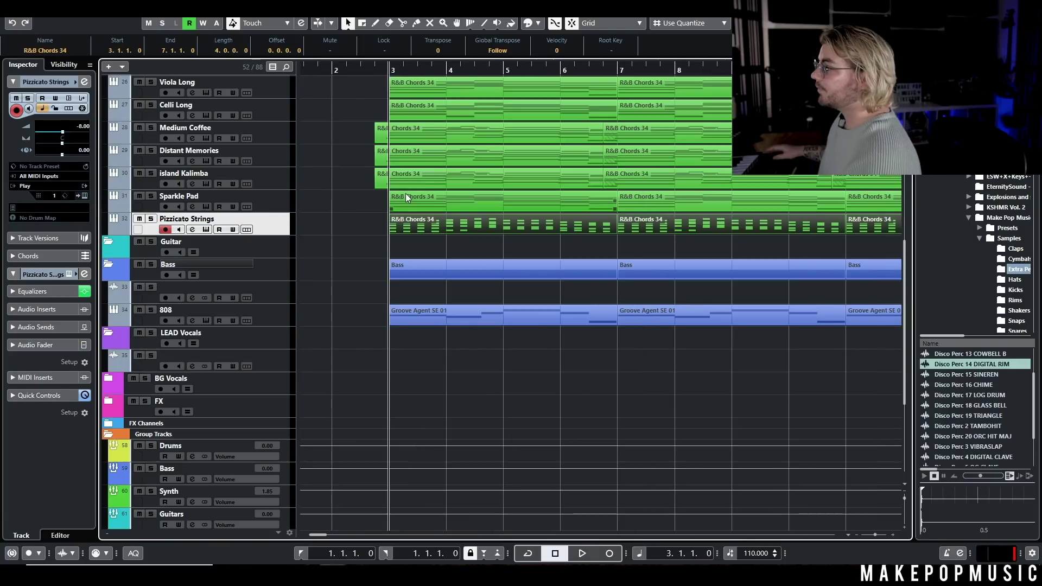
- Delete the surplus digital clave and digital rim events that run past bar 19
left_click_drag(406, 193, 405, 152)
scroll(405, 152, "down", 2)
scroll(402, 155, "up", 3)
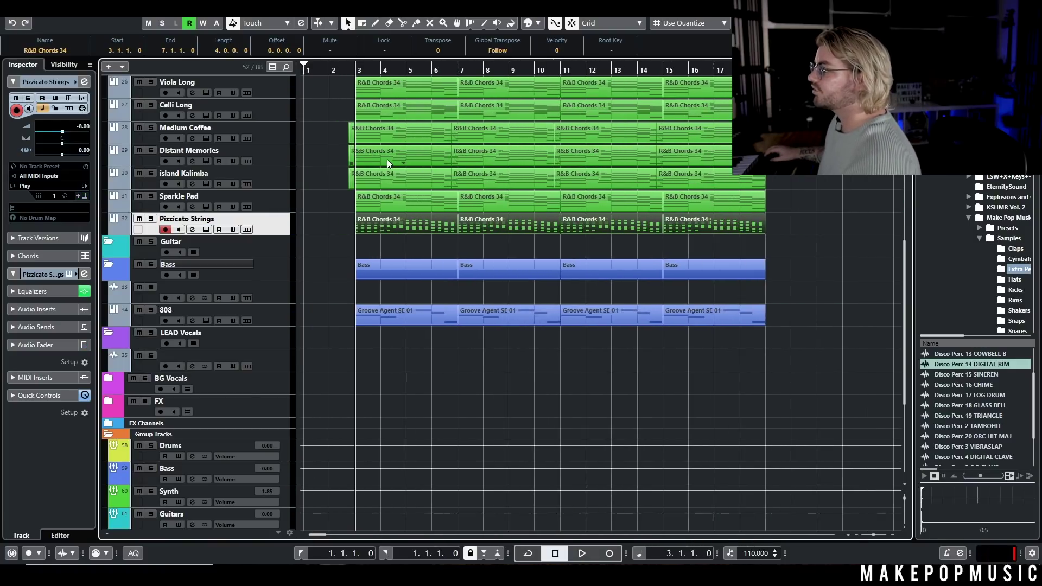
scroll(386, 159, "up", 10)
left_click_drag(872, 304, 769, 353)
key("Delete")
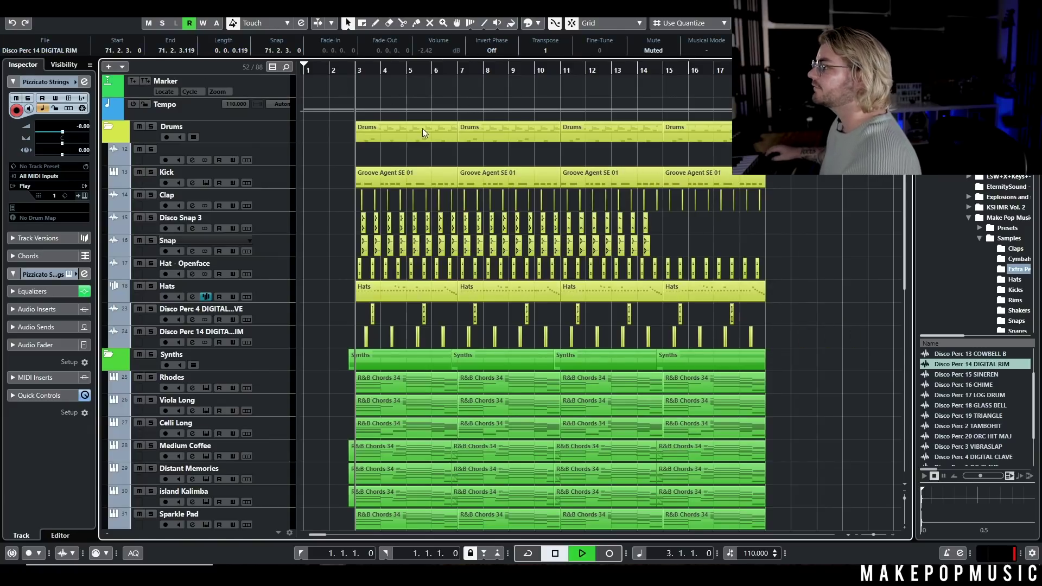
- Select all events in the arrangement and move them together so the full section starts at bar 19
key("Down")
key("Down")
scroll(336, 86, "up", 3)
key("g")
key("ctrl+a")
left_click_drag(374, 180, 626, 177)
scroll(613, 244, "down", 4)
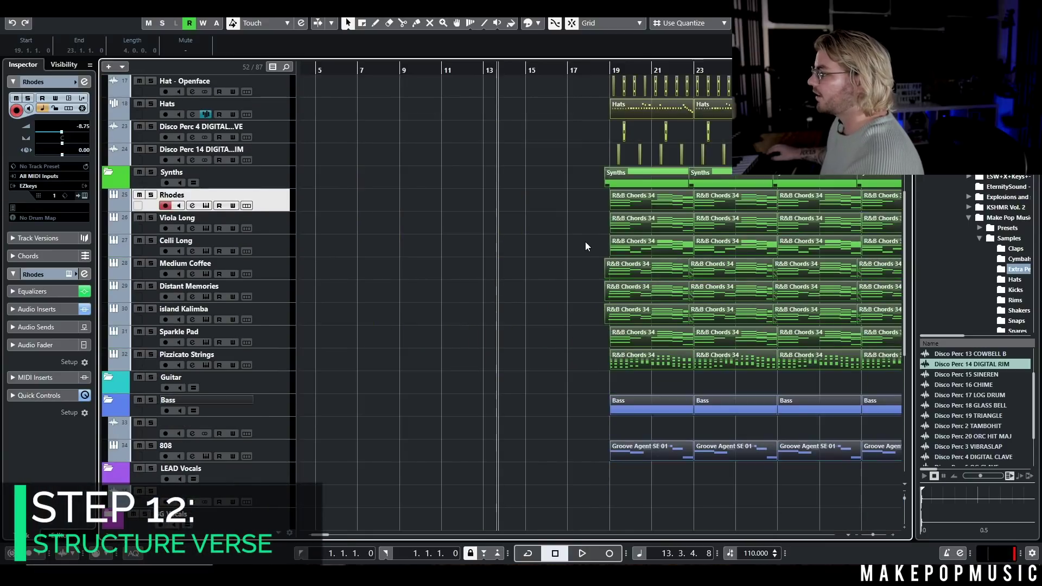
- Copy the synth and pizzicato parts of bars 19 to 27 and place the copies at bar 6 as the verse
mouse_move(584, 187)
left_mouse_down()
mouse_move(615, 230)
mouse_move(769, 370)
left_mouse_up()
left_click_drag(319, 70, 319, 87)
left_click(272, 171)
key("ctrl+v")
left_click_drag(337, 201, 360, 201)
- Copy the Disco Snap 3 and Snap events from the full section and paste them at bar 6
scroll(636, 161, "up", 4)
left_click_drag(633, 225, 822, 242)
left_click(323, 70)
left_click(262, 127)
key("ctrl+v")
- Move the pasted snap events one beat later to start at 6.2.1 and play the verse with them
key("h")
key("h")
scroll(356, 232, "up", 2, "ctrl")
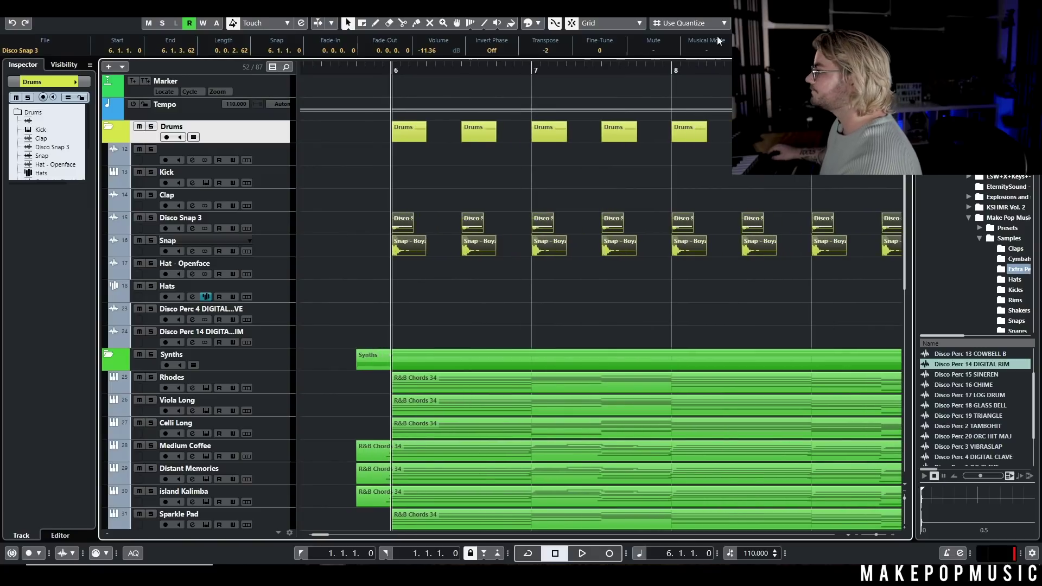
key("ctrl+Right")
key("space")
left_click_drag(438, 217, 443, 213)
key("g")
key("g")
key("g")
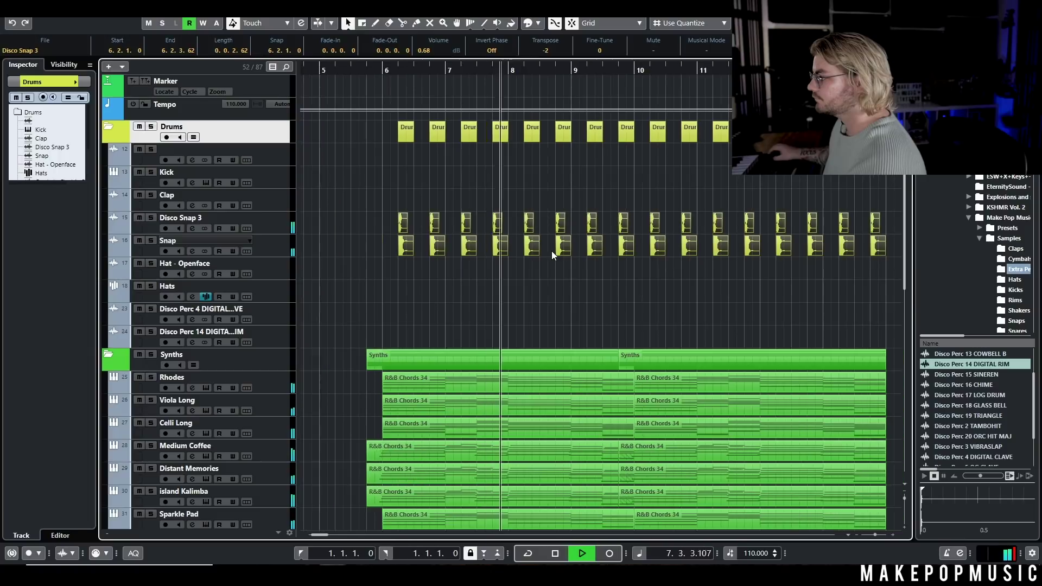
scroll(551, 250, "down", 1, "ctrl")
- Stop playback and delete both Pizzicato Strings parts from the verse
scroll(546, 249, "down", 4)
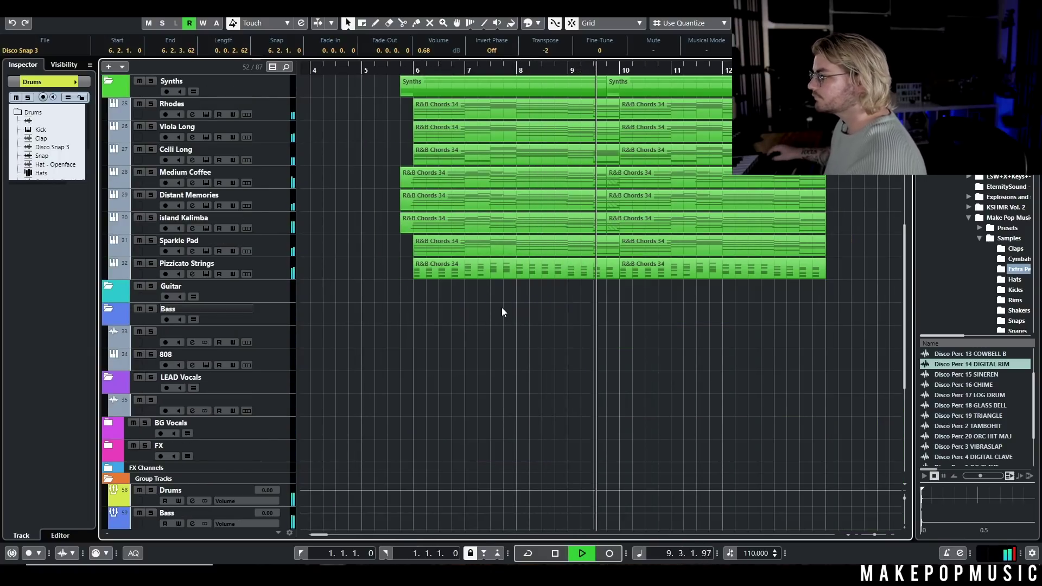
key("space")
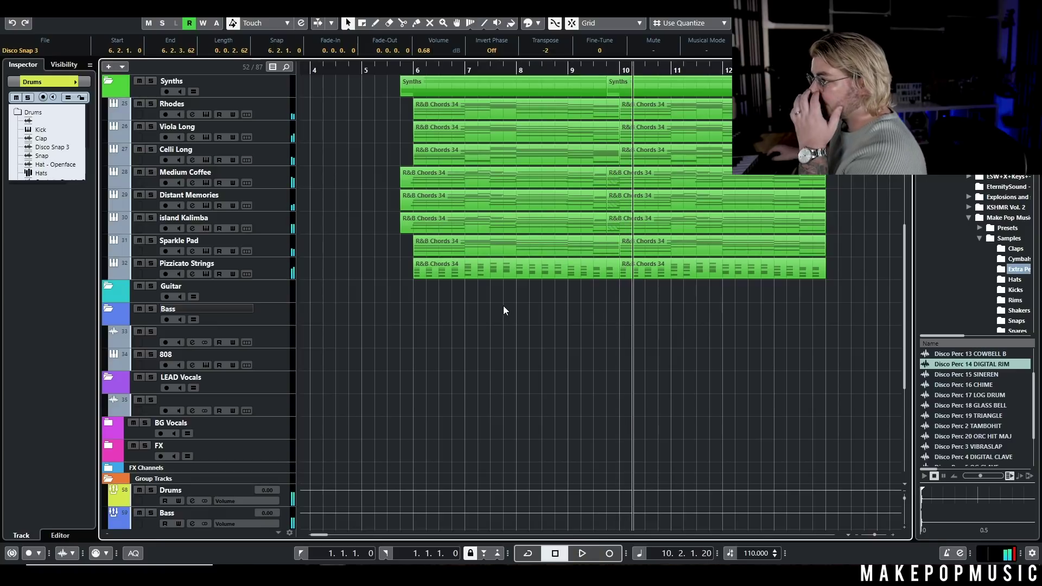
left_click_drag(503, 305, 663, 274)
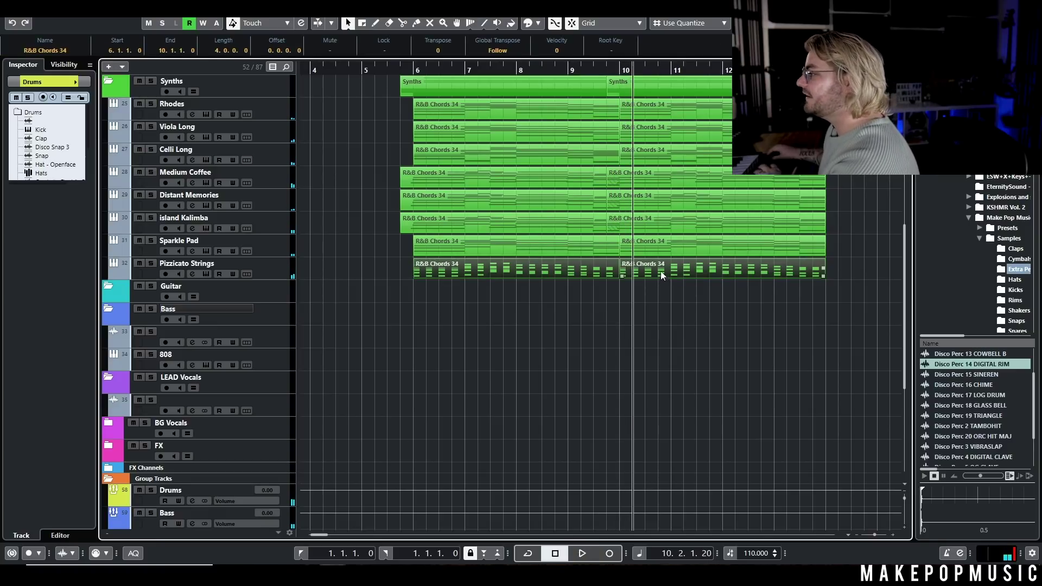
key("Delete")
- Open the verse's Viola Long and Celli Long parts together and lower their note velocities to about 23
left_click_drag(399, 132, 669, 153)
double_click(670, 153)
key("g")
key("g")
key("g")
key("g")
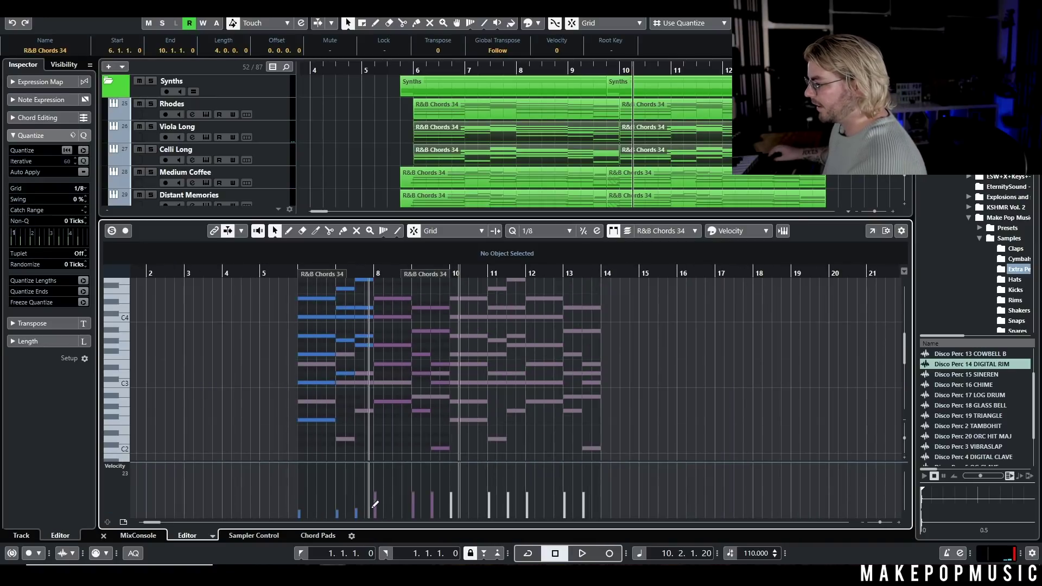
left_click_drag(441, 503, 588, 506)
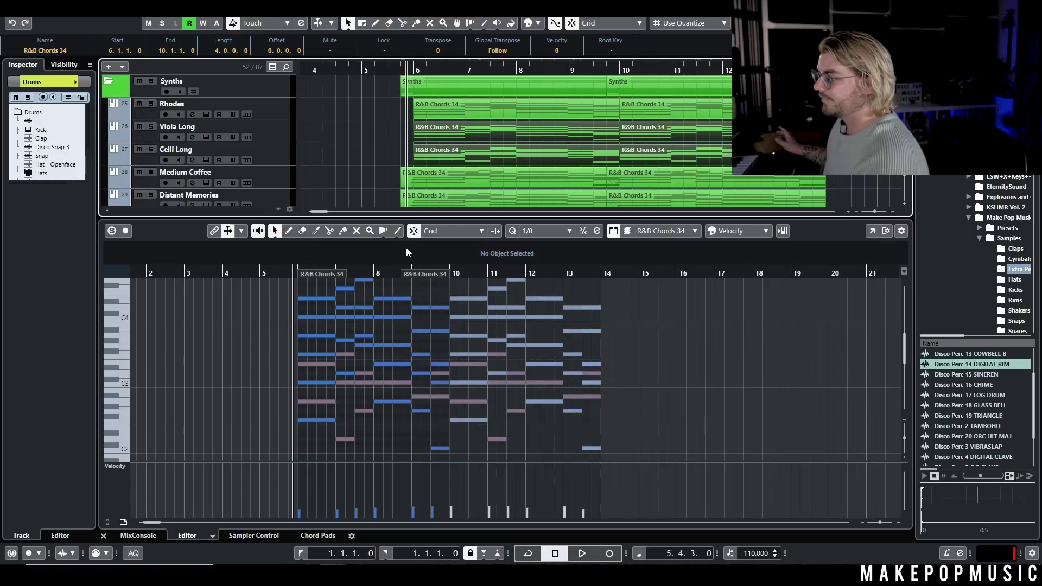
- Play the verse from just before bar 6 to check the softened strings, closing the note editor
key("space")
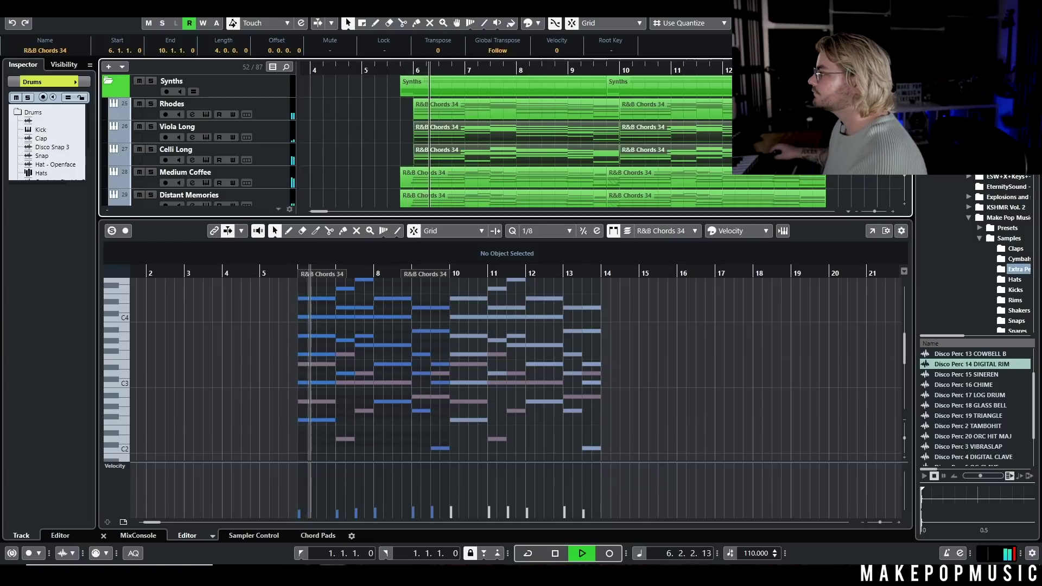
key("ctrl+alt+e")
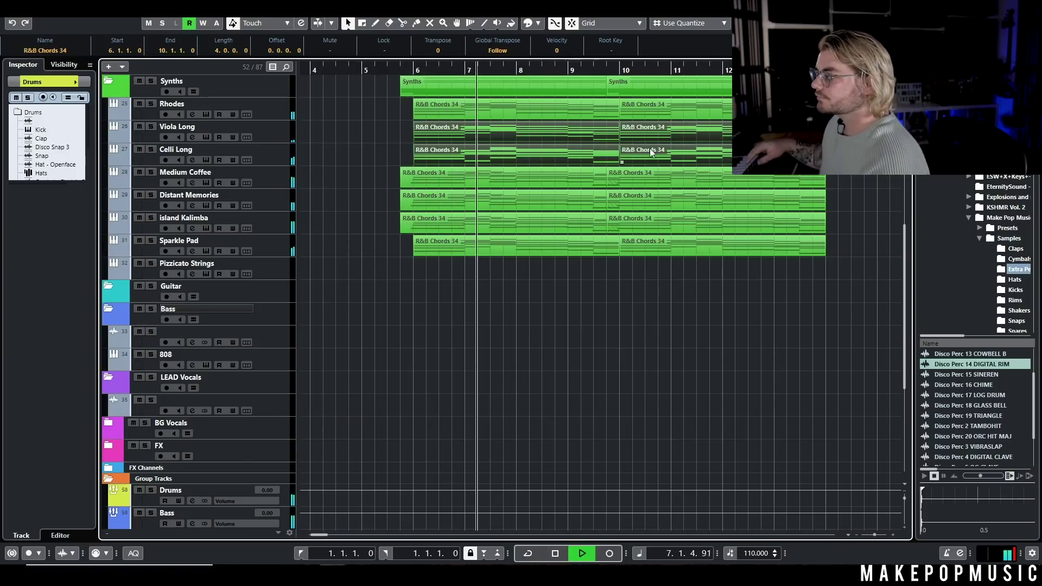
scroll(516, 185, "up", 3)
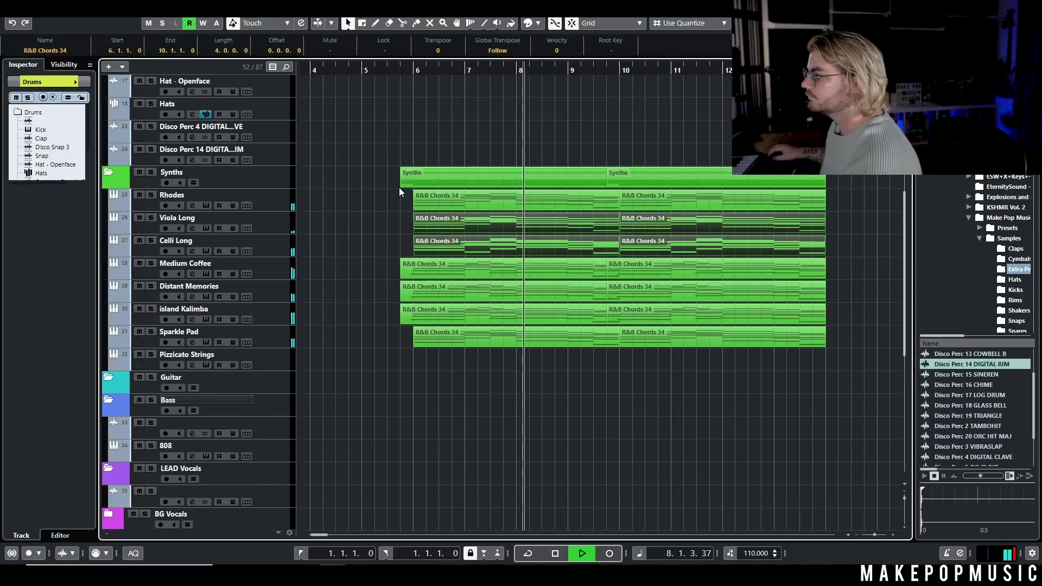
left_click(268, 205)
key("space")
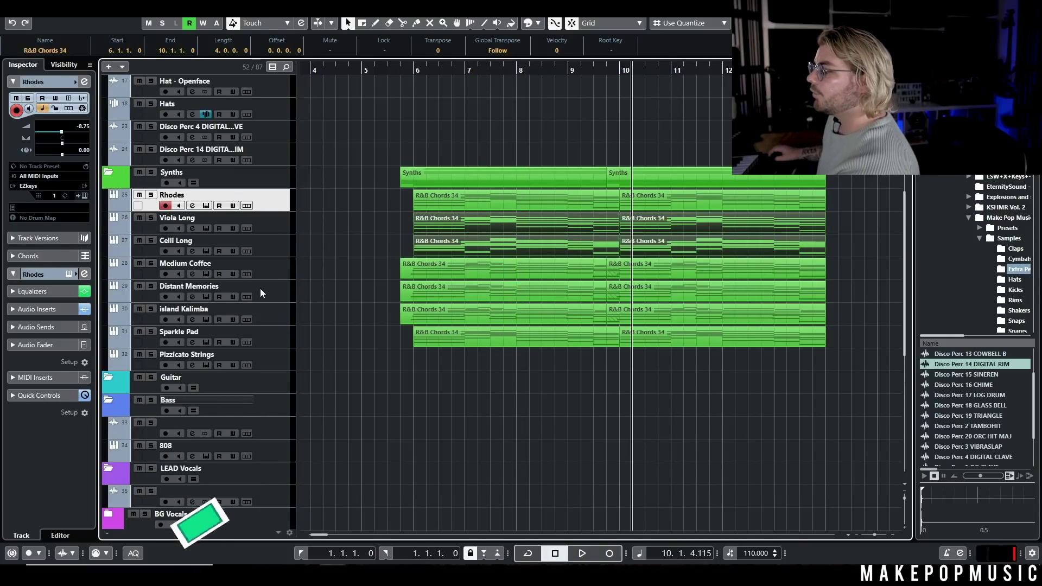
- Add an instrument track named Organ below Celli Long, using Arturia B-3 V with the Ballad preset
scroll(705, 229, "down", 2)
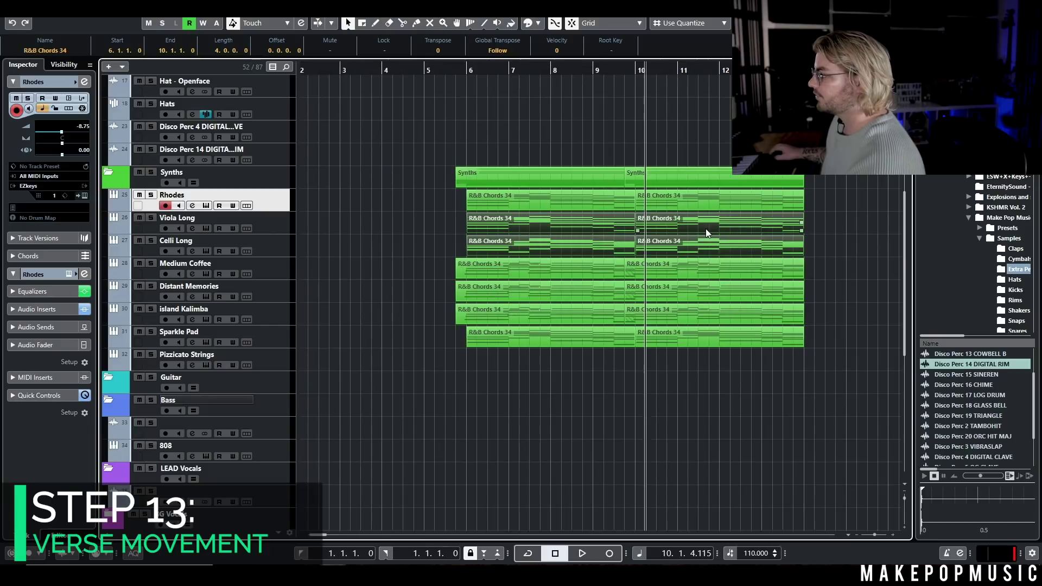
scroll(706, 229, "down", 3)
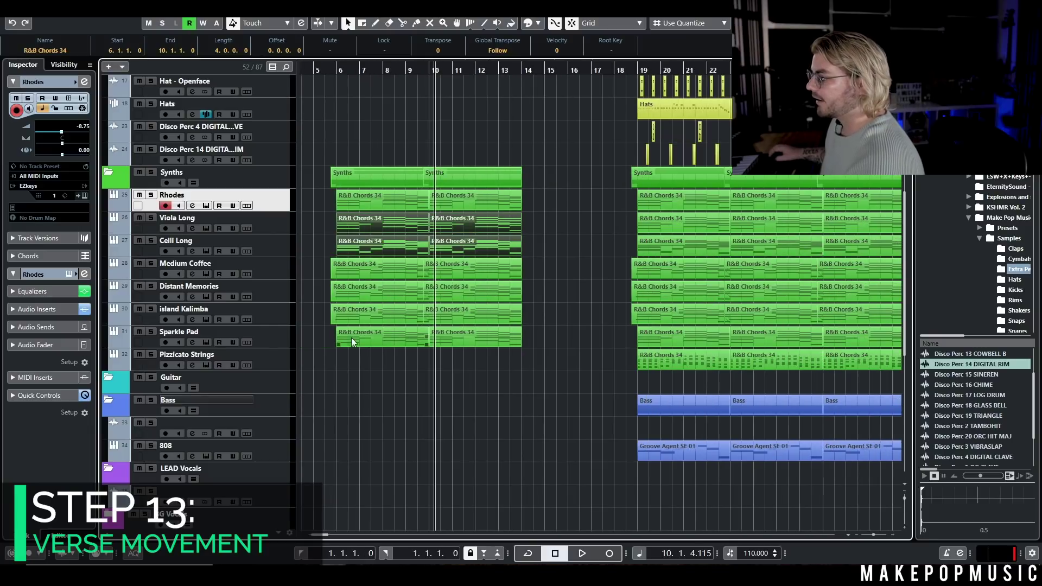
right_click(265, 354)
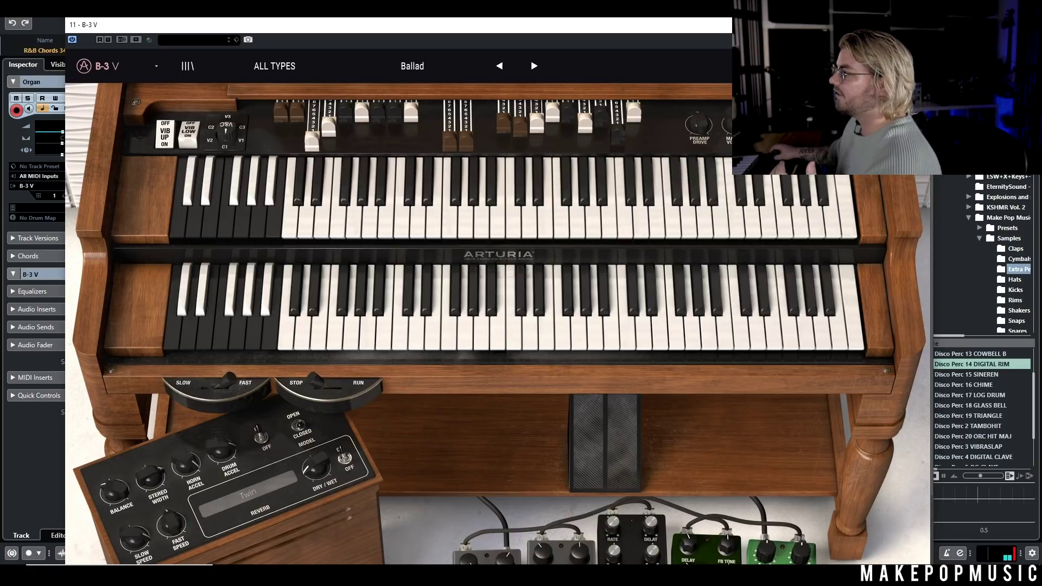
left_click(923, 24)
- Copy the Pizzicato Strings parts of bars 19 to 27 to the Organ track at bar 6 and play them
key("g")
key("g")
key("g")
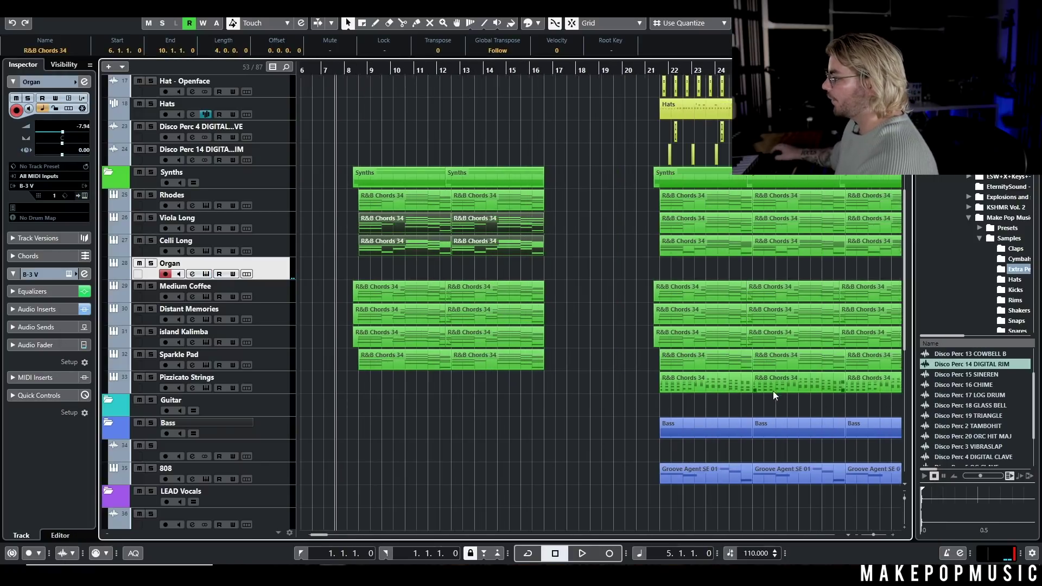
left_click_drag(621, 402, 653, 392)
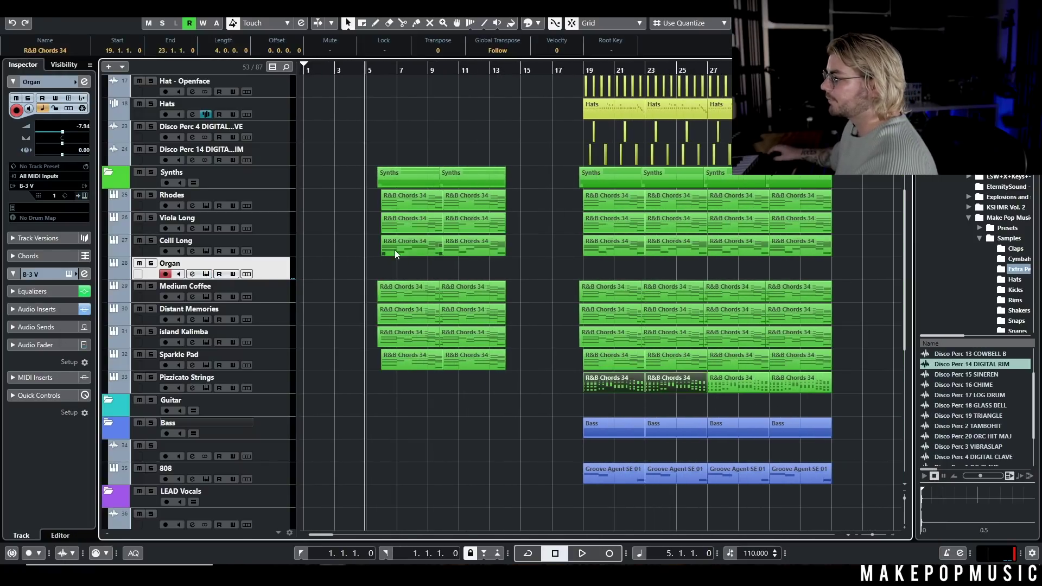
key("h")
key("h")
key("h")
left_click(359, 69)
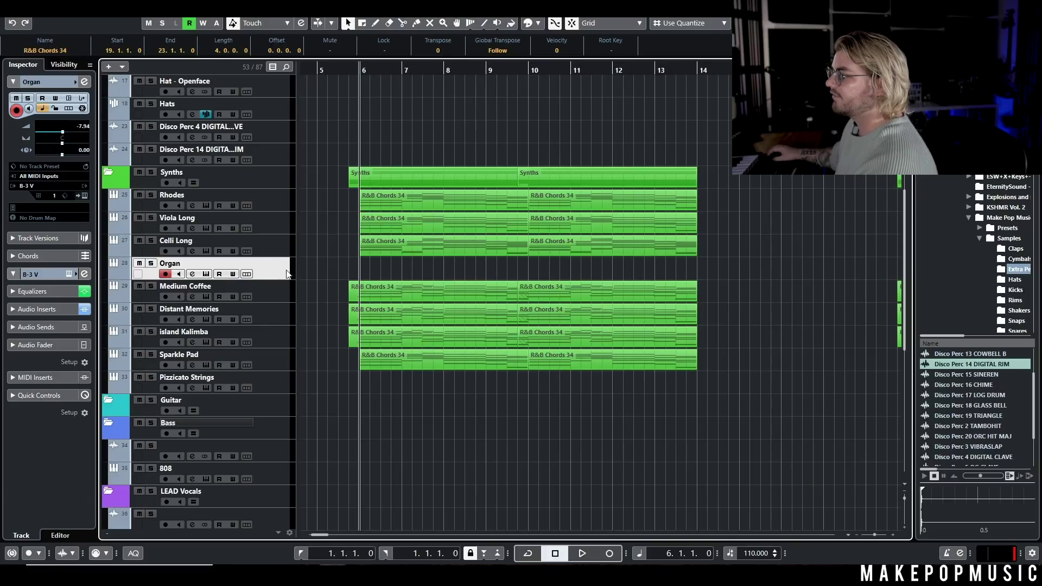
key("ctrl+v")
key("space")
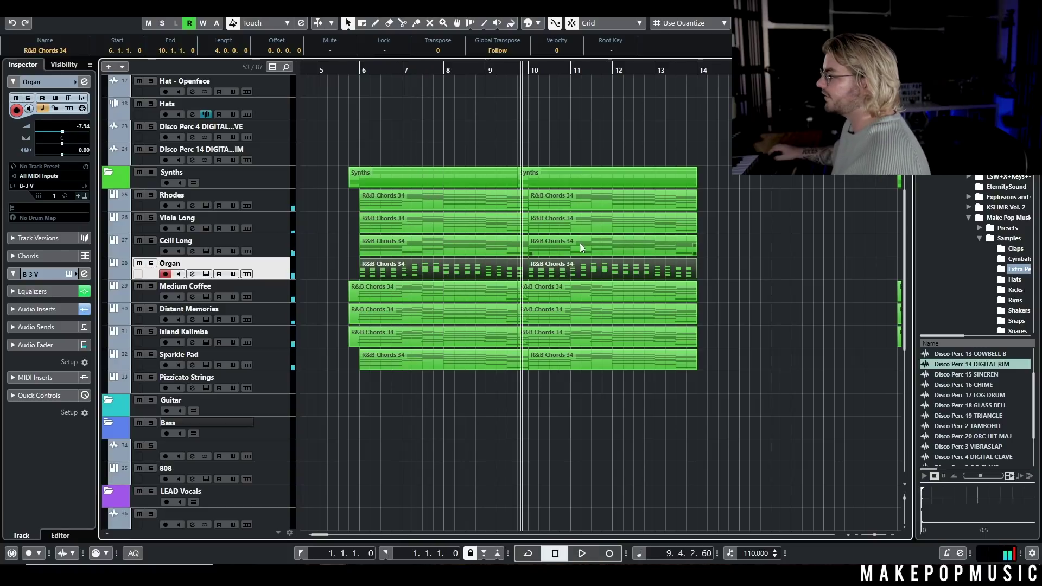
key("g")
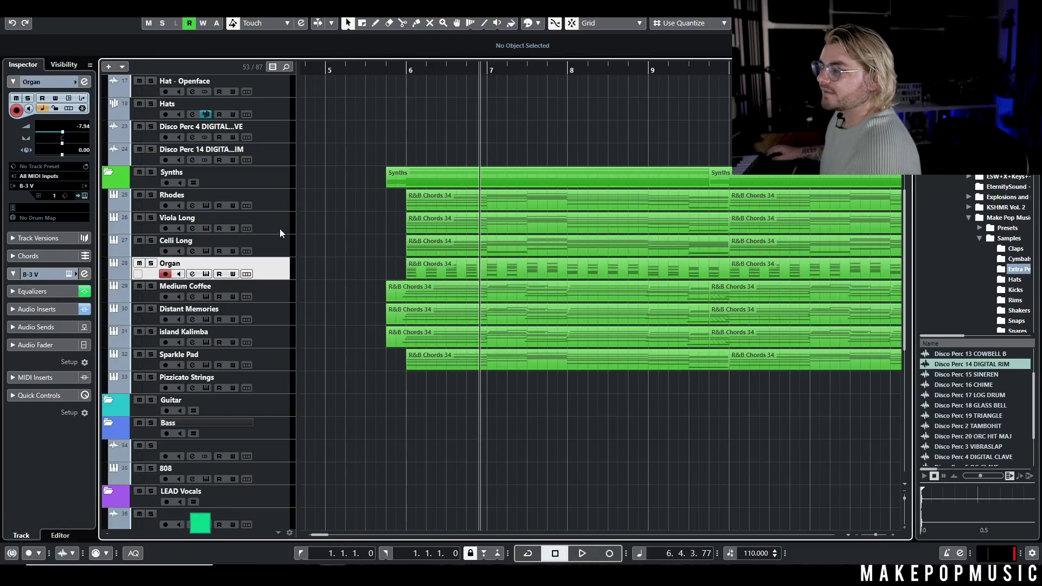
- Duplicate the Viola Long track with its parts and solo the duplicate
left_click(279, 230)
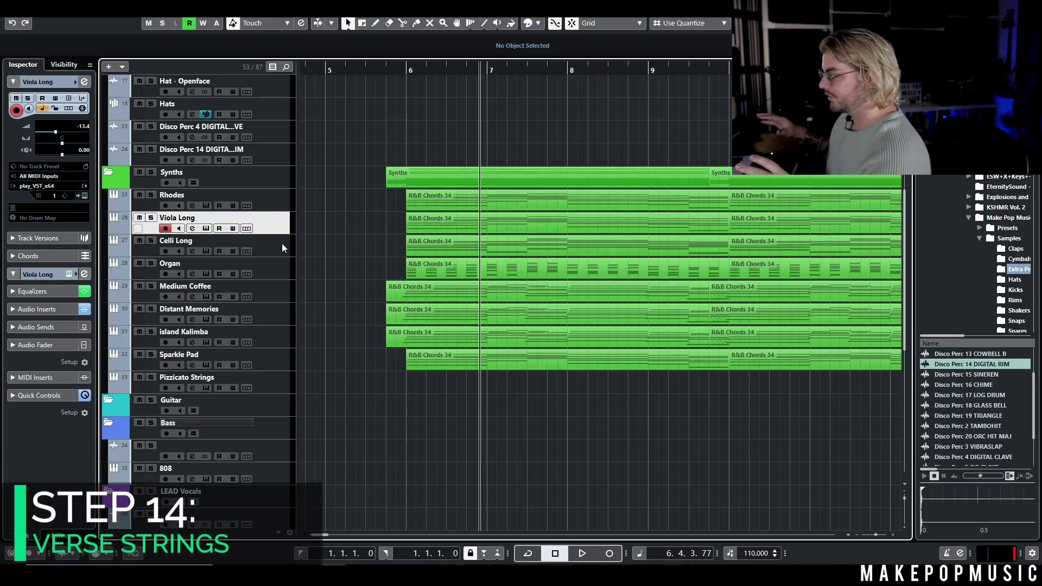
right_click(250, 224)
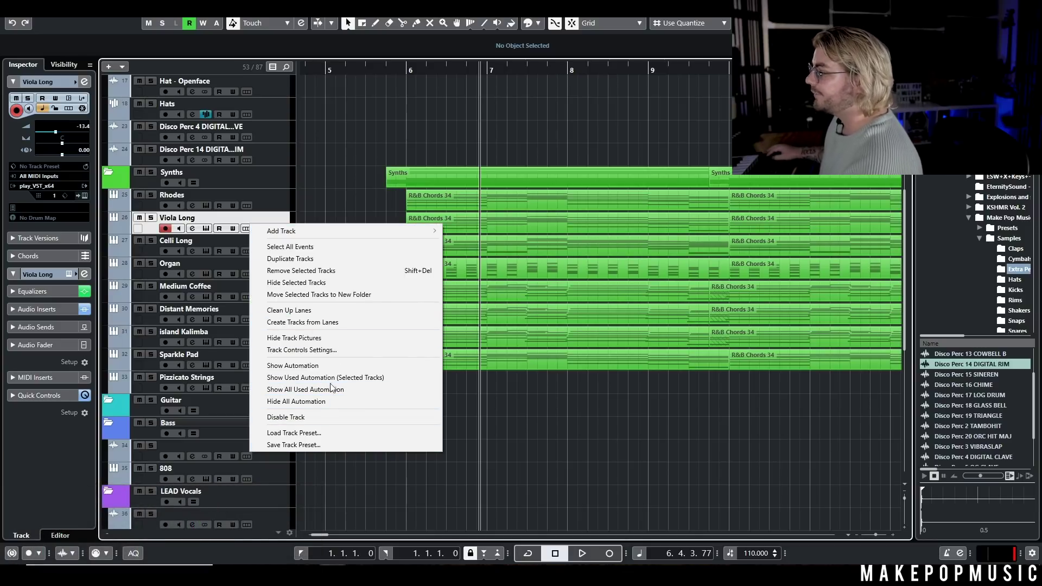
left_click(295, 260)
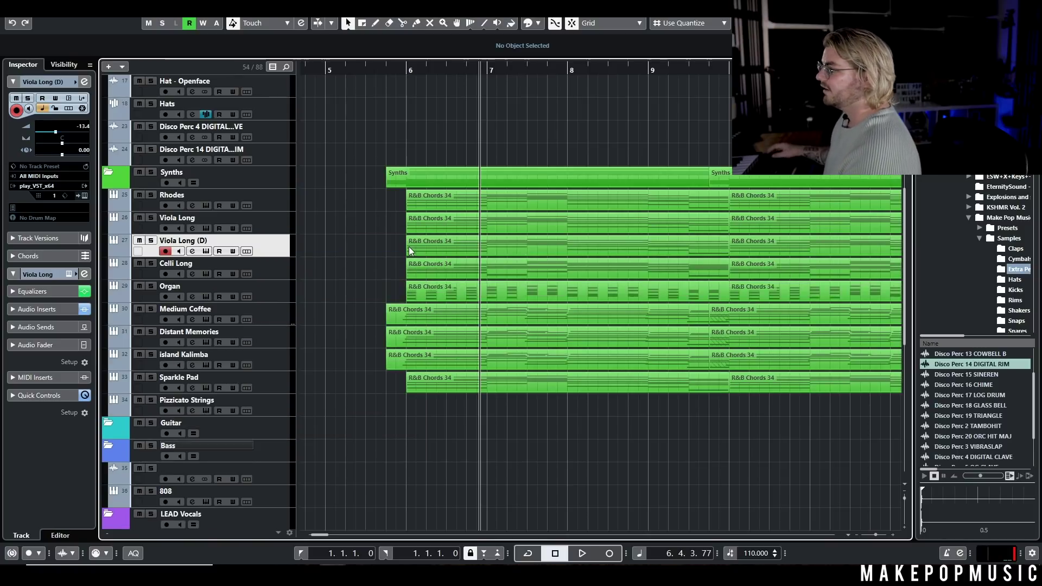
left_click(151, 240)
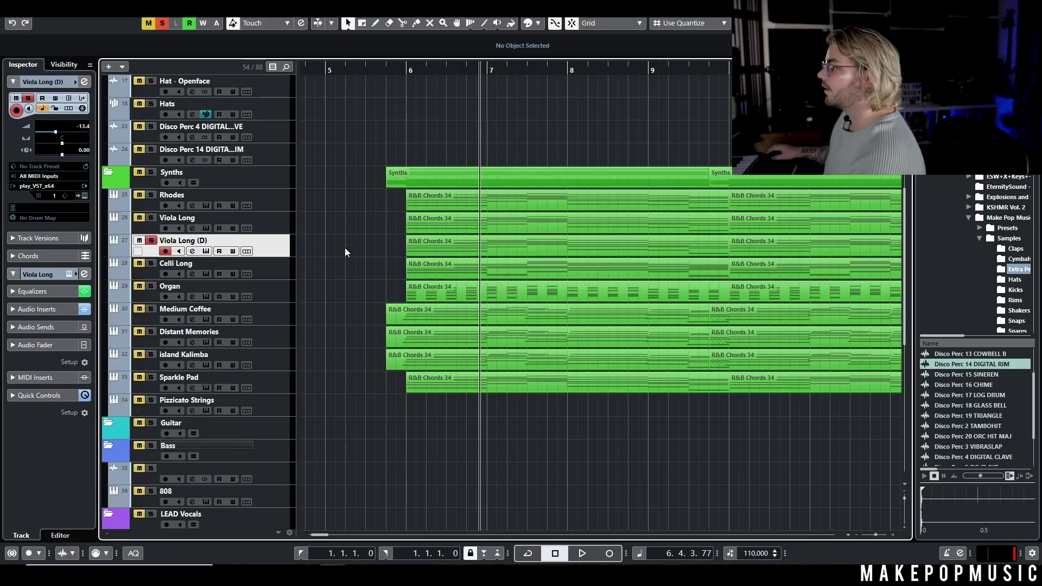
- Load the short Solo Cello patch SVC Mart Up Dn Marc x6 into the duplicated viola track's instrument and close its window
key("Return")
left_click(551, 146)
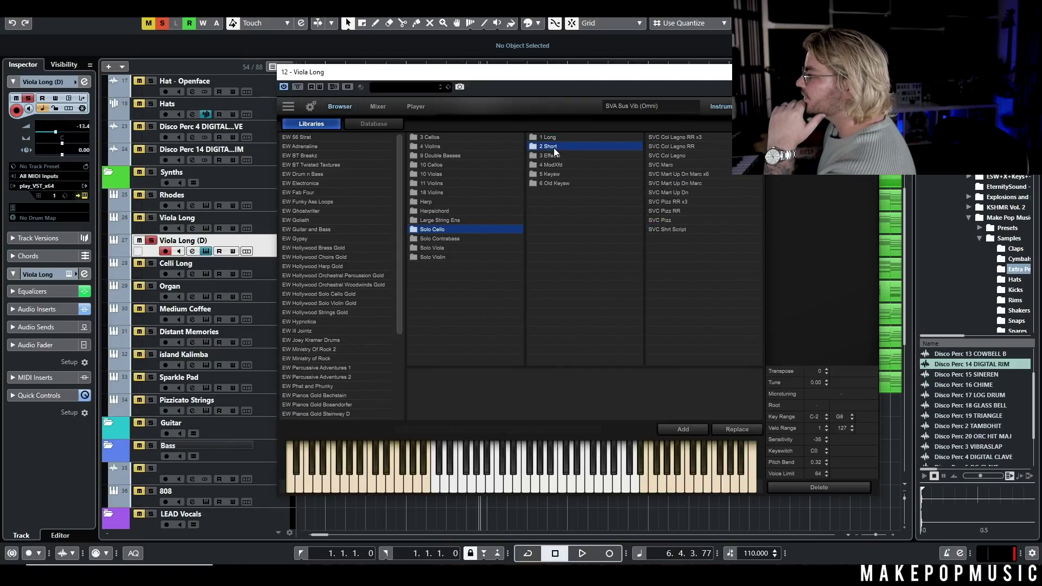
double_click(679, 177)
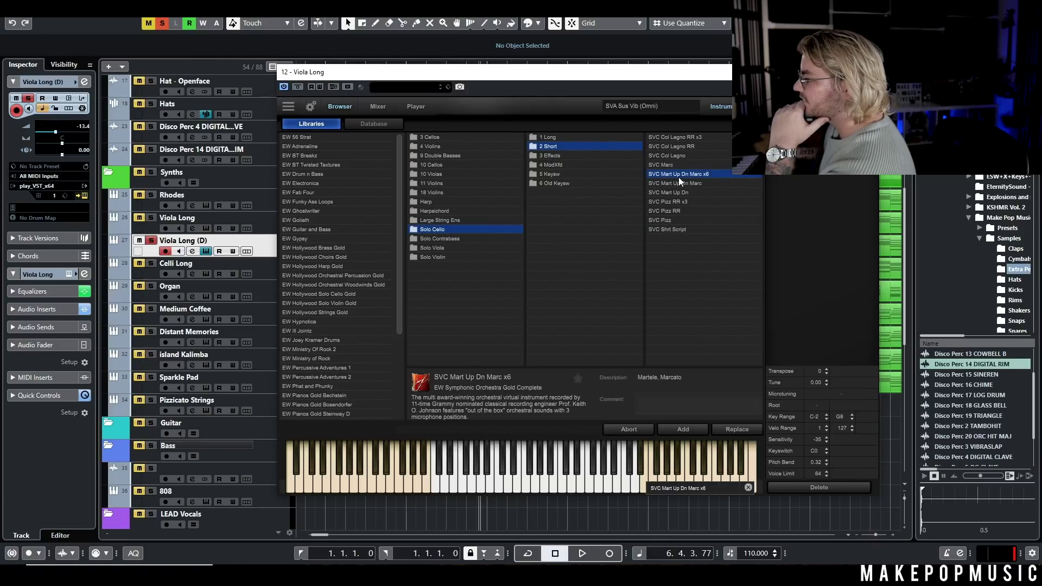
key("ctrl+w")
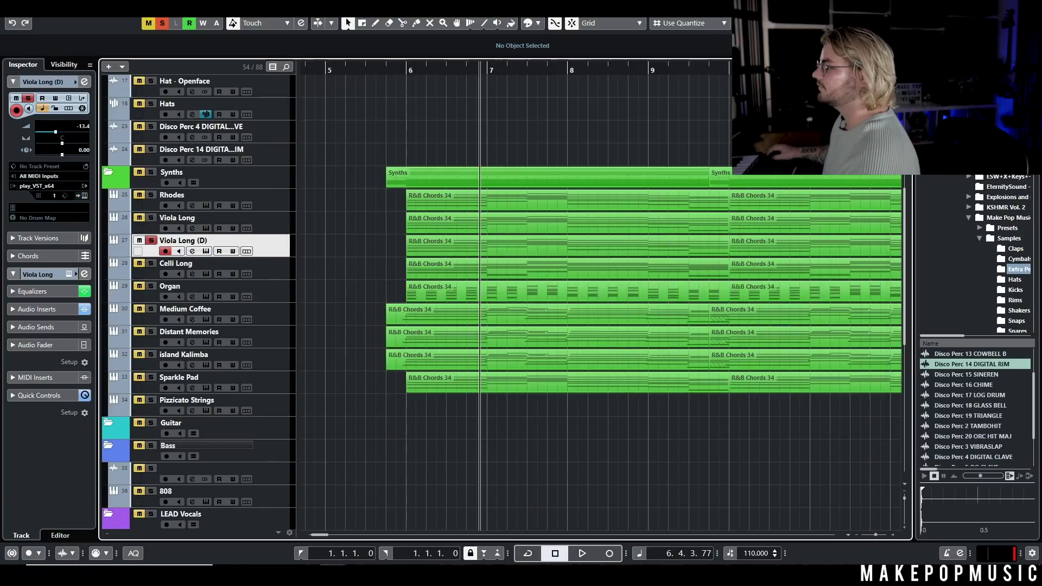
- Play the soloed viola duplicate from bar 6 with its first part open in the note editor
double_click(406, 70)
double_click(418, 241)
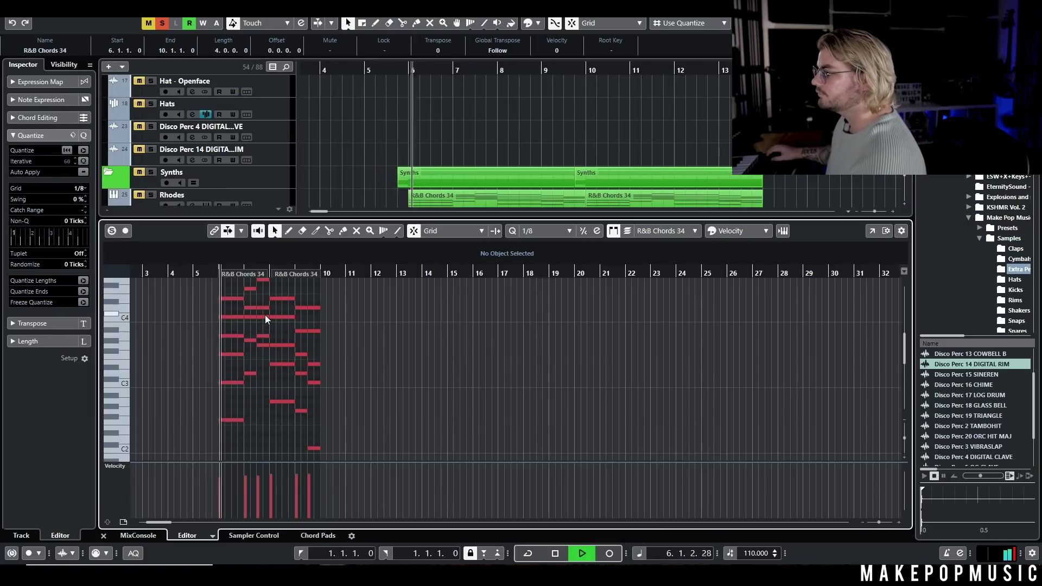
scroll(461, 136, "down", 1)
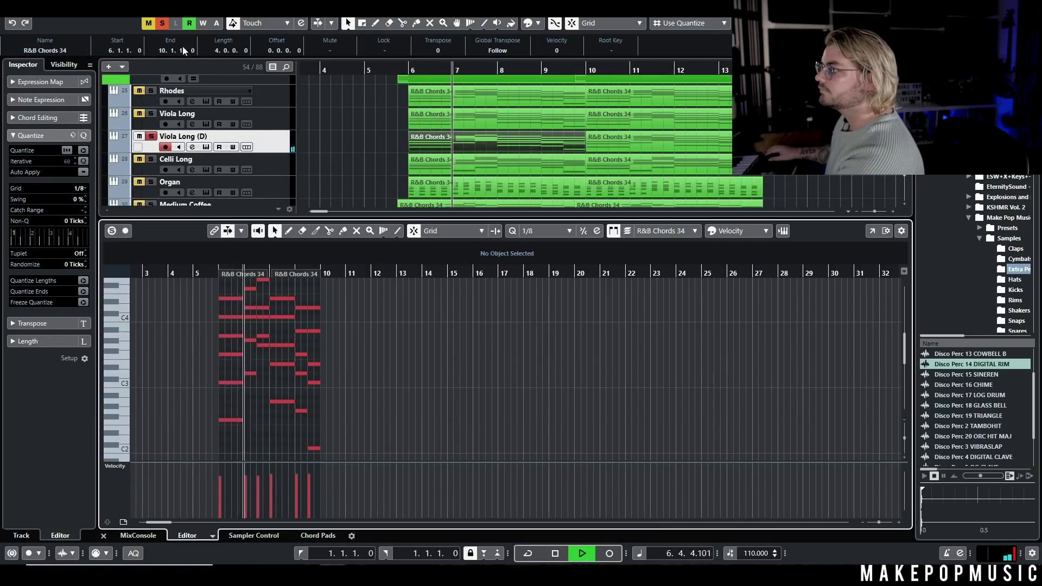
- Clear the solo and rename the duplicated viola track Viola Short
left_click(162, 23)
double_click(213, 135)
type("Viola Short")
key("Return")
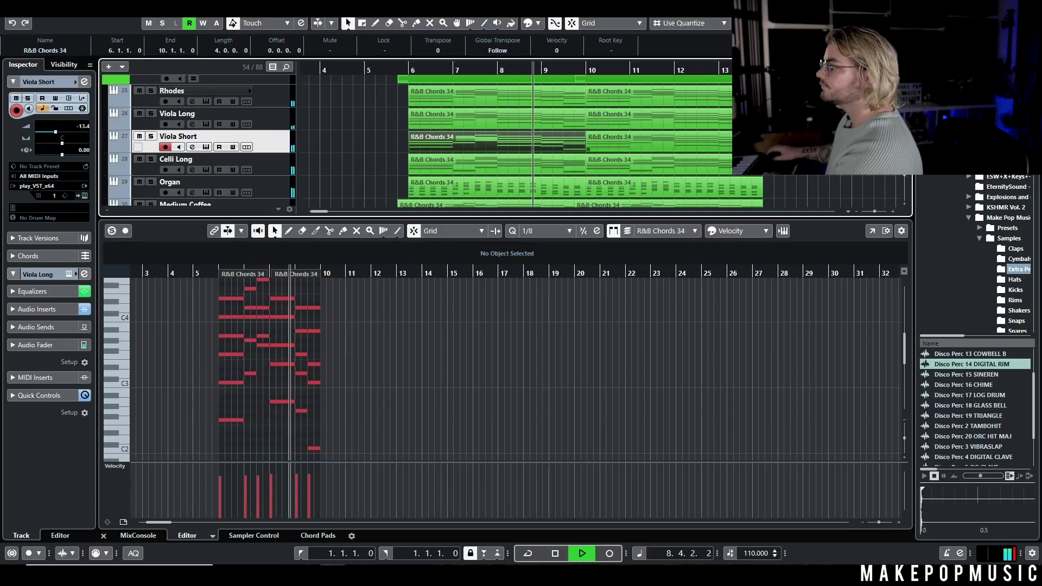
- Delete the Viola Short part starting at bar 10 and select the remaining part at bar 6
left_click(691, 145)
key("Delete")
left_click(582, 144)
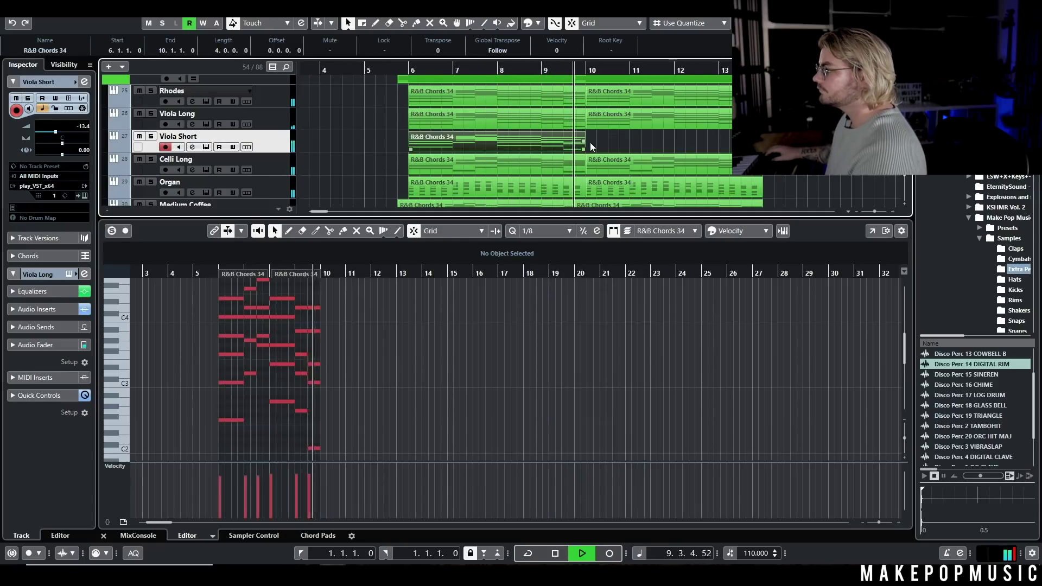
- Repeat the Viola Short chord clip from bar 10 and duplicate the Celli Long track for a Celli Short part
key("ctrl+z")
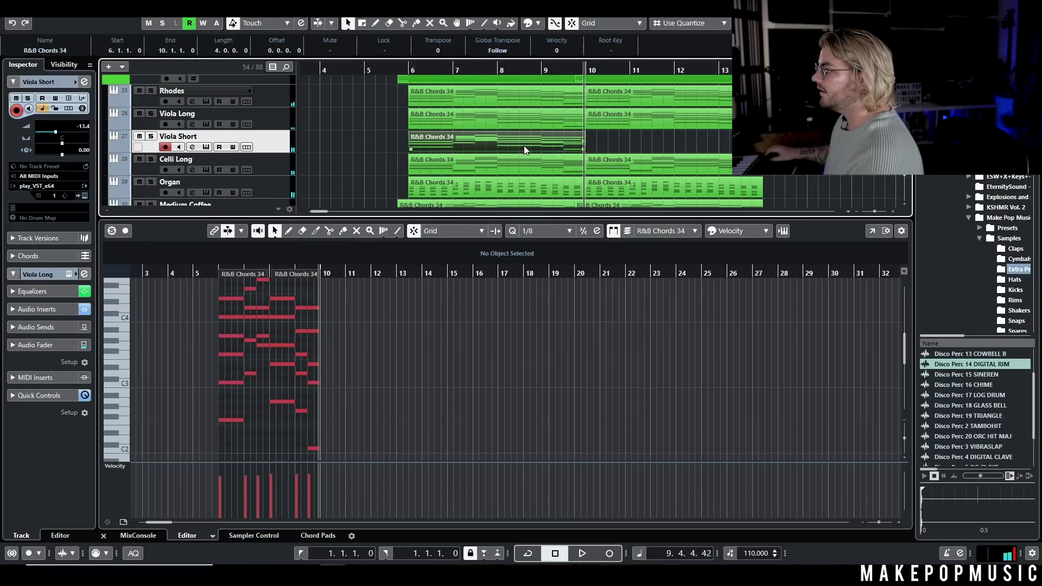
left_click(151, 136)
left_click(151, 138)
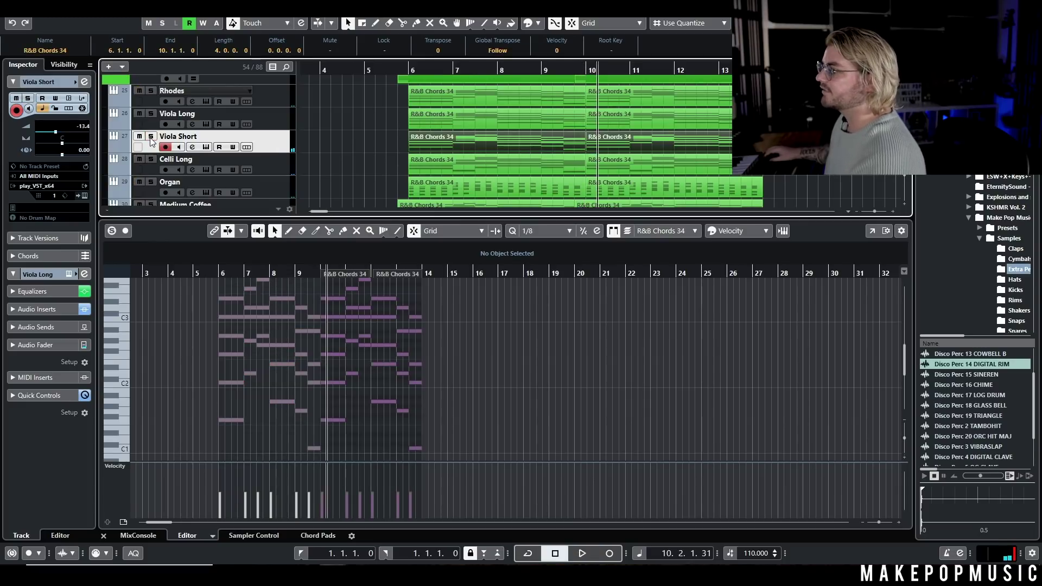
right_click(283, 171)
left_click(320, 124)
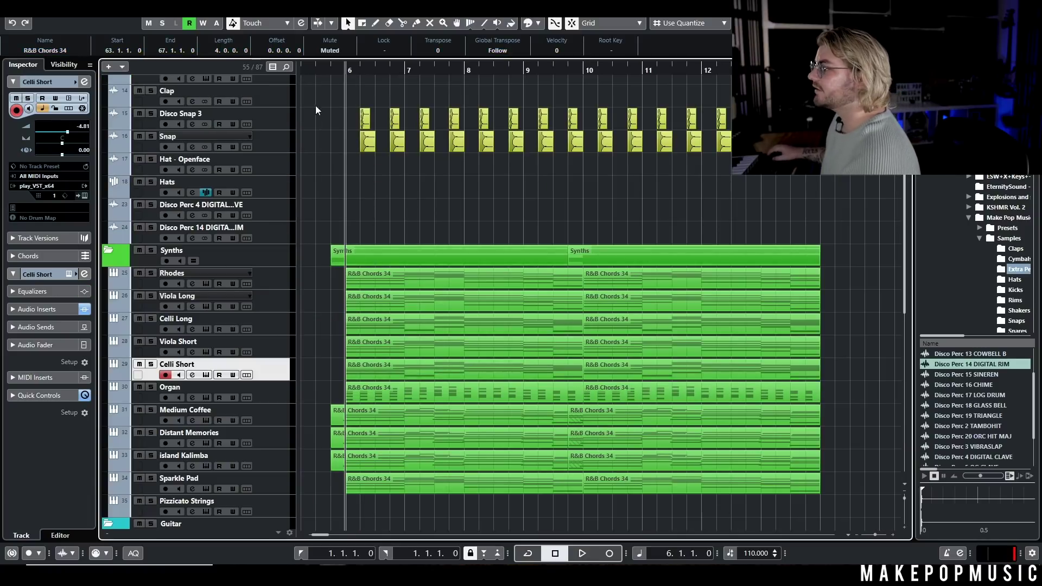
- Play the arrangement from just before bar 6 to hear the short strings, stop, and clear the clip selection
left_click_drag(348, 70, 338, 70)
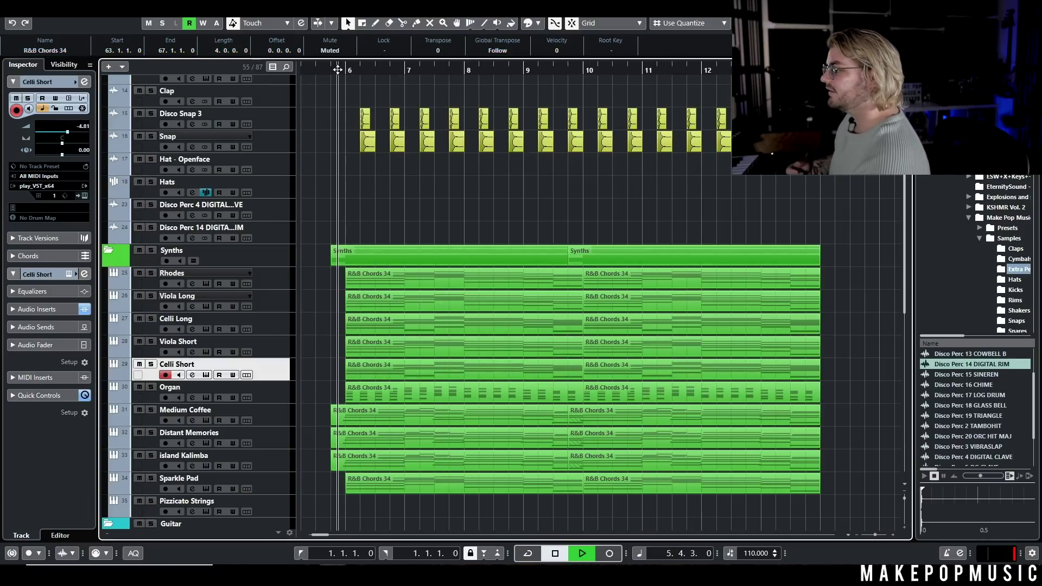
key("space")
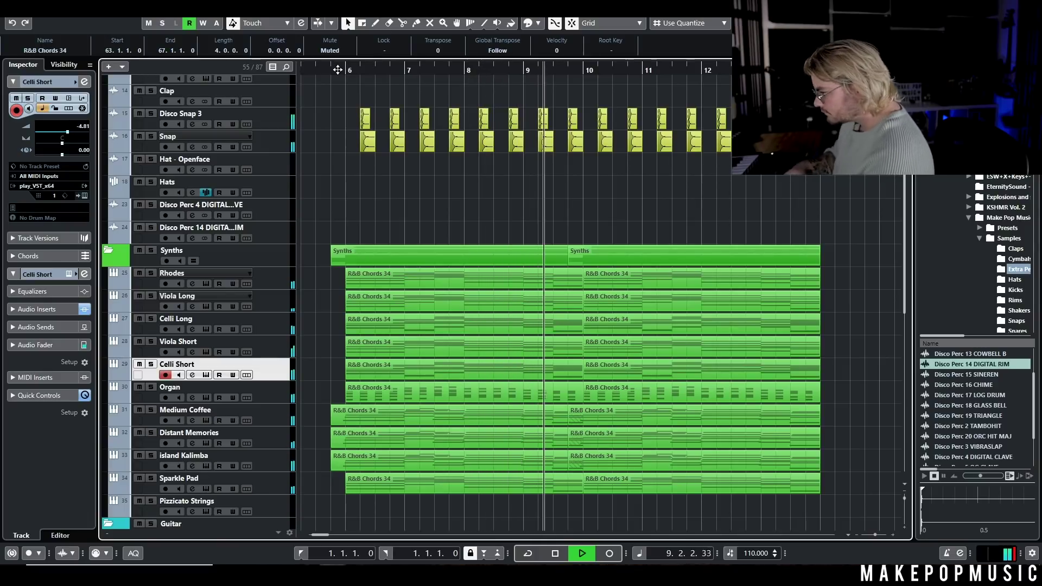
key("space")
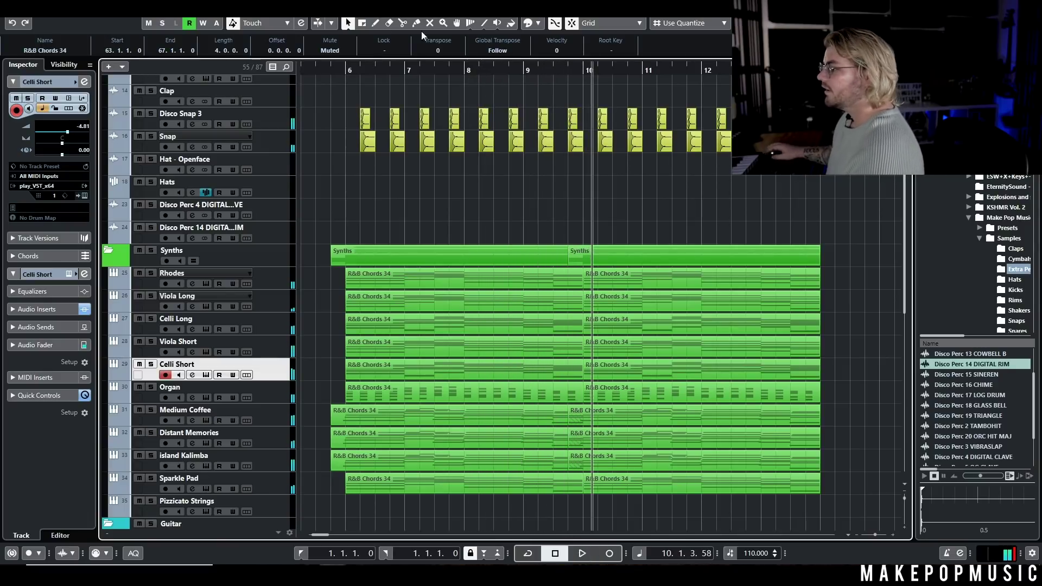
left_click(371, 202)
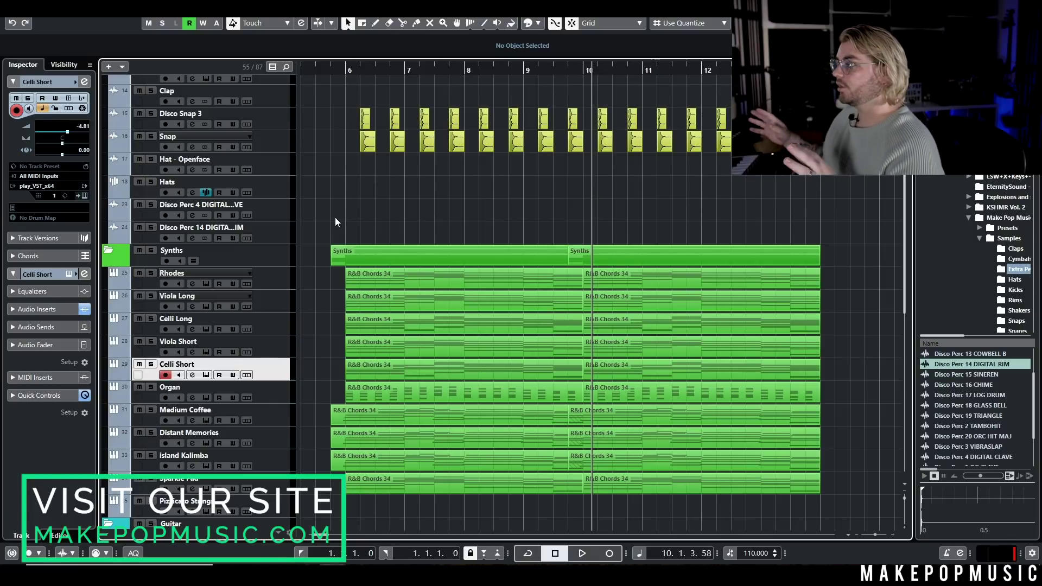
- Duplicate the Viola Short track as the basis for a trill part
right_click(275, 363)
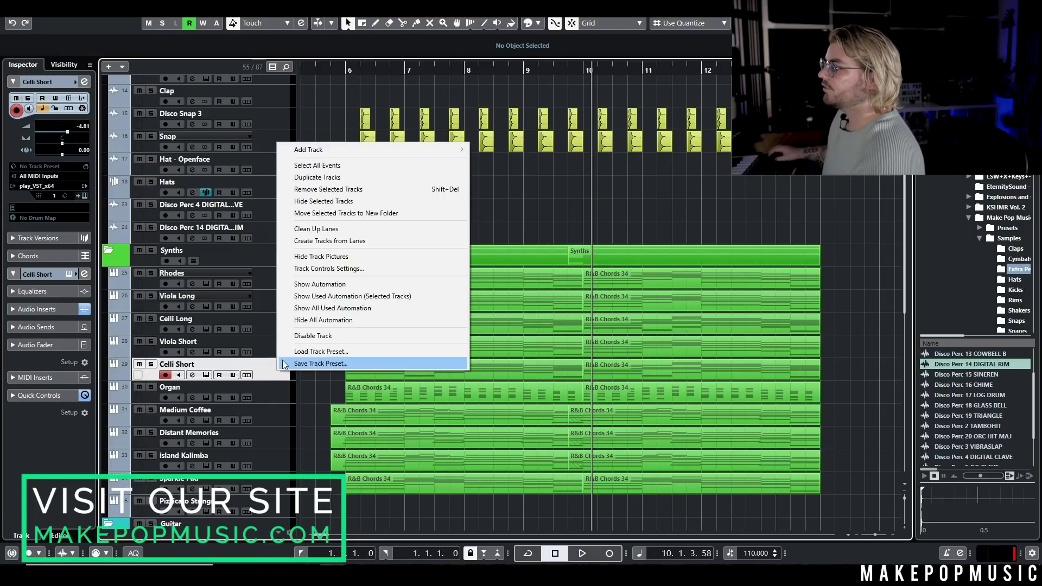
right_click(266, 347)
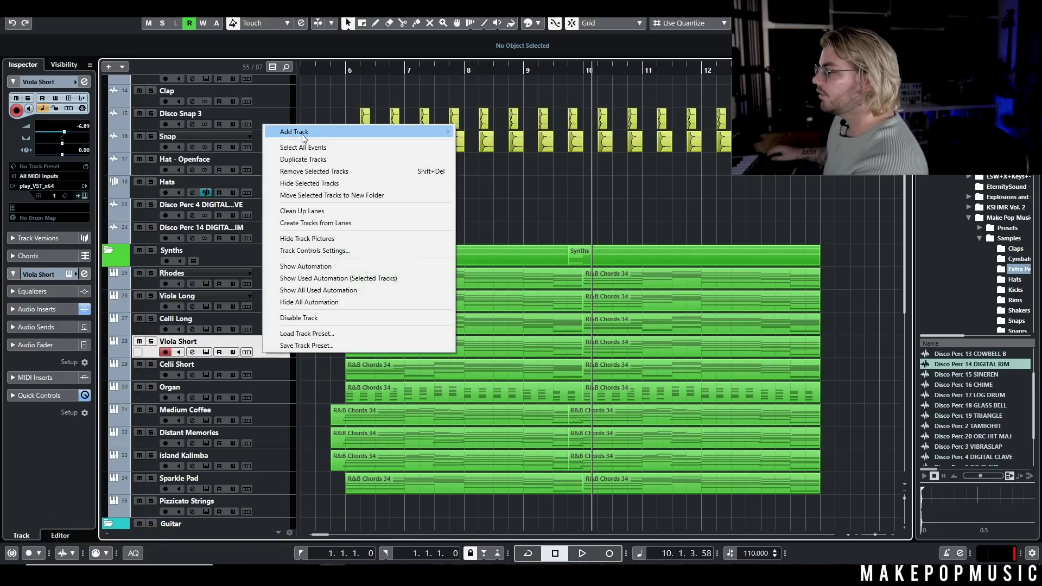
mouse_move(443, 136)
key("Escape")
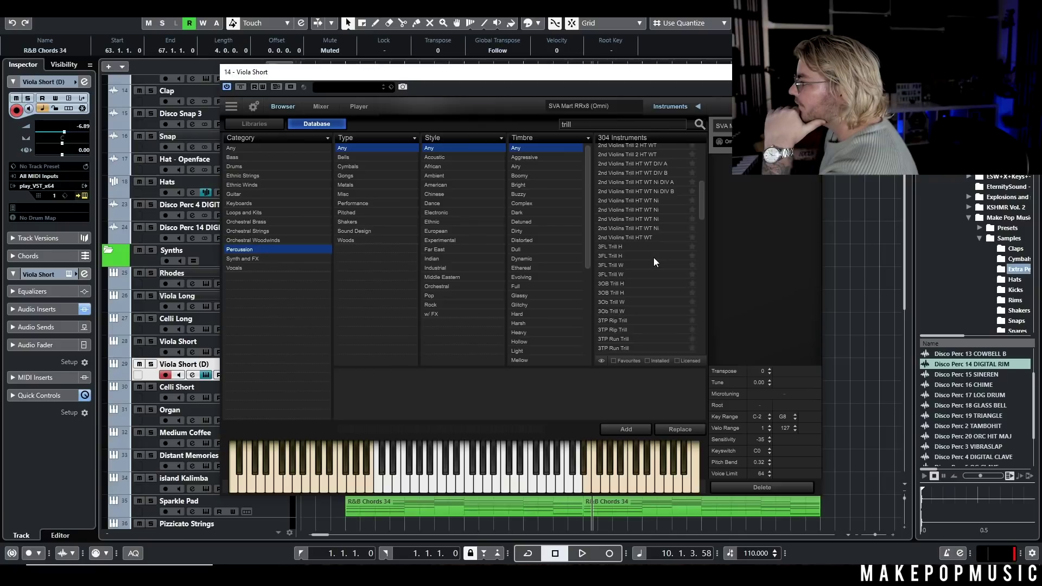
- Browse the trill patches in the duplicated viola track's instrument and load VAS Trill wt for Viola Trills
scroll(646, 247, "down", 2)
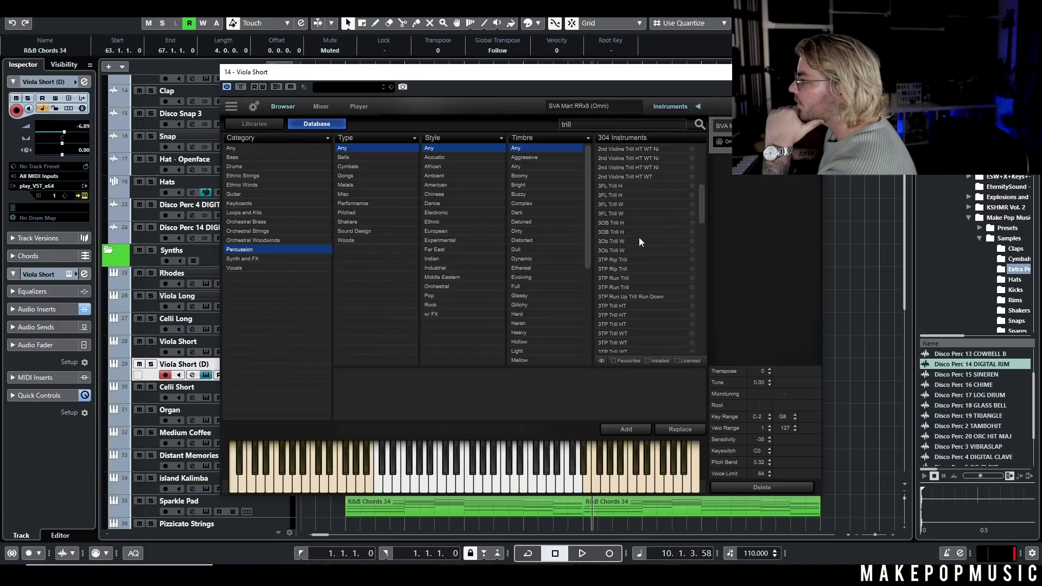
scroll(633, 248, "down", 3)
scroll(633, 250, "down", 3)
left_click(617, 126)
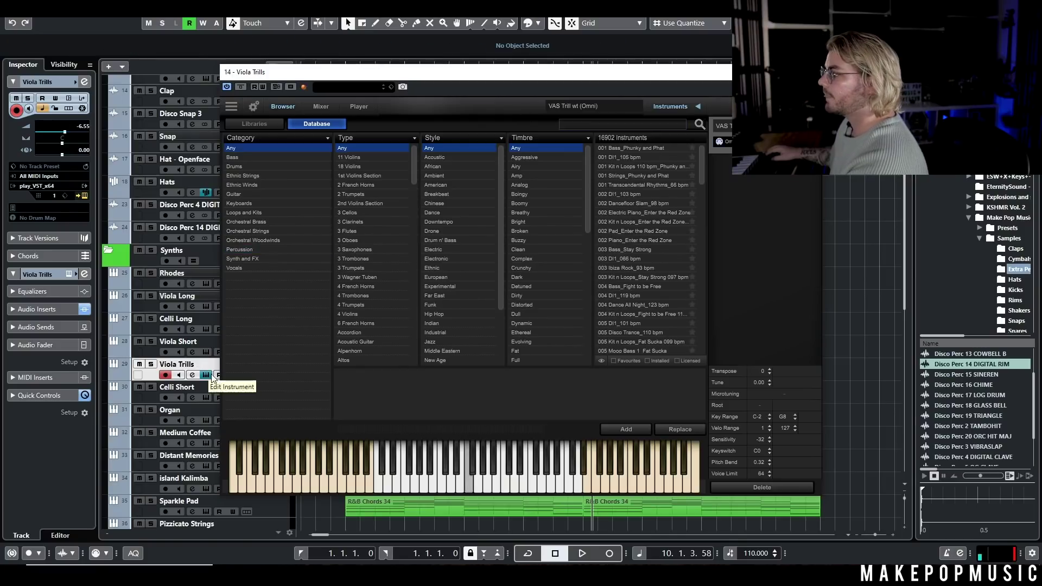
- View the Viola Trills instrument's player page, close the instrument, and place the playhead at bar 6
left_click(358, 107)
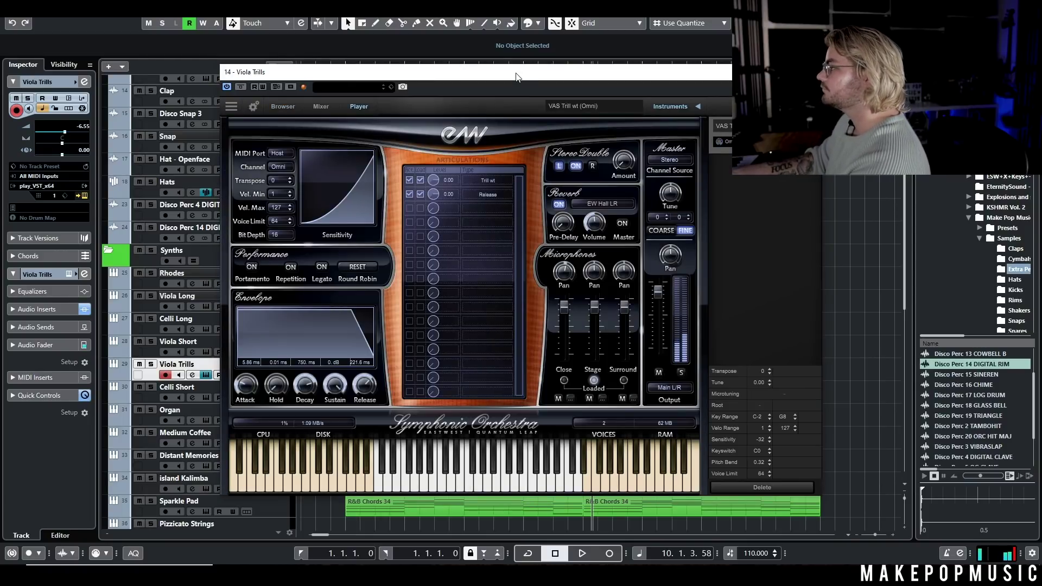
key("Escape")
left_click(345, 66)
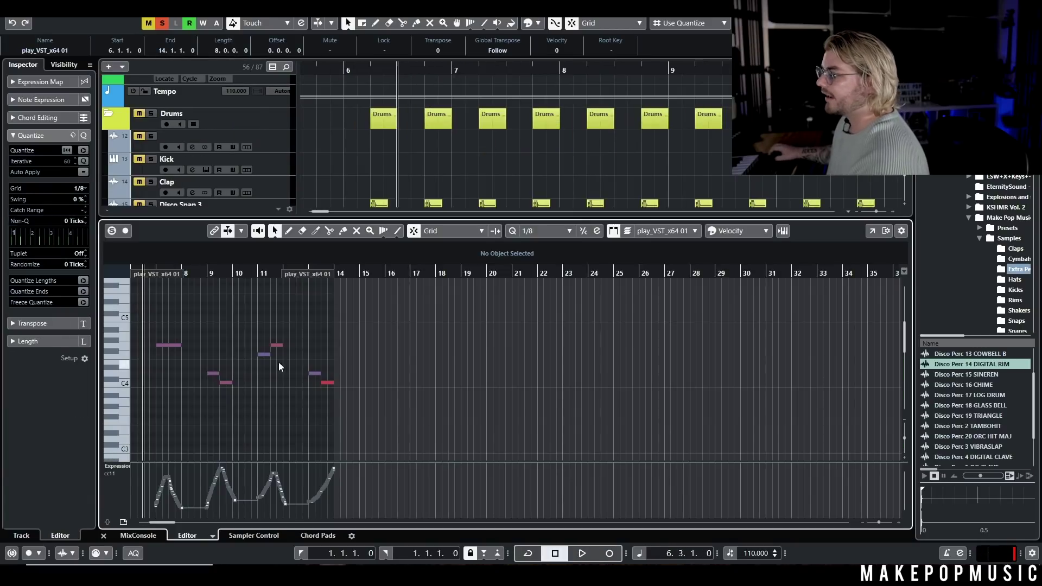
- Play back the soloed Viola Trills part in the key editor to check its notes and expression curve
key("h")
key("h")
key("h")
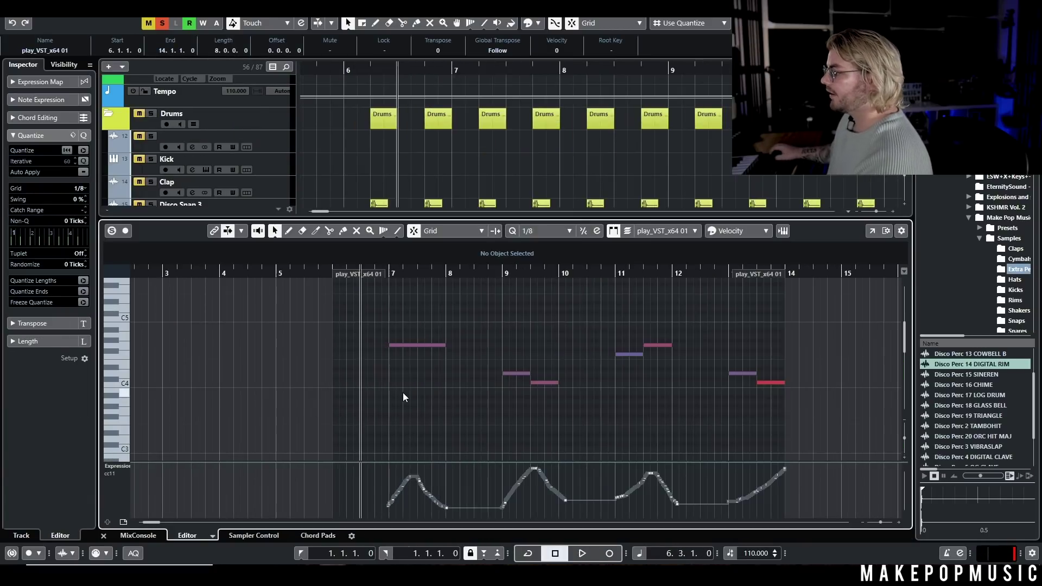
scroll(419, 462, "up", 1)
key("space")
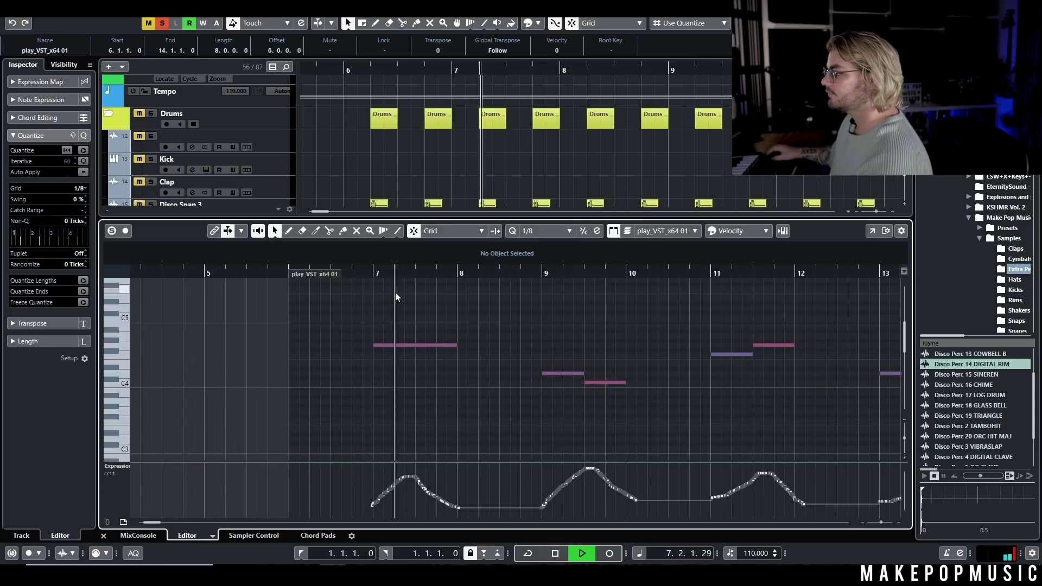
key("f")
left_click(386, 273)
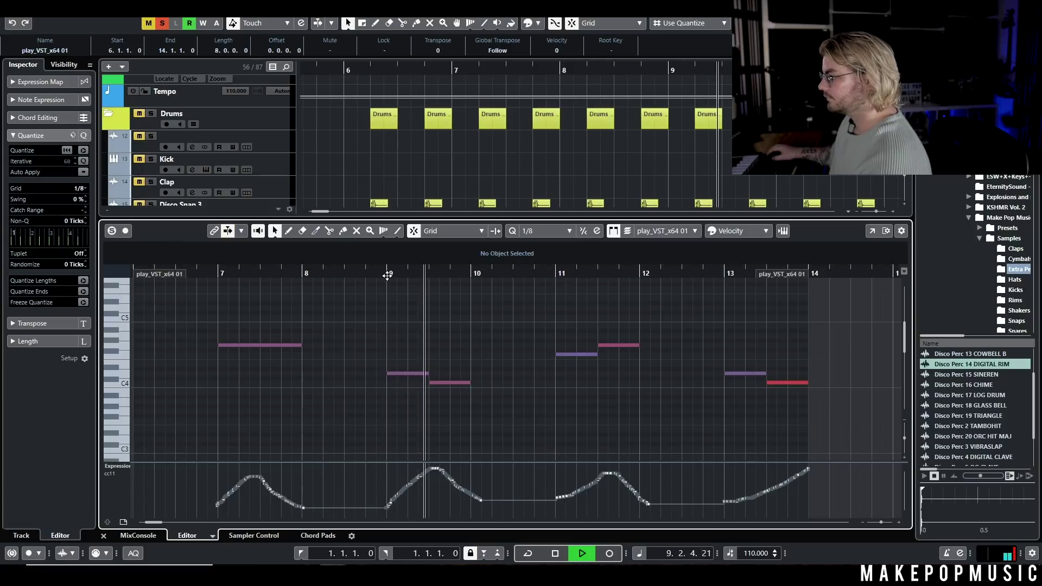
key("space")
- Deactivate all solo states, close the key editor, and play the full arrangement from bar 6
left_click(163, 23)
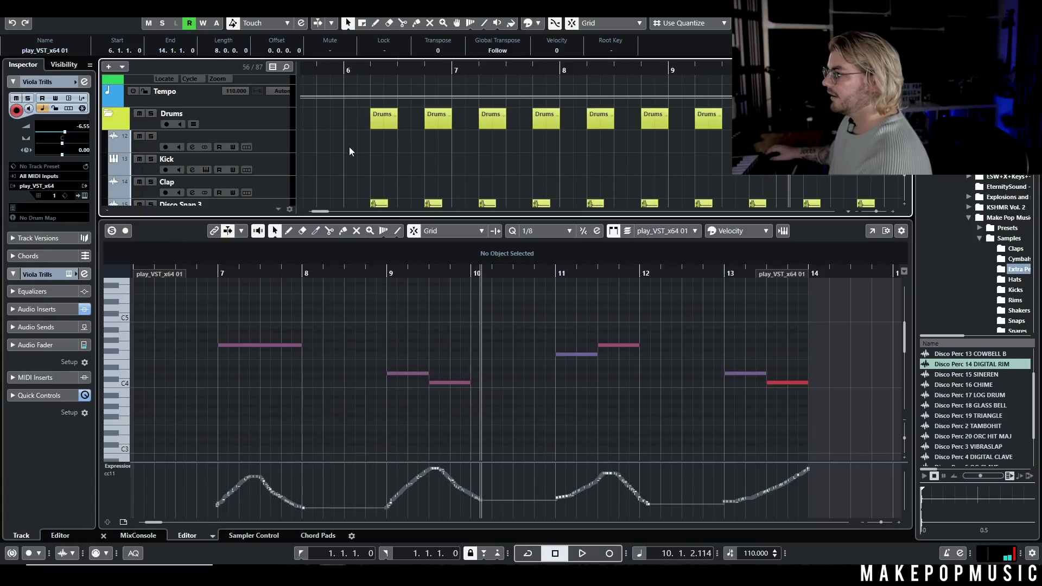
key("ctrl+alt+e")
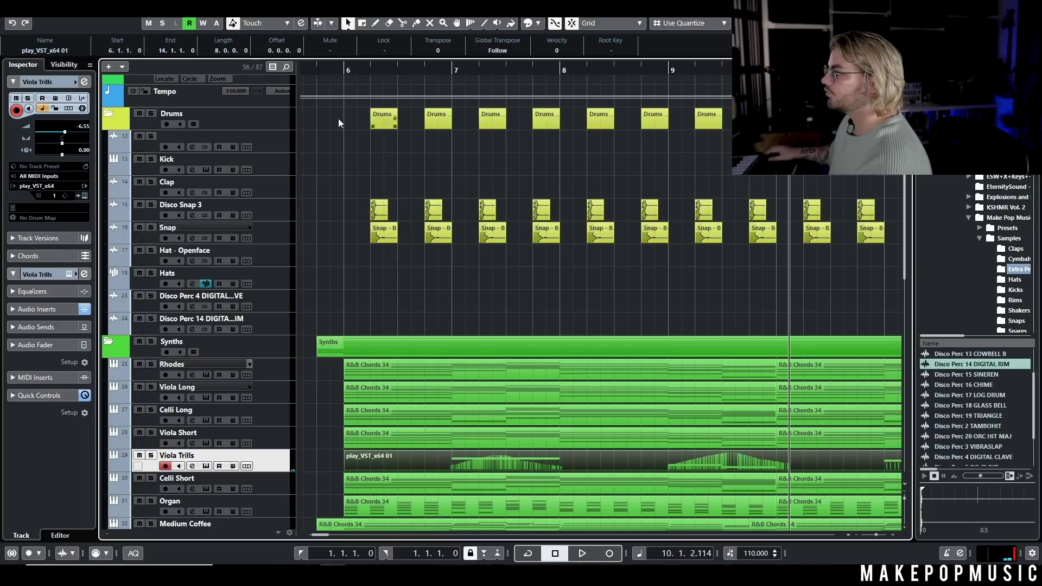
left_click(343, 72)
key("space")
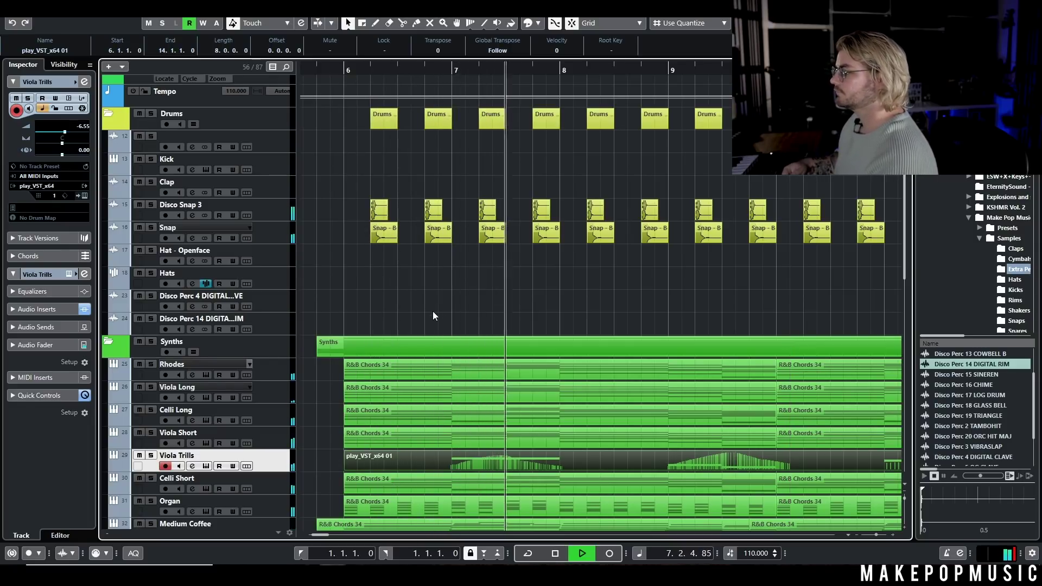
scroll(644, 382, "down", 3)
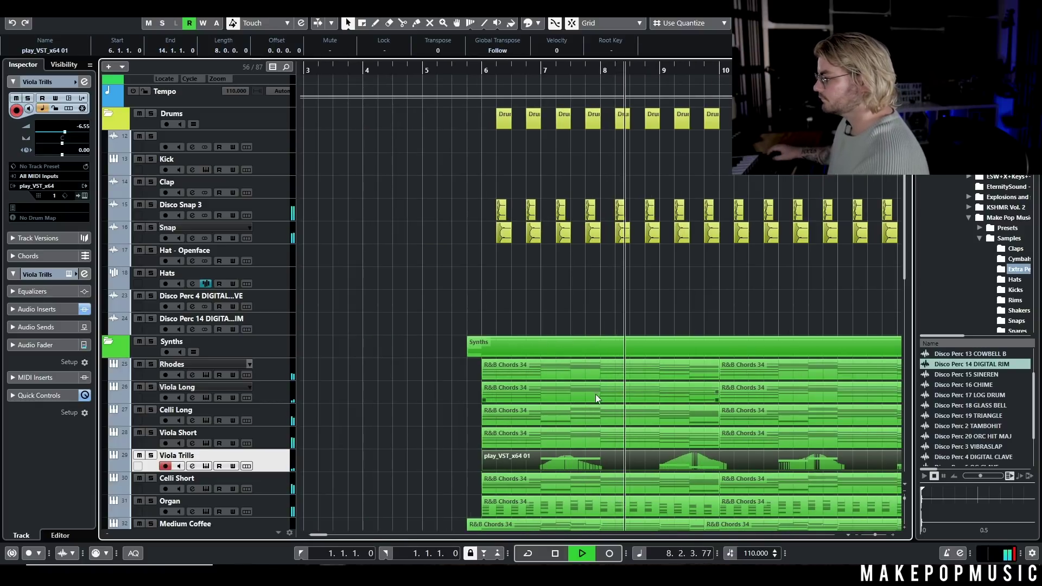
scroll(595, 399, "right", 2)
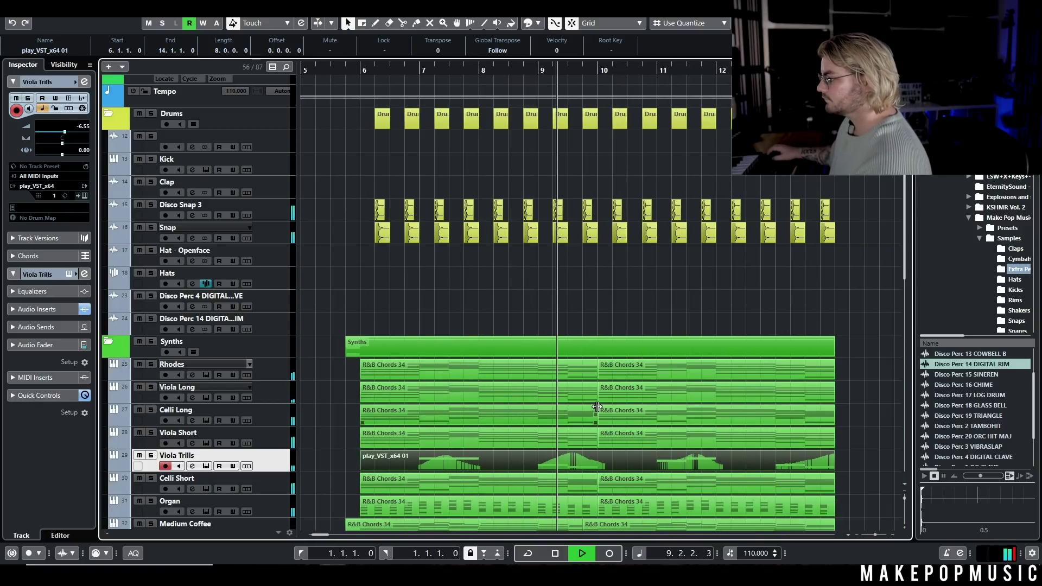
key("space")
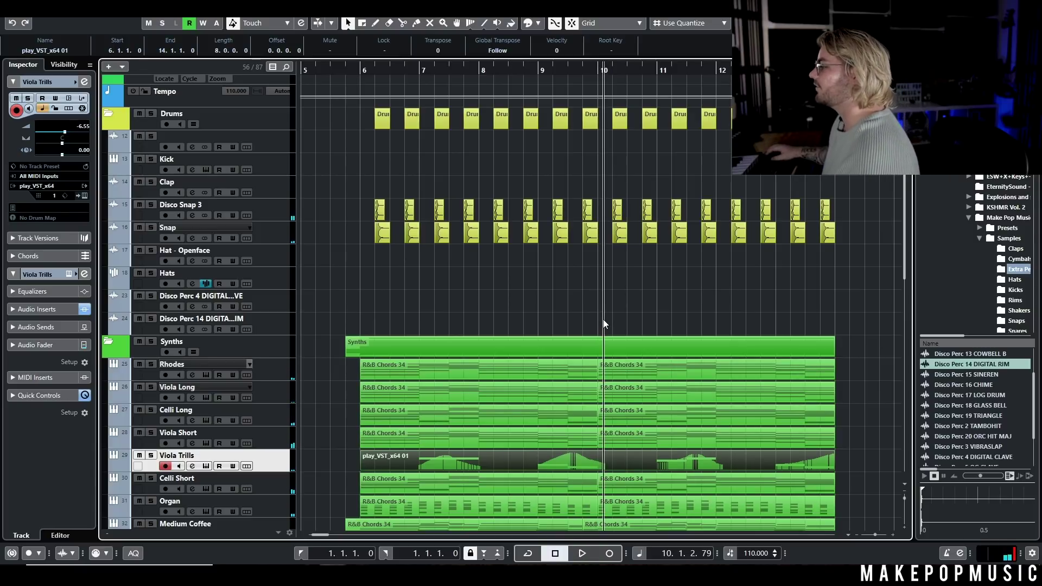
- Copy the synth clips from the bar 10 to 14 section and place the playhead at bar 14
left_click(739, 273)
key("ctrl+alt+r")
key("shift+f")
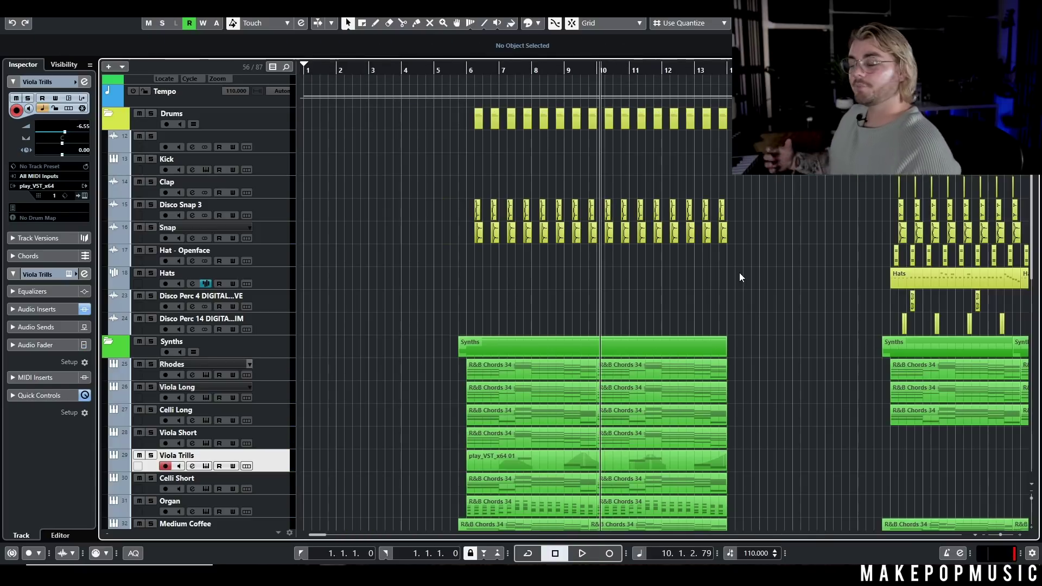
scroll(615, 317, "right", 3)
scroll(602, 307, "down", 5)
scroll(585, 367, "up", 4)
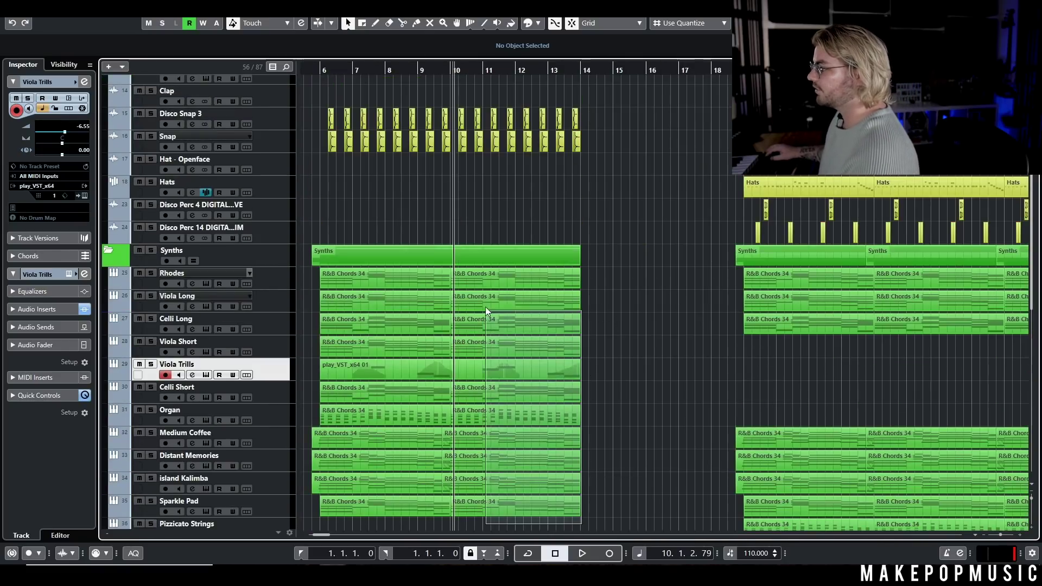
left_click(505, 254)
left_click(585, 69)
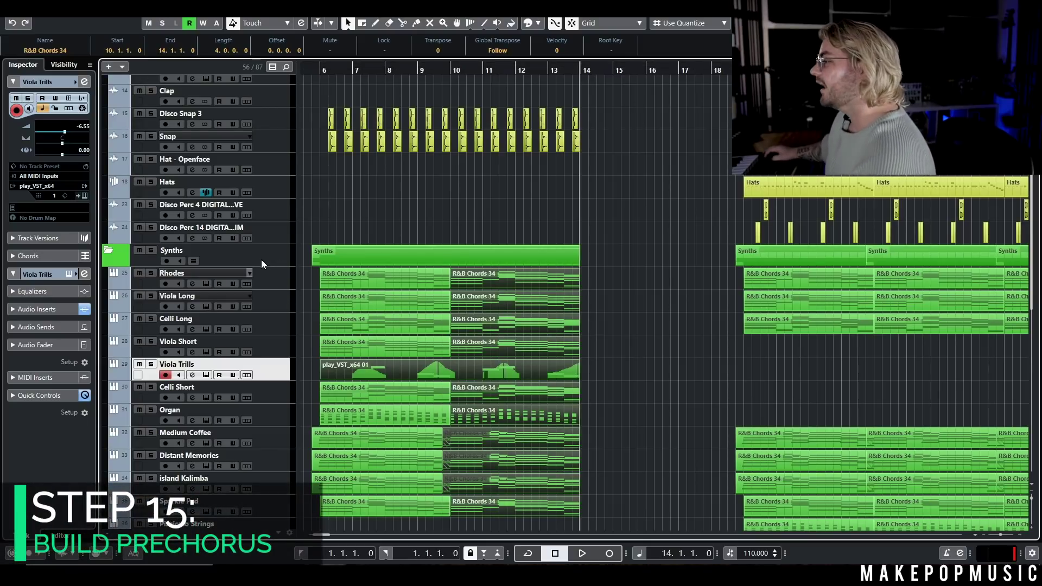
- Try pasting the copied synth clips at bar 14 with the Viola Trills track selected, and undo the paste
key("ctrl+d")
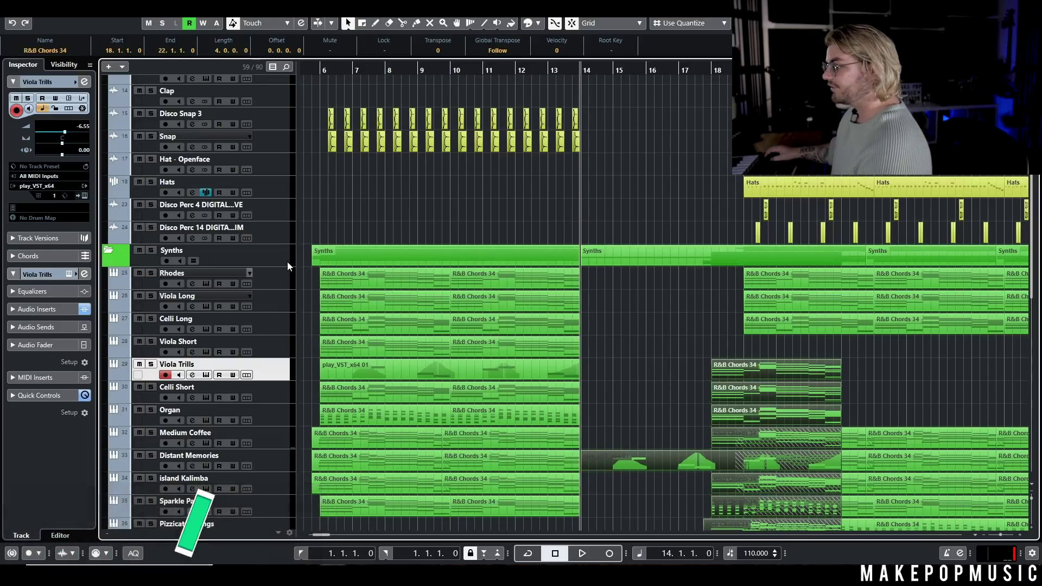
left_click(287, 262)
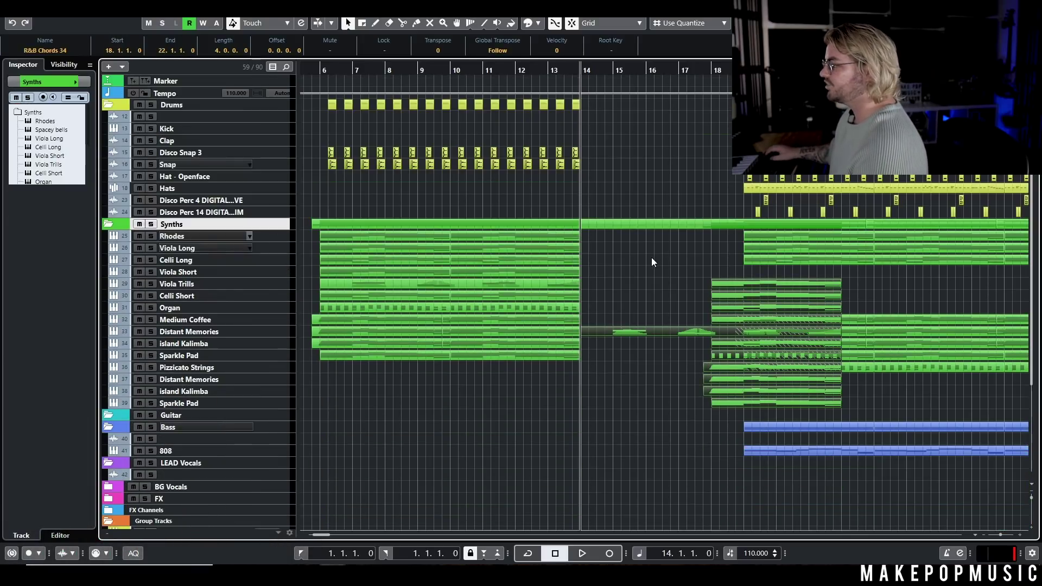
key("ctrl+z")
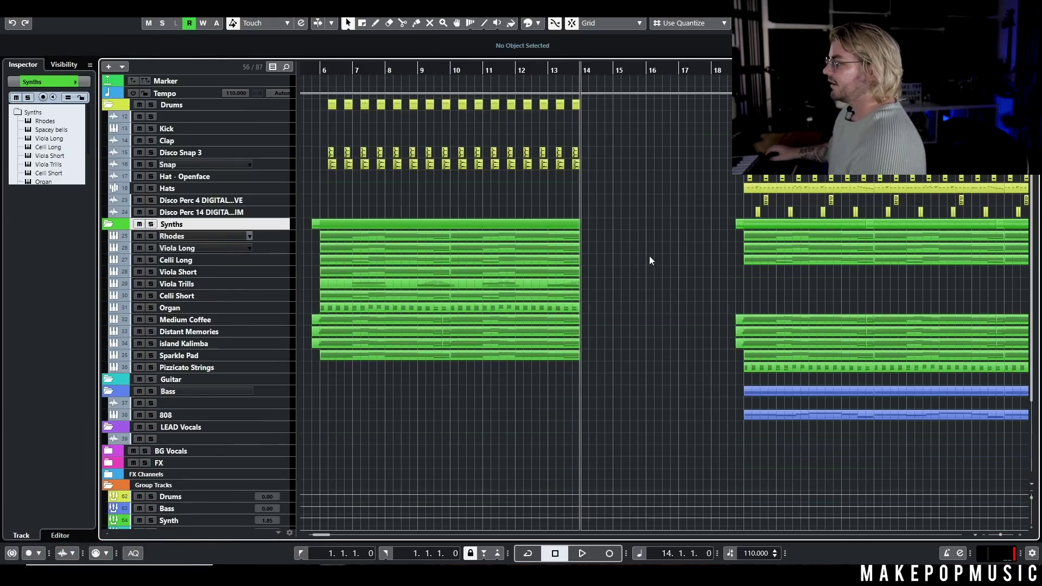
- Paste the copied synth clips at the bar 14 playhead with Rhodes as the first destination track
left_click(1033, 504)
left_click(1032, 503)
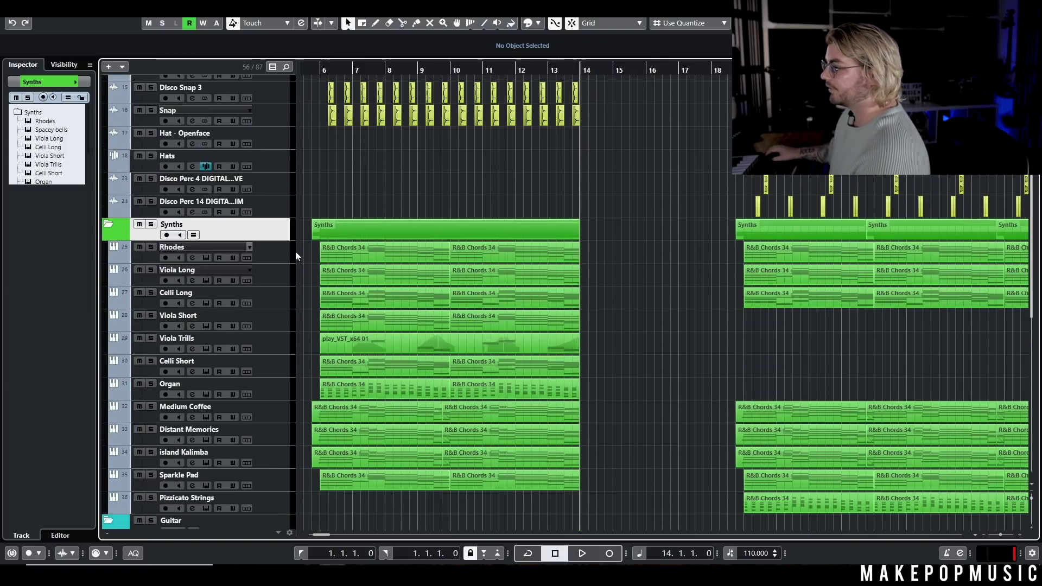
left_click(279, 254)
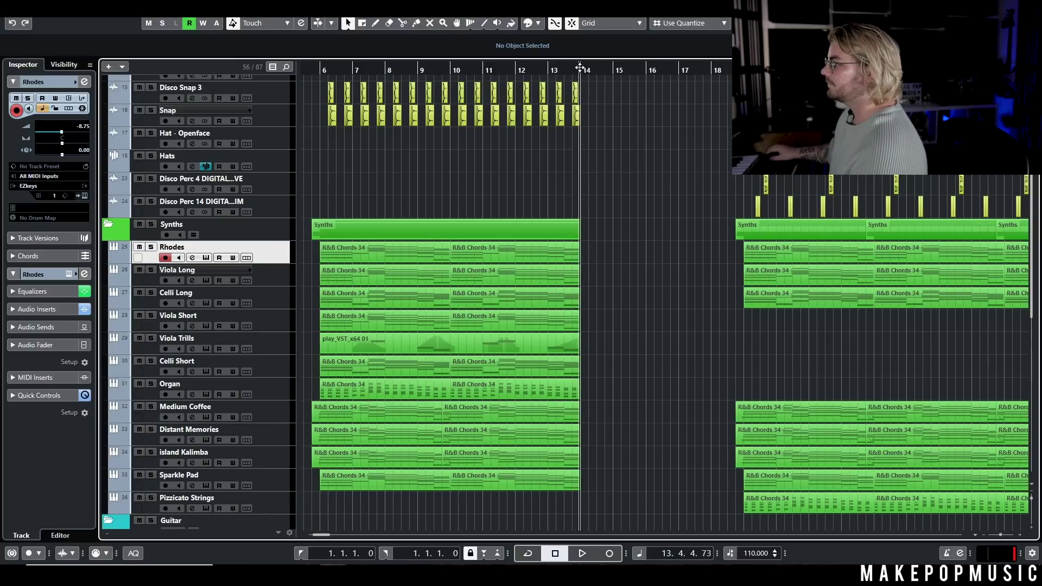
left_click(574, 231)
key("ctrl+d")
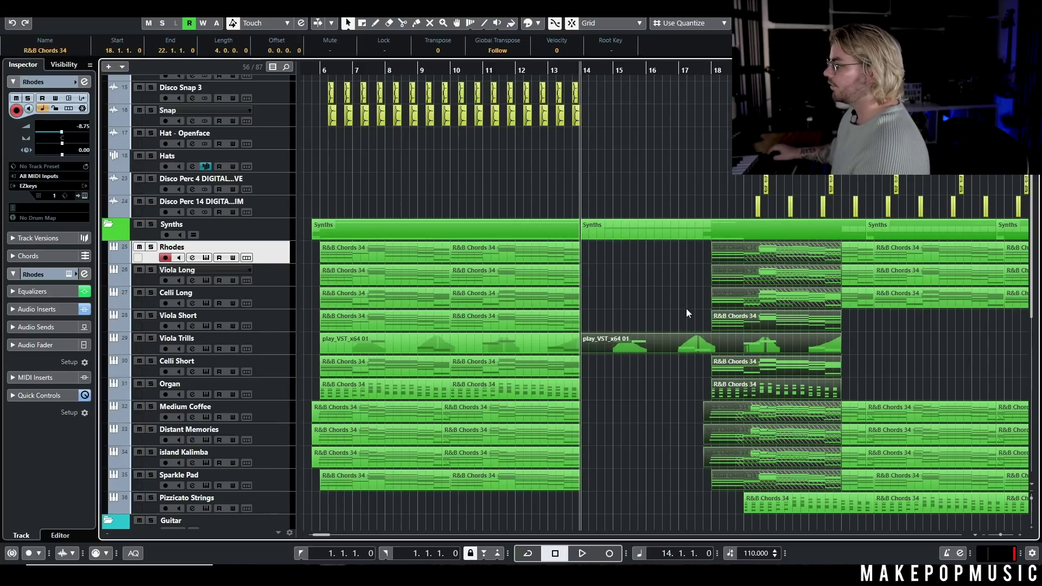
- Move the pasted synth clips so the chords start at bar 14, and delete the Viola Trills copy
left_click_drag(719, 260, 588, 255)
left_click(611, 350)
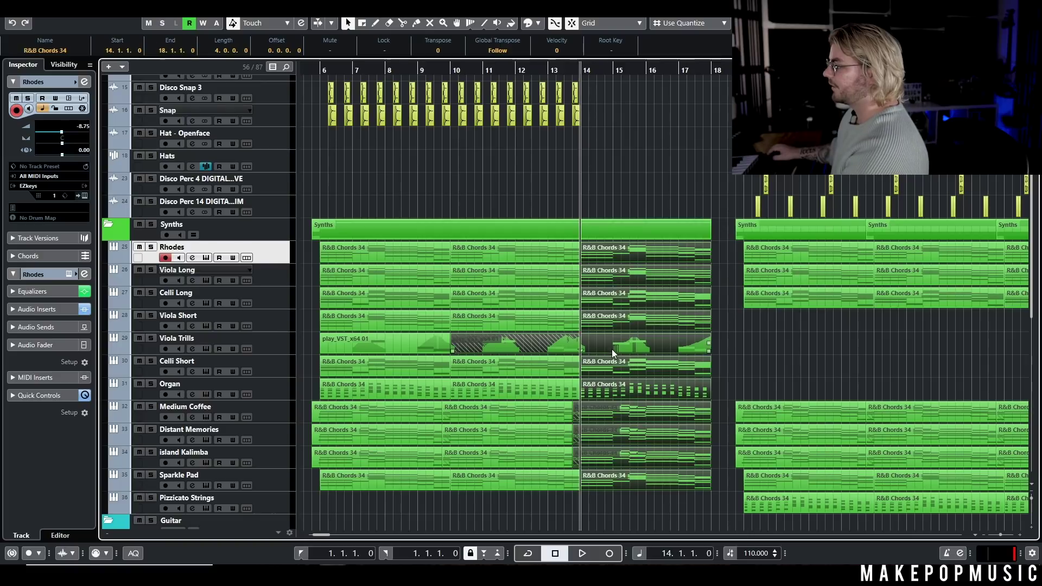
key("Delete")
- Copy the four-bar drum clips from the bar 19 section to bar 14 and play the join
scroll(768, 228, "up", 5)
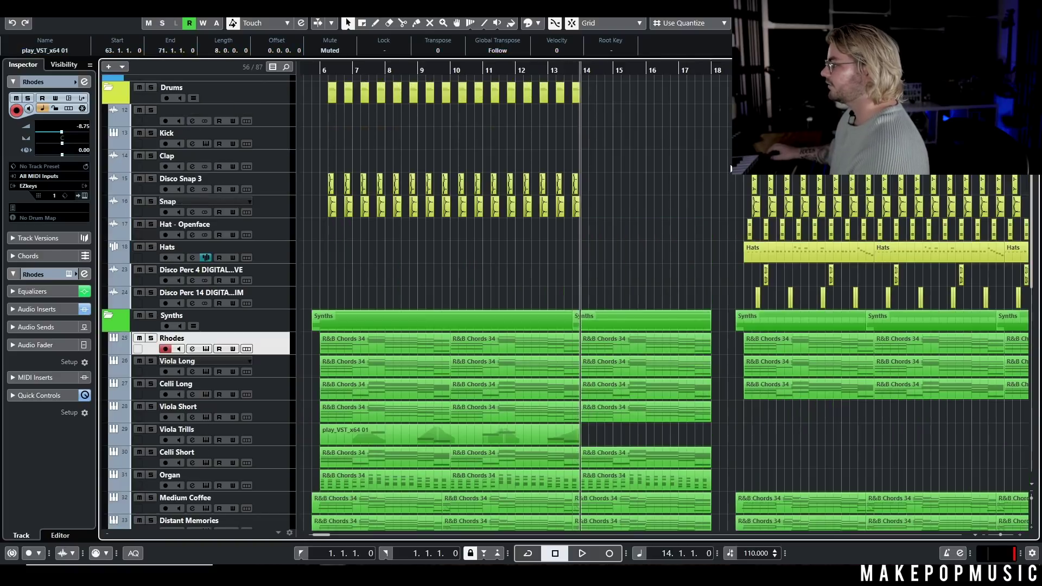
mouse_move(729, 183)
left_mouse_down()
mouse_move(782, 223)
mouse_move(868, 334)
left_mouse_up()
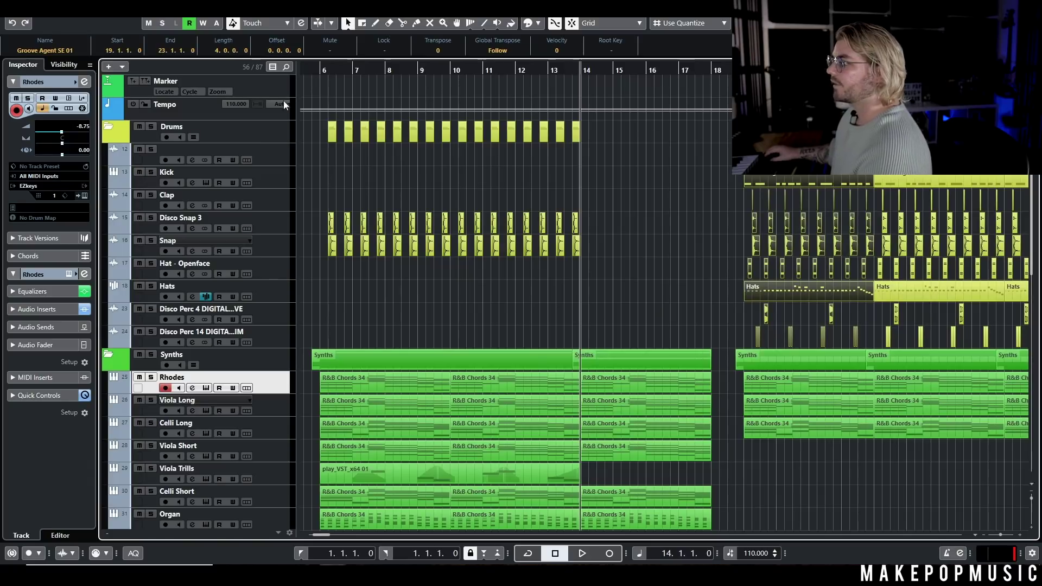
left_click(550, 158)
scroll(549, 167, "down", 5)
key("space")
scroll(597, 200, "up", 2)
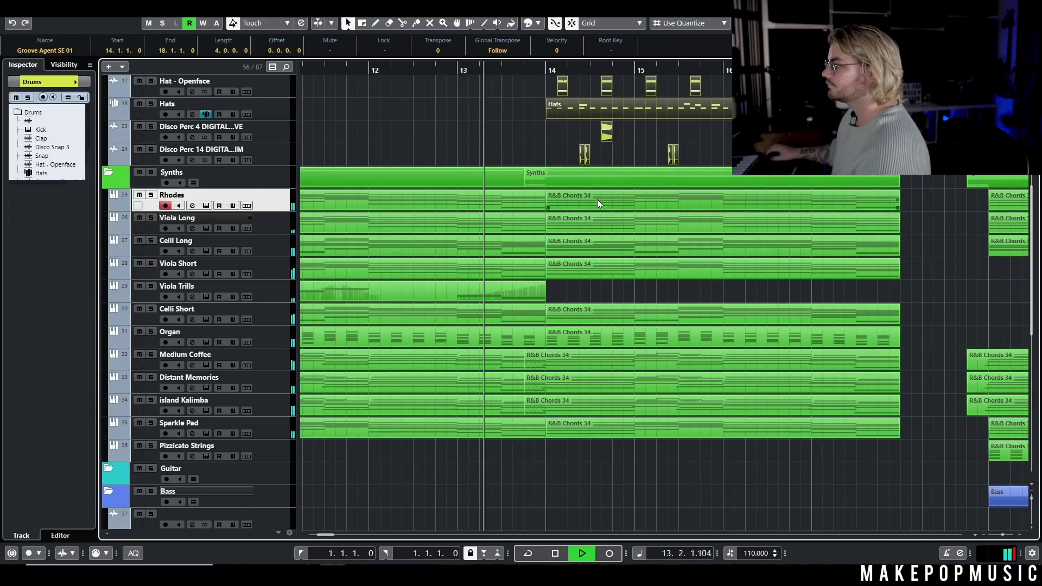
scroll(608, 171, "up", 2)
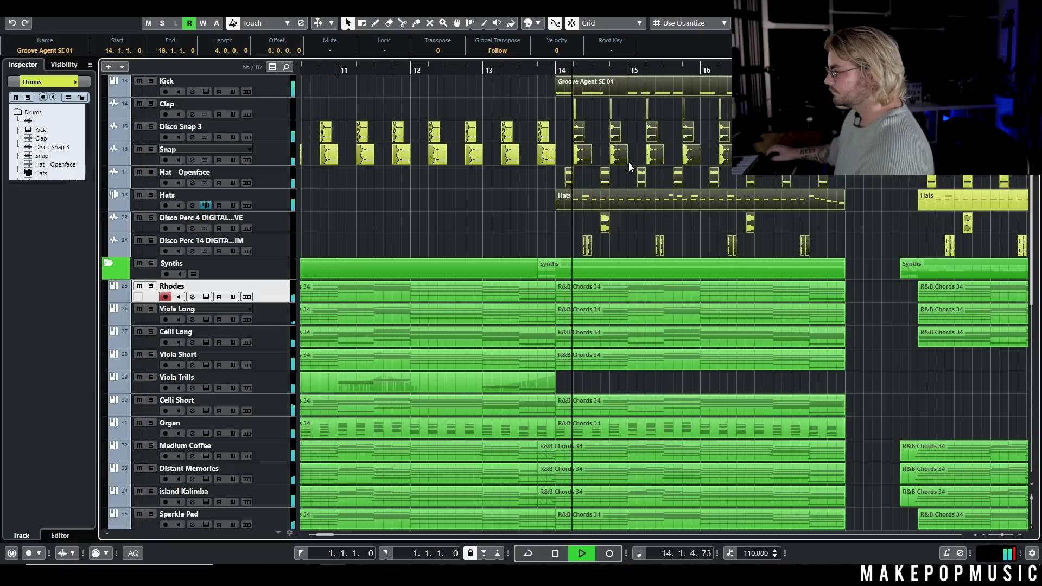
key("space")
- Copy the four-bar 808 clip at bar 19 to bar 14 on the 808 track
scroll(881, 327, "down", 4)
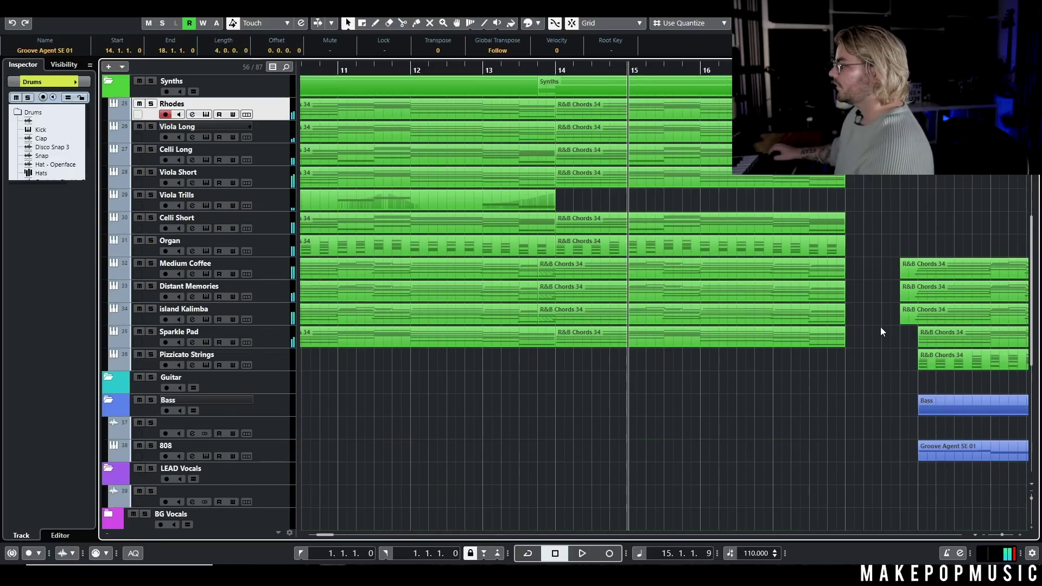
left_click(554, 65)
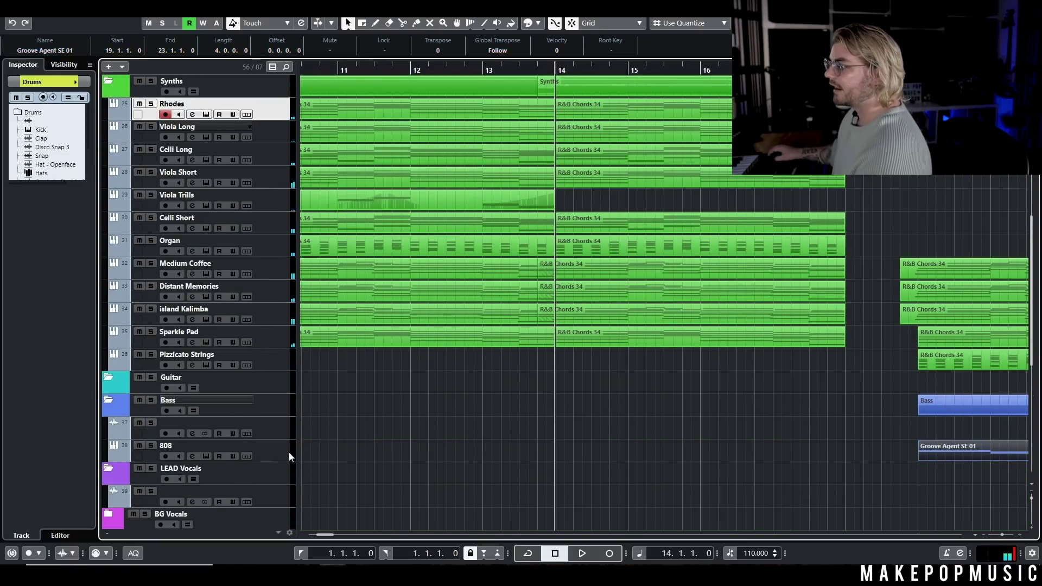
left_click(282, 446)
key("ctrl+v")
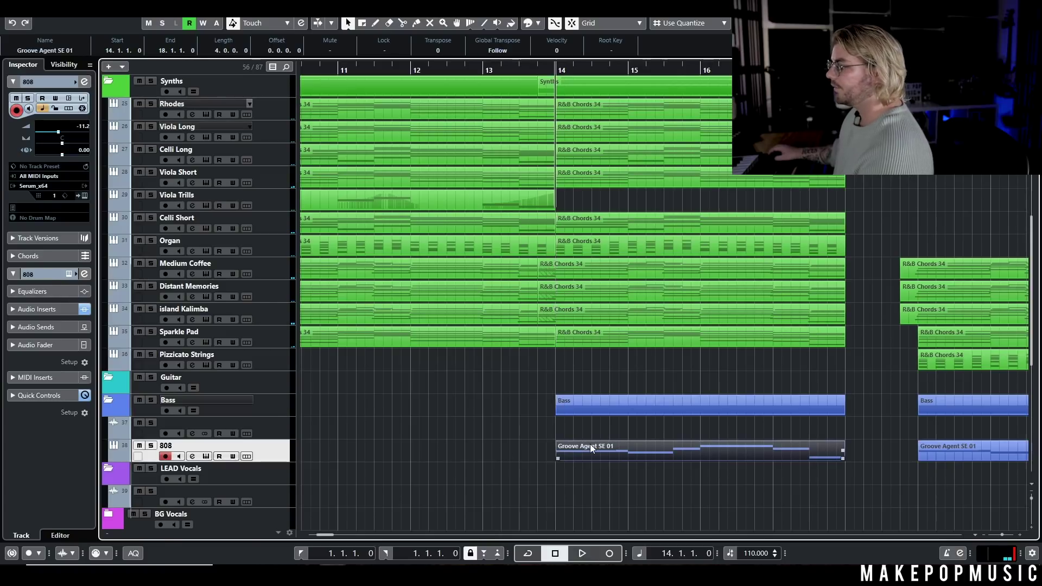
- Shorten the 808 notes in the bar 14 clip by splitting the long ones and deleting the tails to leave gaps
double_click(591, 449)
mouse_move(412, 359)
left_mouse_down()
mouse_move(361, 358)
mouse_move(365, 328)
mouse_move(393, 358)
left_mouse_up()
key("space")
key("space")
left_click(479, 353)
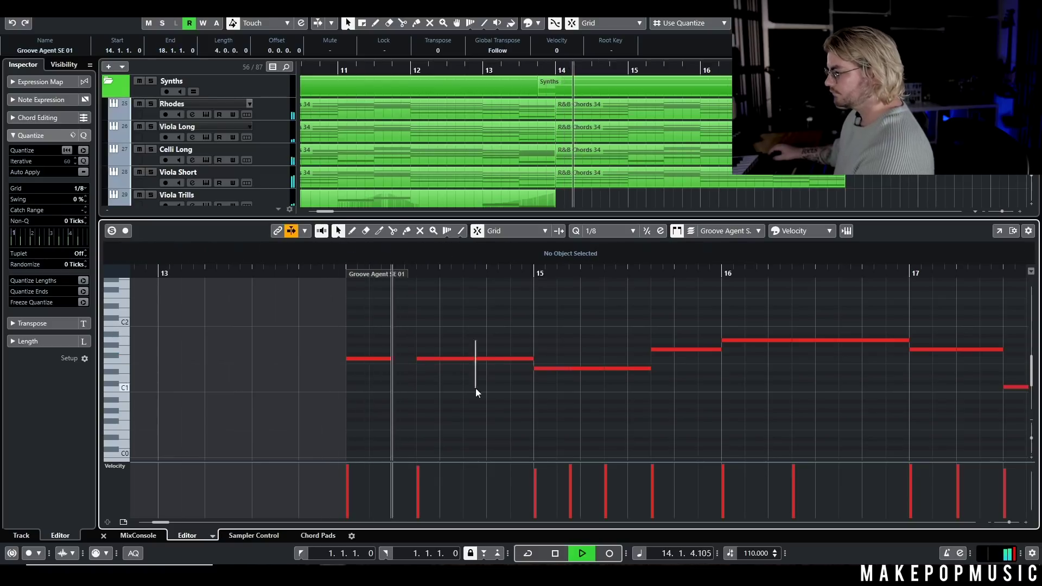
left_click(440, 358, "alt")
key("Delete")
key("space")
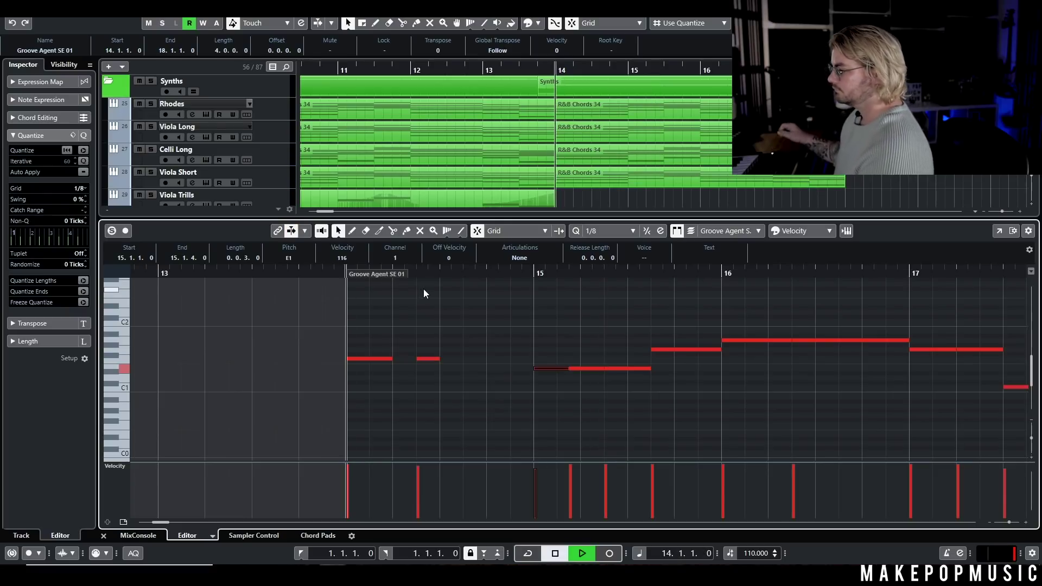
key("space")
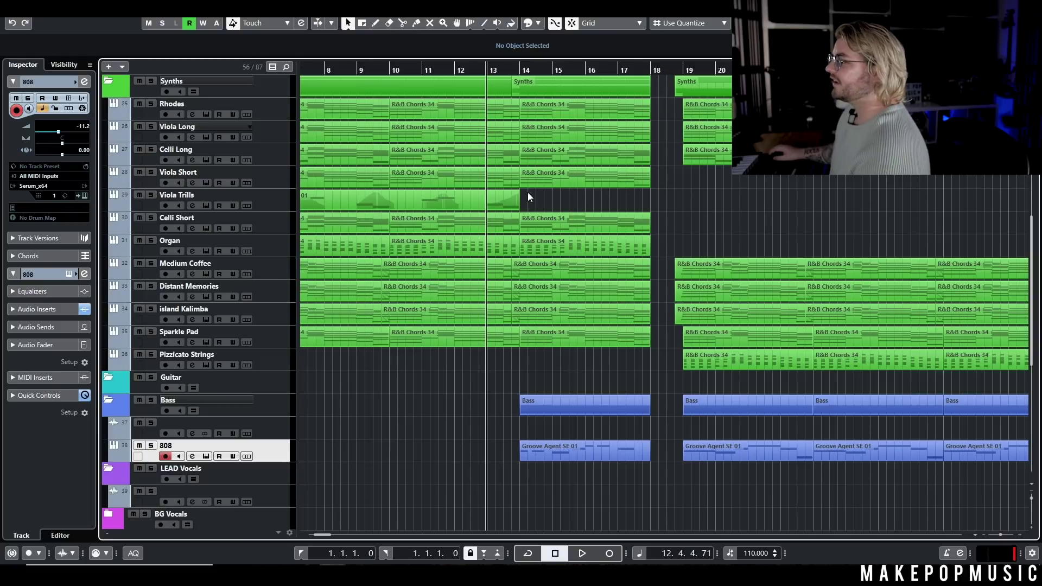
- Compare playback with the Rhodes track muted and unmuted, including from bar 6, and leave it muted
scroll(527, 192, "down", 3)
scroll(518, 178, "up", 4)
scroll(505, 143, "left", 5)
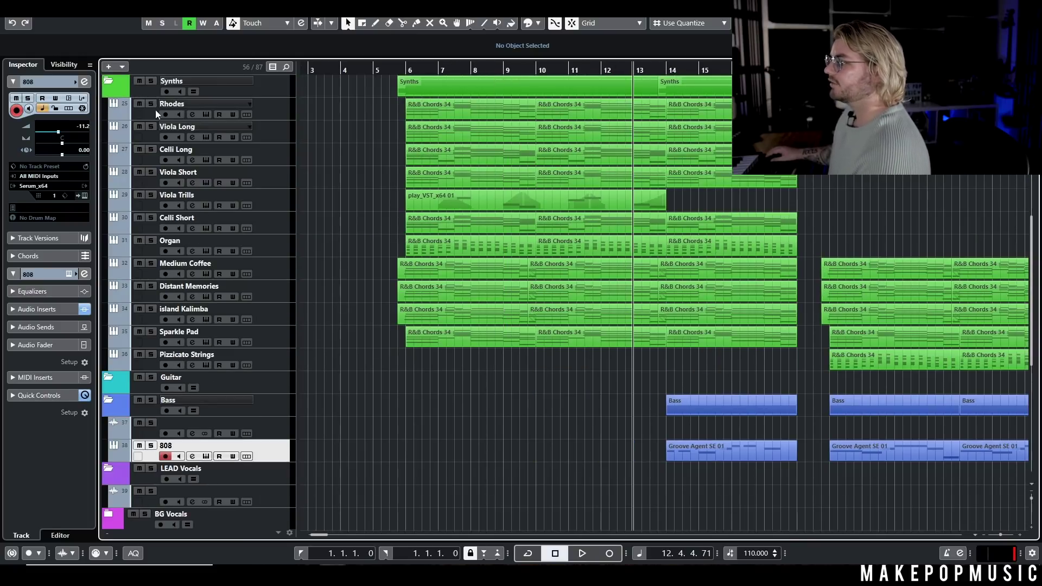
left_click(138, 103)
key("space")
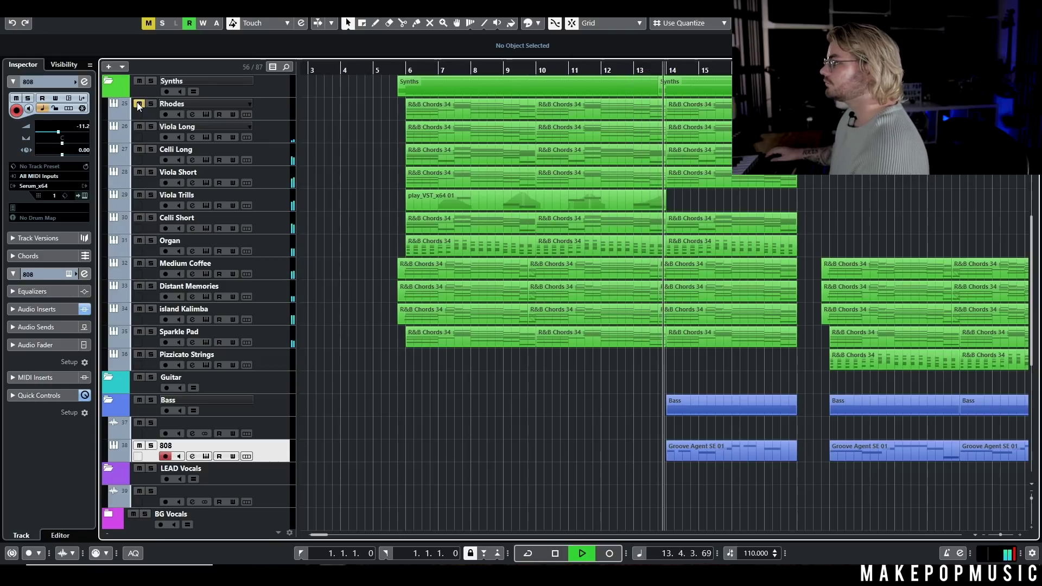
left_click(406, 69)
left_click(138, 103)
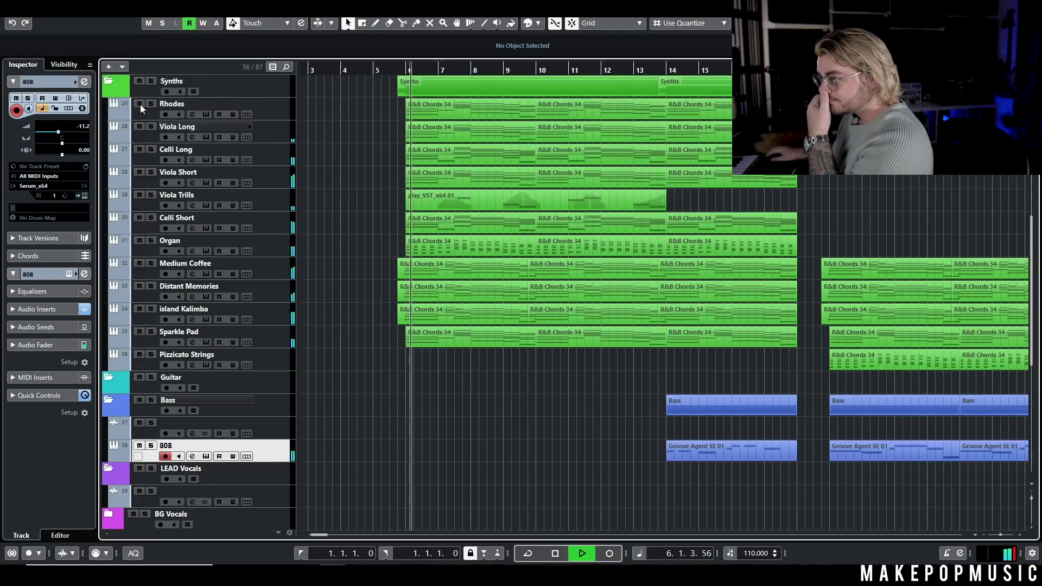
left_click(140, 104)
- Delete the Rhodes clips between bars 6 and 18
left_click(434, 110)
key("space")
key("Delete")
- Copy the Pizzicato Strings clip from bar 19 to bar 14 and play the lead-in to the new section
left_click(849, 360)
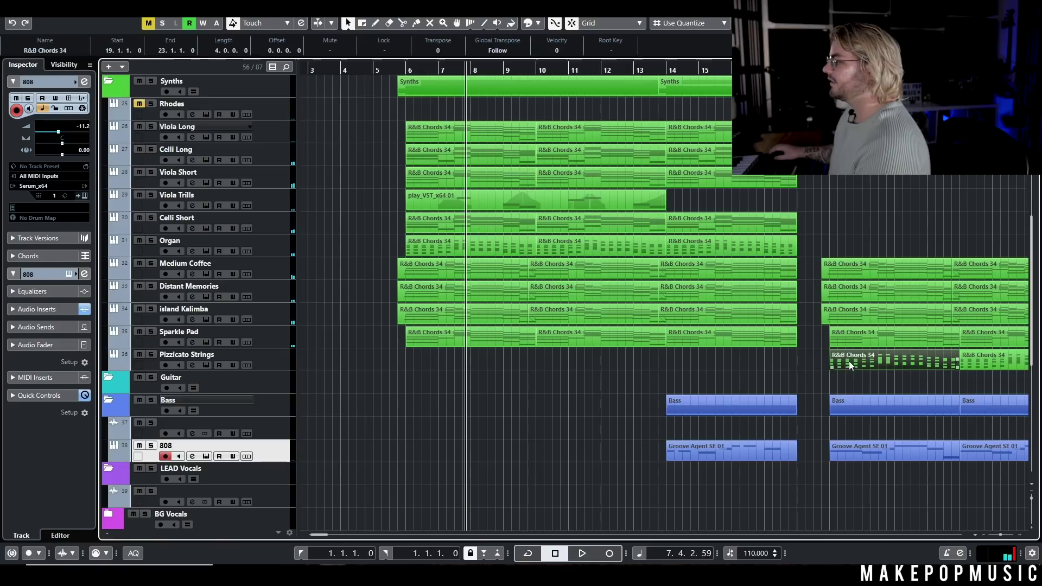
left_click(667, 70)
left_click(272, 363)
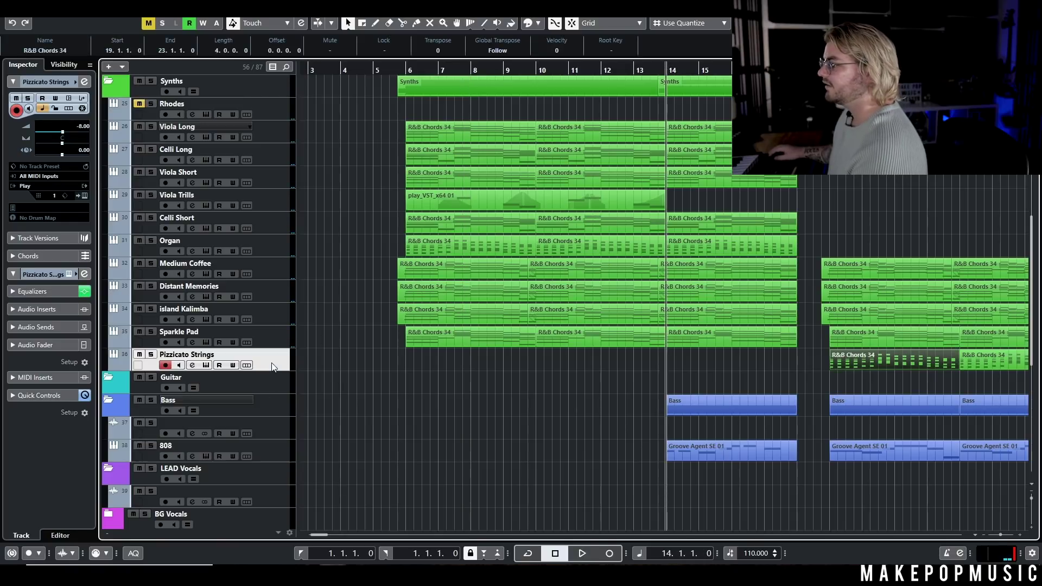
key("ctrl+v")
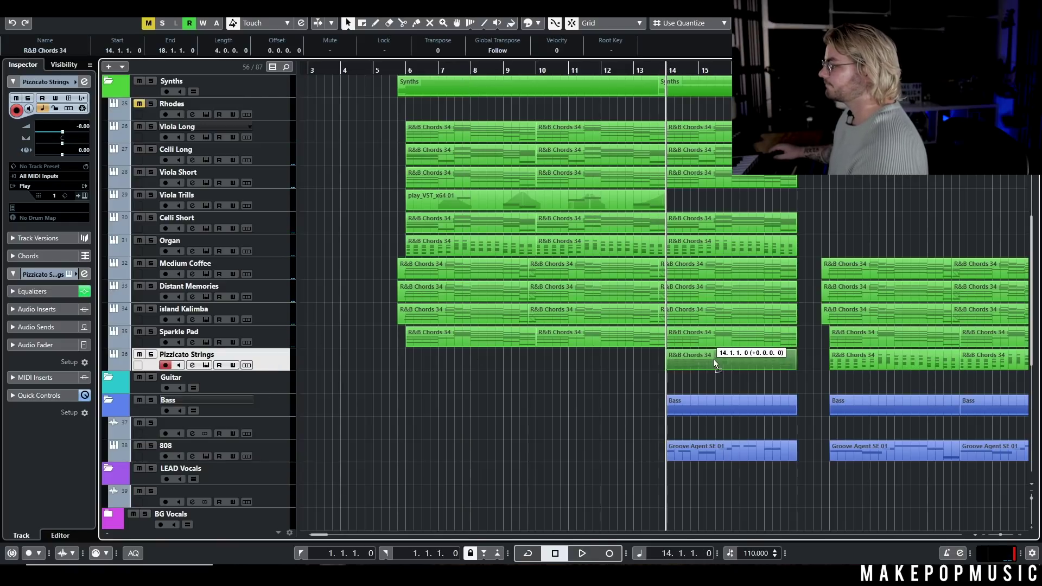
left_click(622, 70)
key("space")
key("g")
scroll(678, 217, "right", 2)
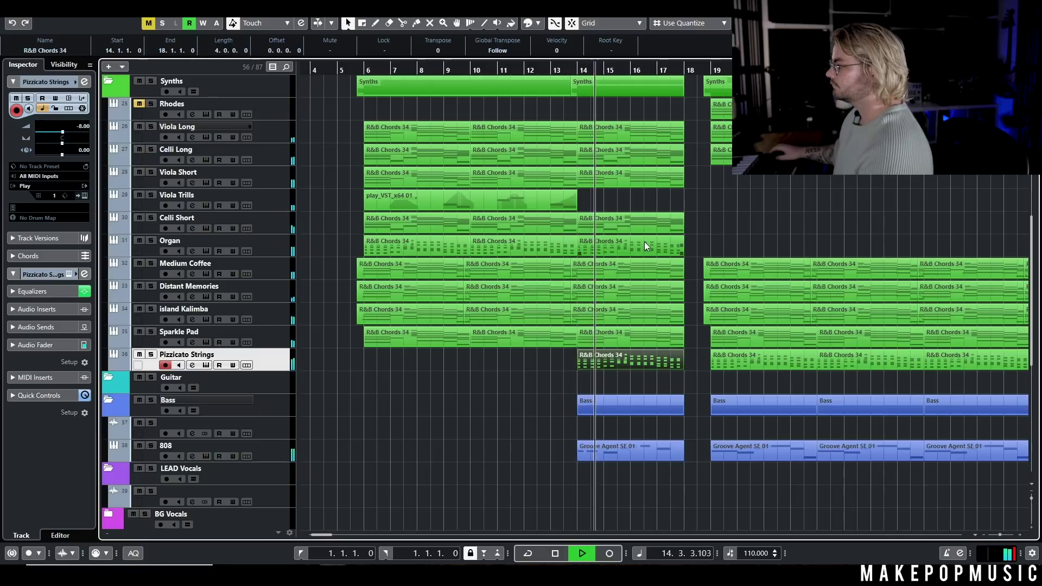
- Trim the ends of the synth clips in the bar 14 section back to 17.3
scroll(643, 242, "up", 4)
key("h")
key("h")
key("h")
key("h")
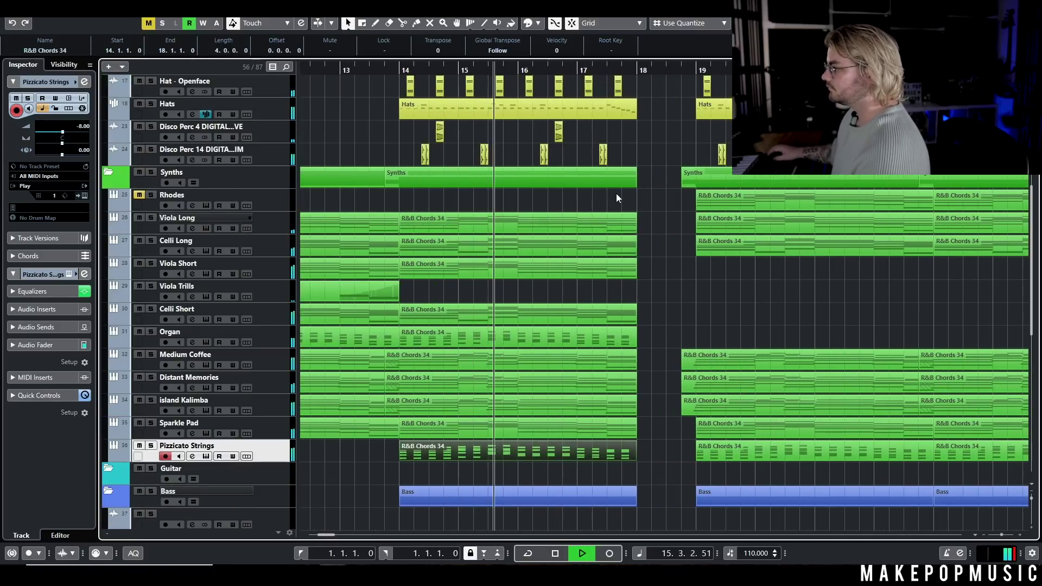
left_click_drag(633, 186, 607, 186)
scroll(624, 217, "up", 8)
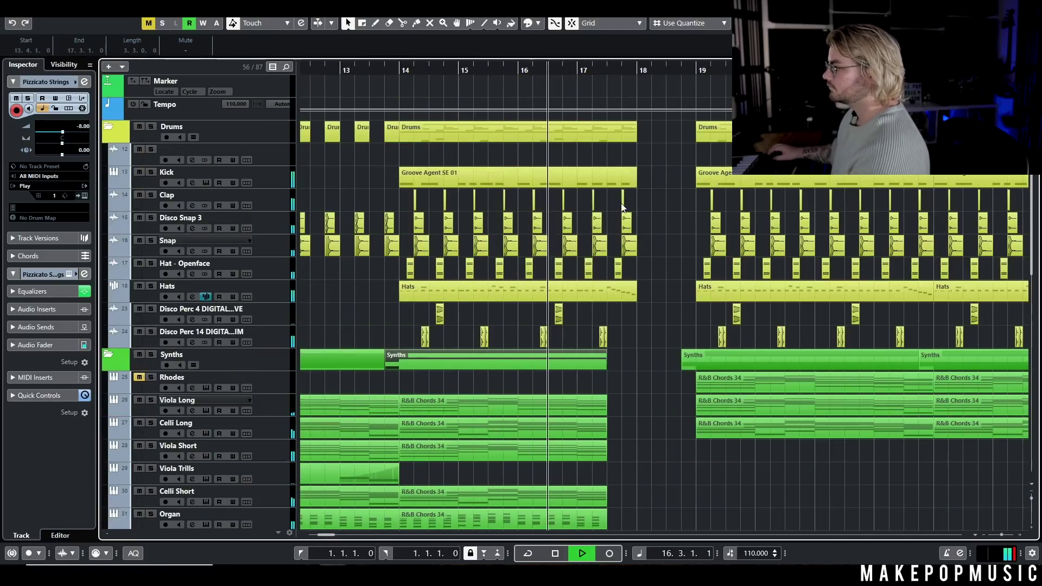
- Split the drum clips at 17.3 and delete the parts between there and bar 18
key("h")
key("h")
key("h")
left_click_drag(593, 163, 597, 306)
key("3")
left_click(587, 187)
key("1")
left_click_drag(597, 158, 634, 312)
key("Delete")
- Move all clips of the section starting at bar 19 one bar earlier to bar 18, and play the transition
key("space")
key("g")
key("g")
key("g")
key("g")
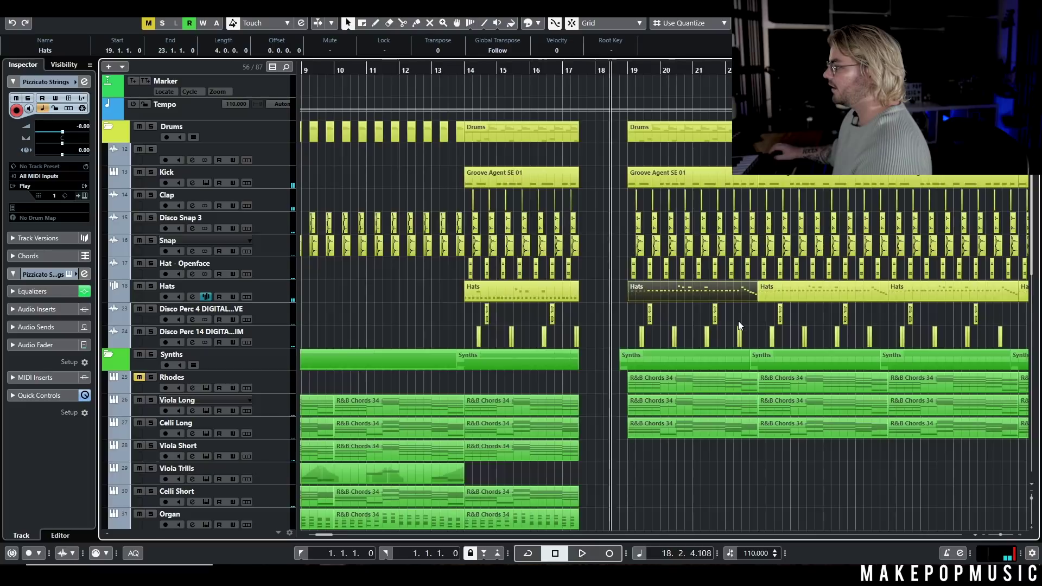
left_click(746, 328)
scroll(978, 439, "down", 8)
scroll(988, 435, "up", 8)
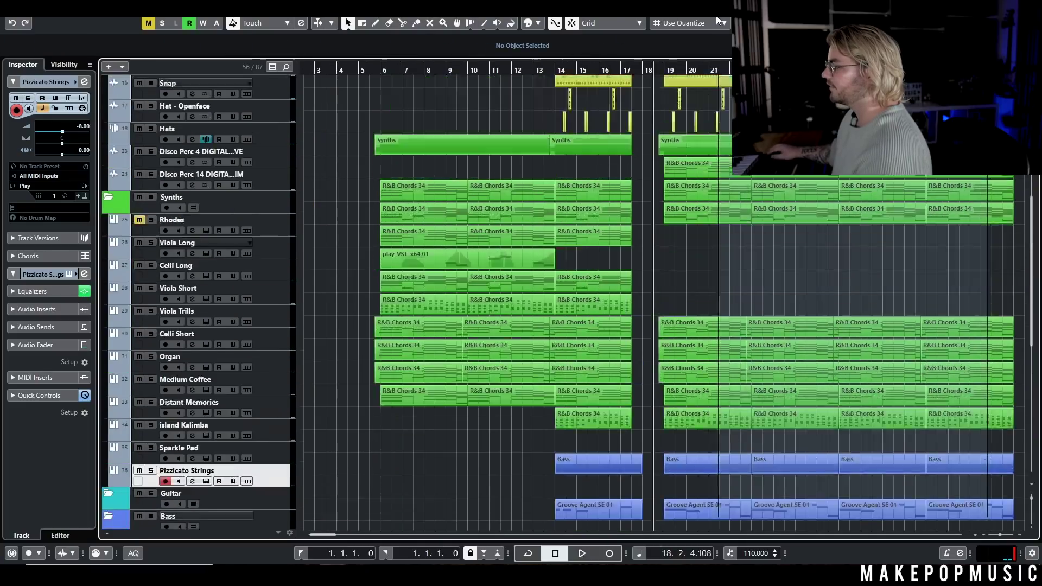
key("h")
key("h")
key("h")
key("h")
key("ctrl+shift+End")
key("space")
key("g")
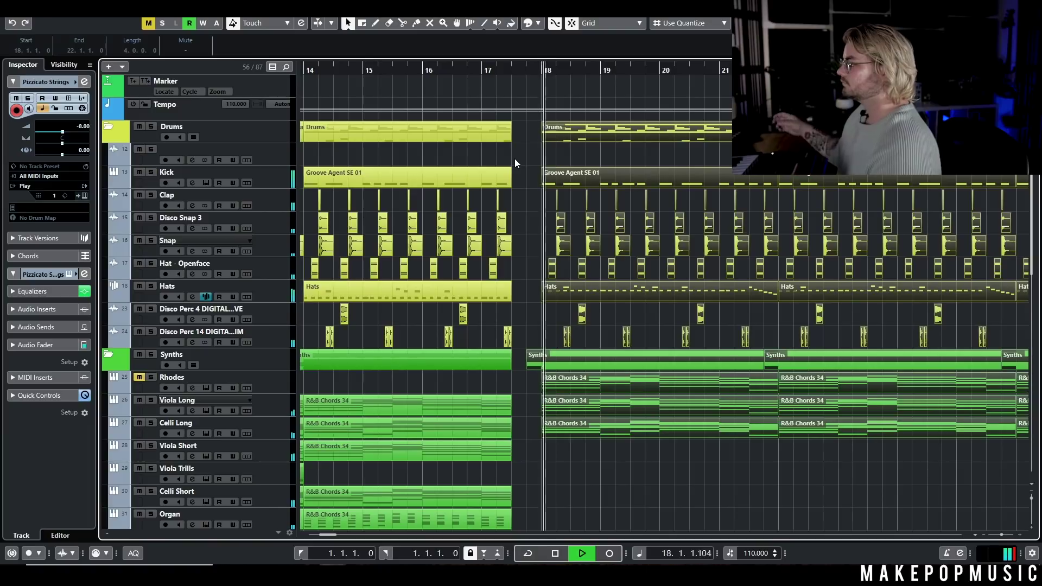
key("space")
- Play the Cymbal - Electric Crash swell from 13.3 into the bar 14 section
key("g")
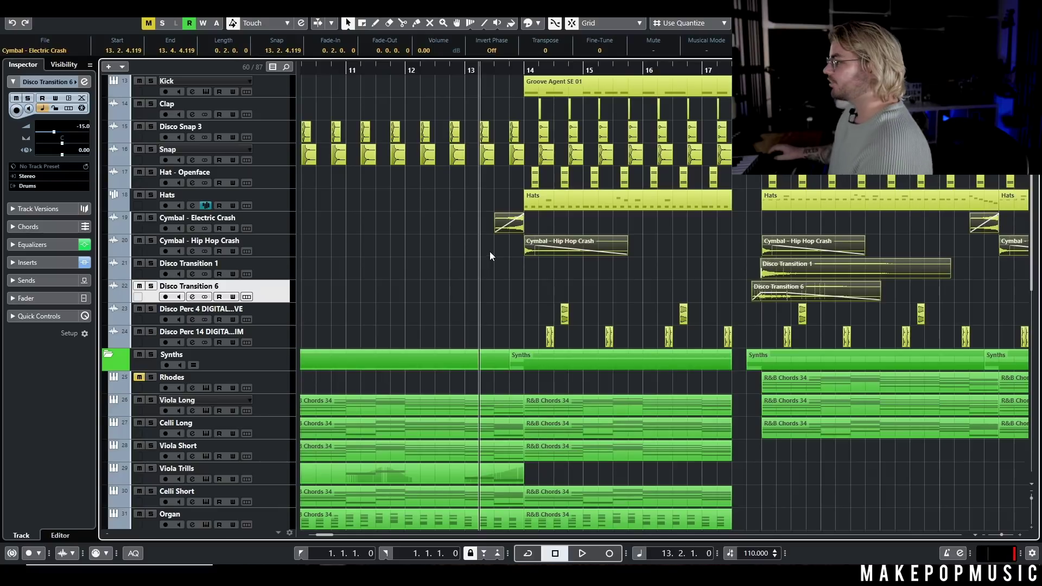
left_click(502, 223)
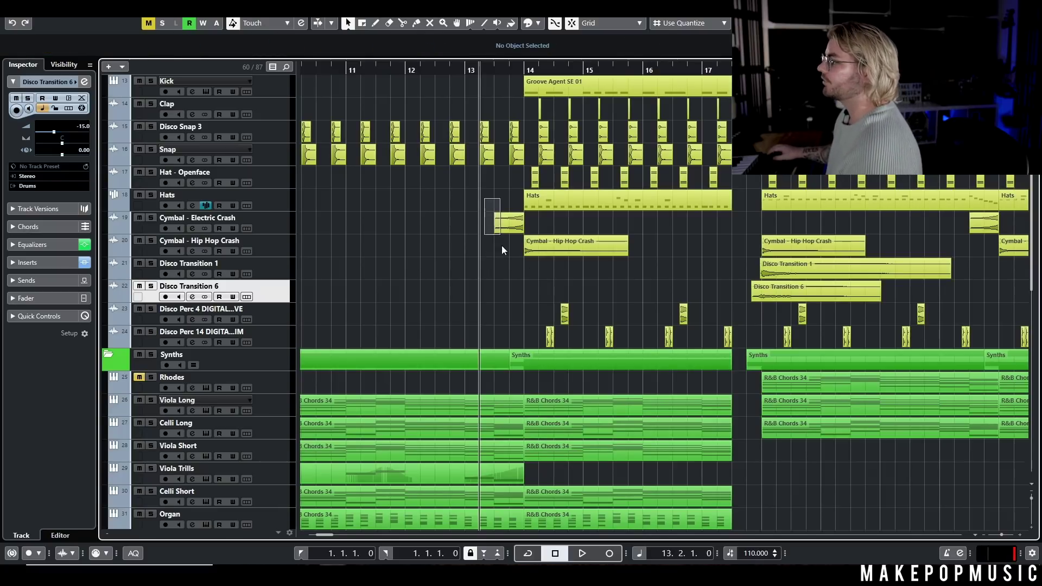
left_click(494, 70)
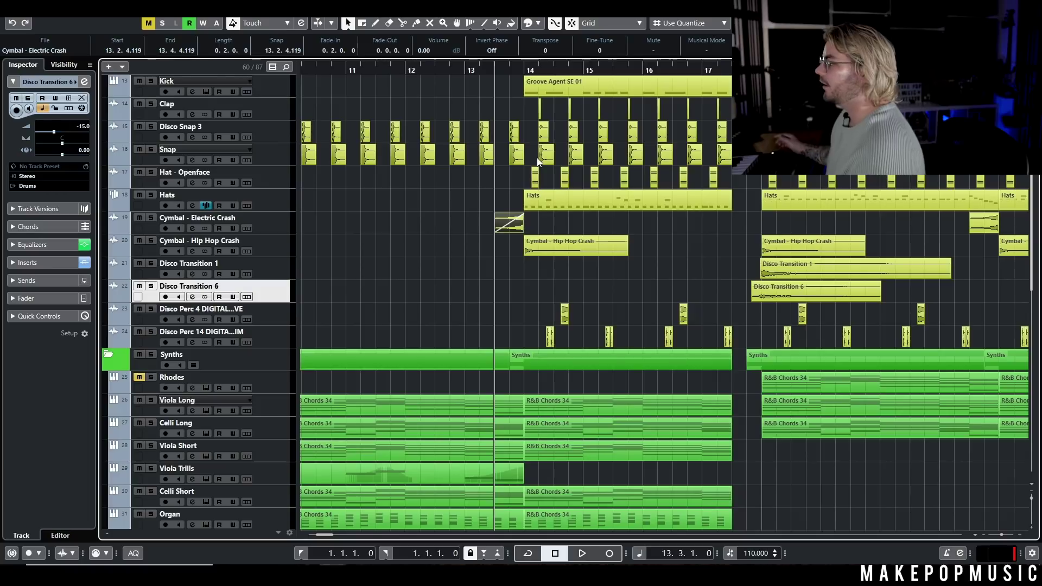
key("space")
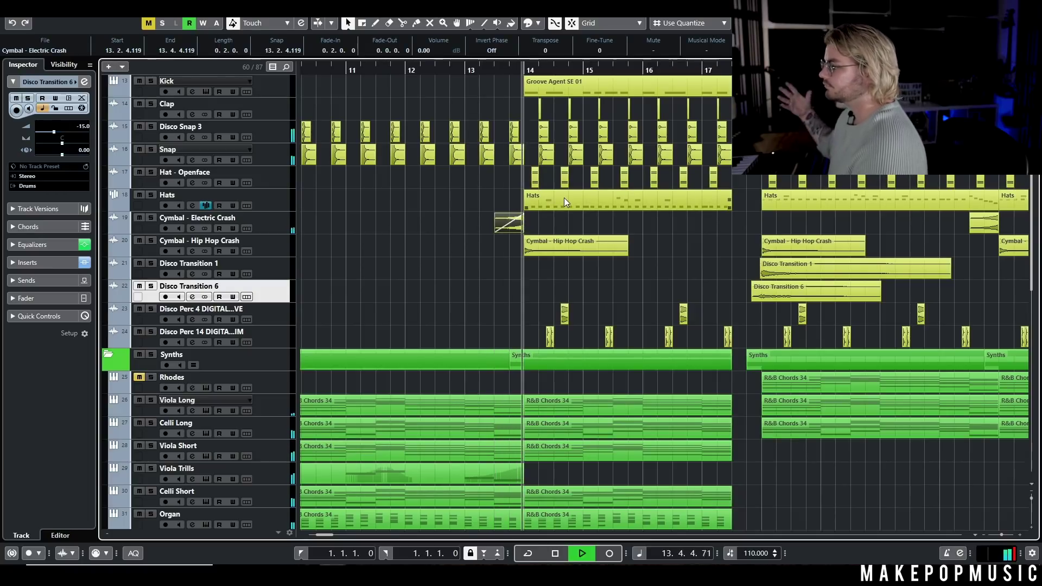
scroll(620, 236, "right", 2)
scroll(618, 233, "right", 2)
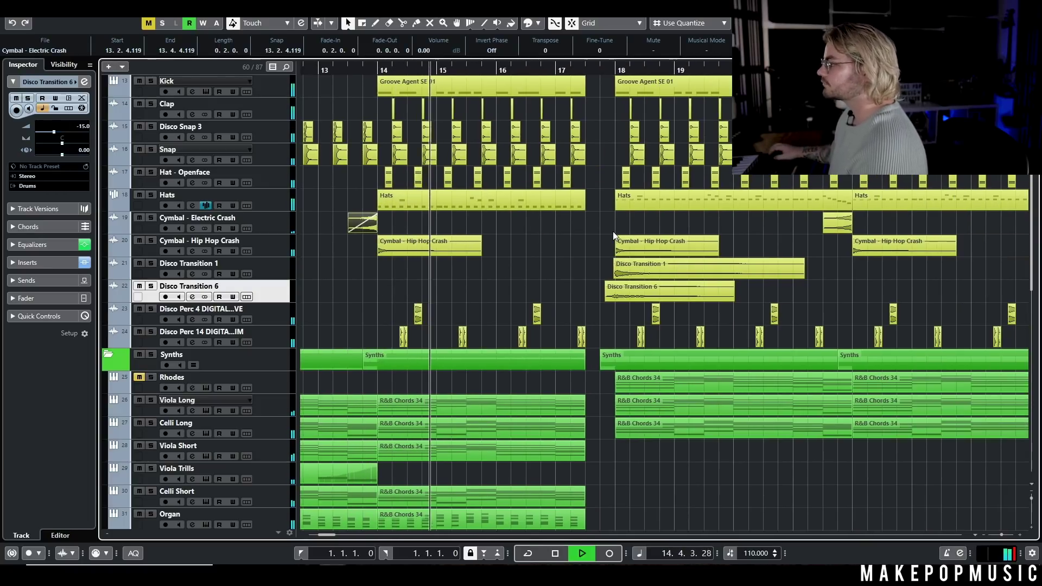
key("space")
- Play the transition from 17.3 into the bar 18 section
left_click(586, 174)
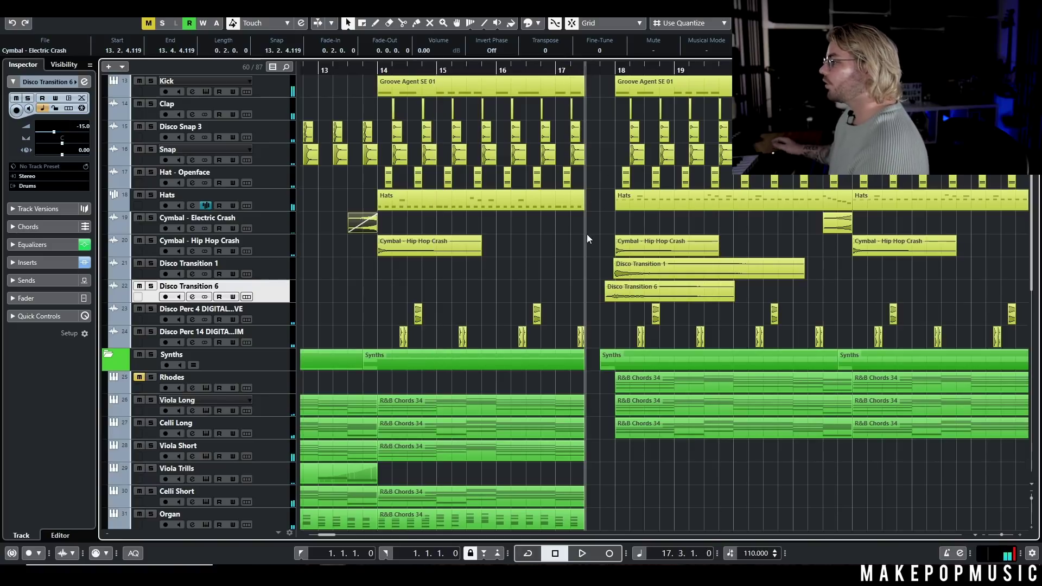
key("space")
scroll(598, 234, "right", 2)
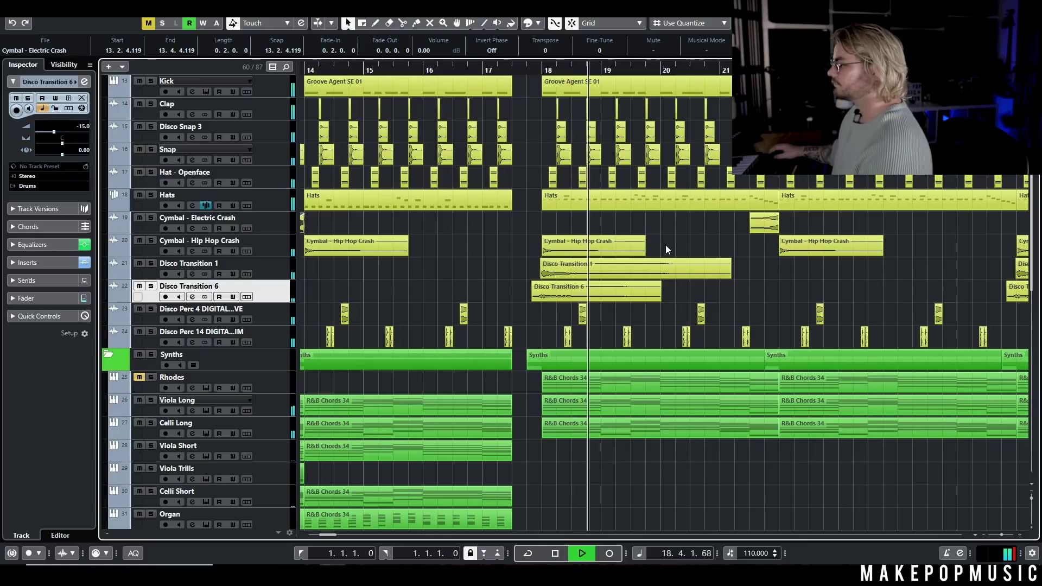
key("space")
- Audition bar 18 with Disco Transition 1 muted, and with Disco Transition 6 and Disco Transition 1 each soloed
left_click(623, 245)
left_click(616, 268)
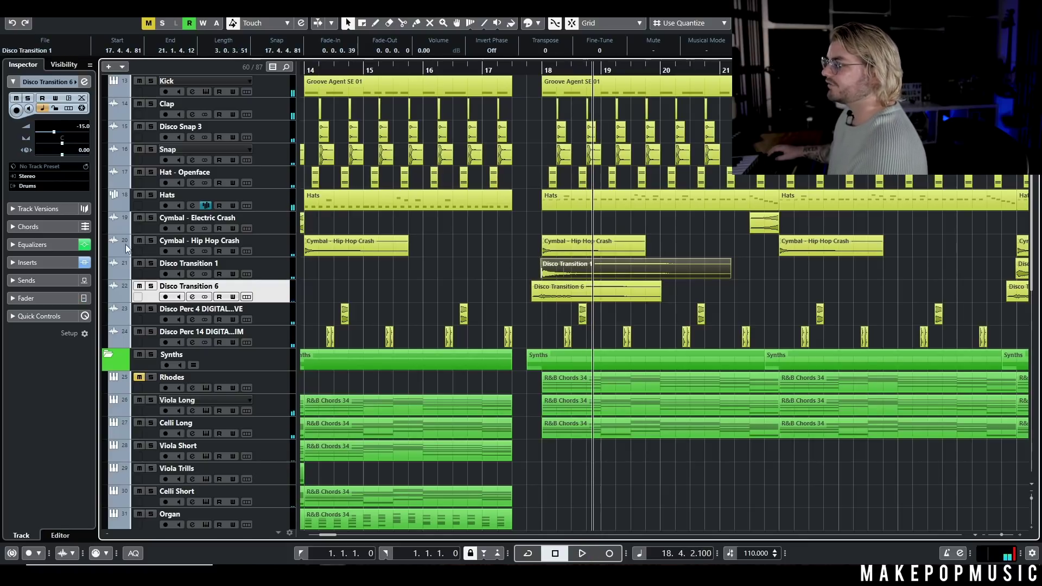
left_click(542, 71)
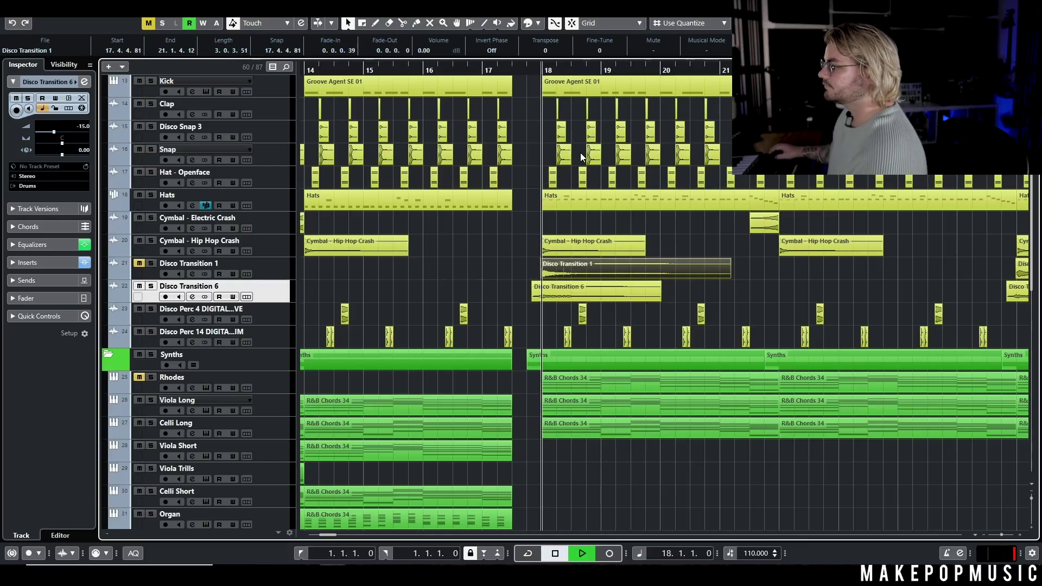
left_click(151, 286)
left_click(544, 70)
key("space")
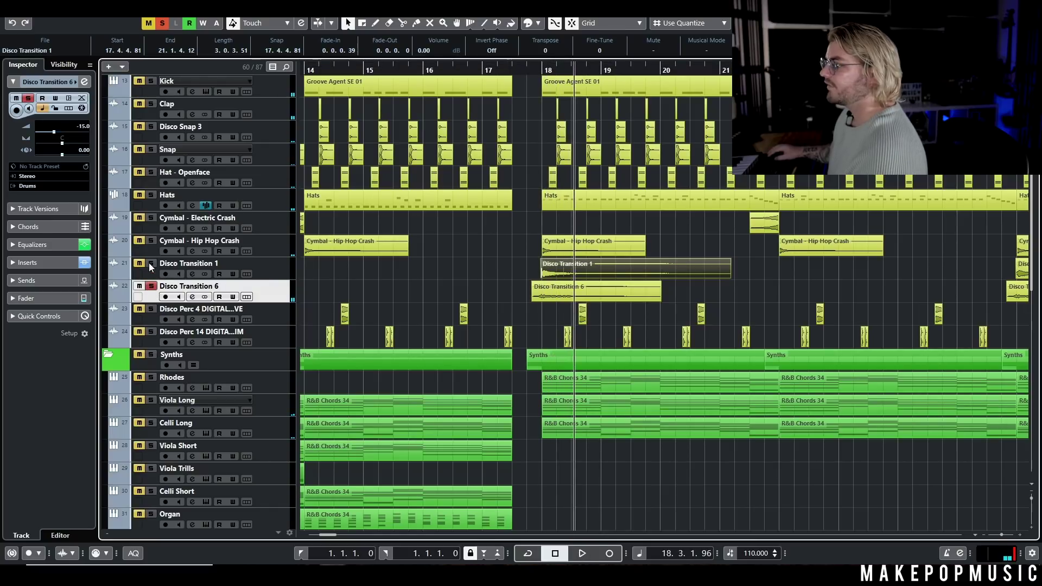
scroll(520, 85, "down", 1)
key("space")
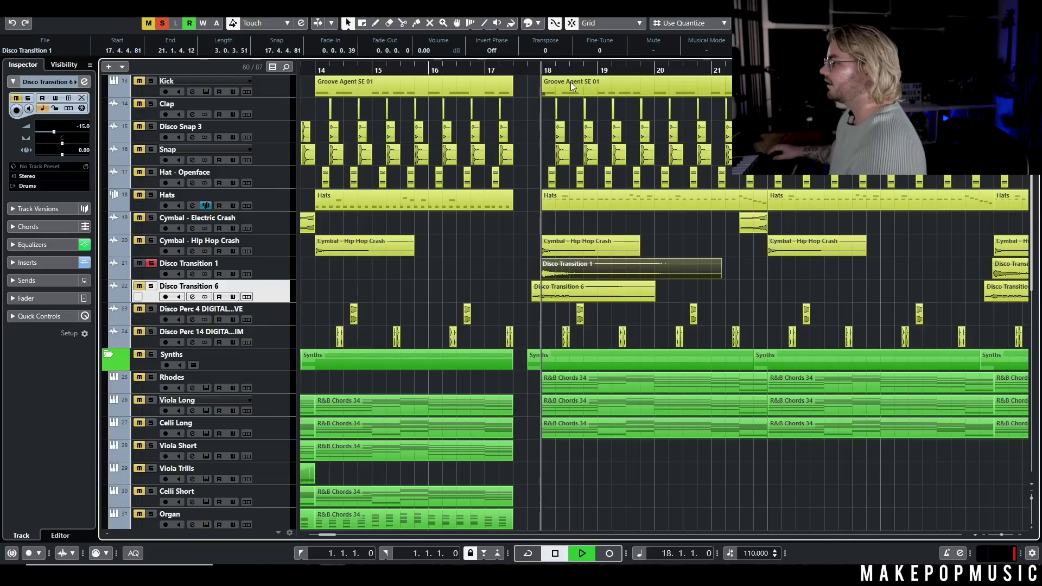
left_click(151, 263)
key("space")
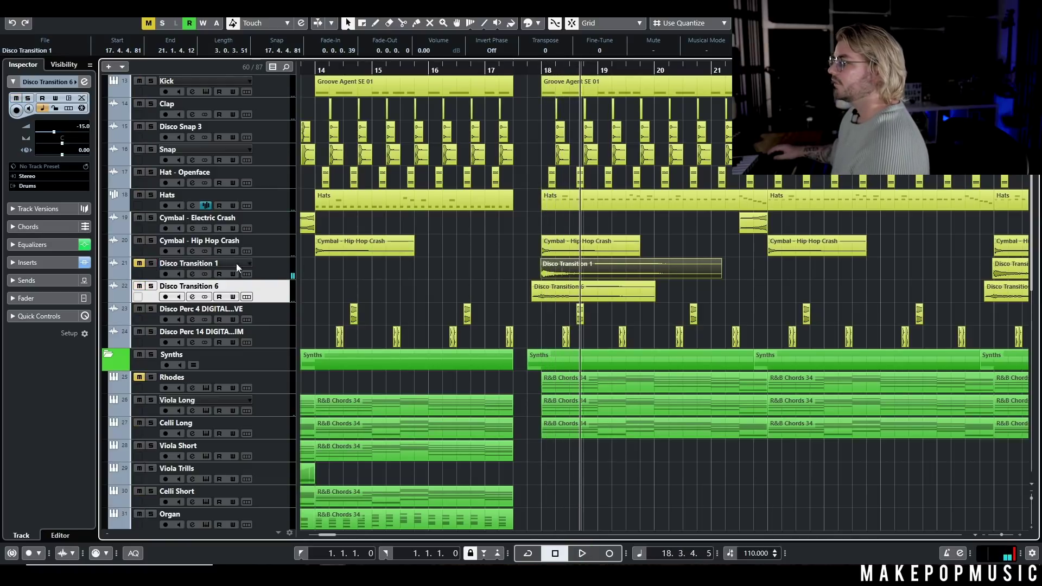
scroll(418, 250, "down", 2)
scroll(462, 78, "left", 4)
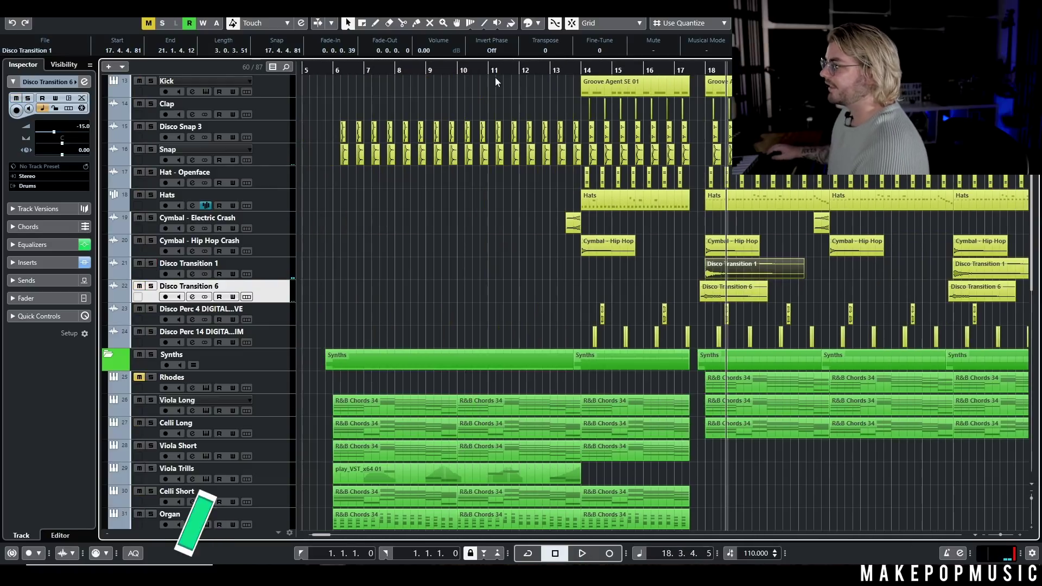
scroll(483, 251, "down", 2)
scroll(483, 252, "left", 2)
left_click_drag(419, 314, 608, 336)
left_click(350, 71)
key("Home")
key("ctrl+v")
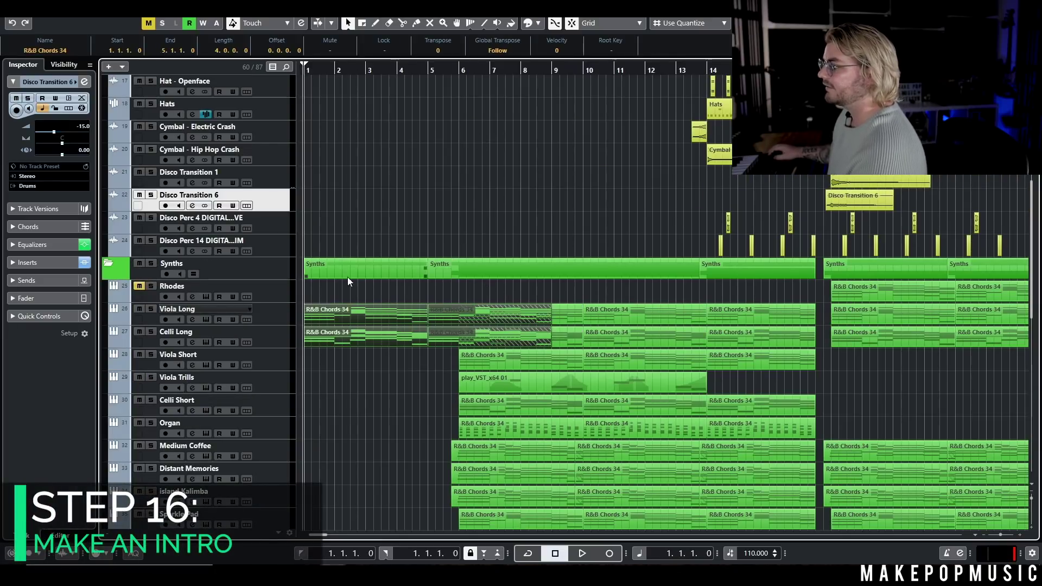
key("Delete")
- Shift all clips in the arrangement one bar later so the first string clips begin at bar 7
key("g")
scroll(920, 352, "down", 8)
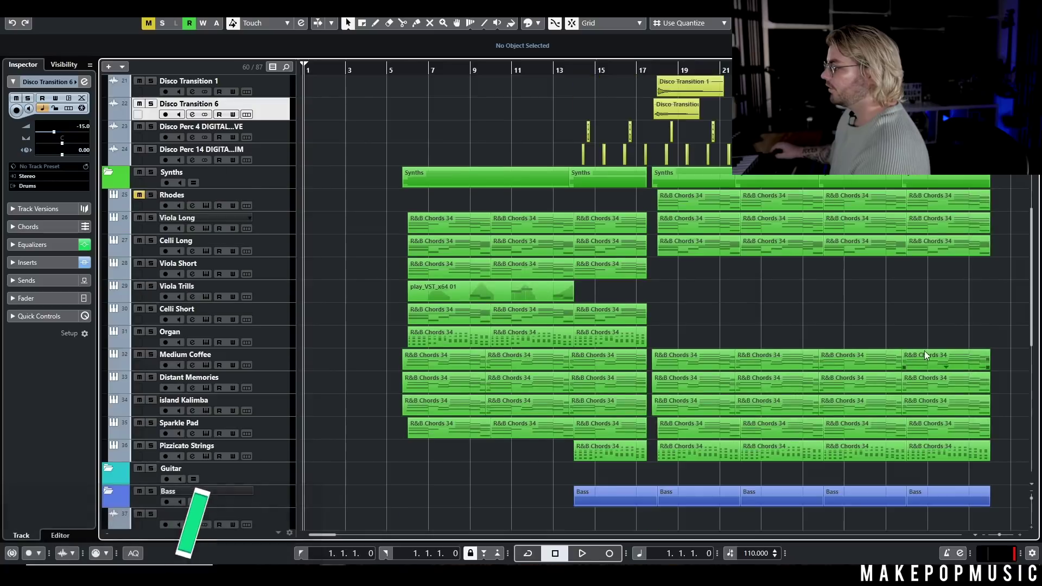
scroll(440, 361, "up", 10)
scroll(440, 361, "down", 4)
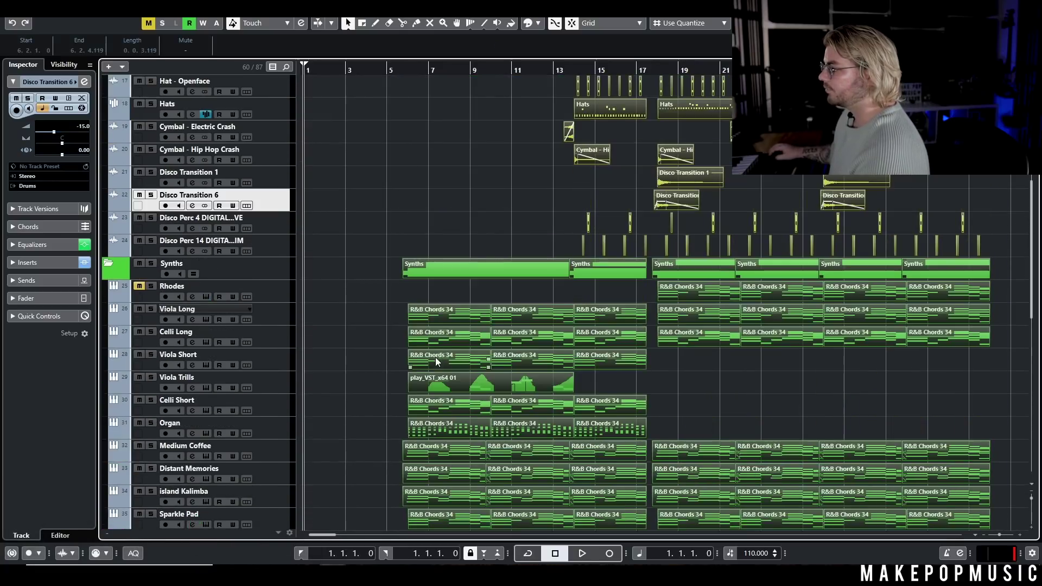
key("ctrl+a")
left_click_drag(418, 322, 439, 322)
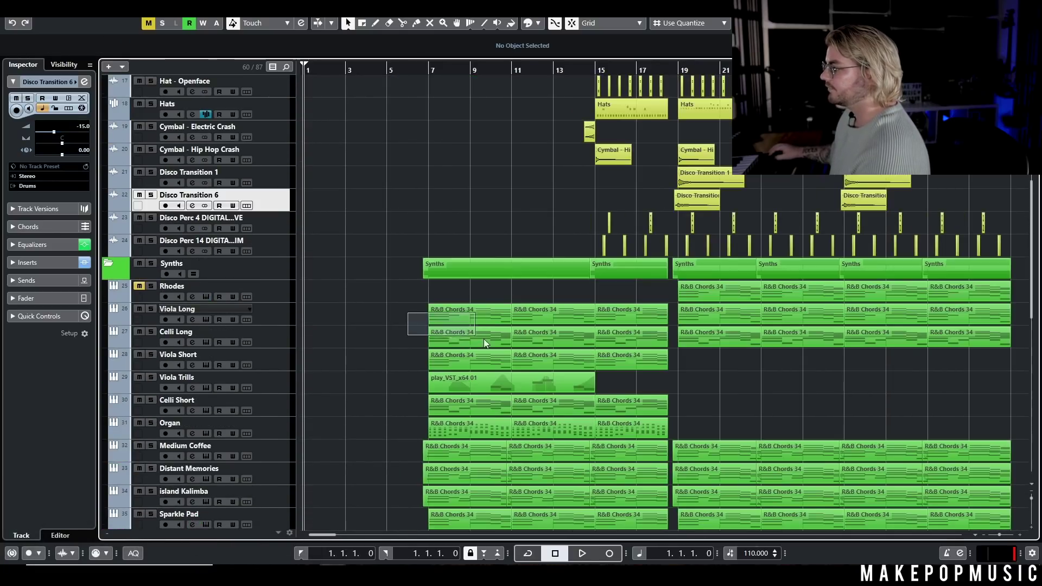
- Paste copies of the first Viola Long and Celli Long clips at bar 3 as an intro, and play them
left_click(360, 68)
key("ctrl+v")
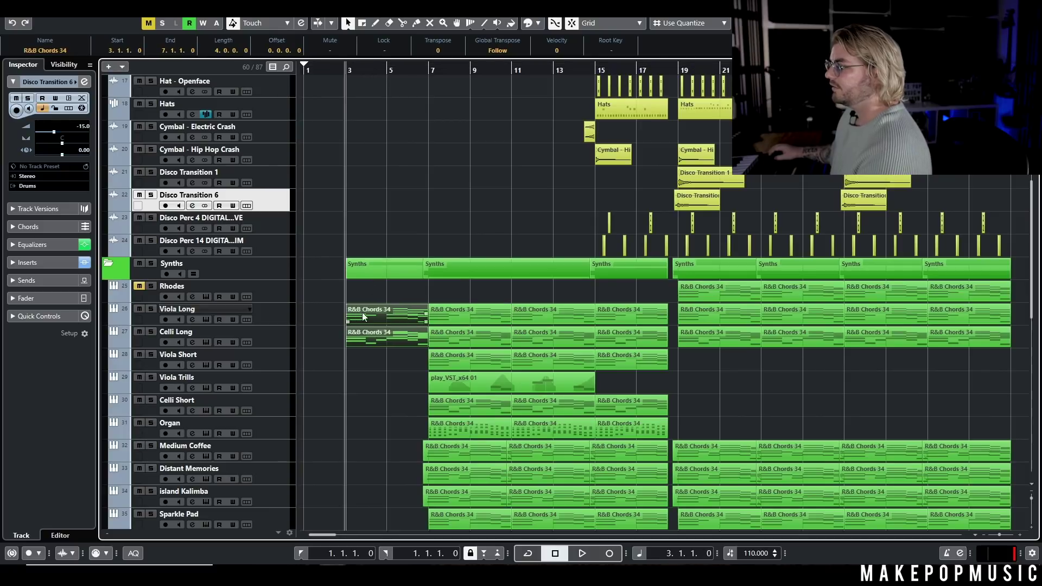
key("space")
scroll(360, 285, "down", 15)
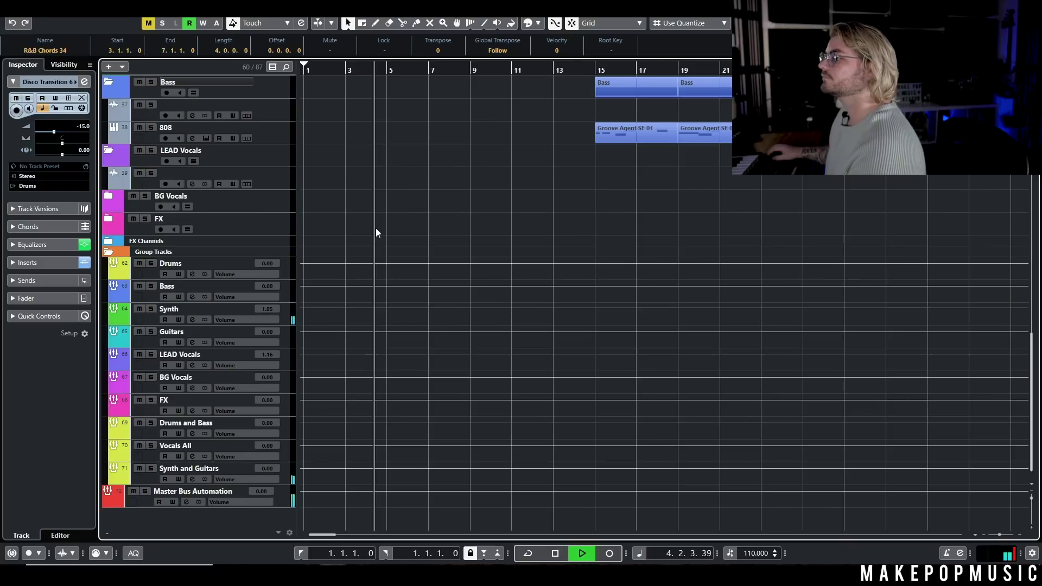
key("space")
- Open RC-20 Retro Color on the Synth group, play the intro from bar 3, and lower the Magnitude with automation writing enabled
left_click(194, 324)
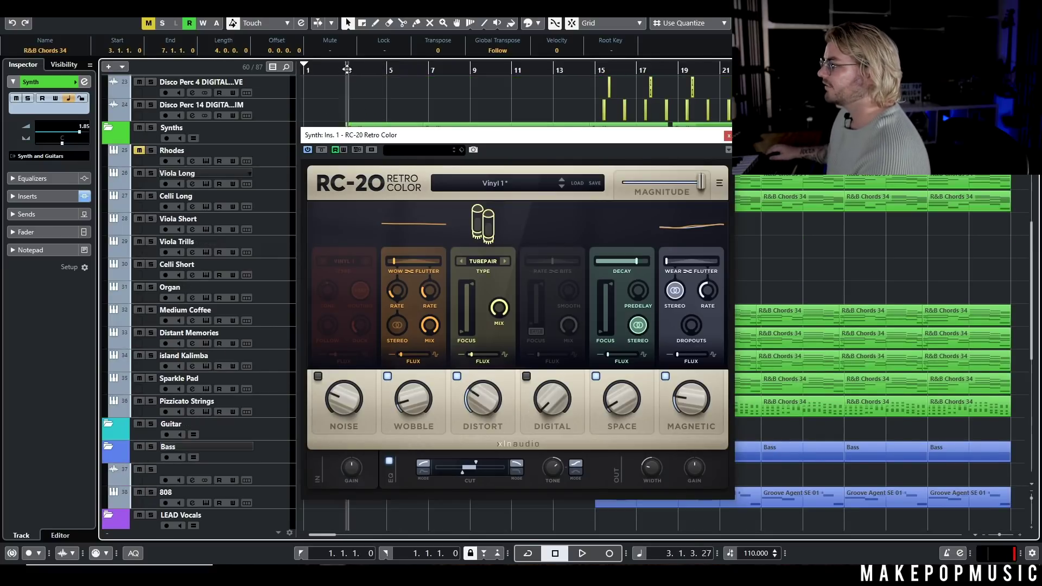
left_click_drag(347, 69, 381, 126)
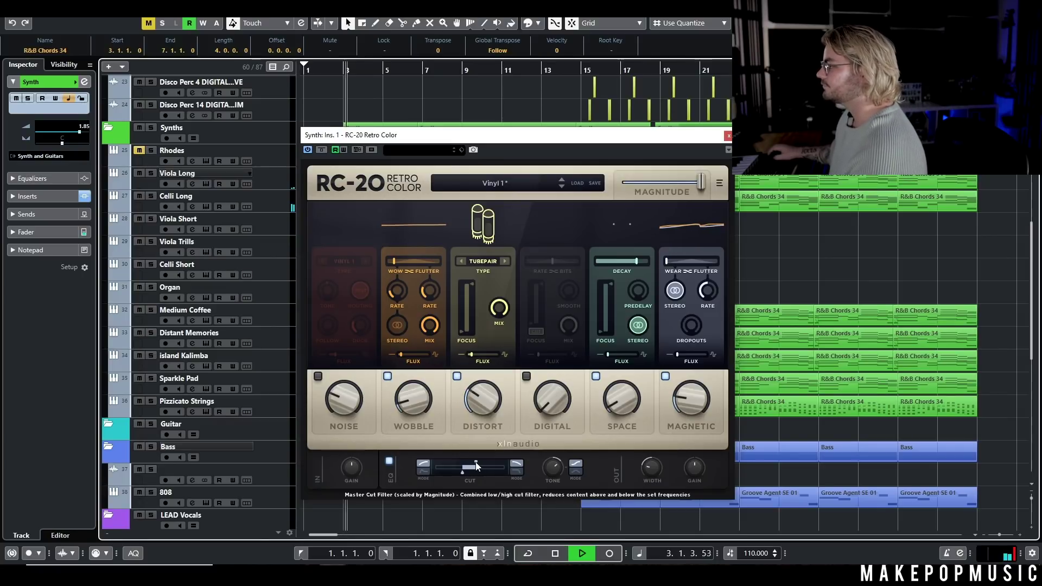
left_click_drag(497, 147, 498, 219)
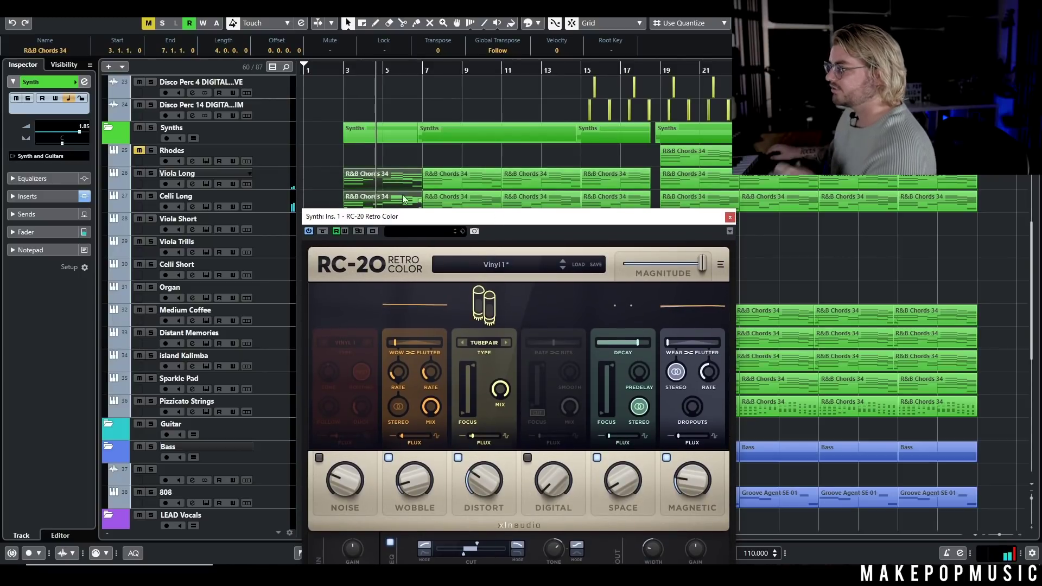
scroll(497, 168, "down", 3)
scroll(497, 168, "up", 5)
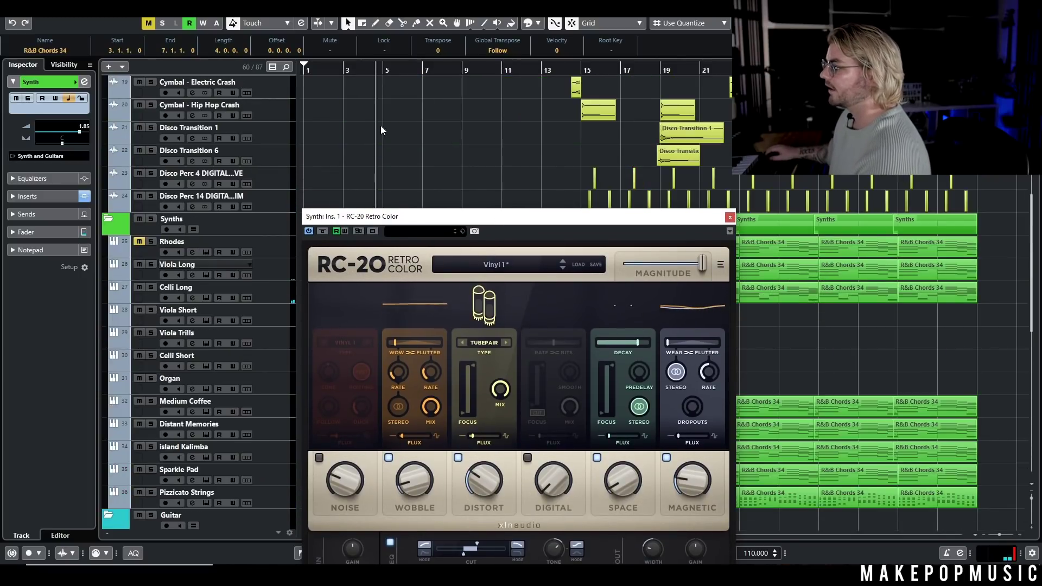
left_click(343, 231)
left_click_drag(706, 262, 678, 264)
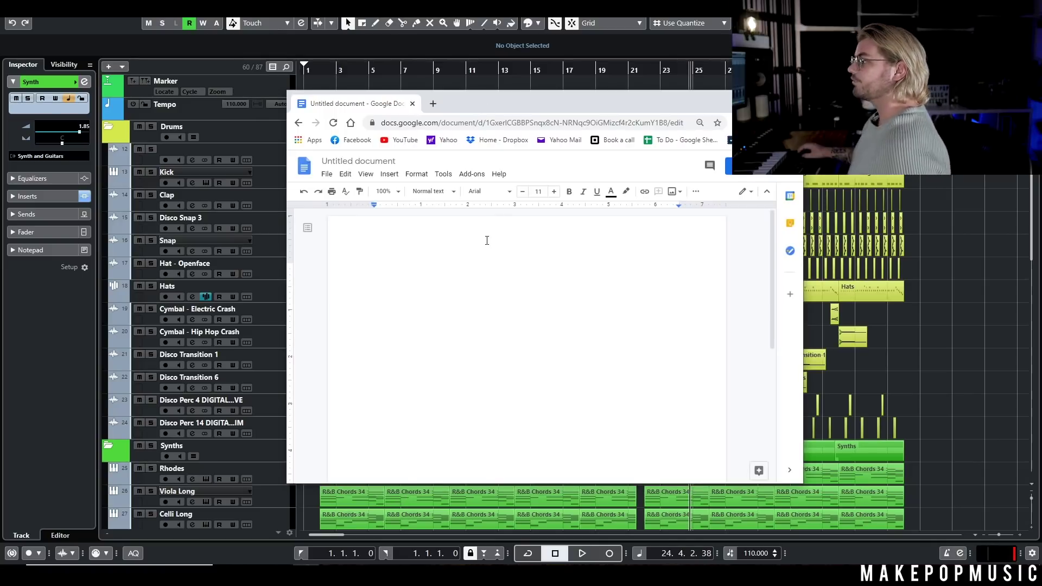
- Move the blank Google Docs document clear of the upper drum tracks and return to the Cubase arrangement
left_click_drag(485, 100, 549, 163)
scroll(579, 141, "down", 4)
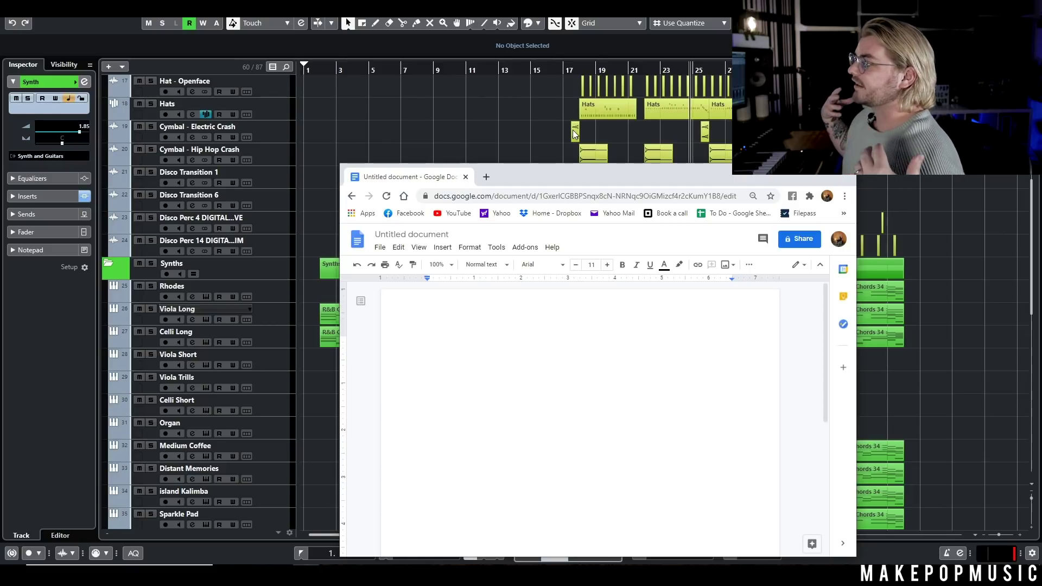
left_click(522, 144)
scroll(454, 174, "up", 6)
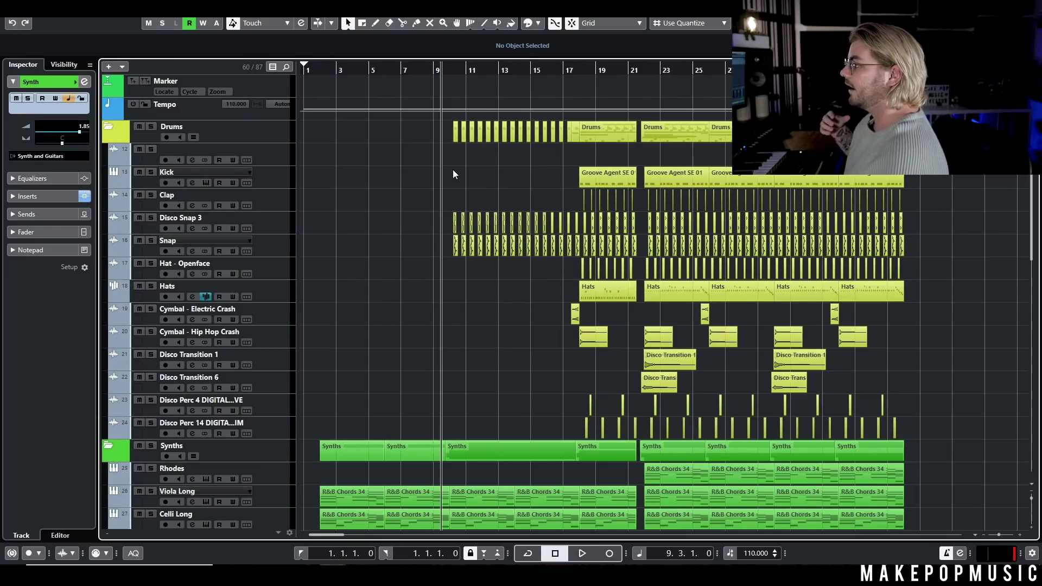
- Play the section starting at bar 10 twice, from 9.3 and from 9.2, checking the string and synth tracks
key("space")
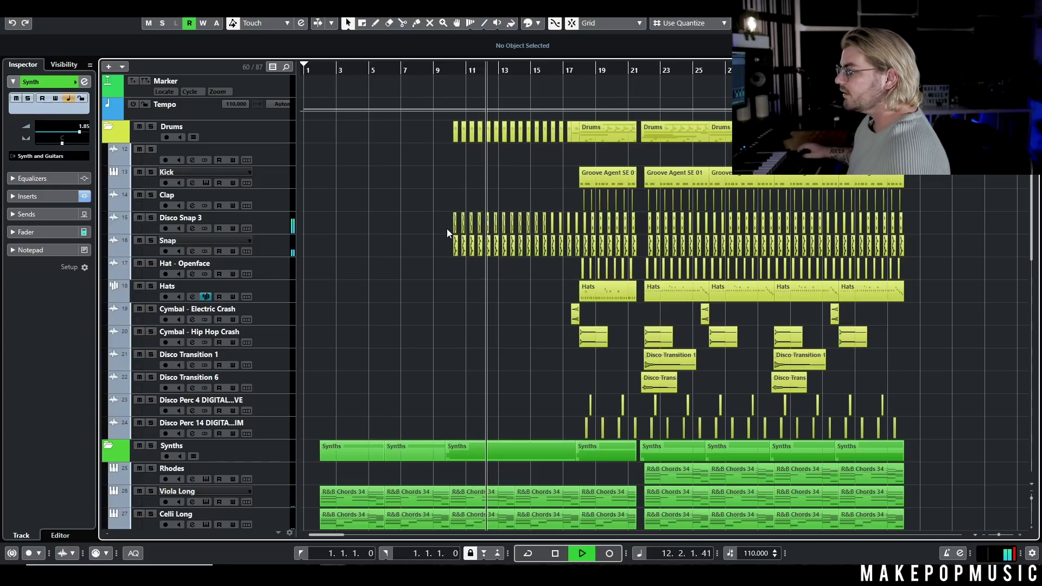
scroll(447, 229, "down", 5)
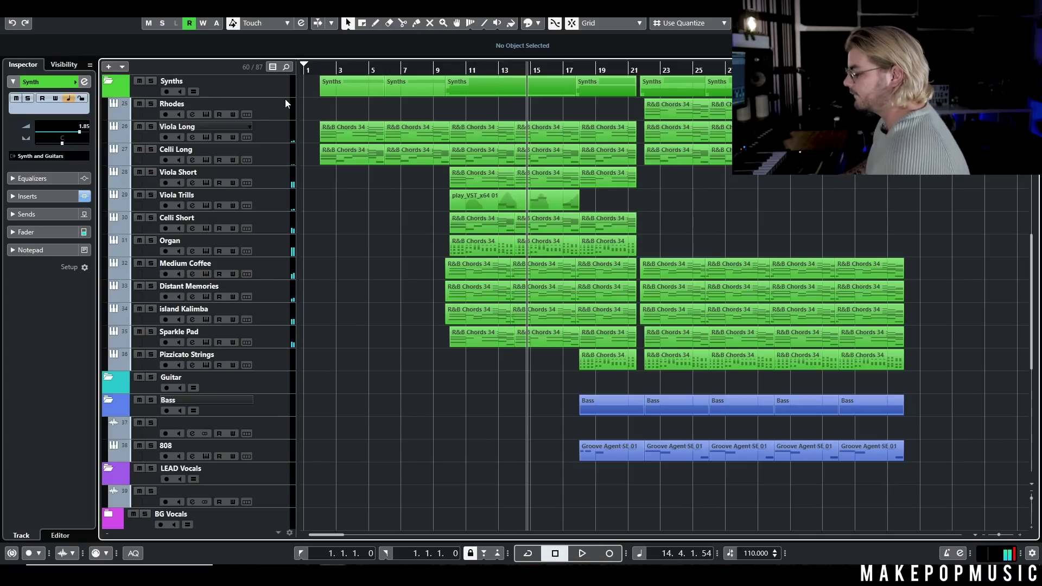
key("space")
left_click(437, 71)
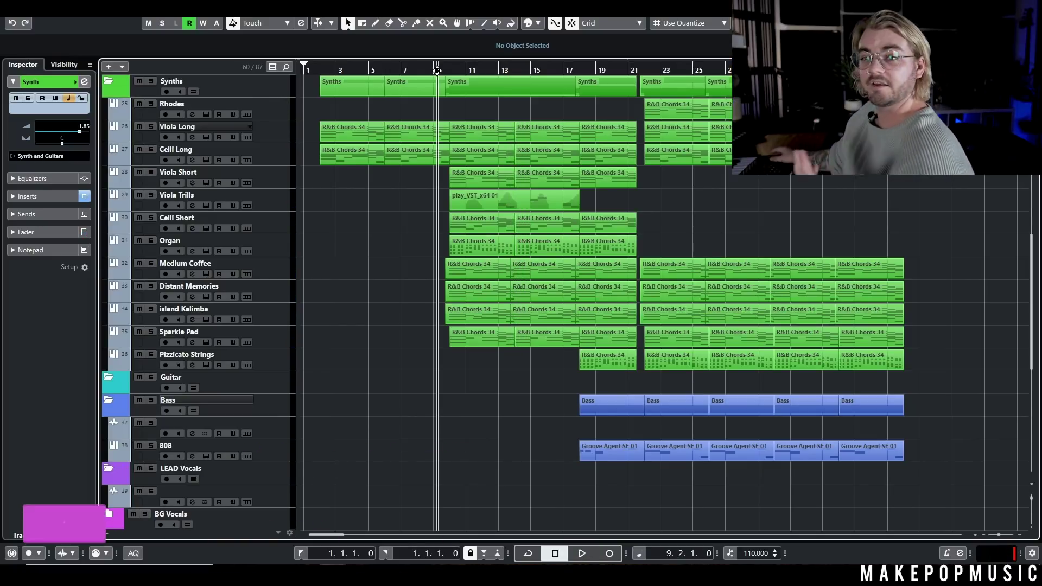
key("space")
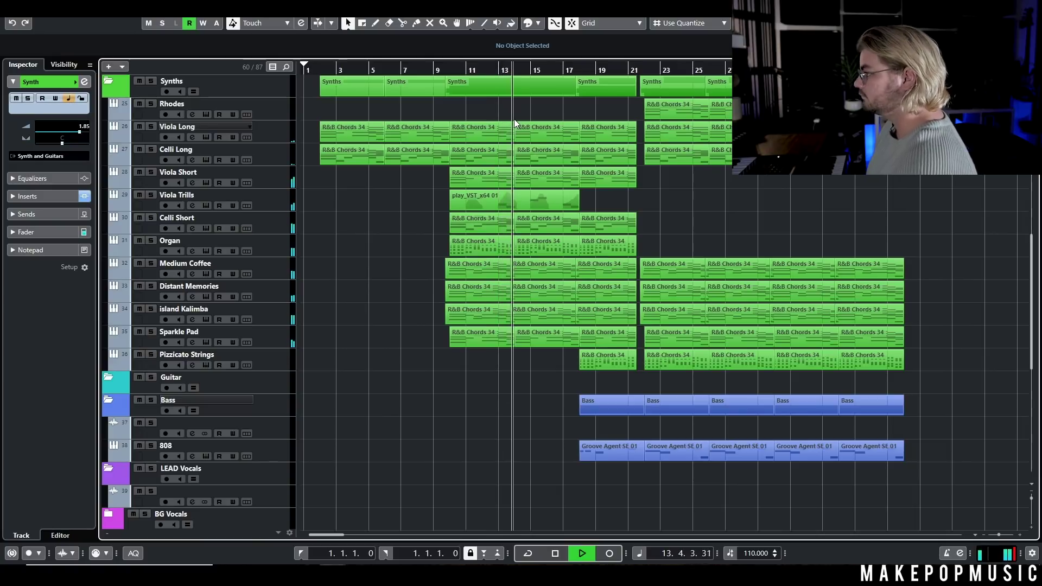
key("space")
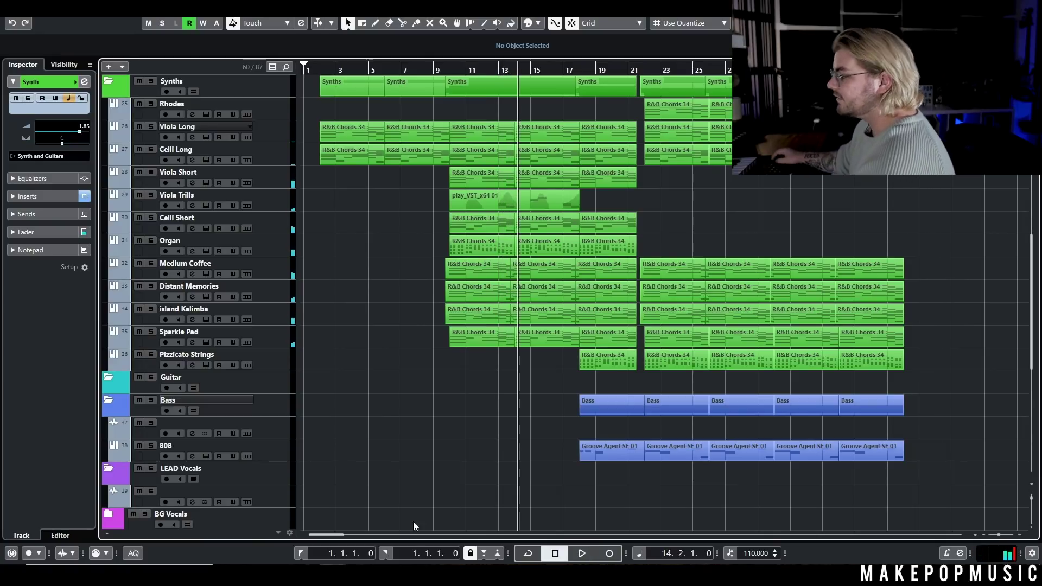
- Switch to the Google Docs document and write the first lyric line "I caught you looking my way"
key("alt+Tab")
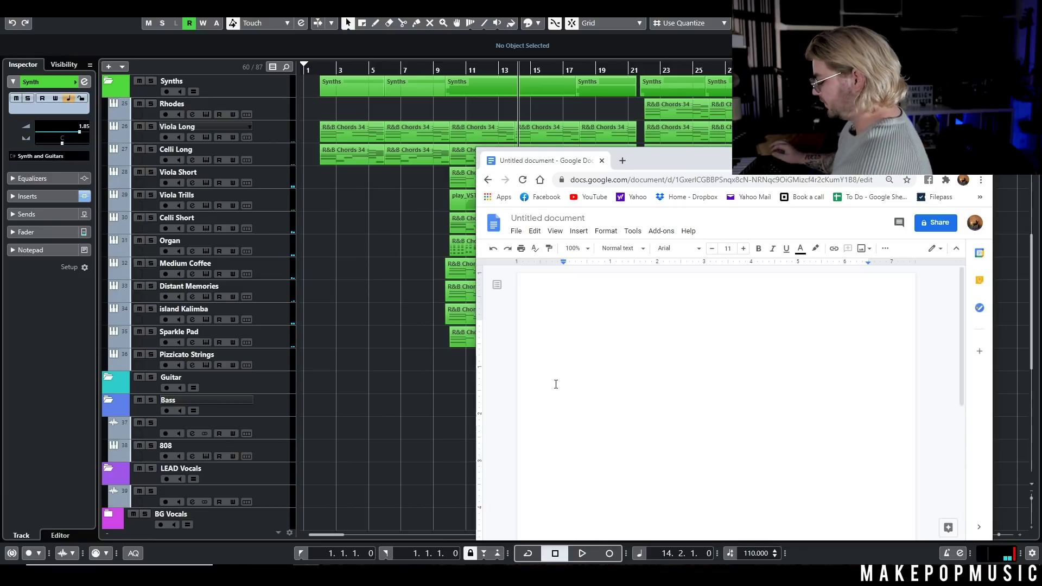
type("t you look")
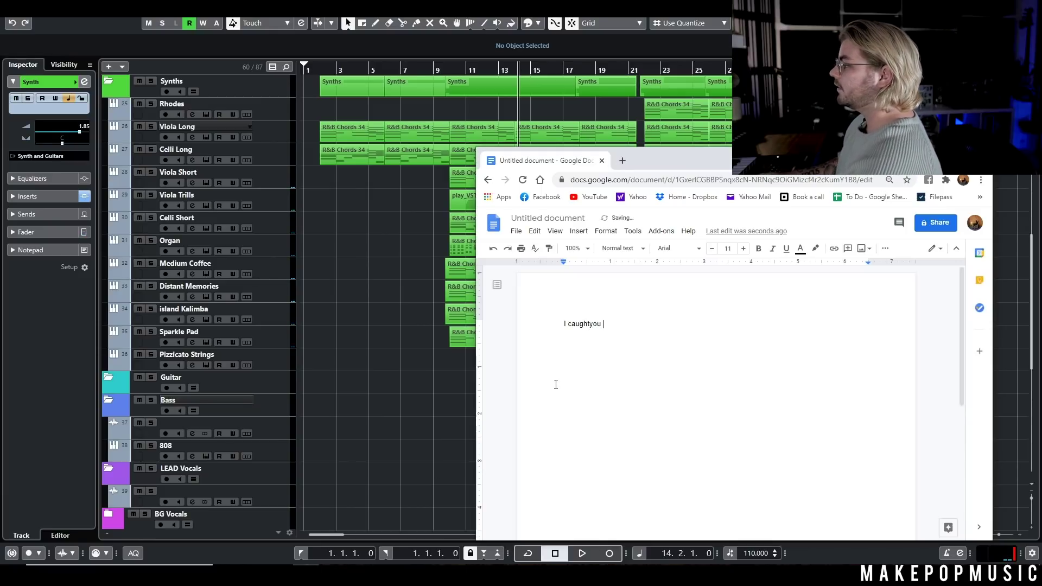
type("i")
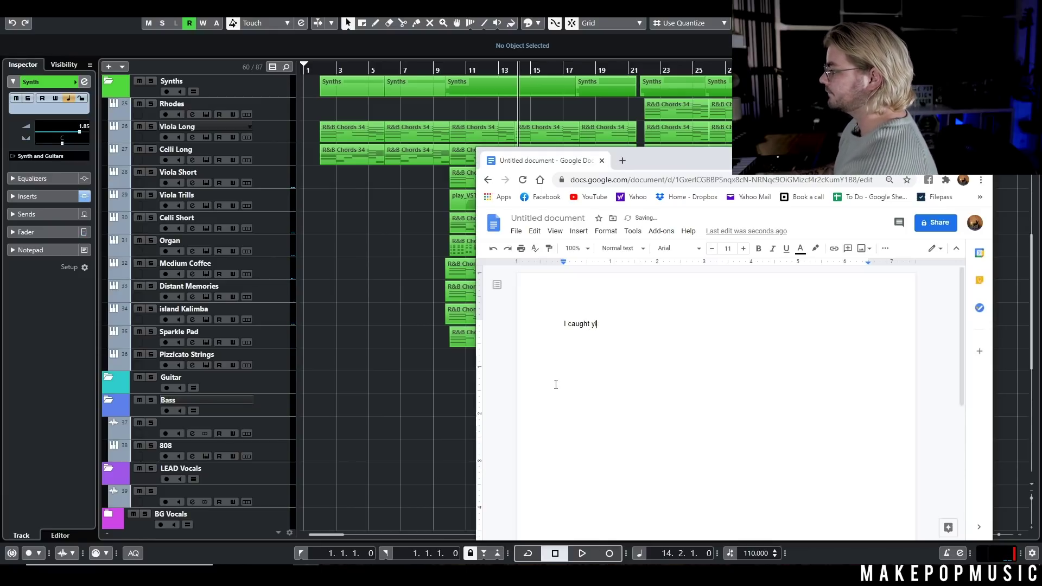
type("ng my way")
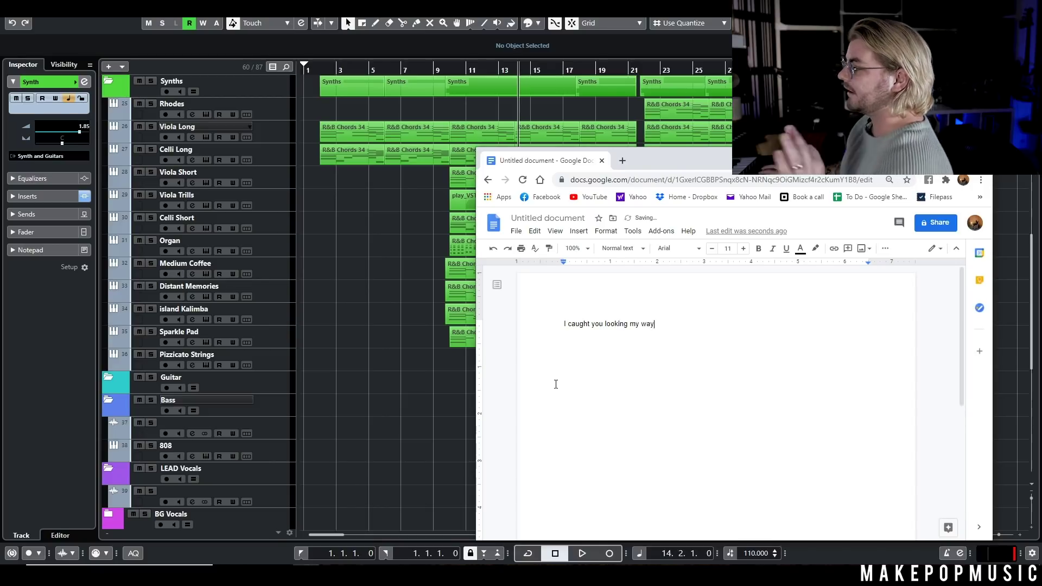
key("Return")
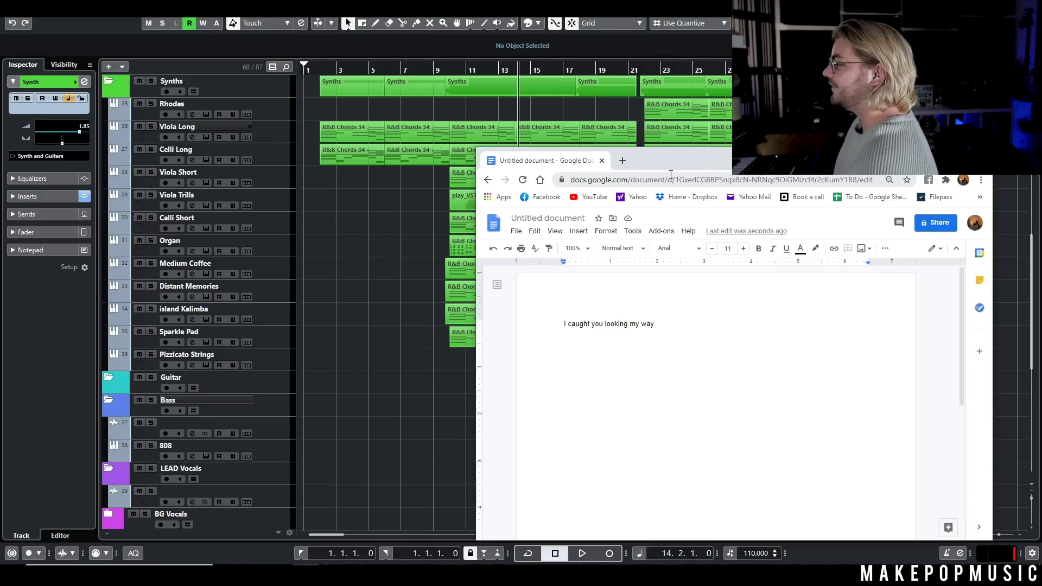
- Add the lyric lines "Can tell by the look on your face" and "You're desperately wanting a taste"
type("Can y")
type("ell by ")
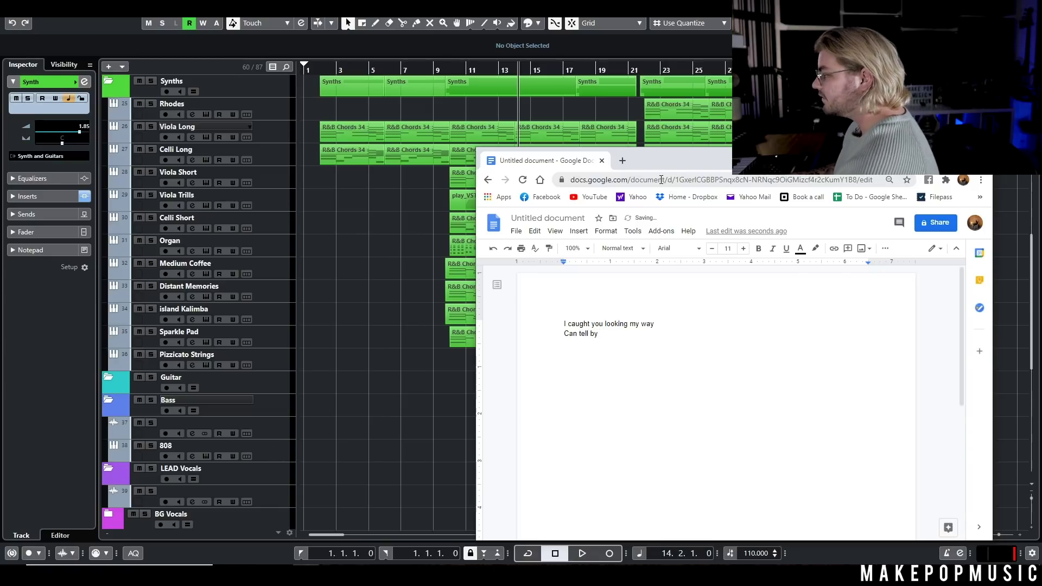
type("the look")
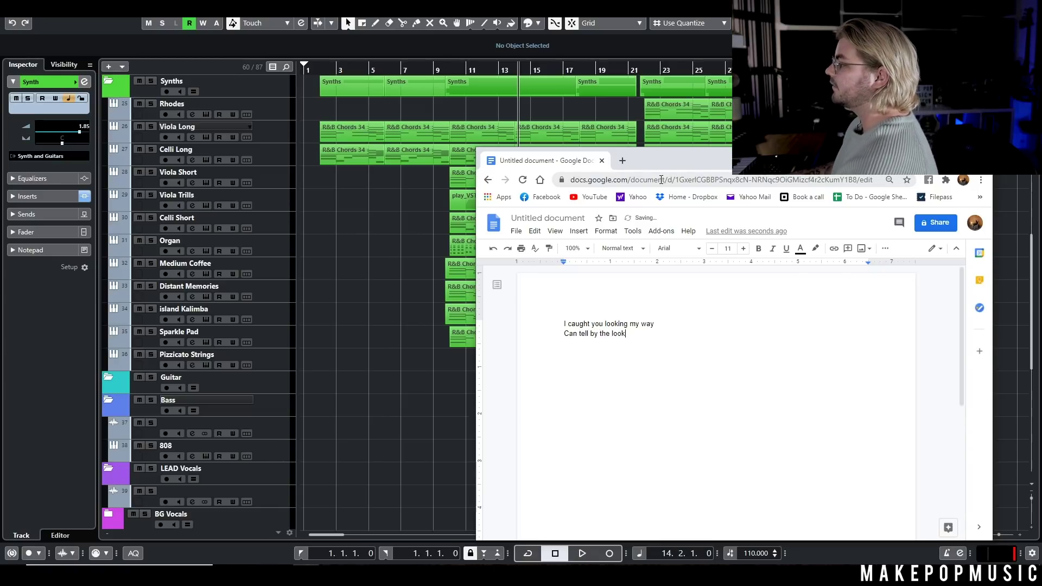
type(" on your face")
key("Return")
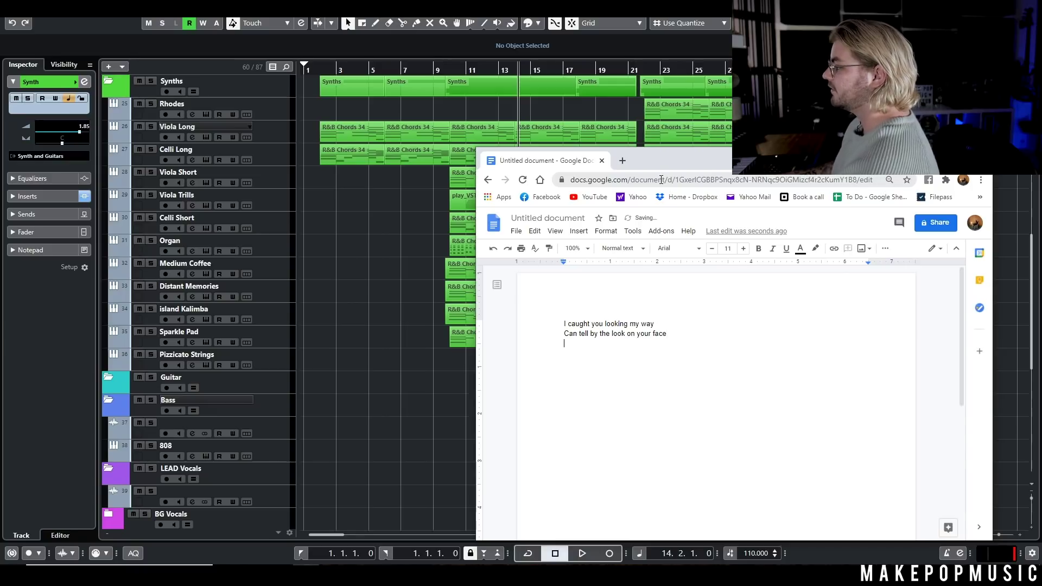
type("You're despera")
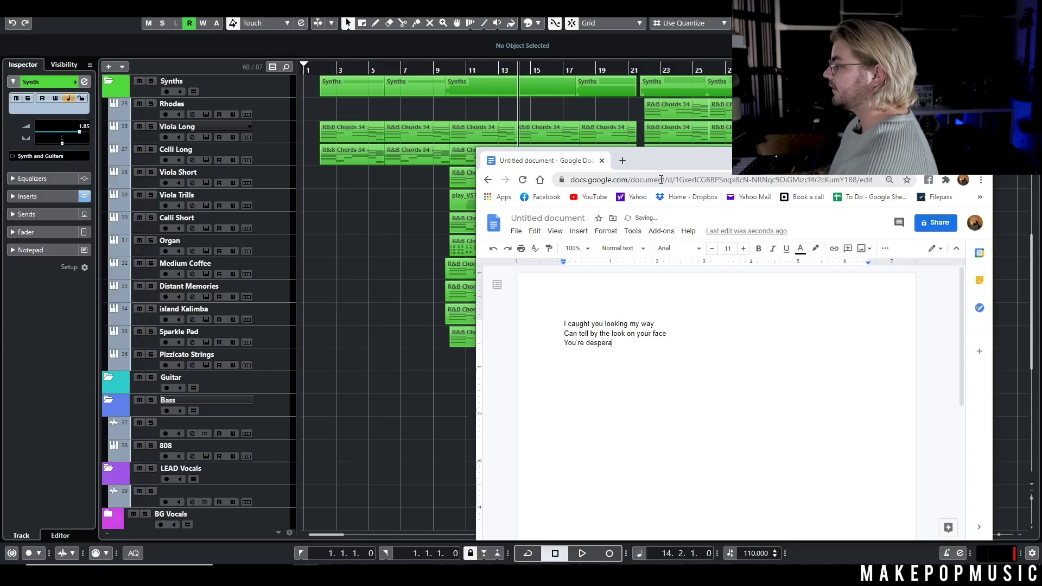
type("tely wanting a t")
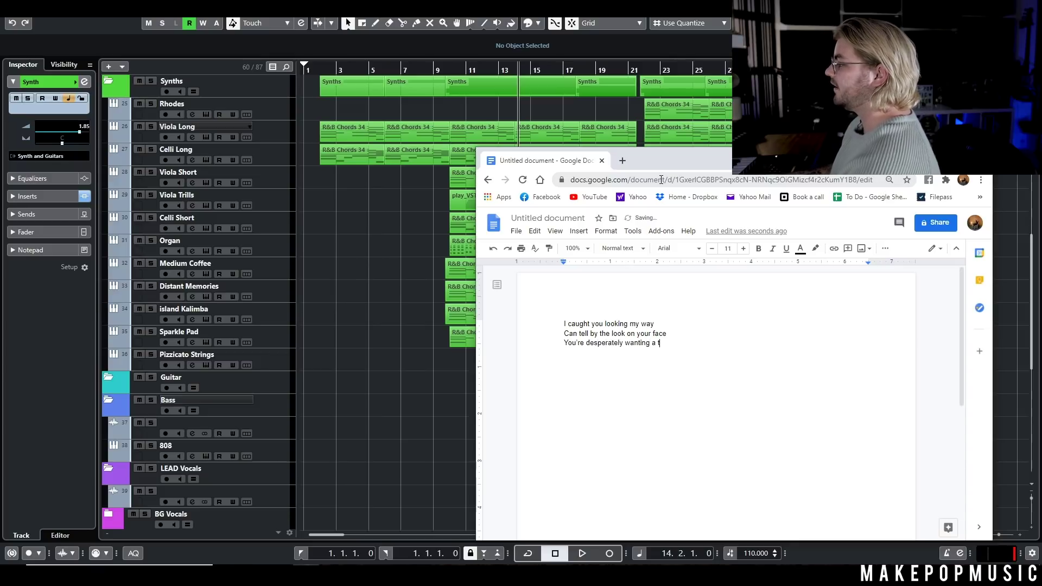
- Switch to Cubase and play the section from bar 10 against the lyrics document, and stop playback
left_click(492, 387)
key("space")
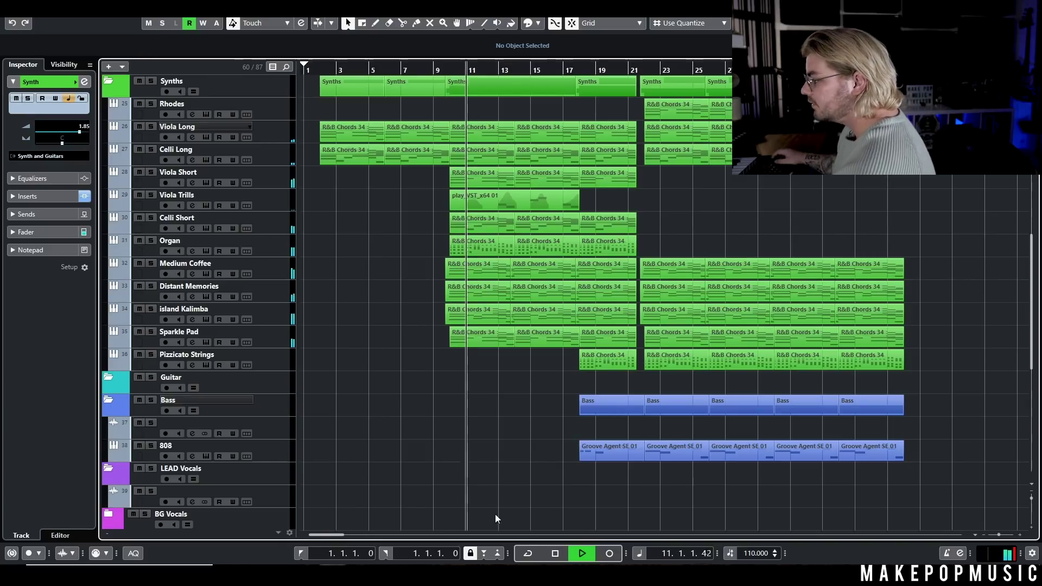
key("alt+Tab")
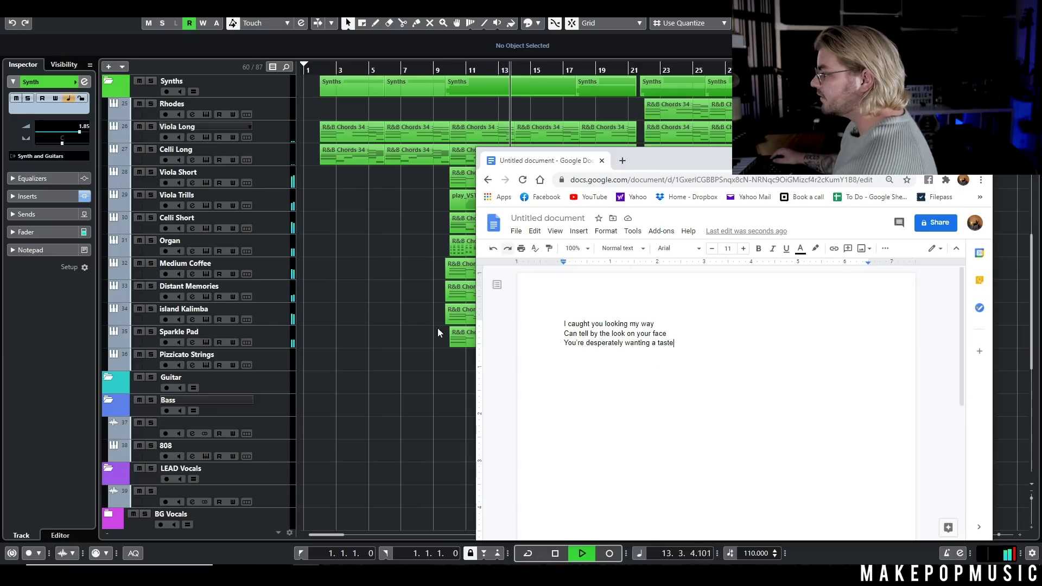
left_click(418, 406)
left_click(555, 553)
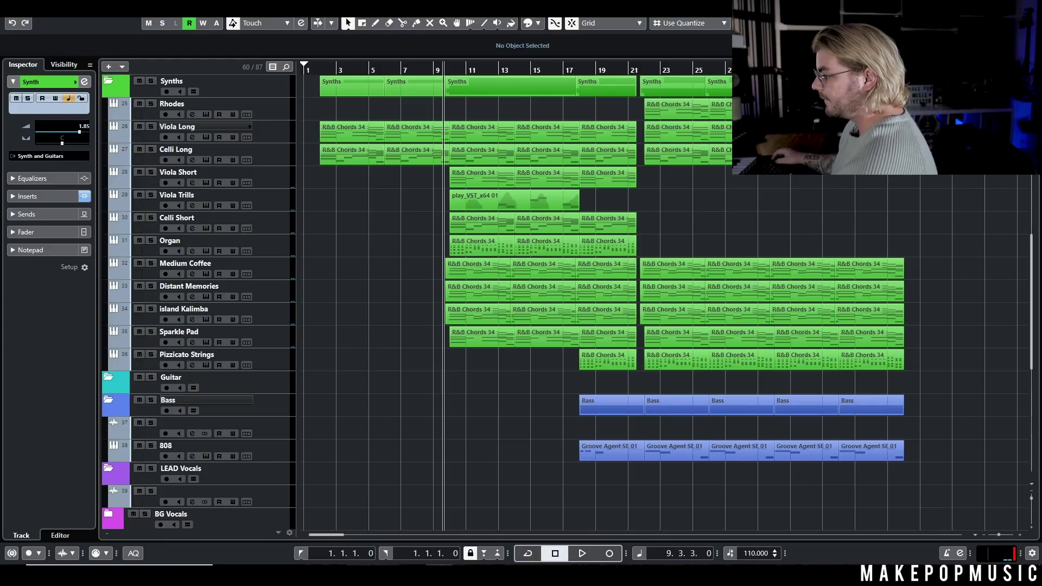
- Add the fourth lyric line "But boy are you down for the chase" in Google Docs, and reposition the document window over the arrangement
key("alt+Tab")
left_click(568, 354)
key("Return")
type("Bu")
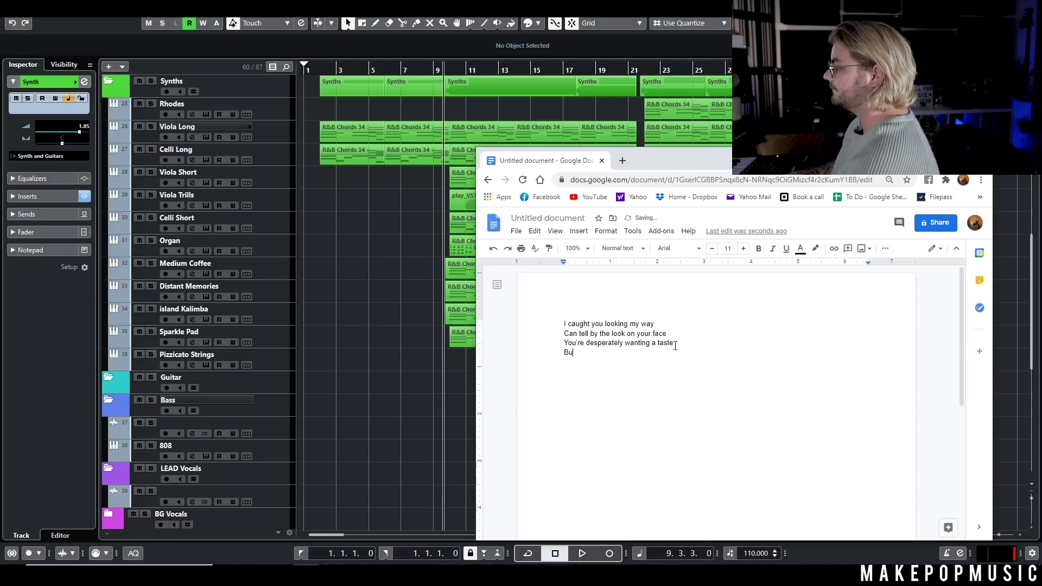
type("t boy are you down for t")
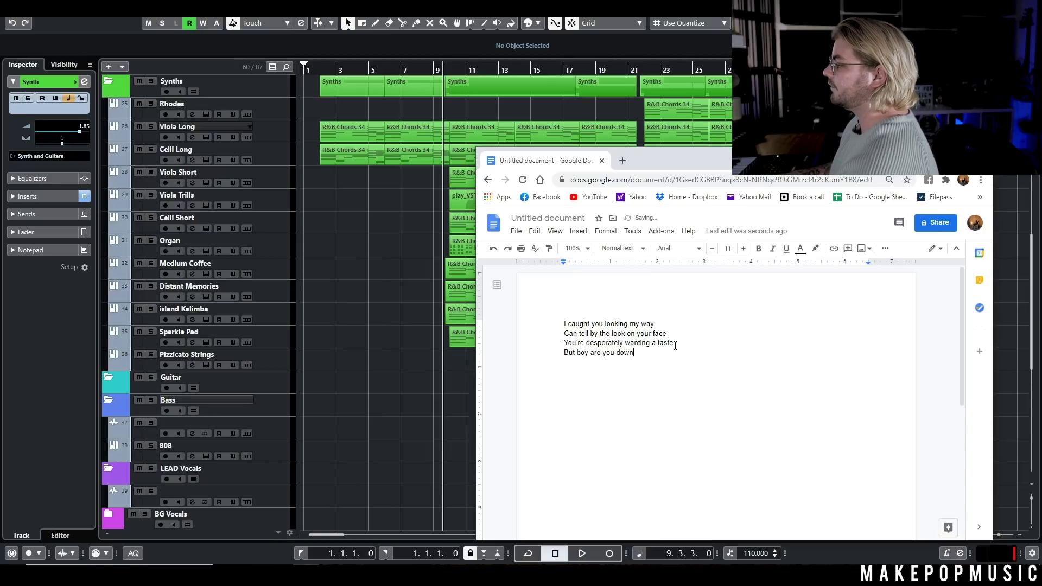
type("he4")
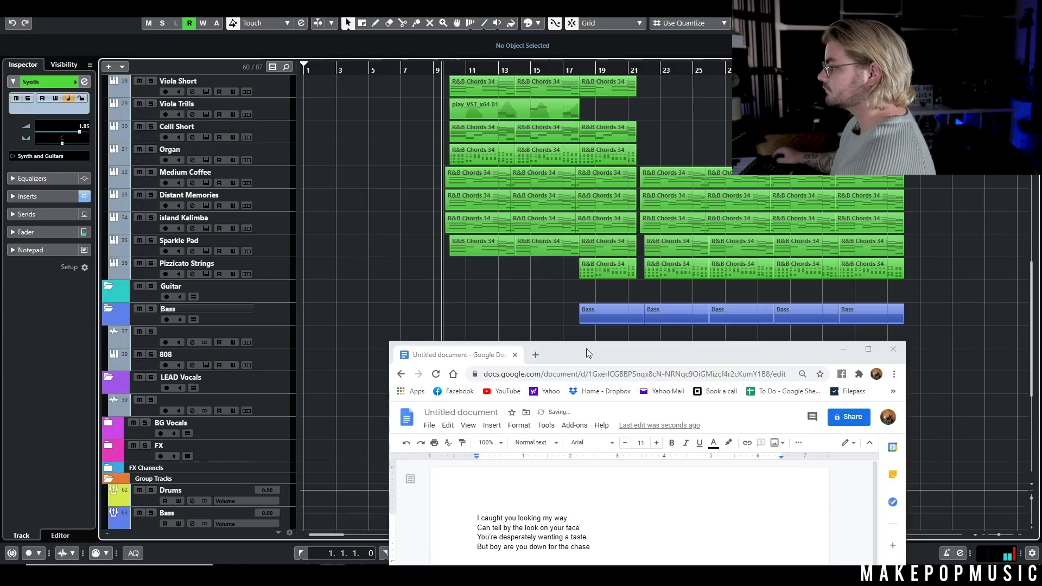
left_click_drag(586, 348, 561, 242)
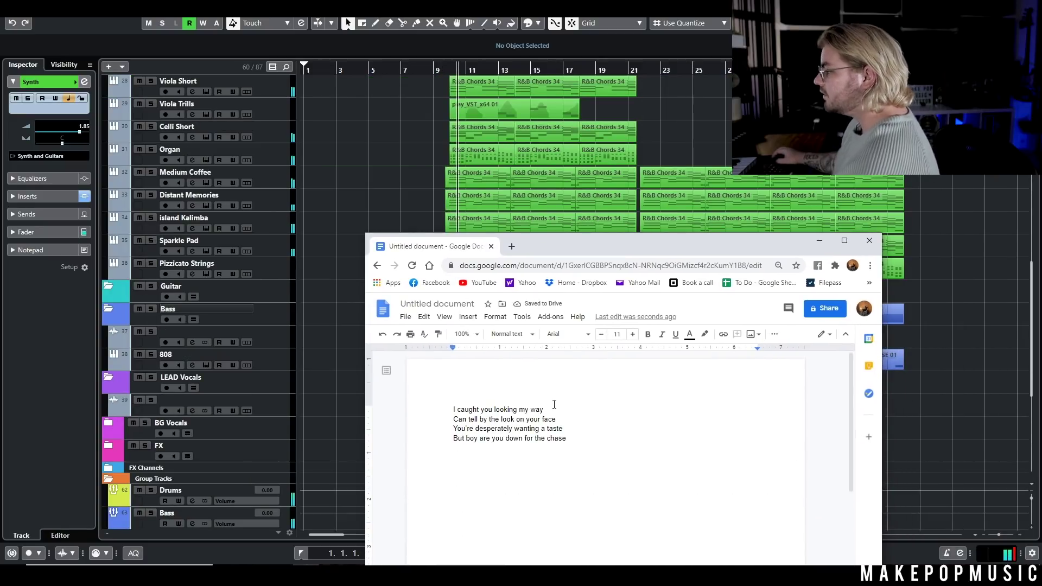
- Stop playback in Cubase, replay the track from just before bar 10, and return to the Google Docs lyrics
key("BackSpace")
key("BackSpace")
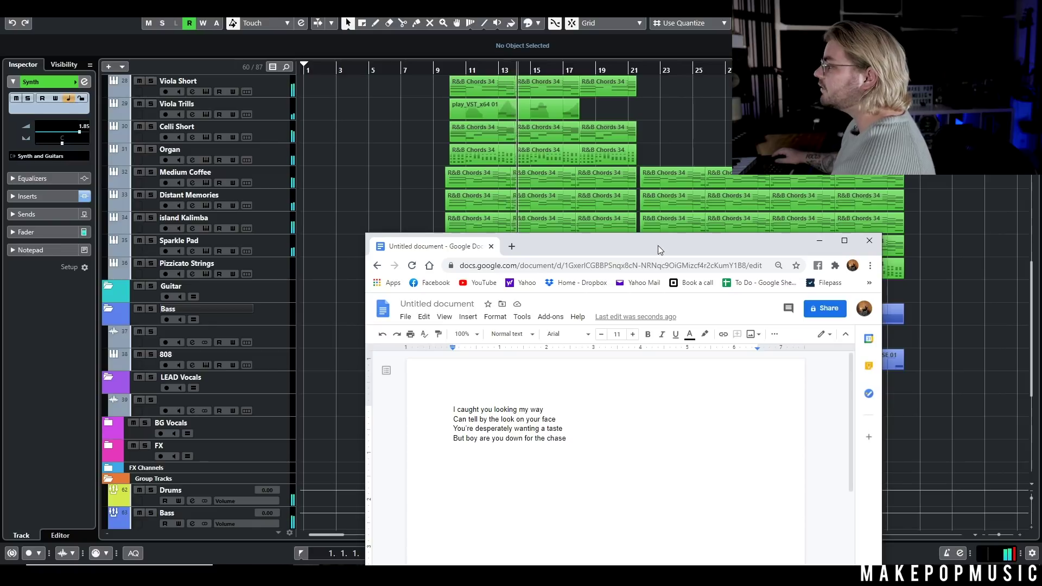
left_click(962, 448)
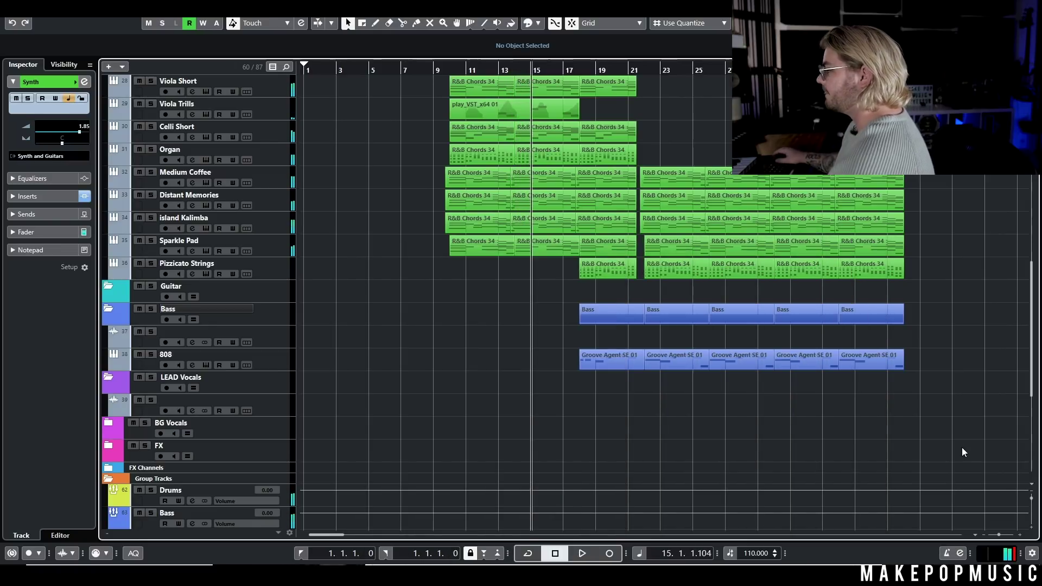
key("alt+Tab")
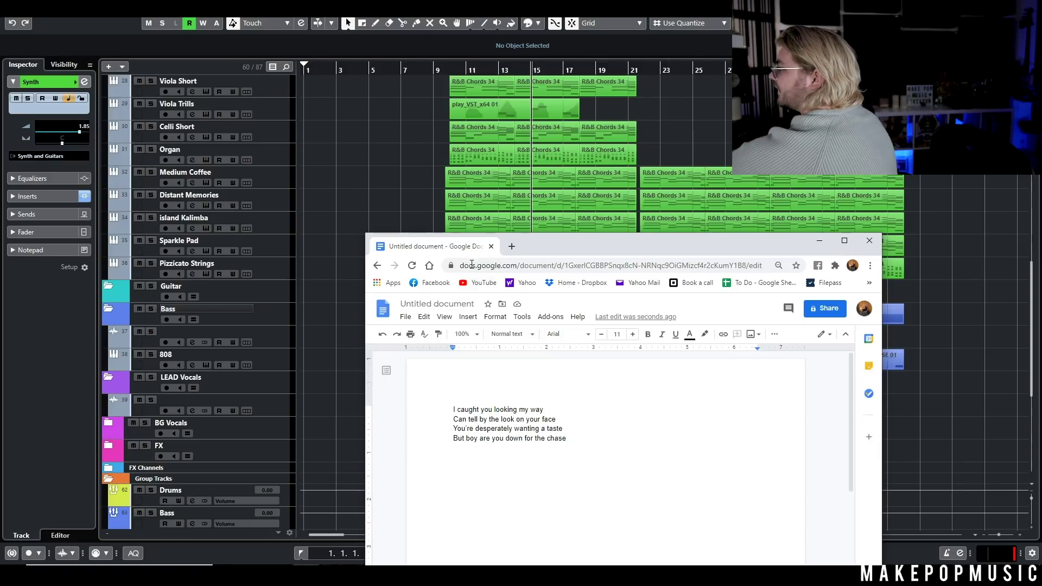
left_click(446, 68)
key("space")
key("alt+Tab")
- Start a second stanza with the lines "I don't wanna waste your time" and "Sending all these mixed up signs"
key("Return")
key("Return")
type("I don't wanna waste your time")
key("Return")
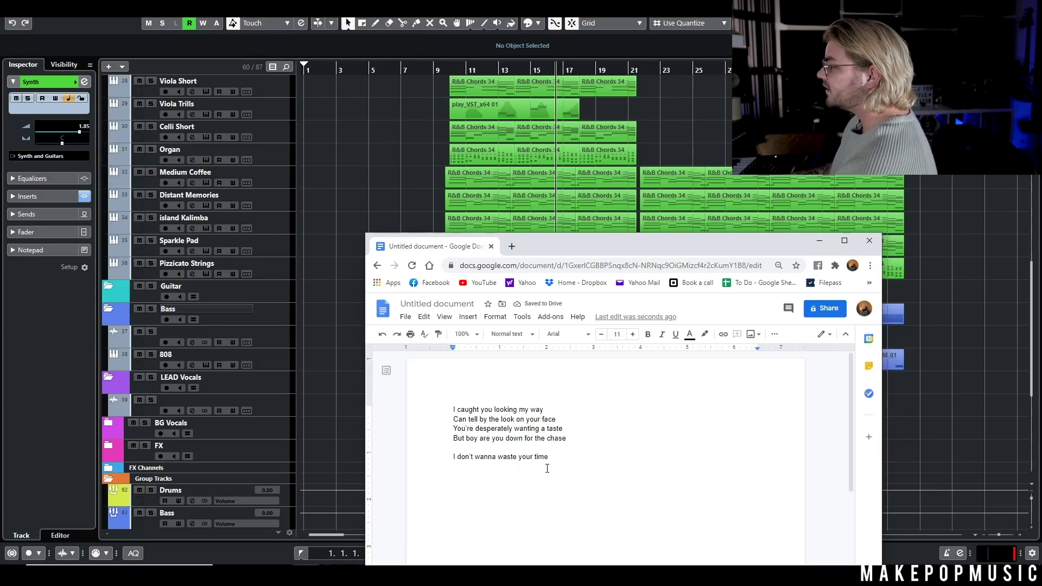
type("Sending all")
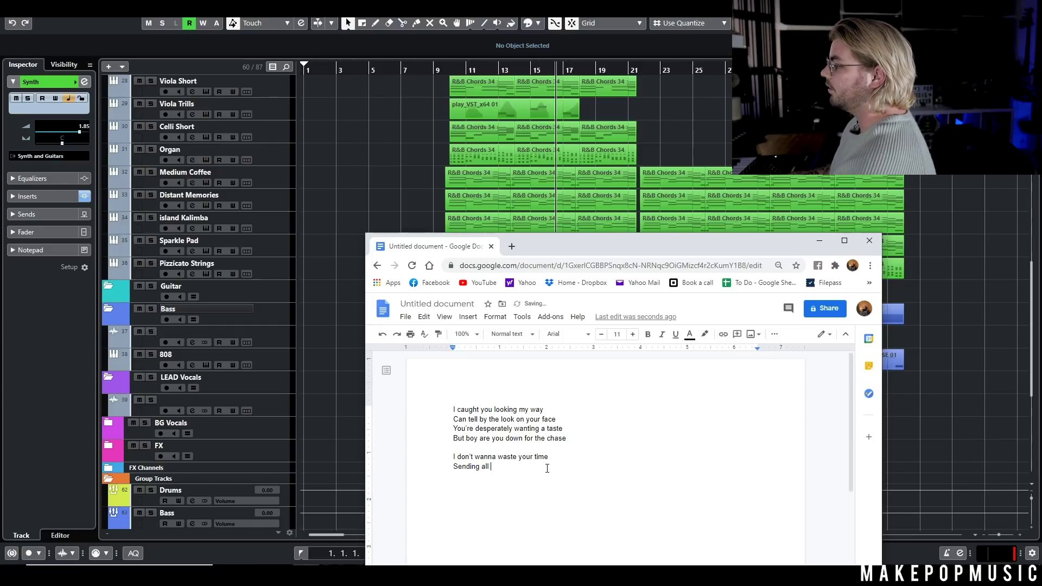
type(" these mixed up")
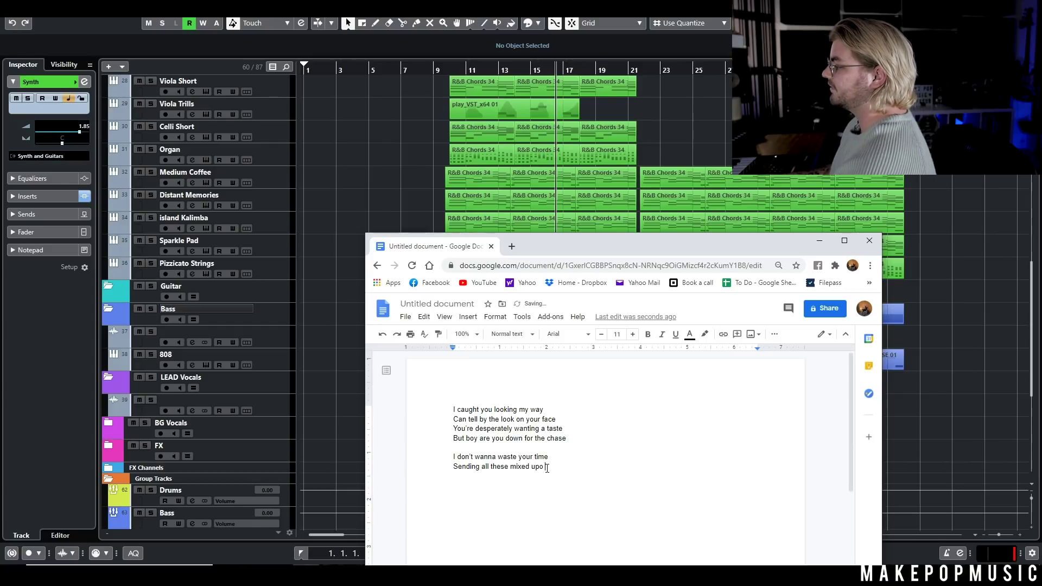
type(" signs")
- Add the lyric lines "I know what I like" and "I don't think it's such a crime"
key("Return")
type("I know what I like")
key("Return")
type("I don't think it's such a crime")
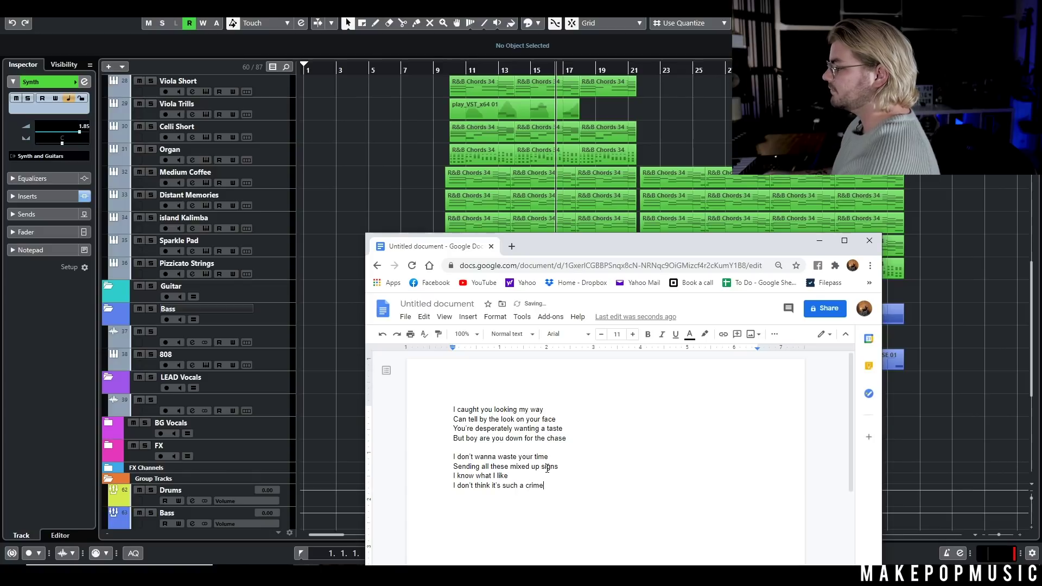
- Switch to Cubase and play the track from just before bar 10 against the lyrics document, and stop playback
key("alt+Tab")
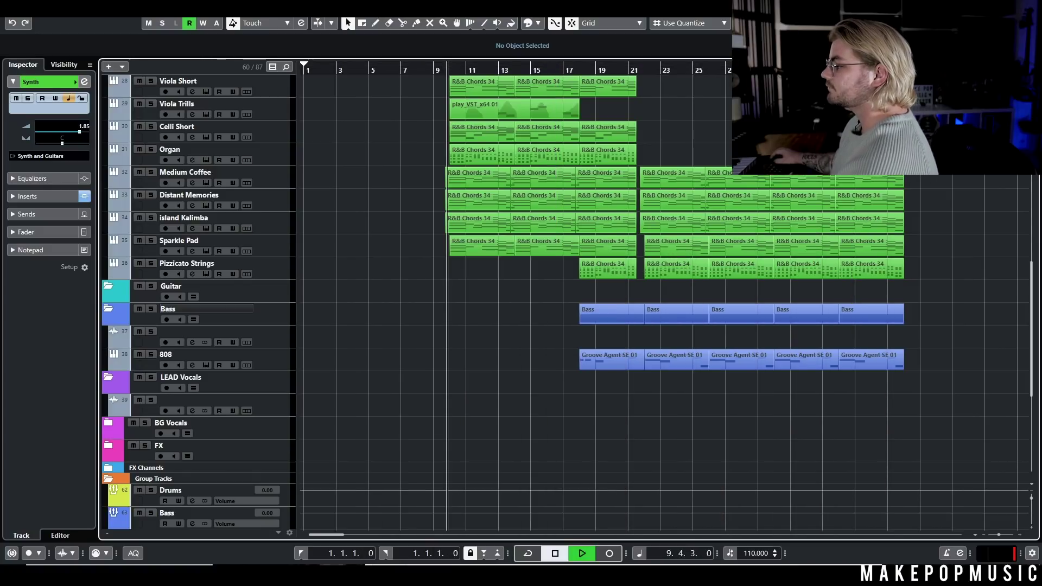
key("space")
key("alt+Tab")
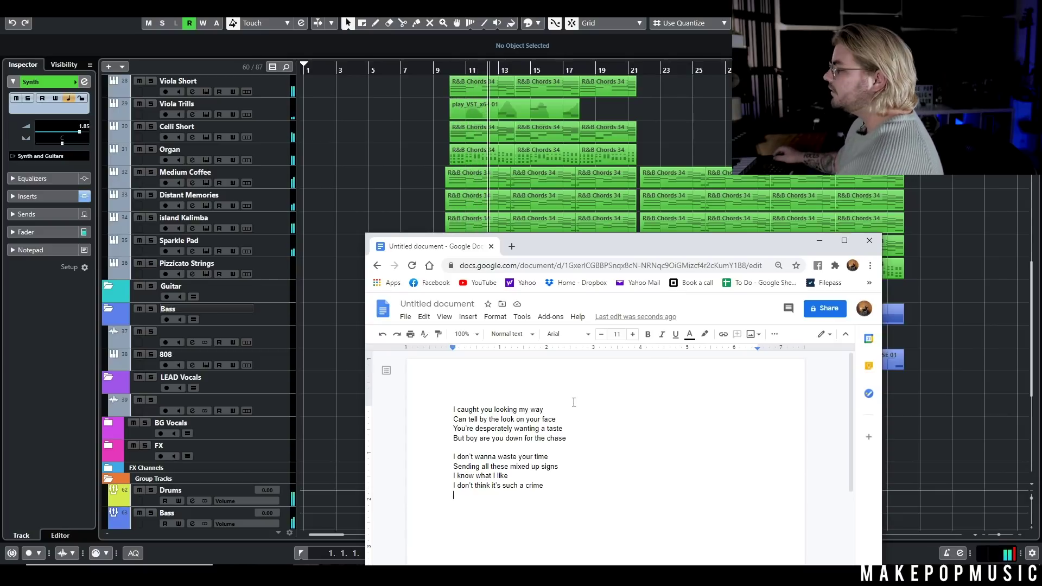
key("Return")
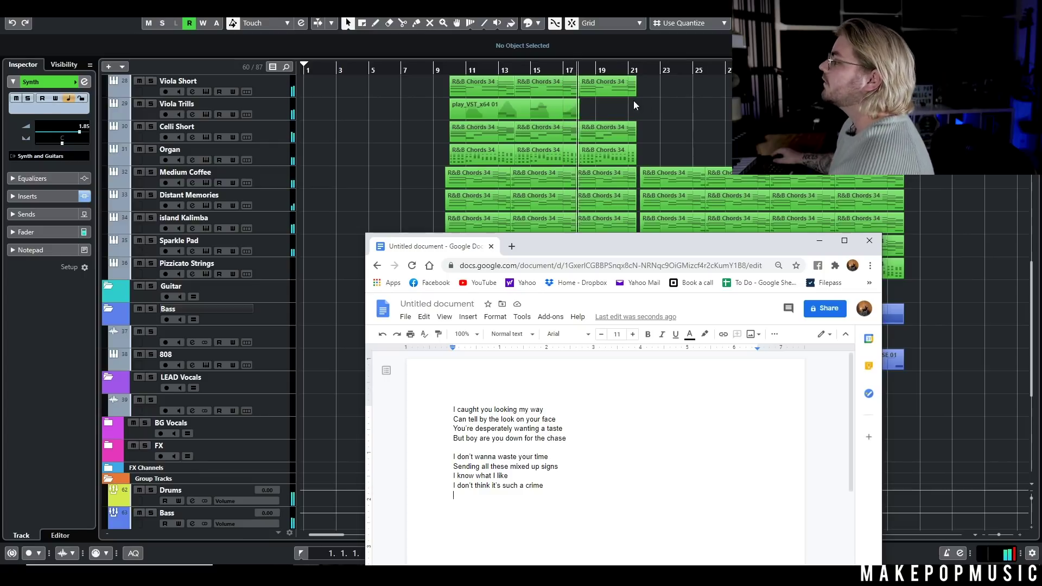
left_click(647, 140)
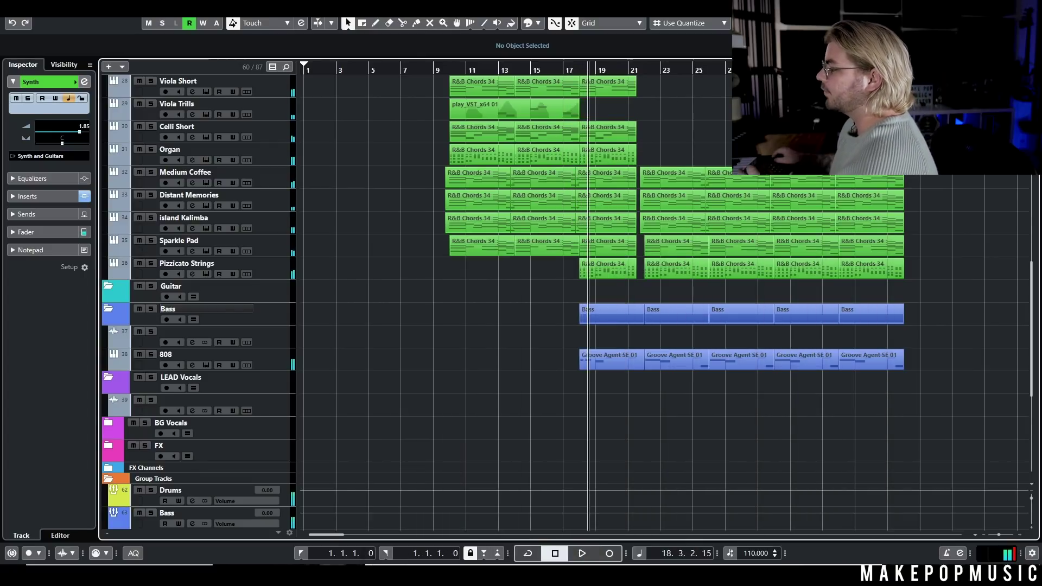
- Return to Google Docs and end the second stanza with the line "If we go skipping all the lines"
key("alt+Tab")
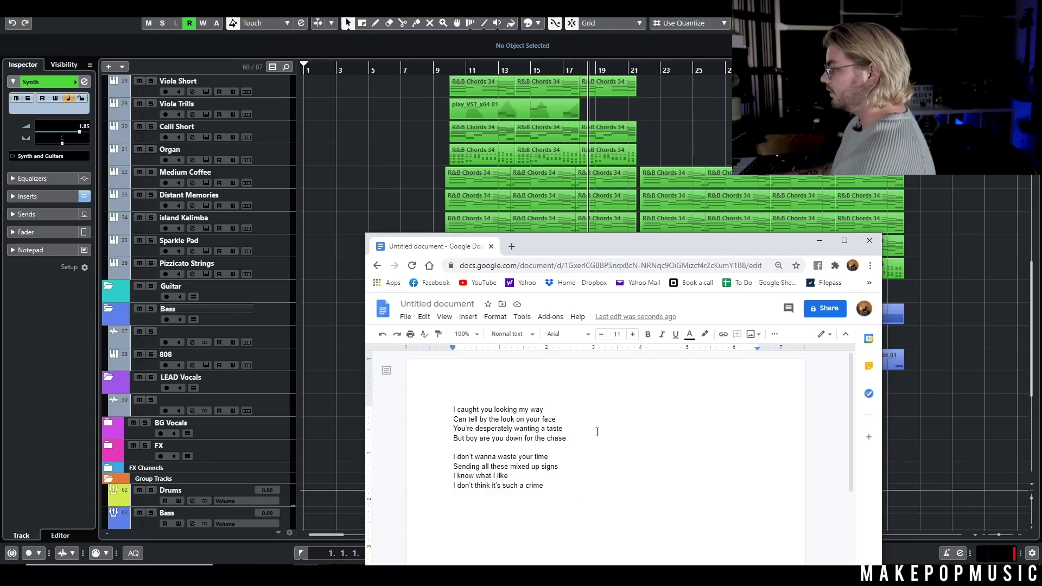
type("If")
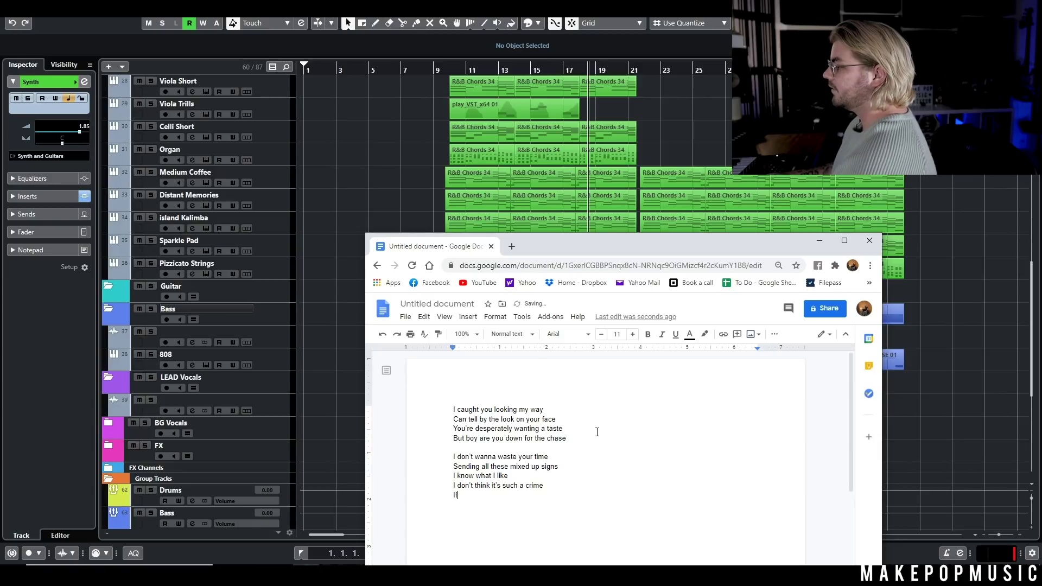
type(" we go skip[ping all the lines")
key("Return")
key("Return")
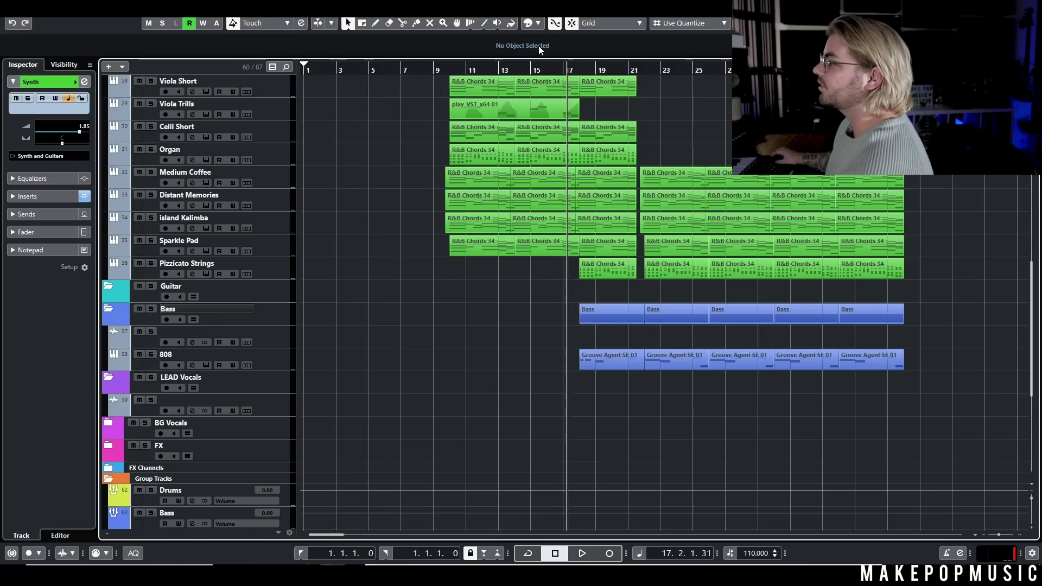
- Play the Cubase arrangement from about bar 15 into the section at bar 18, and stop playback
left_click(545, 69)
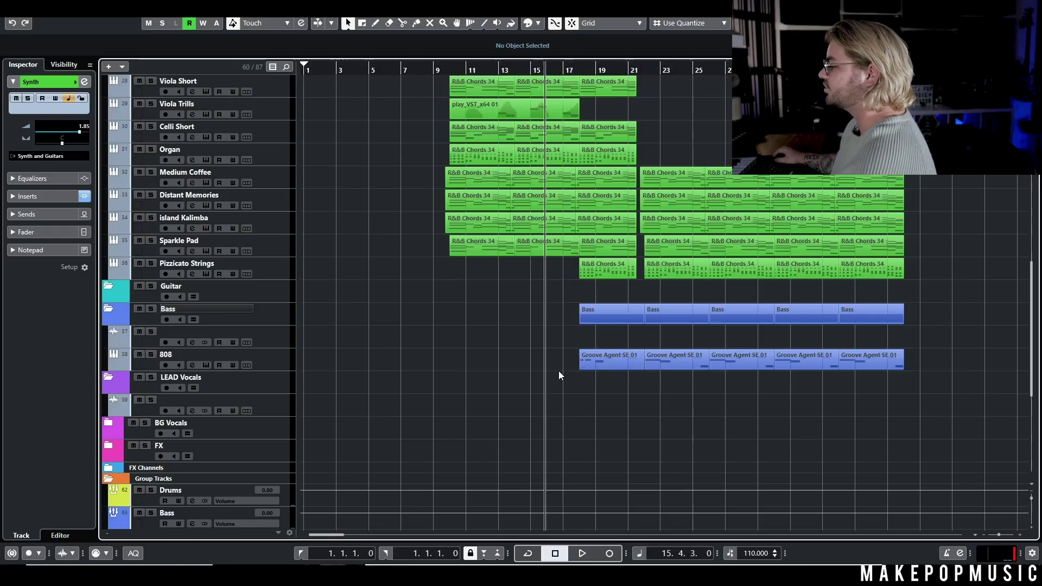
key("space")
key("space")
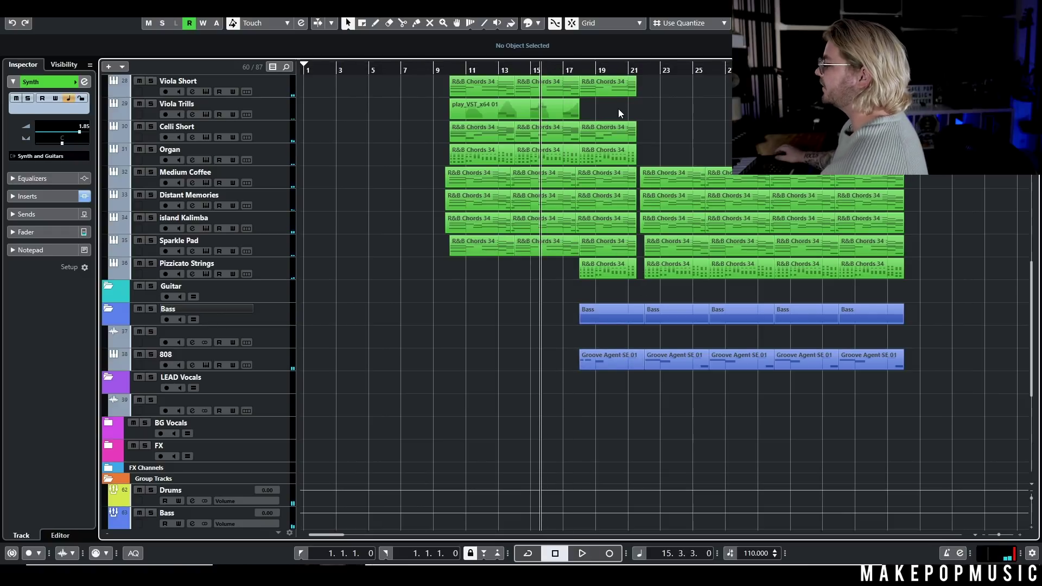
key("space")
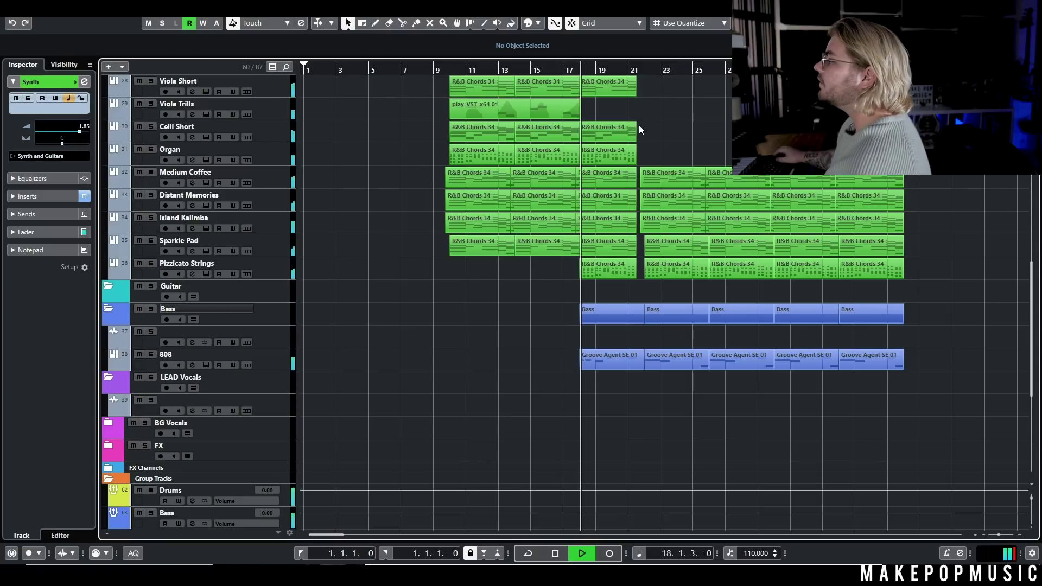
key("space")
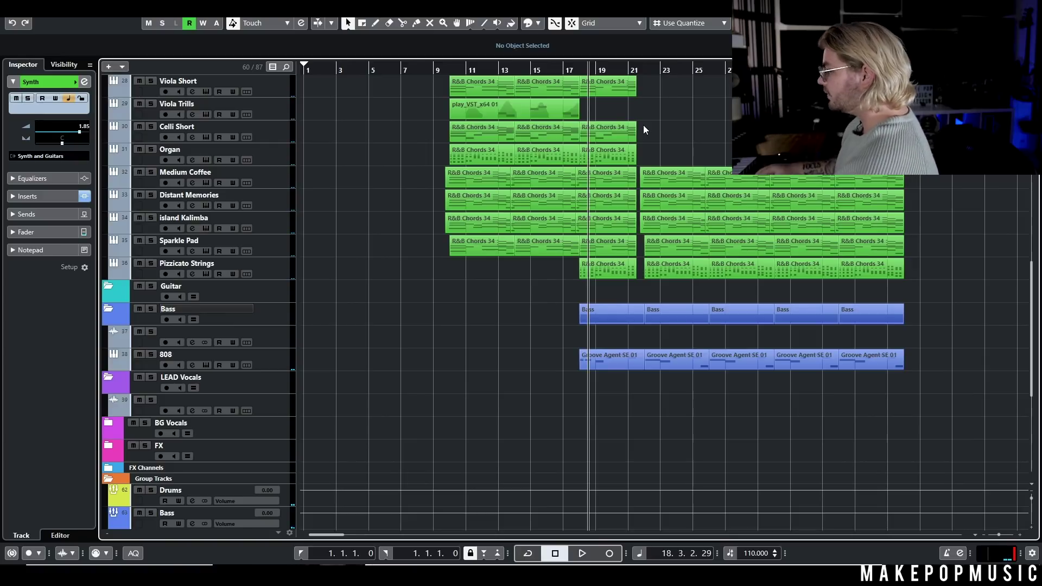
- Switch to Google Docs and begin a third stanza with "I don't wanna say goodbye now" and "I just wanna treat you right now"
key("alt+Tab")
type("I don't wanna sa")
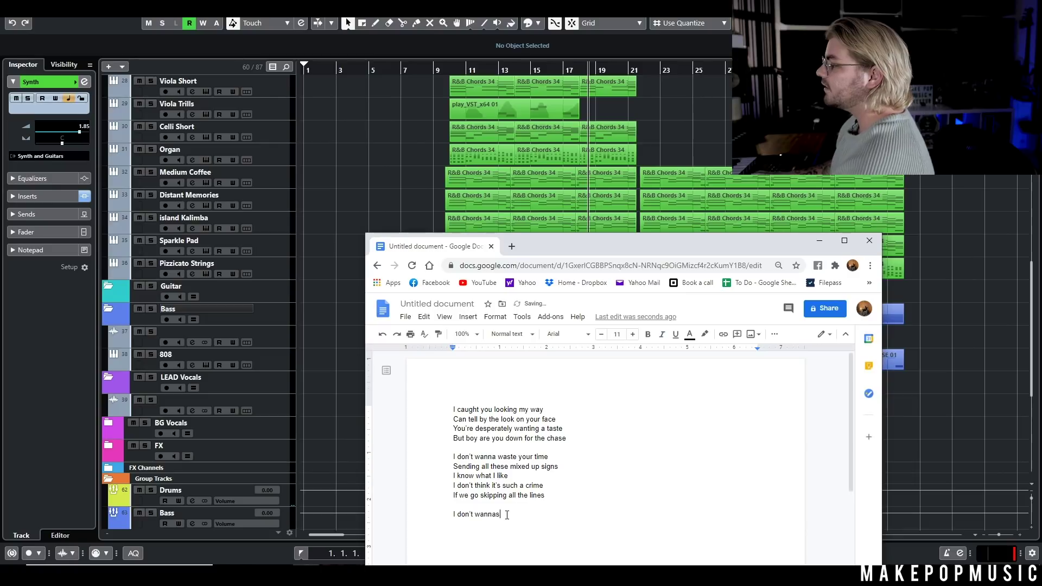
type("y goodbye")
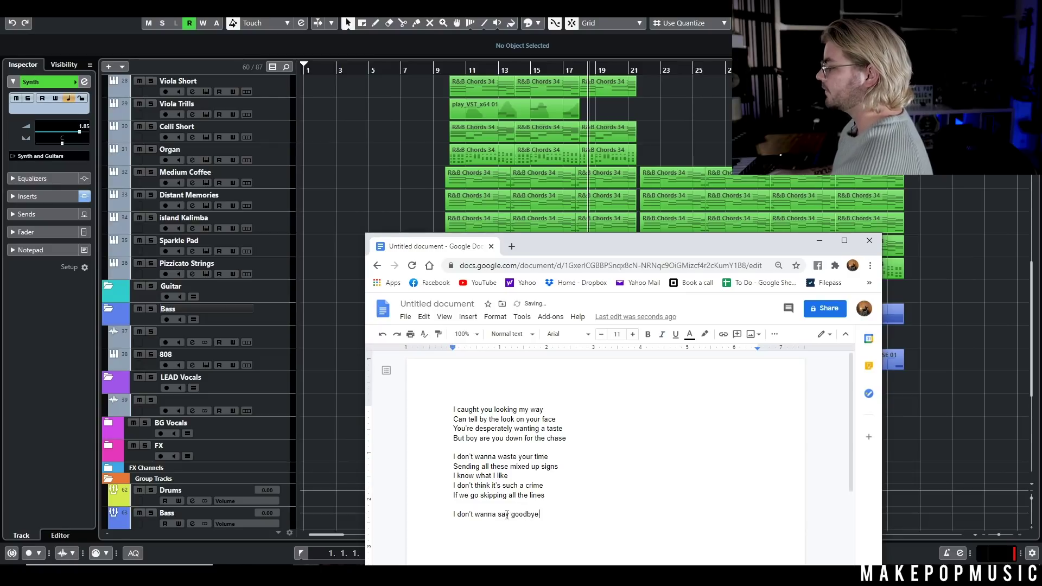
type(" now")
key("Return")
type("I")
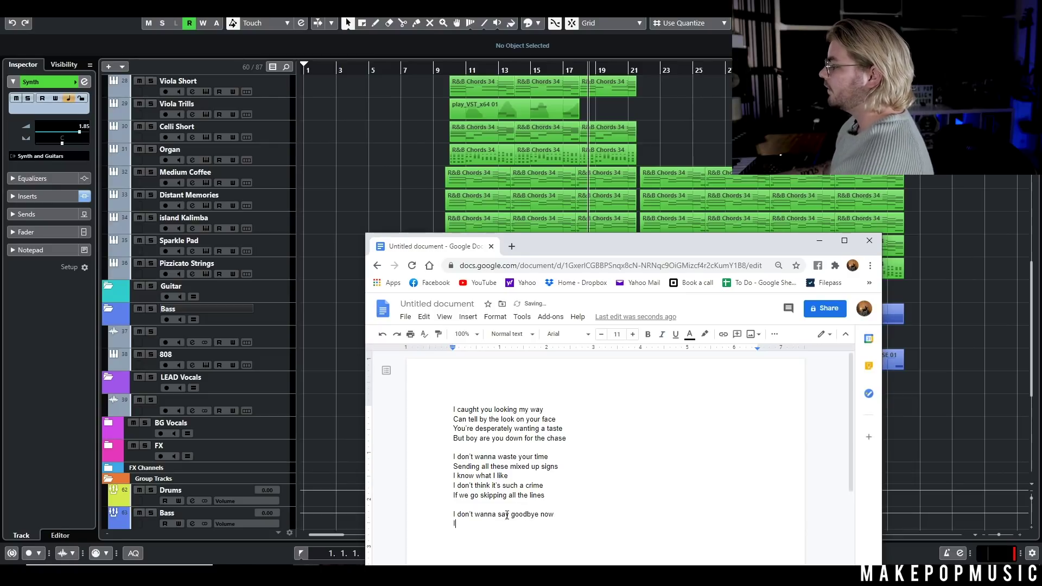
type(" just wanna ")
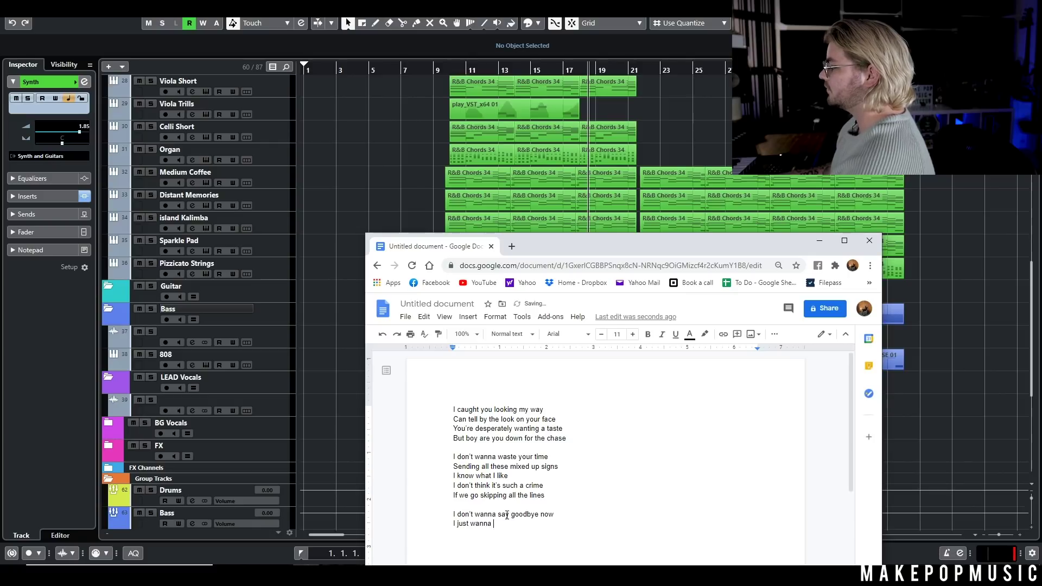
type("treat you right")
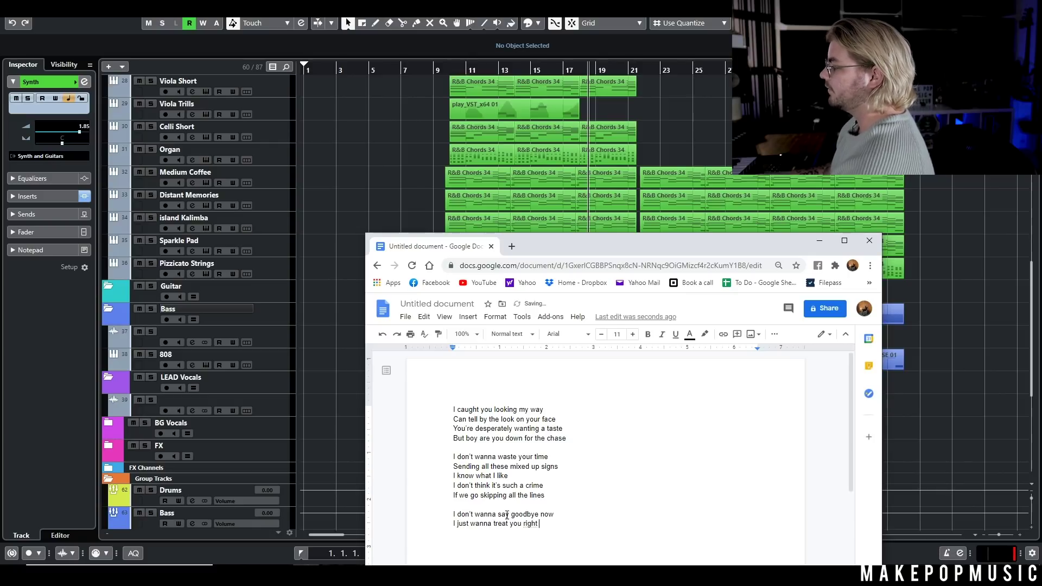
type(" now")
- Add the lyric line "Wanna take you back to my house" to the third stanza
key("Return")
type("Wanna take yo")
key("BackSpace")
key("BackSpace")
type("take you back to my house")
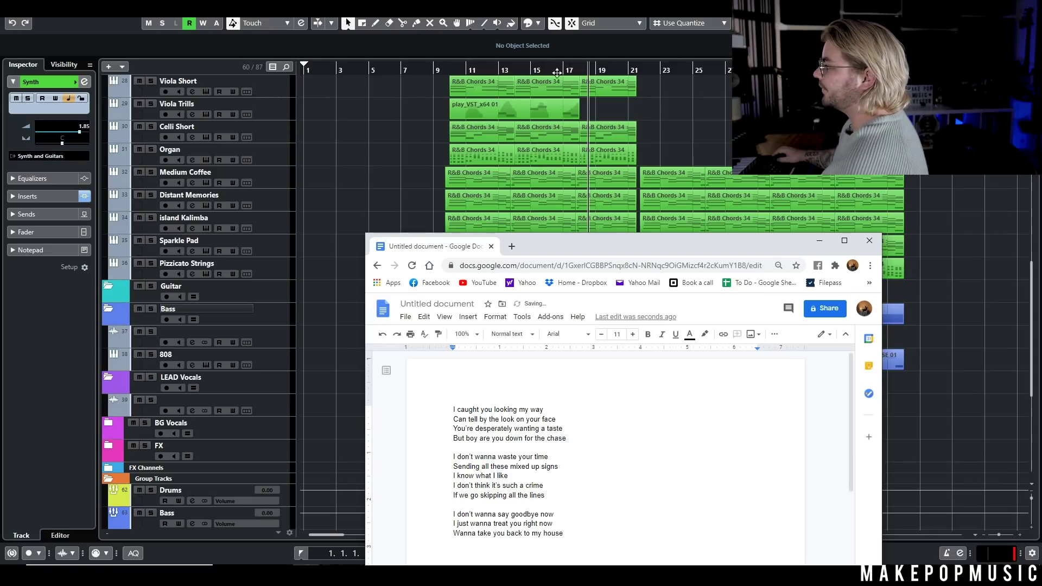
- Play the Cubase arrangement up to about bar 22, stop it, and return to the lyrics document
left_click(641, 198)
left_click(641, 70)
key("space")
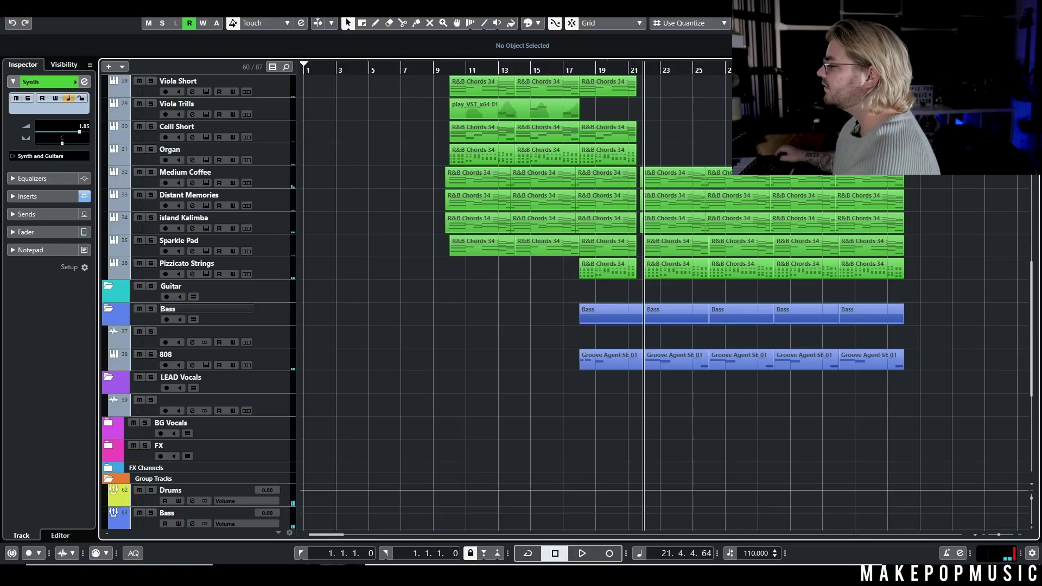
left_click(599, 565)
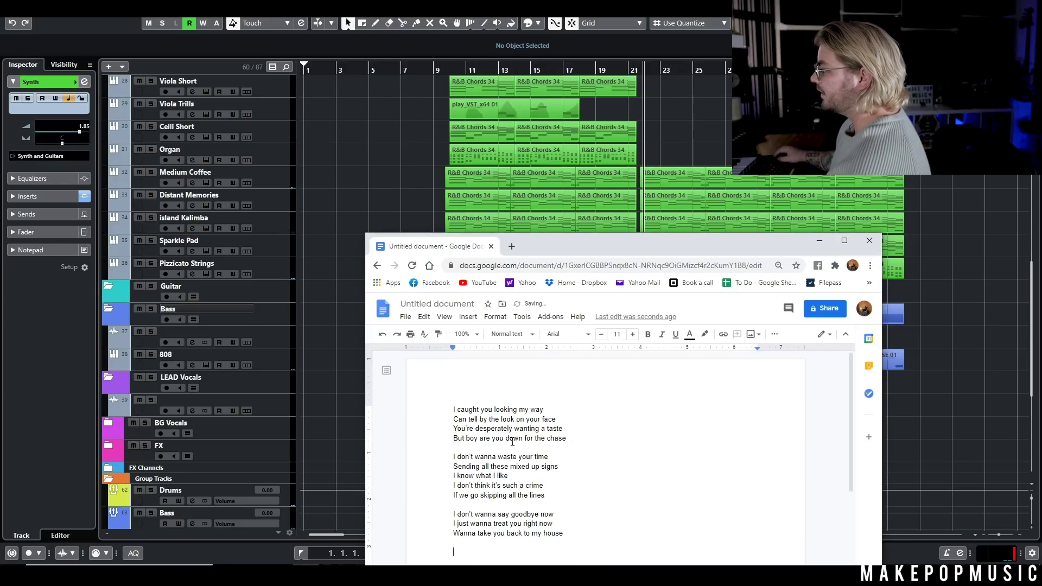
- Play the arrangement from about bar 20 with the lyrics document open in front, ready for a new stanza
left_click(628, 69)
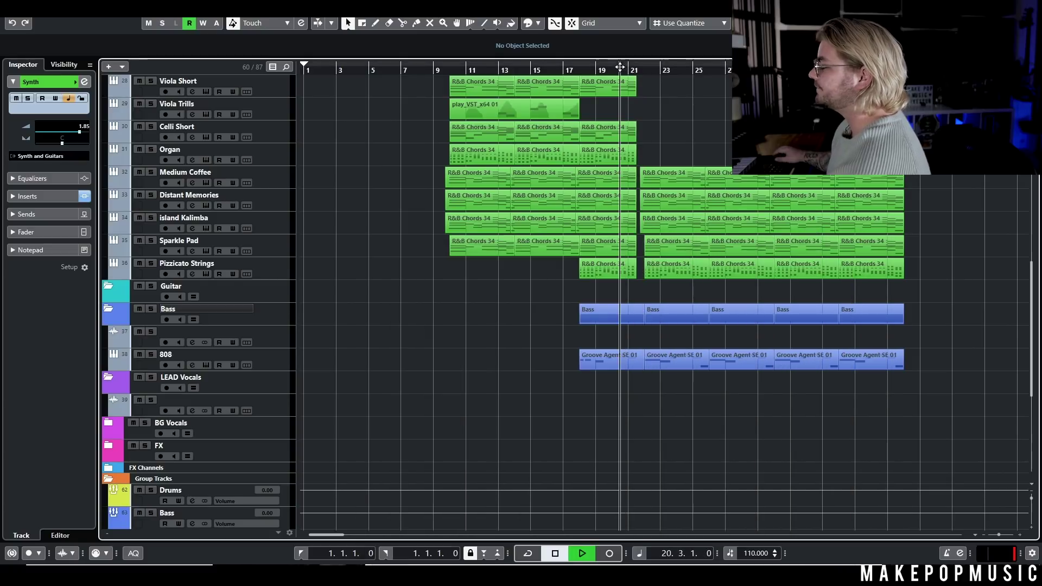
key("space")
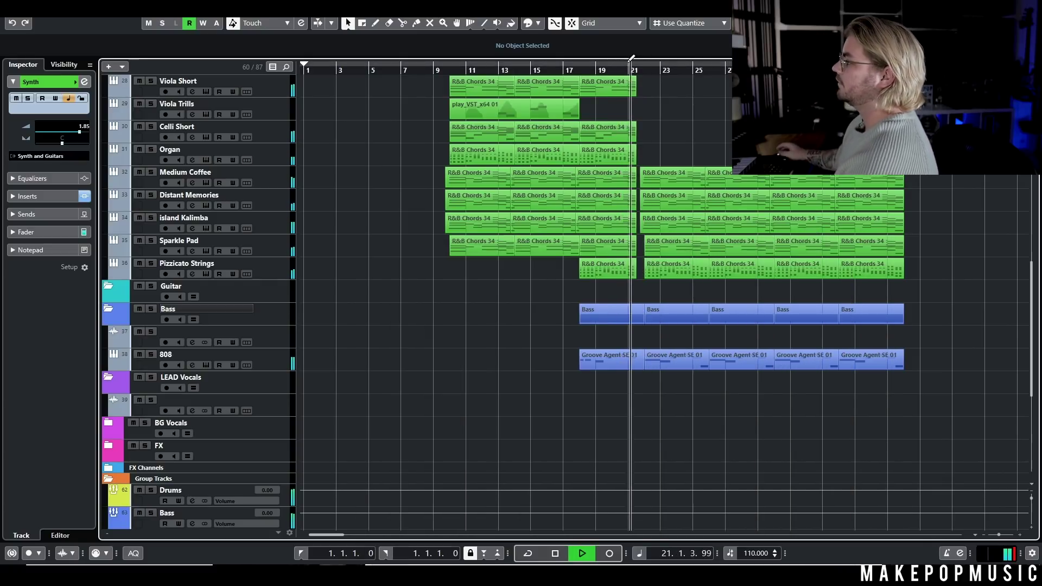
key("alt+Tab")
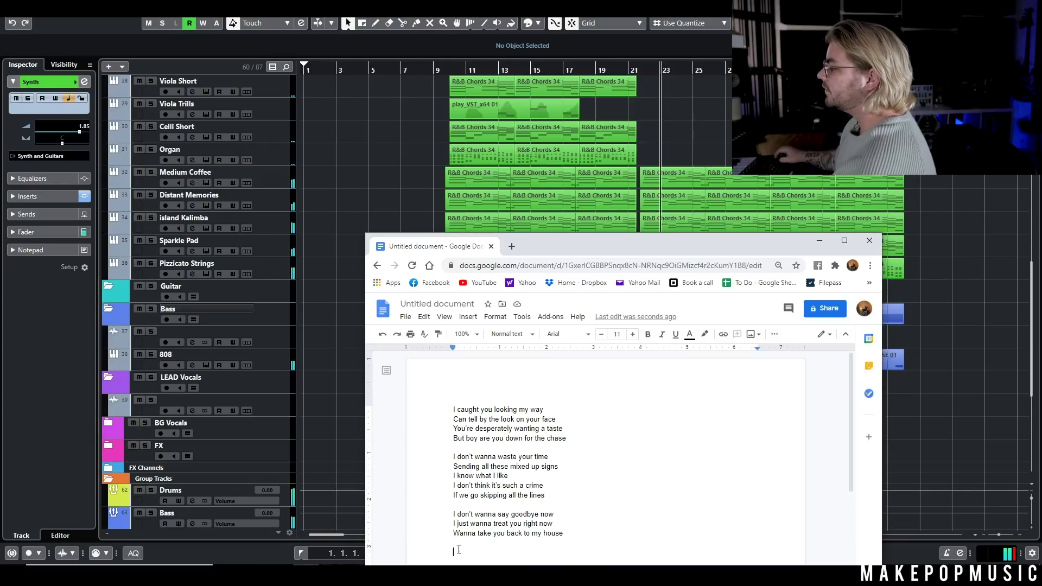
key("Return")
key("Return")
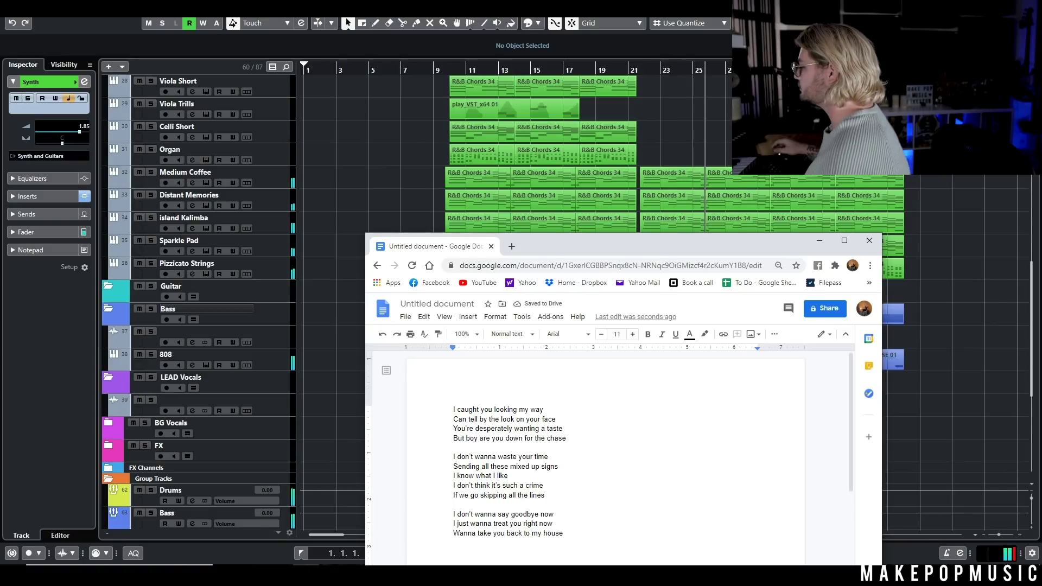
- Minimize the lyrics document and replay the transition from about bar 20 in Cubase
left_click(820, 240)
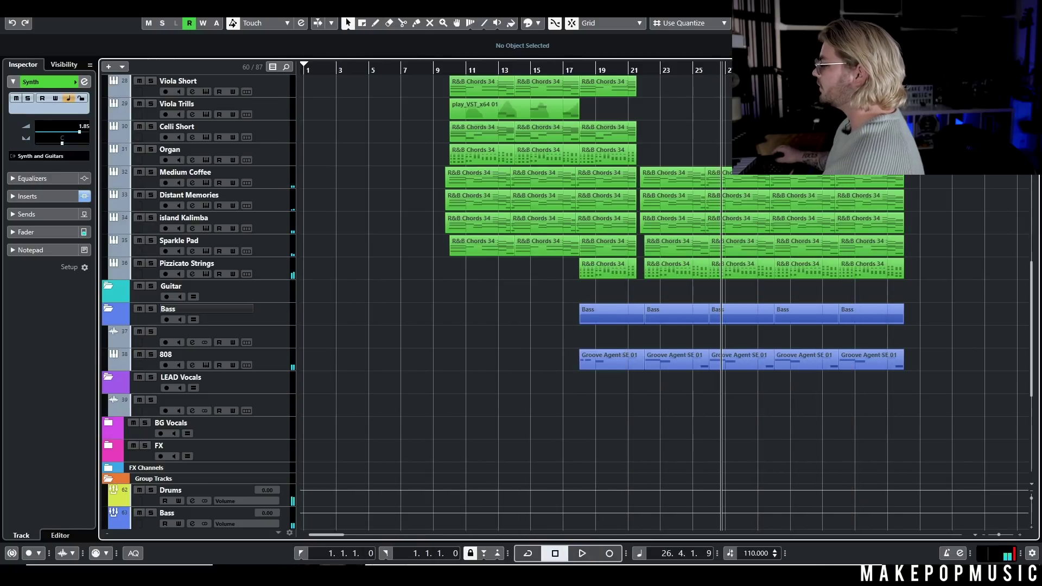
left_click(610, 68)
key("space")
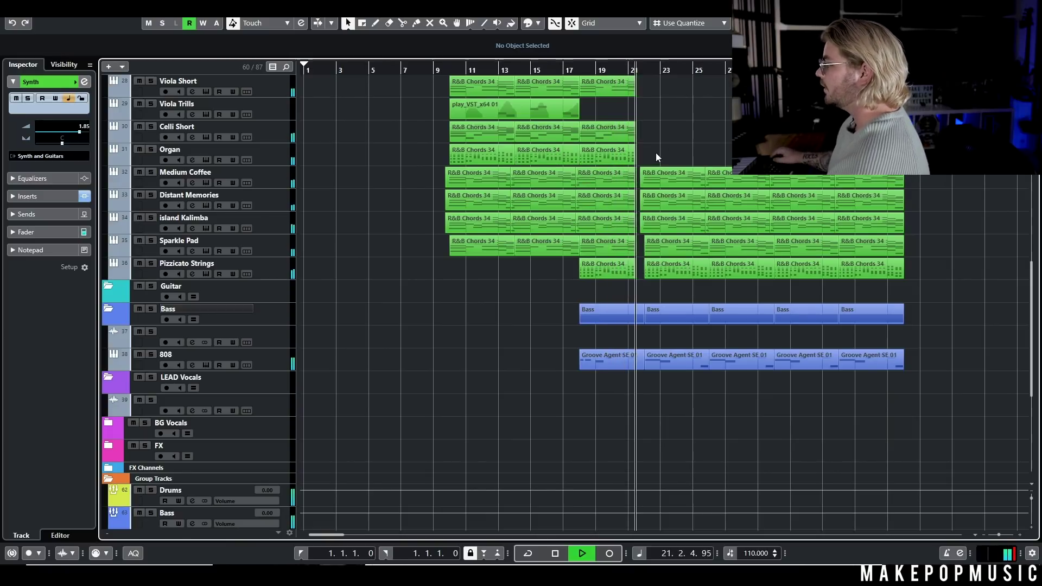
- Switch to Google Docs and add a seven-line stanza from "Now you got me going crazy" through "So tie me to the headboard baby"
key("alt+Tab")
type("got")
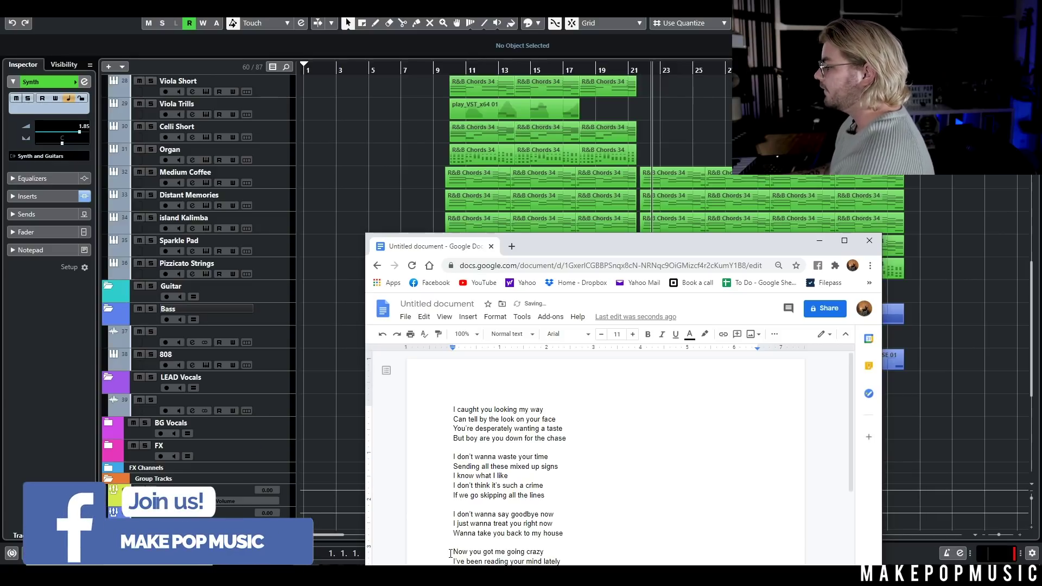
scroll(451, 554, "down", 2)
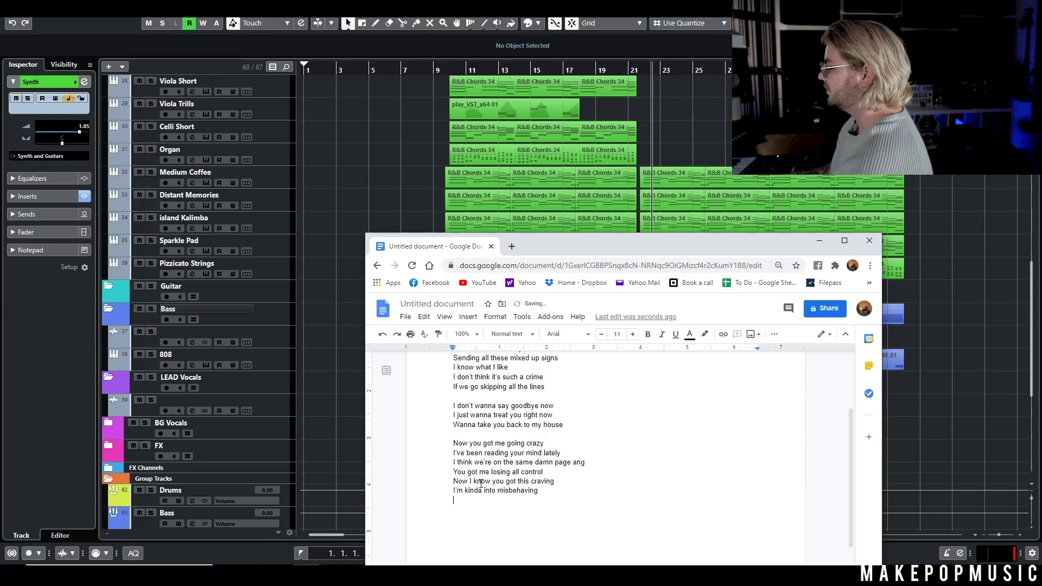
type("me to the headboard baby")
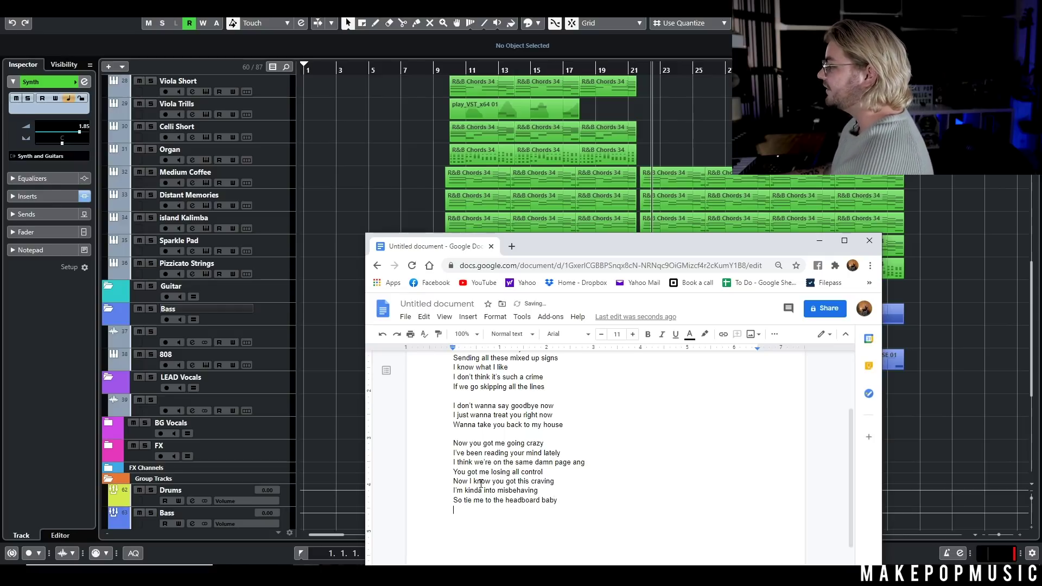
- Play the Cubase arrangement from about bar 21 and add the line "Let's make dirty secrets no one ever knows" to the last stanza in Google Docs
left_click(693, 127)
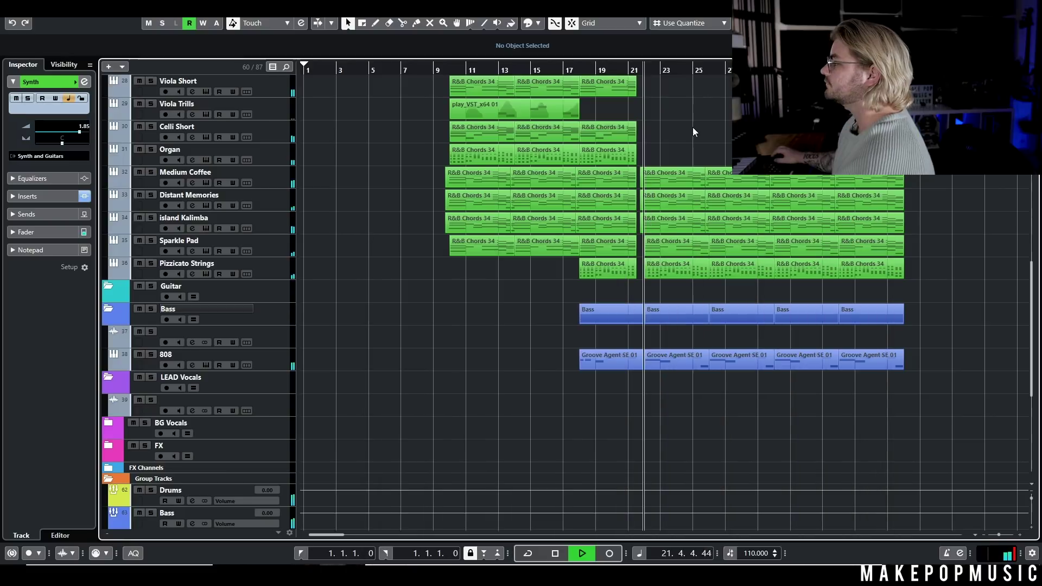
scroll(673, 131, "right", 2)
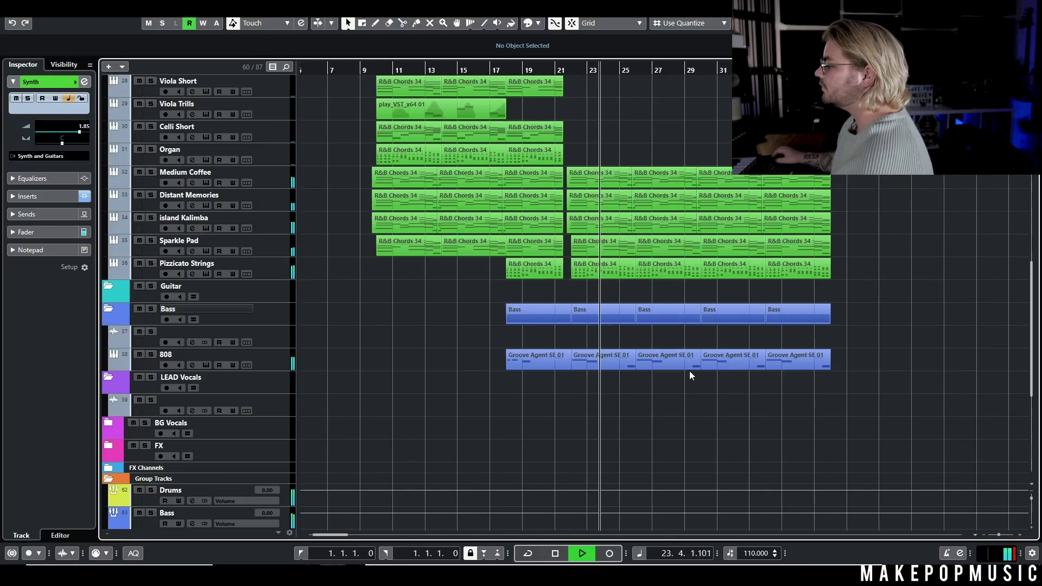
key("alt+Tab")
left_click(467, 517)
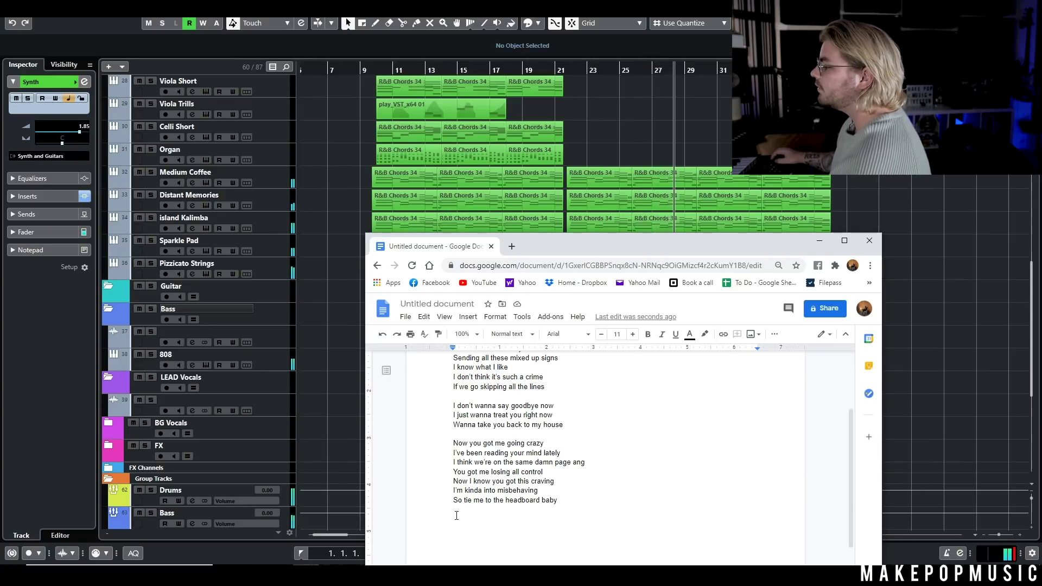
key("Return")
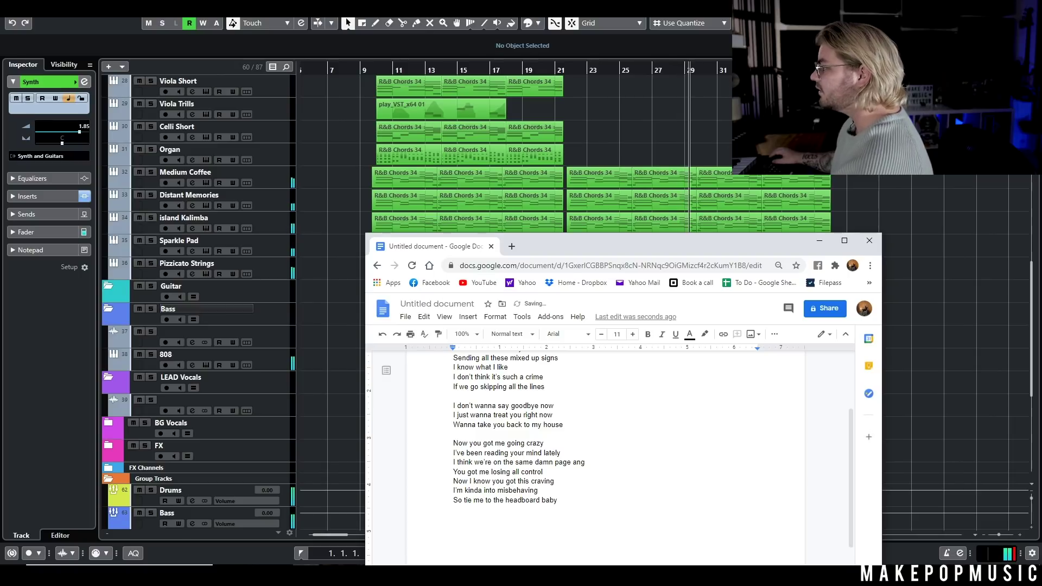
key("alt+Tab")
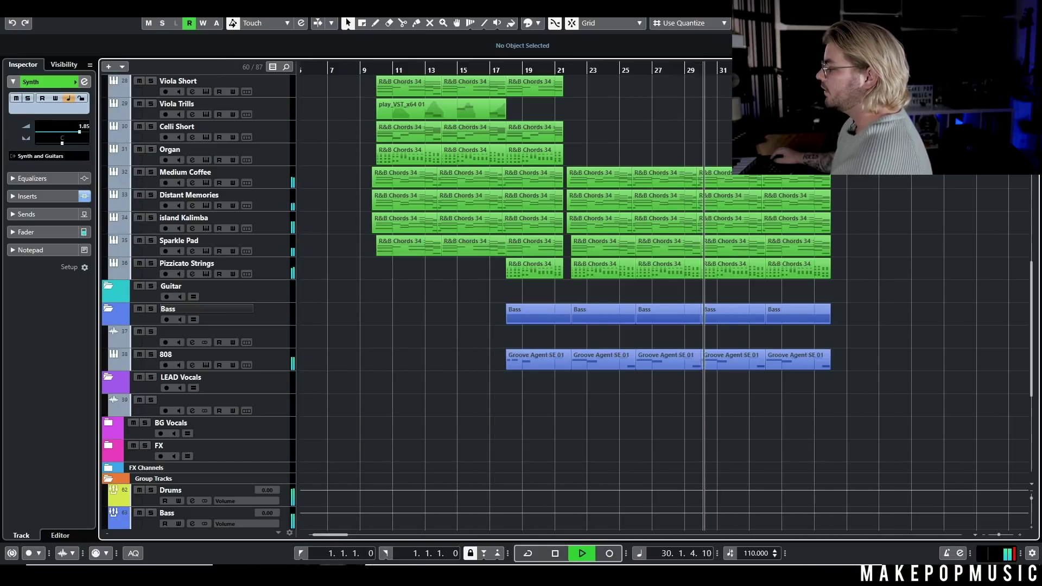
key("alt+Tab")
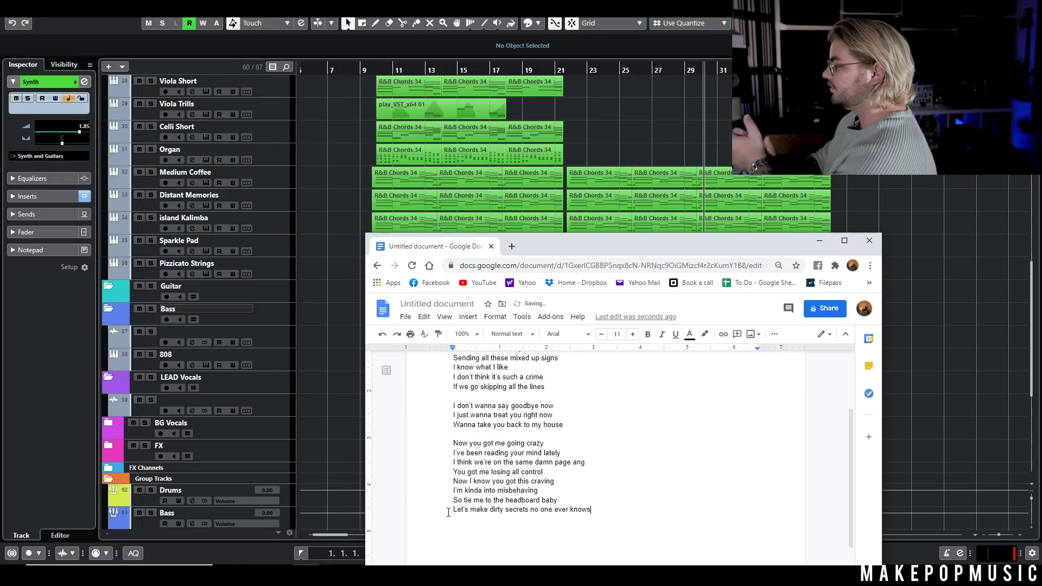
- Review the lyrics, correct "ang" to "and" in the "same damn page" line, and minimize the document
scroll(448, 513, "up", 3)
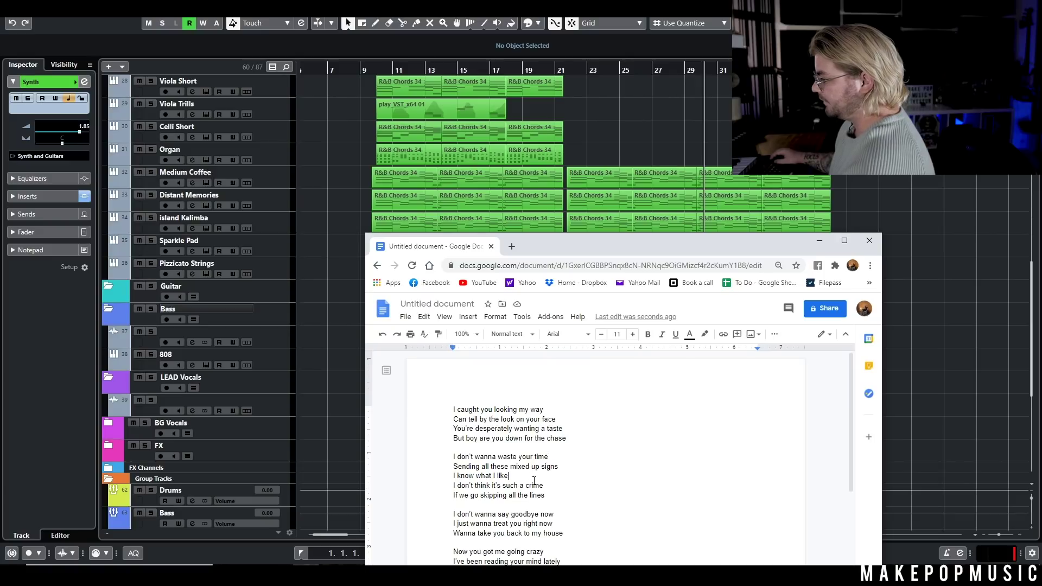
scroll(542, 490, "down", 2)
left_click_drag(546, 470, 554, 472)
scroll(554, 477, "down", 2)
left_click(549, 446)
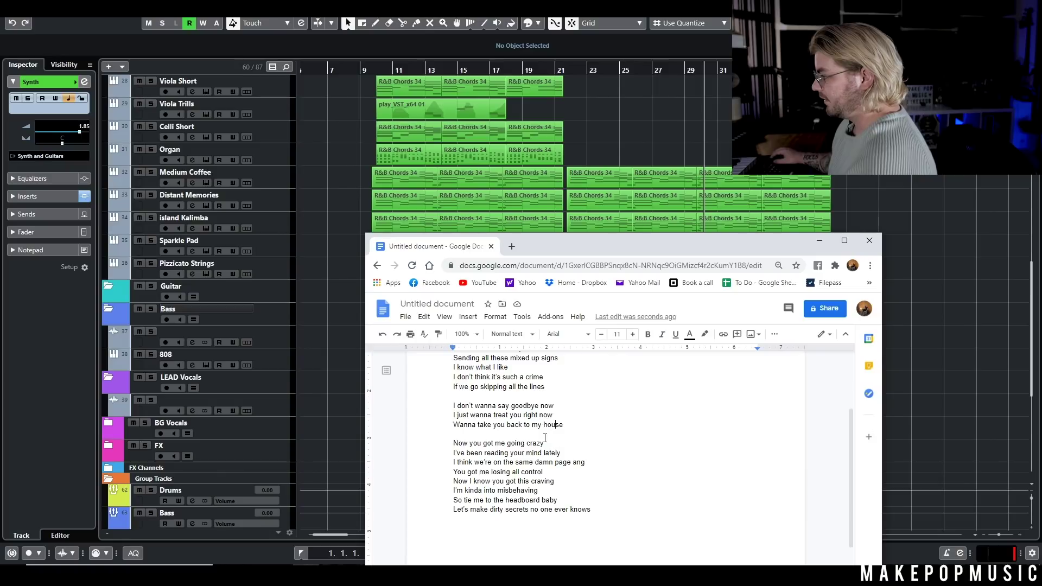
left_click(588, 463)
key("BackSpace")
type("d")
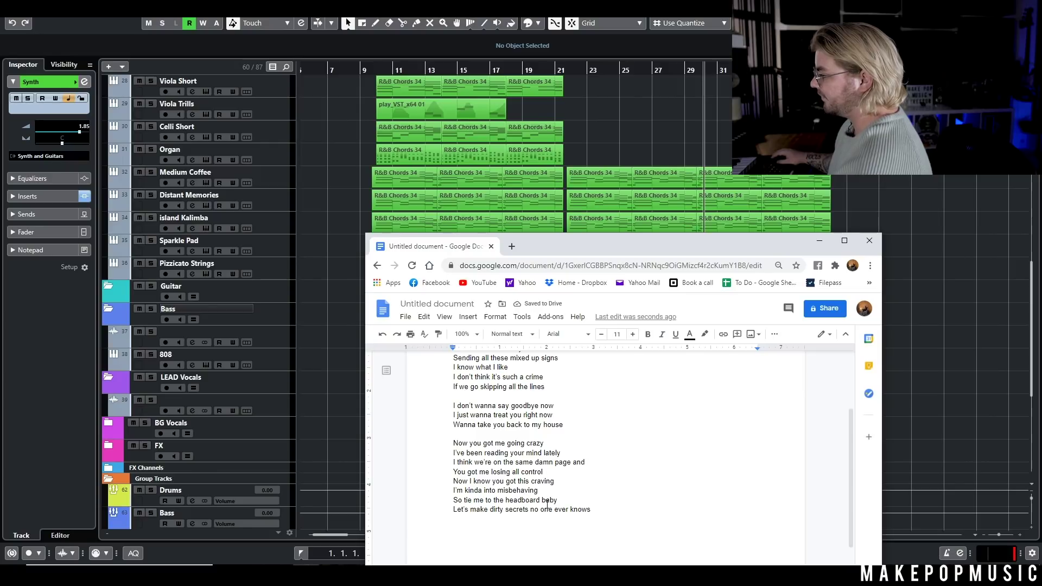
scroll(600, 483, "up", 3)
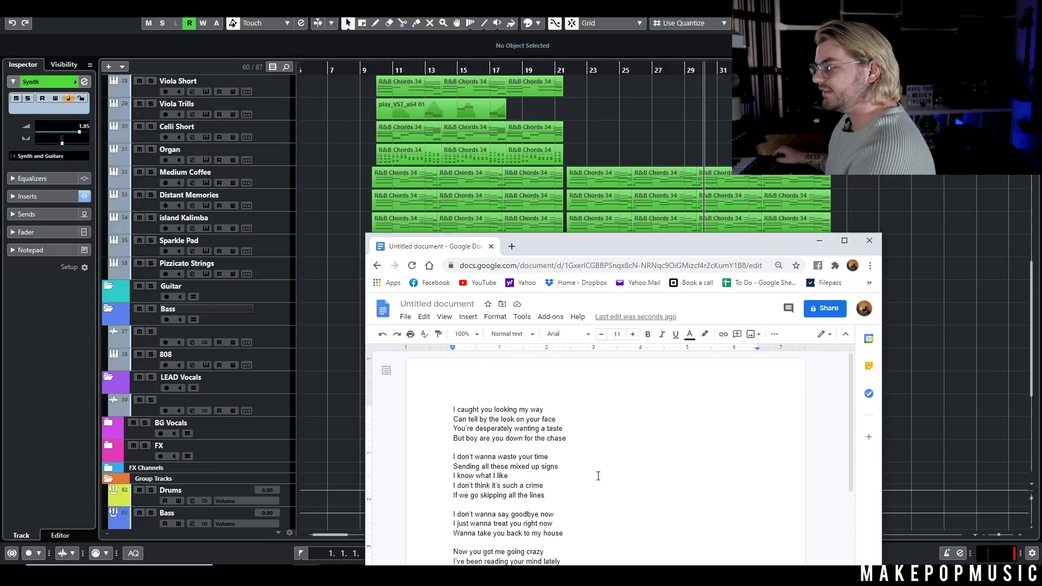
left_click(823, 240)
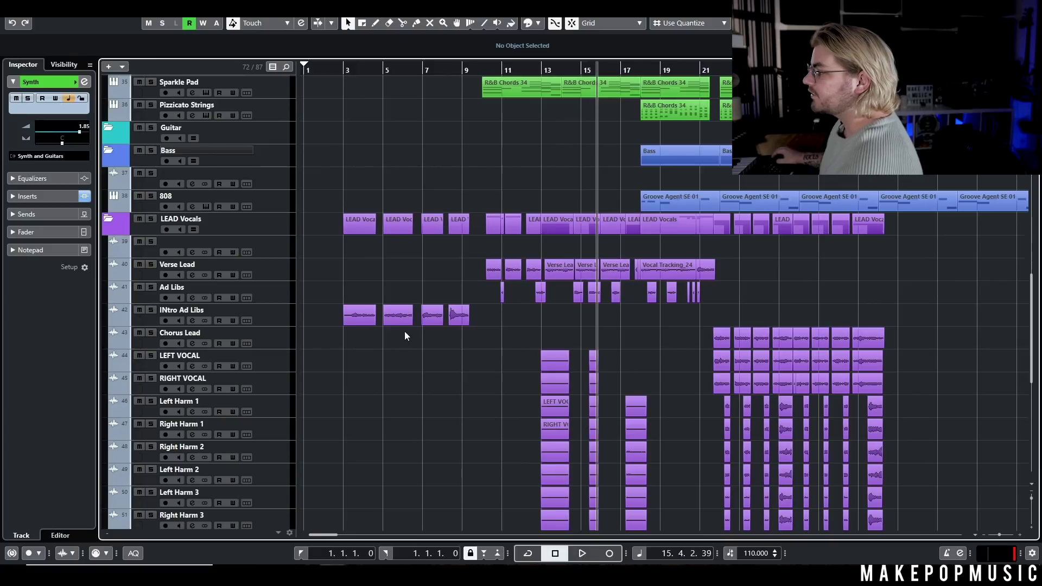
- Trim the first INtro Ad Libs clip to start at 3.2.3.0 and give it a short fade-in
scroll(351, 298, "up", 6)
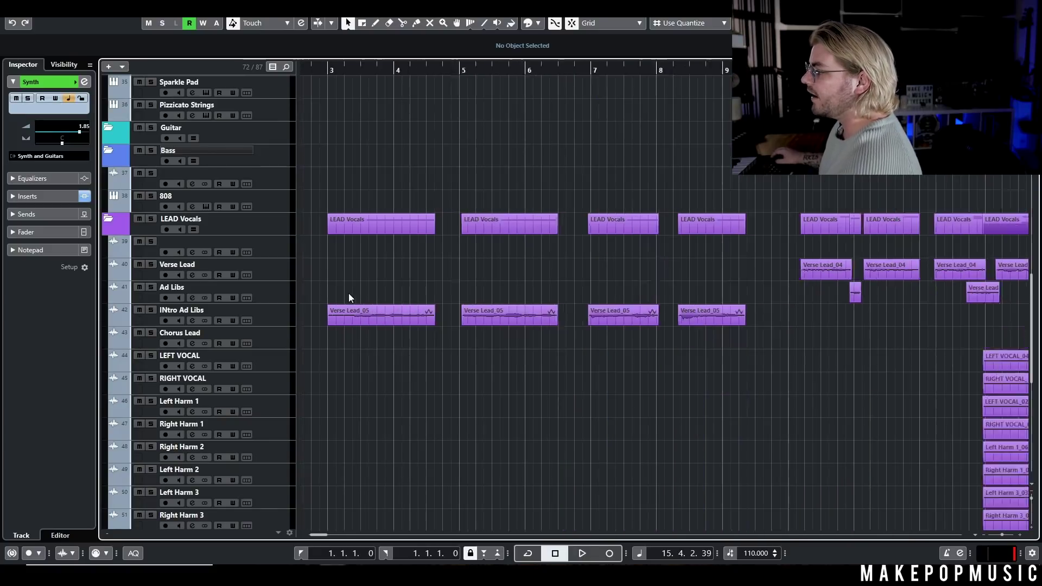
left_click(350, 315)
left_click_drag(324, 317, 353, 314)
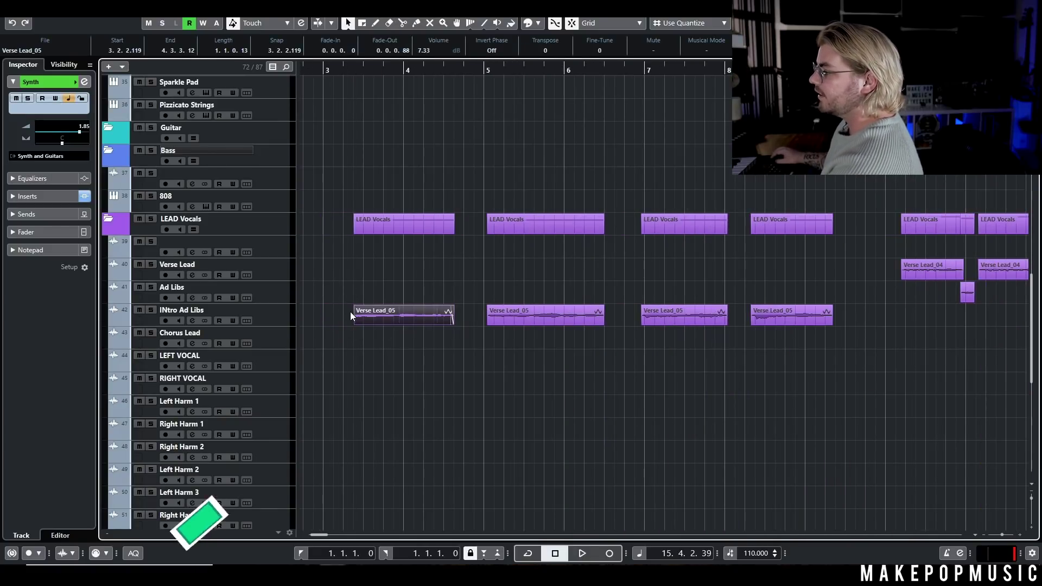
scroll(355, 313, "up", 3)
left_click_drag(356, 399, 361, 400)
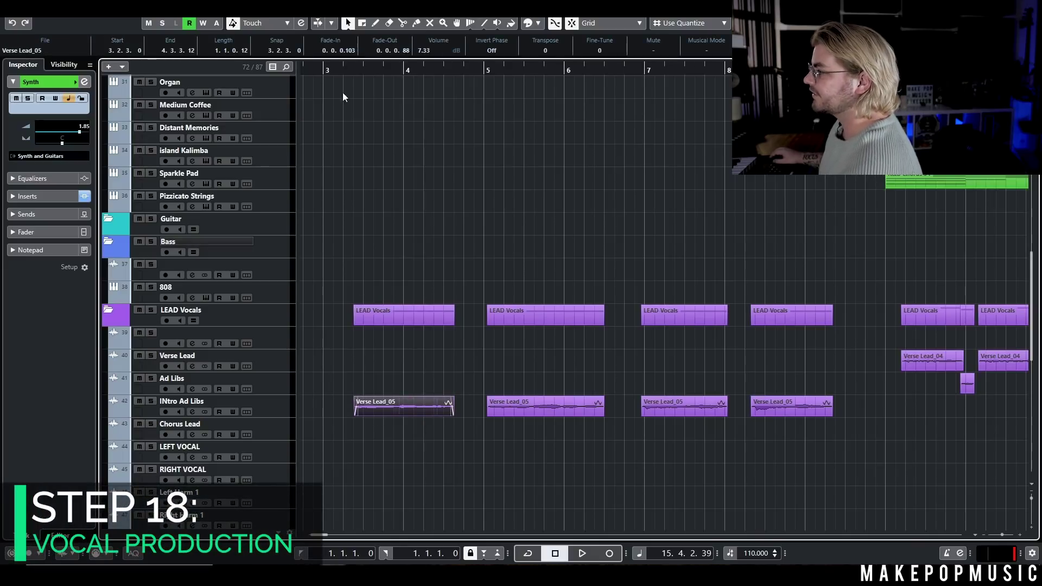
- Inspect the inserts and sends in the INtro Ad Libs track's channel settings
left_click(193, 411)
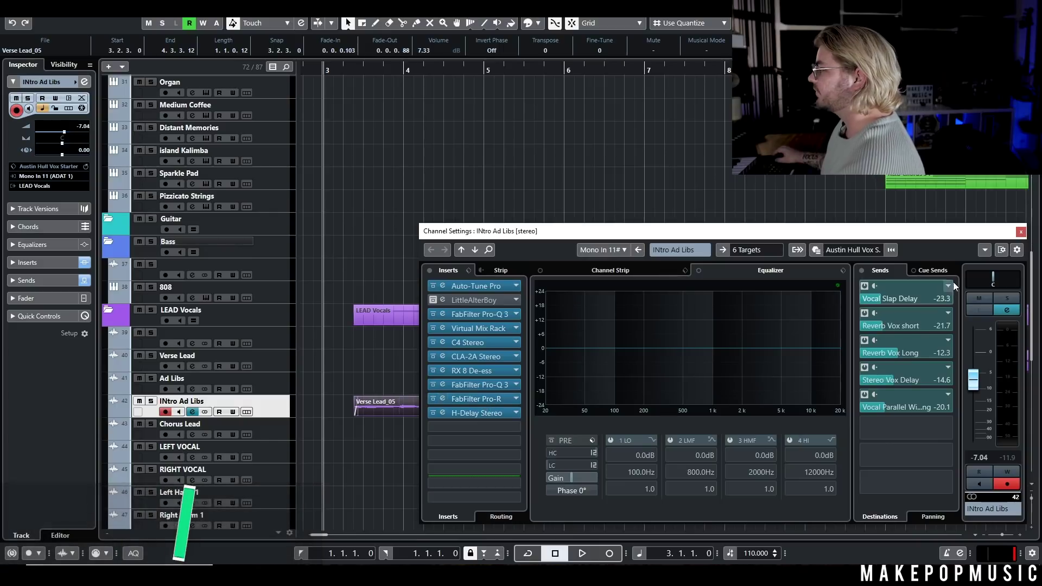
left_click(1021, 233)
- Play the intro ad libs from about bar 2 into the start of the verse, stopping around bar 11
key("space")
scroll(337, 108, "up", 5)
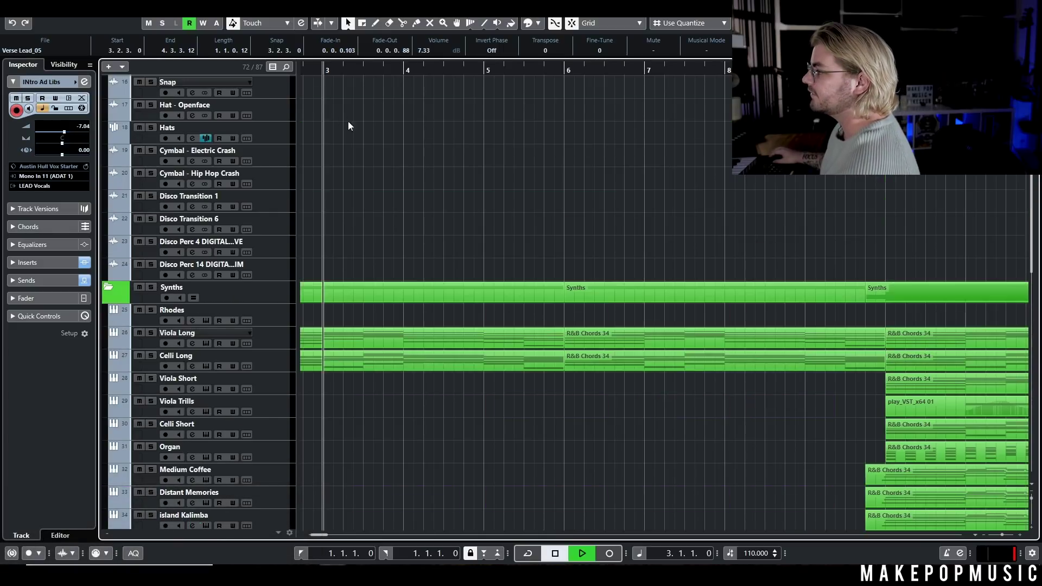
scroll(375, 120, "left", 3)
left_click(382, 68)
scroll(492, 225, "down", 5)
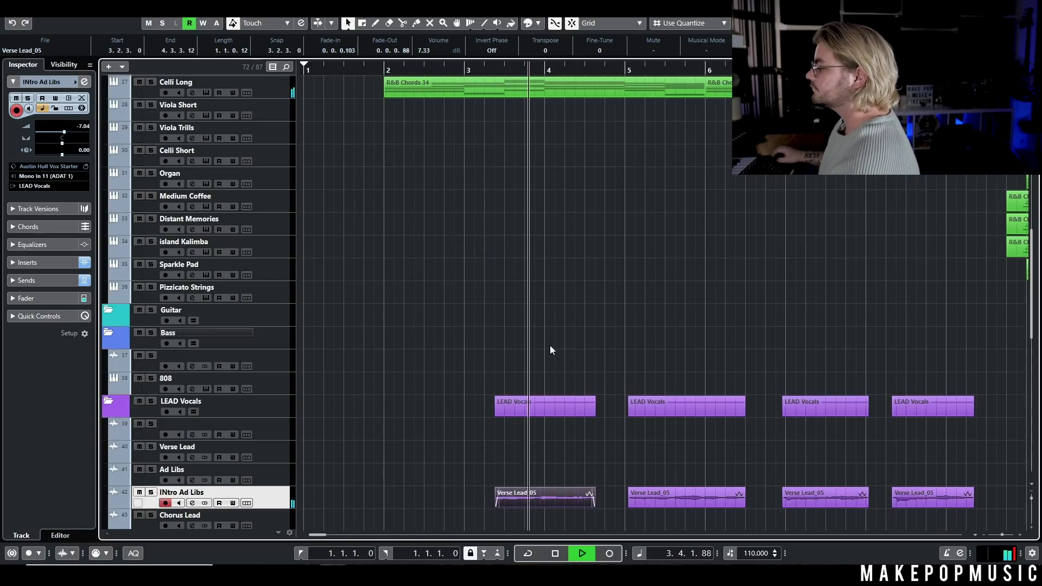
key("g")
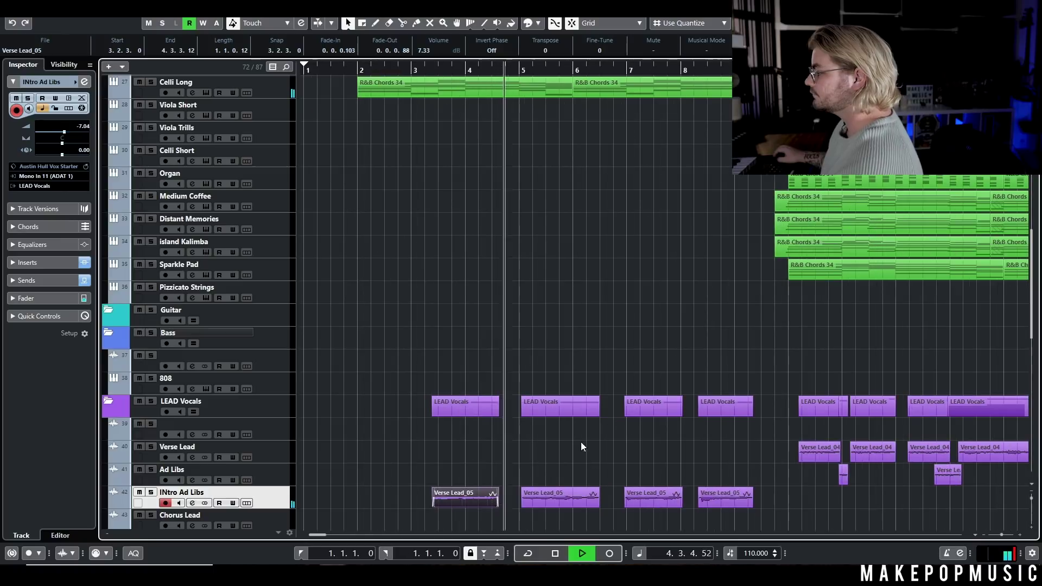
scroll(567, 454, "right", 2)
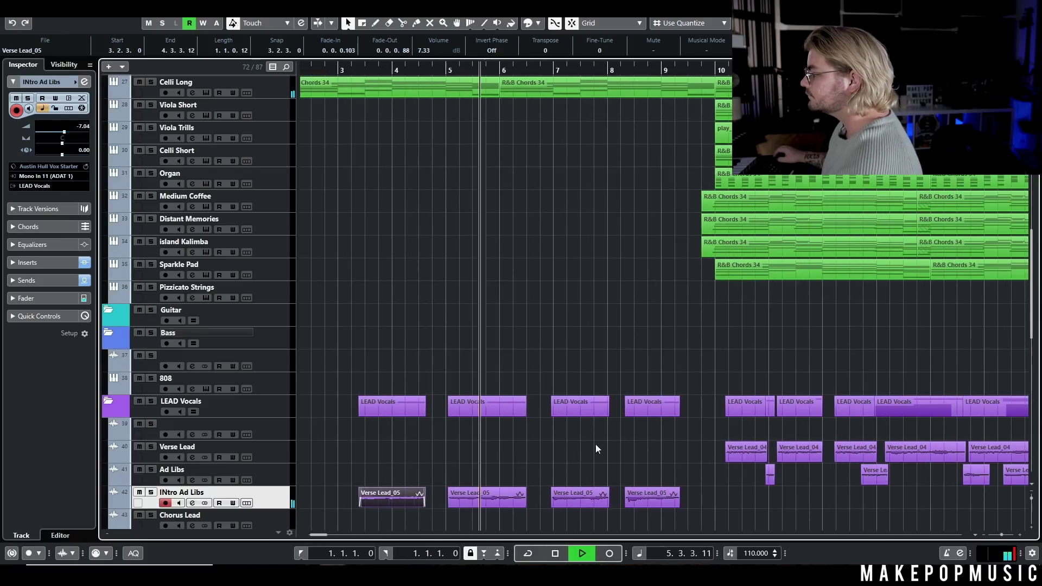
scroll(597, 440, "down", 2)
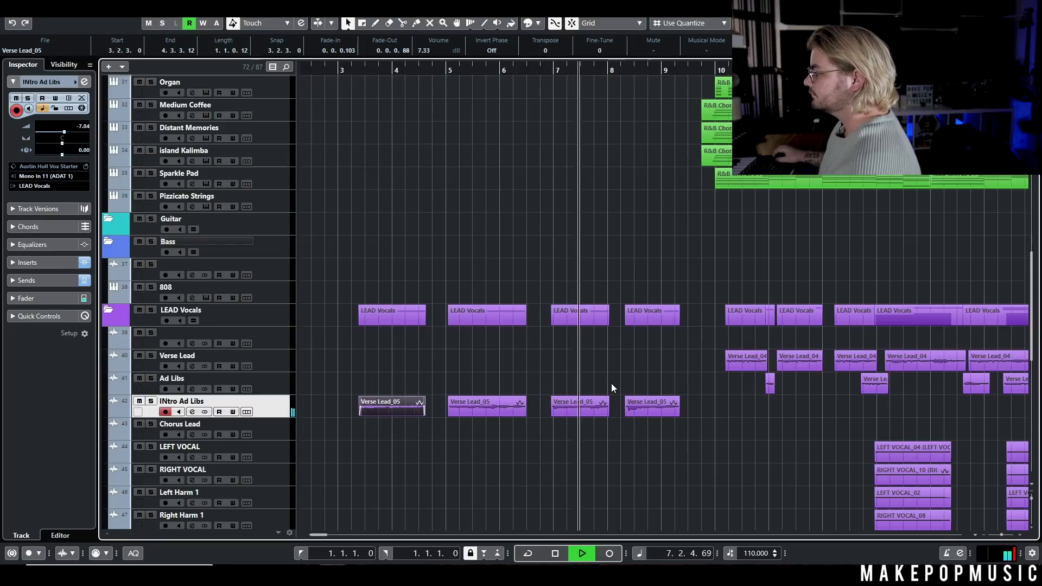
scroll(632, 377, "right", 2)
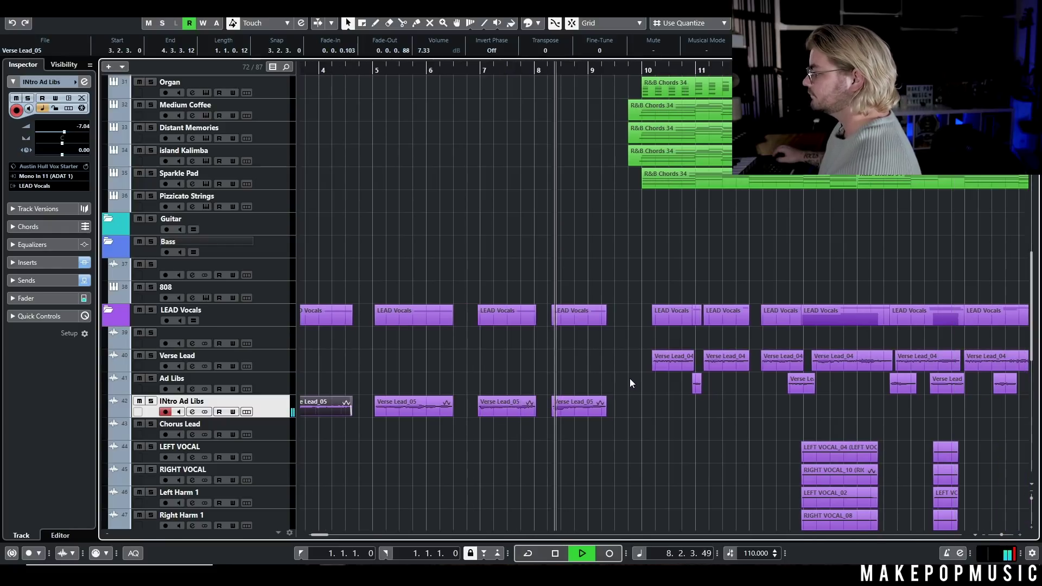
scroll(600, 378, "down", 2)
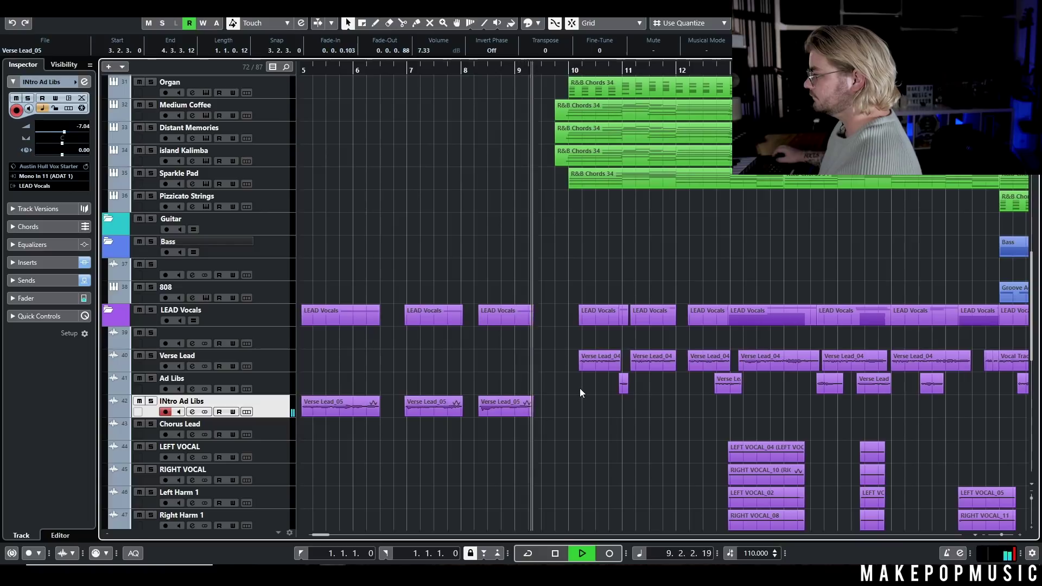
scroll(580, 385, "down", 2)
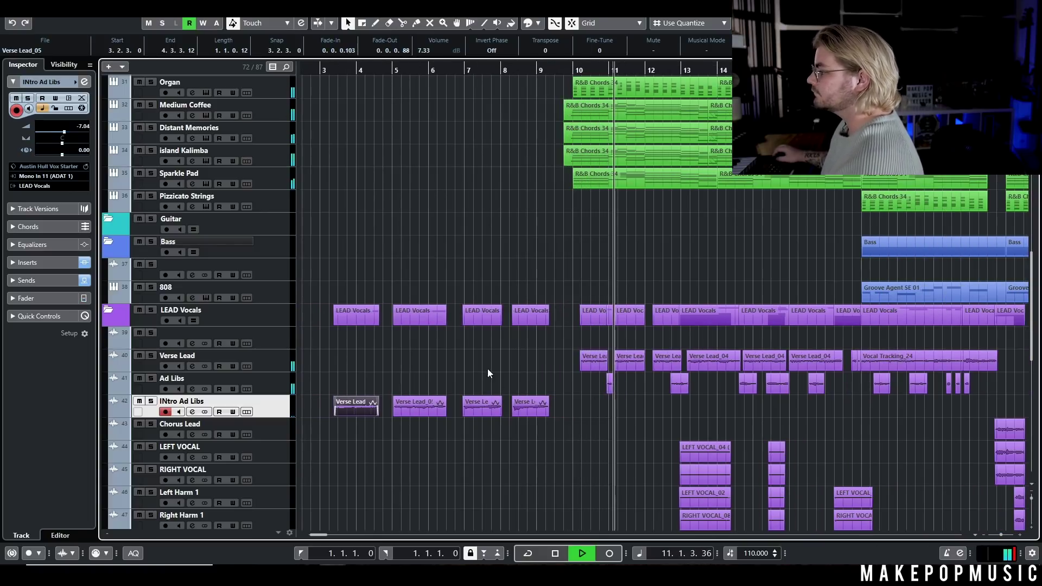
key("space")
- Solo the Verse Lead track and examine its insert chain and sends in the channel settings
left_click(151, 355)
left_click(192, 366)
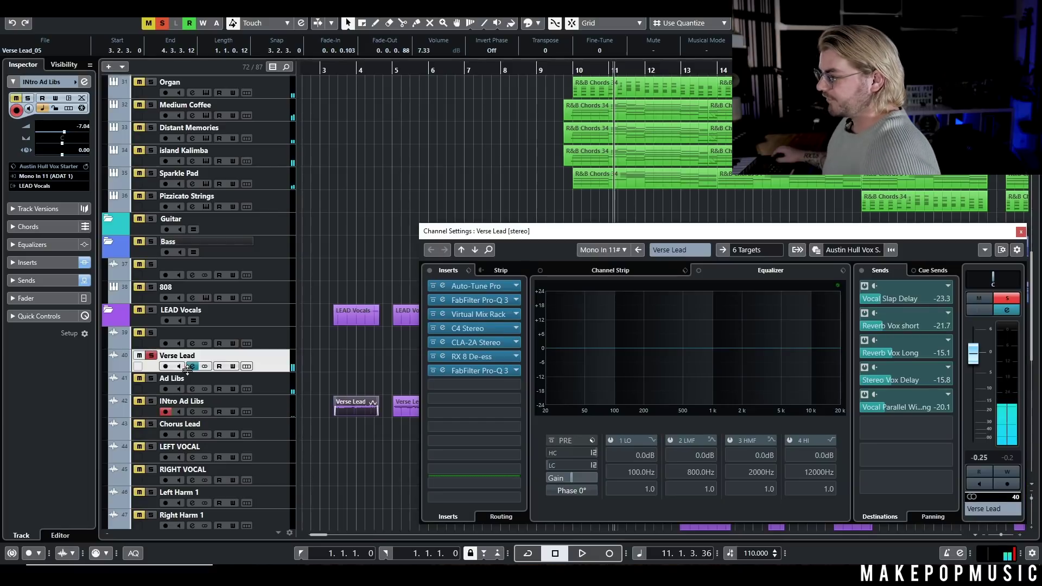
left_click_drag(513, 225, 337, 224)
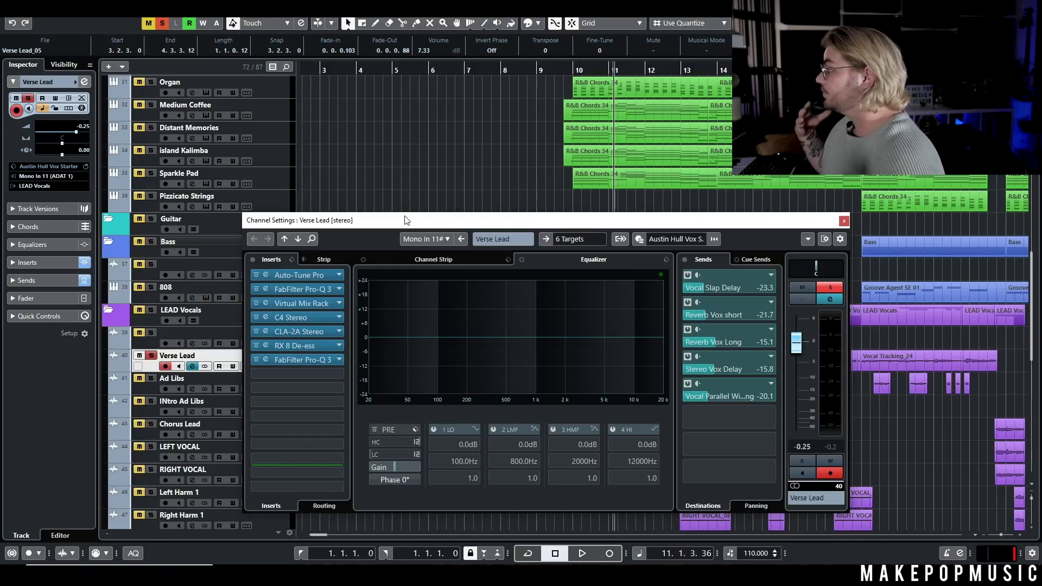
left_click_drag(433, 221, 448, 102)
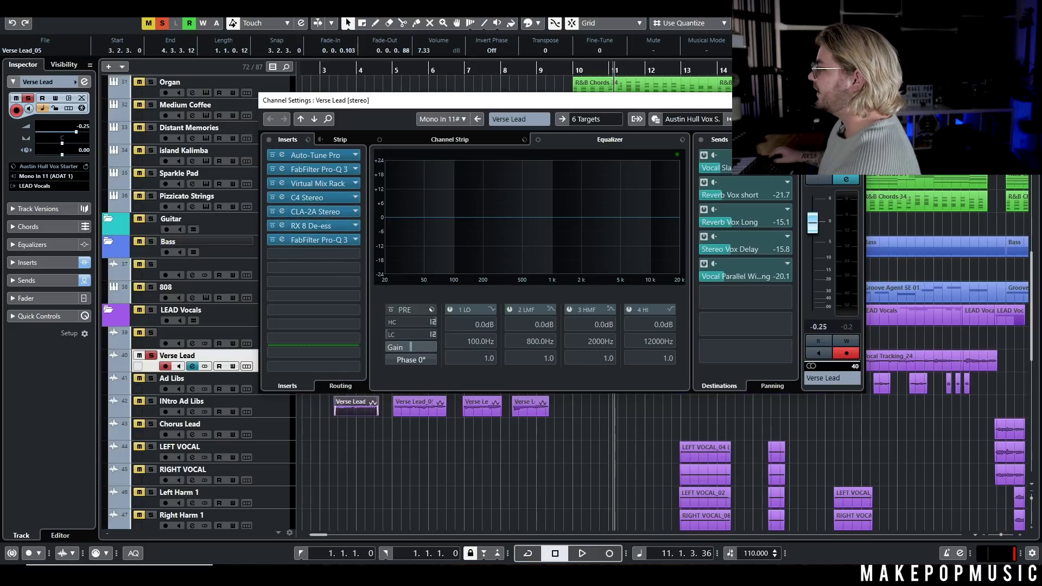
key("Escape")
- Clear the Verse Lead solo and play the verse vocals in the full mix from about bar 10 to bar 11
scroll(643, 330, "down", 4)
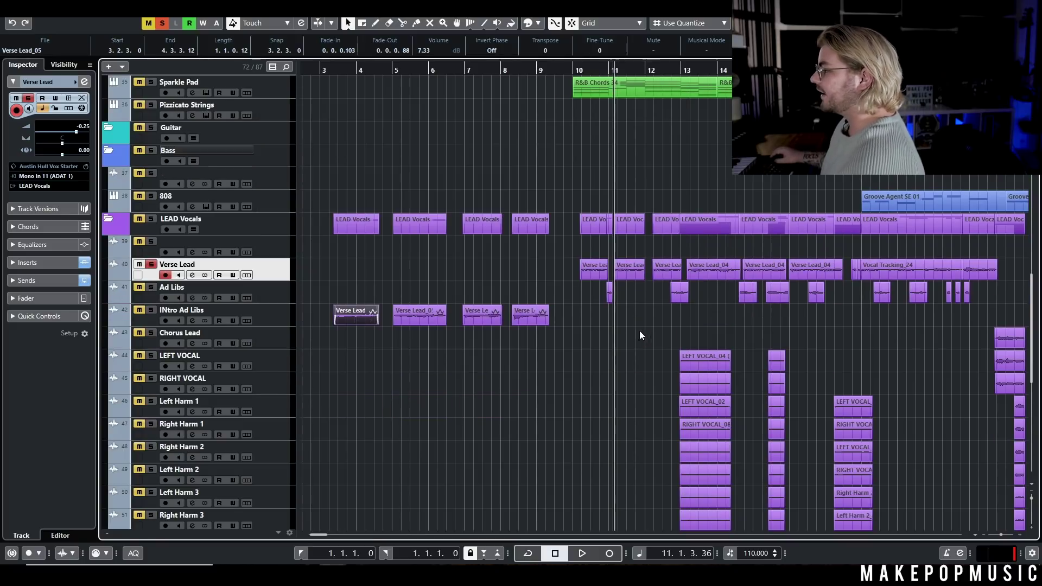
scroll(500, 255, "right", 6)
scroll(543, 293, "down", 4)
scroll(502, 260, "left", 2)
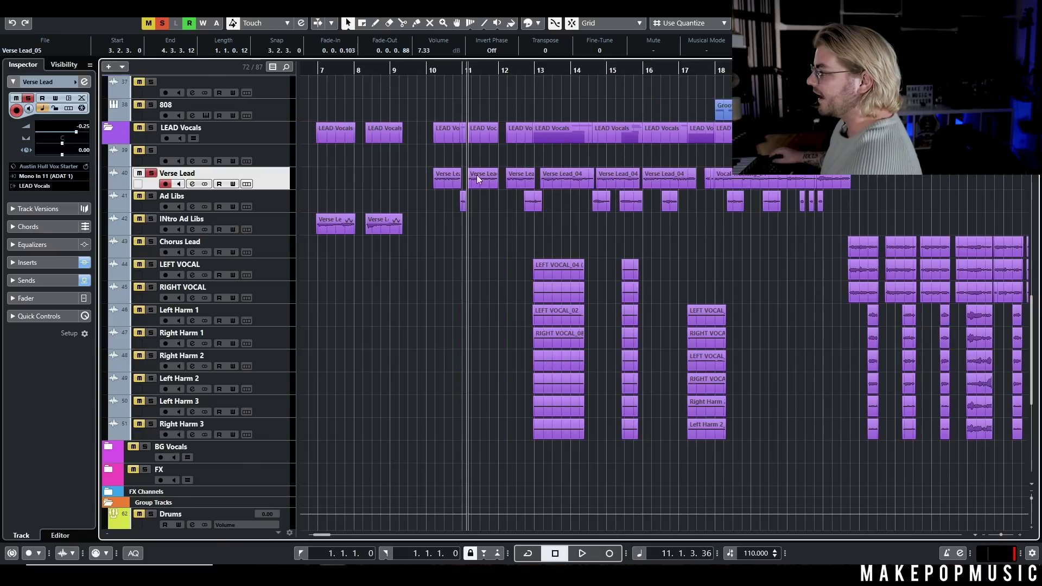
left_click(429, 67)
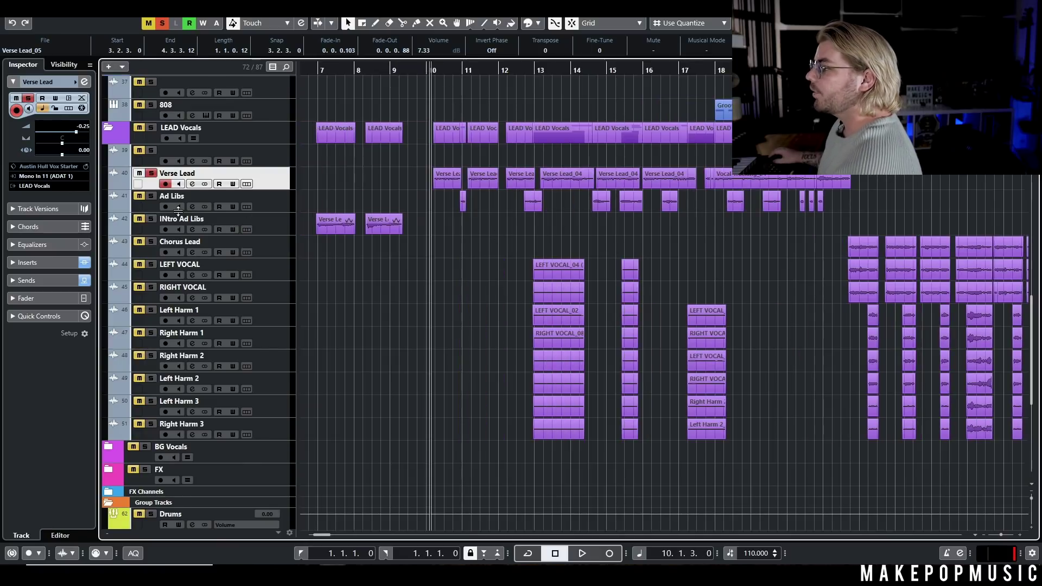
left_click(393, 181)
key("space")
scroll(480, 269, "up", 10)
key("g")
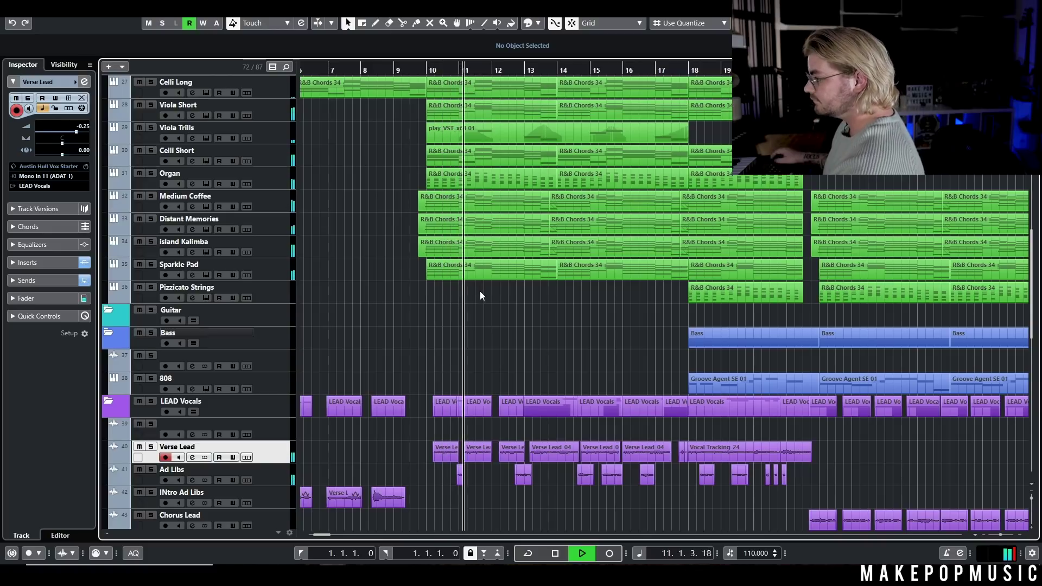
scroll(488, 309, "down", 8)
key("space")
- Solo the Ad Libs track to audition its clips from about bars 10 and 12, and restore the full mix during playback
key("h")
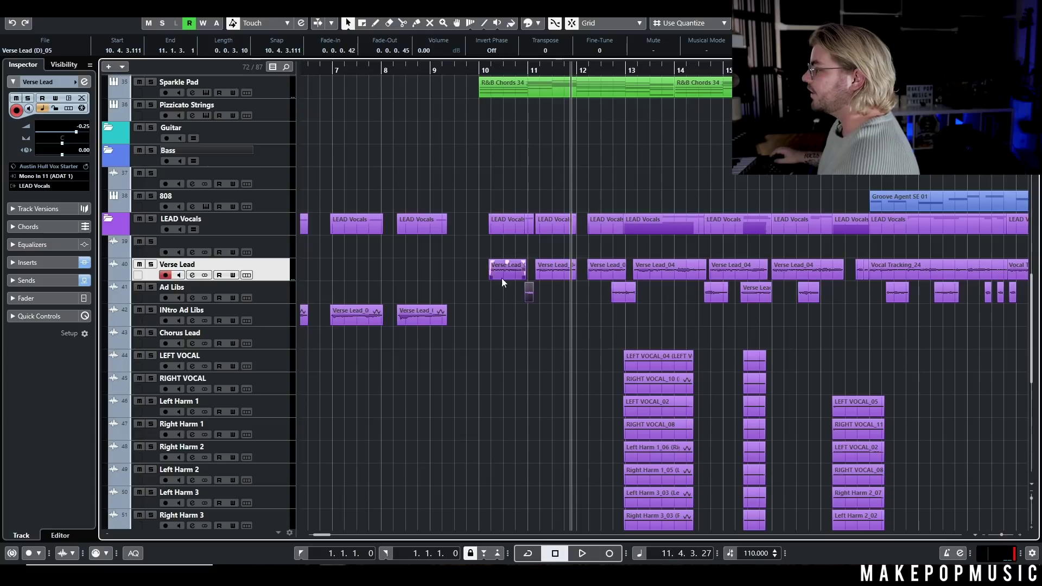
key("h")
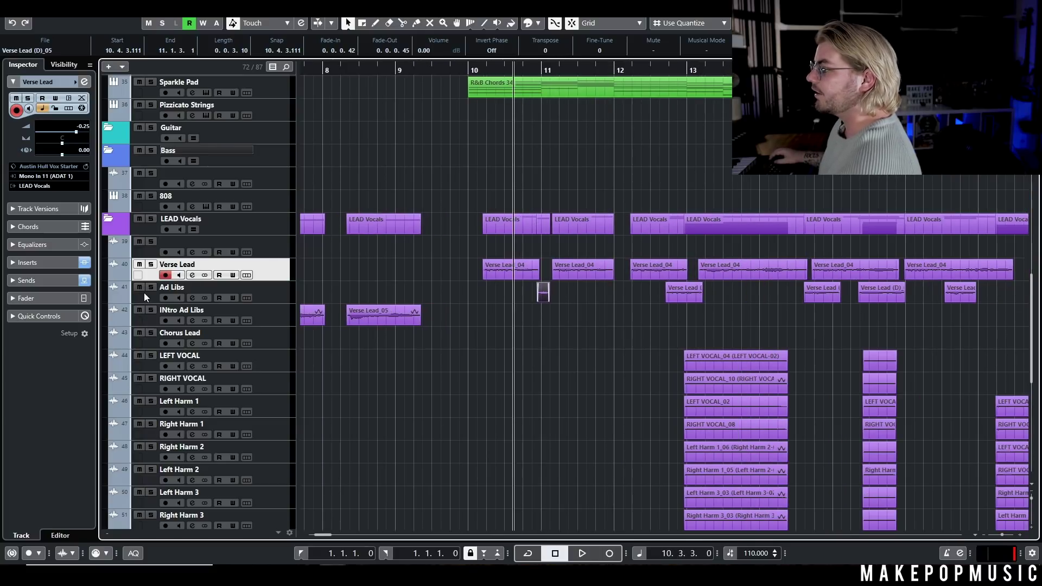
left_click(145, 288)
left_click(268, 289)
key("space")
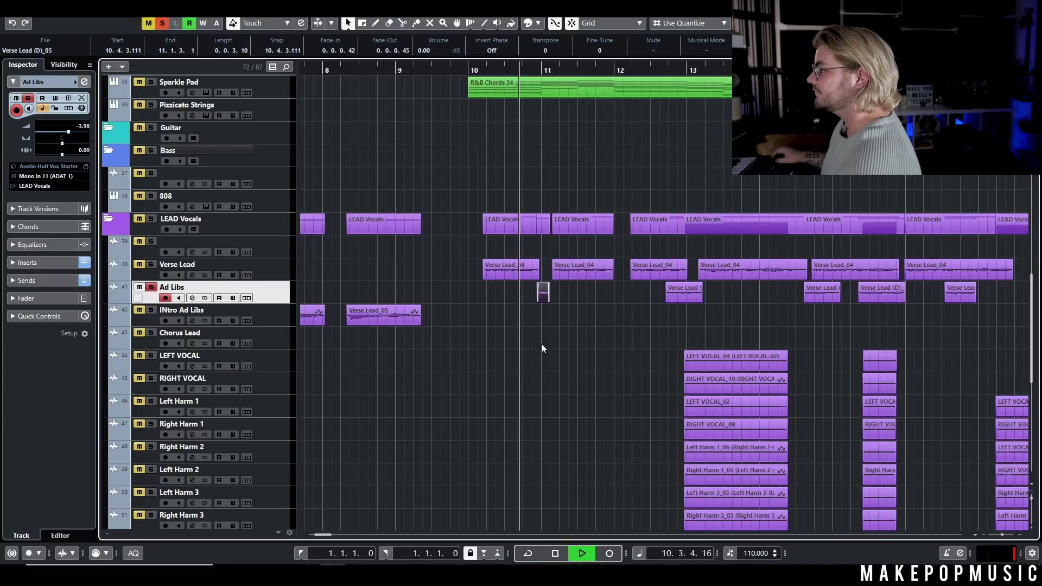
left_click(666, 70)
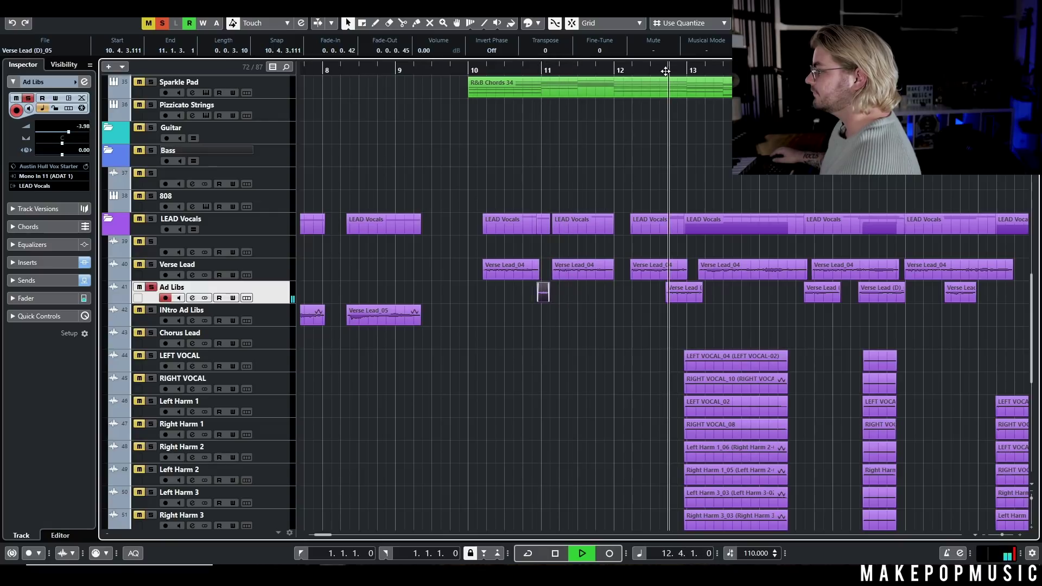
key("s")
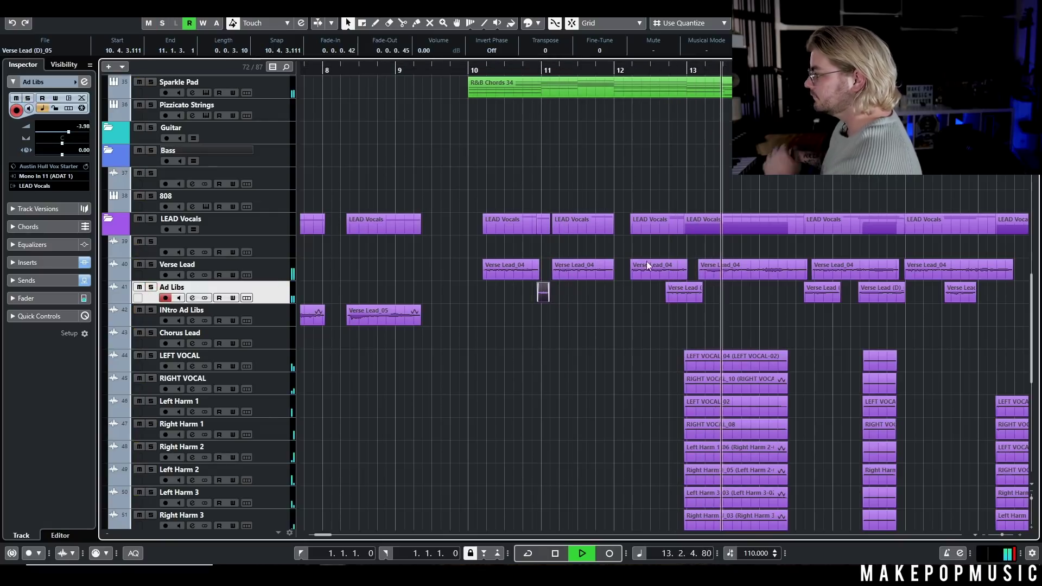
- Stop the full-mix playback and solo the LEFT VOCAL and RIGHT VOCAL tracks
key("s")
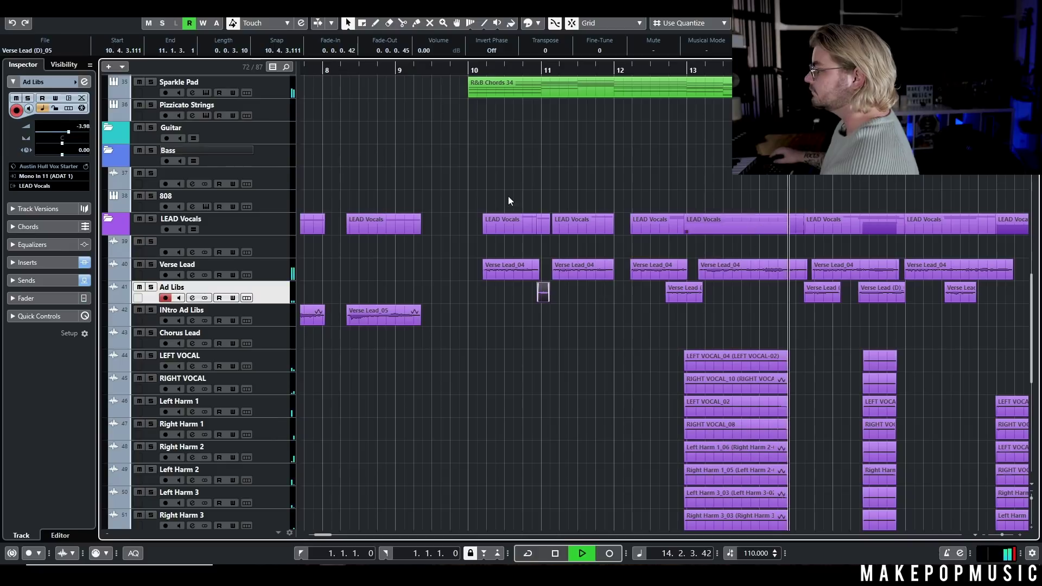
scroll(508, 197, "down", 4)
key("g")
key("space")
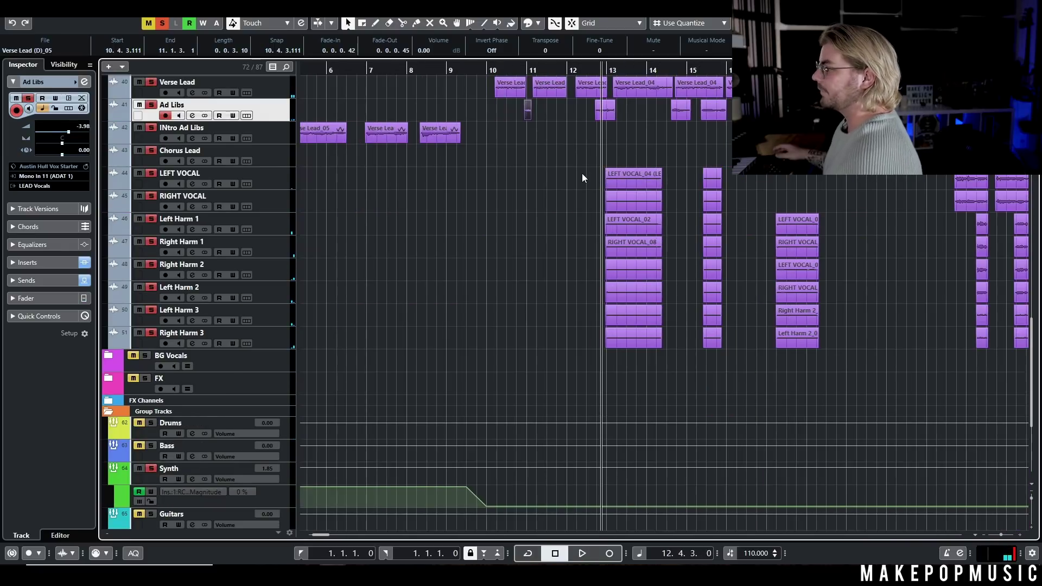
left_click(163, 24)
left_click(151, 173)
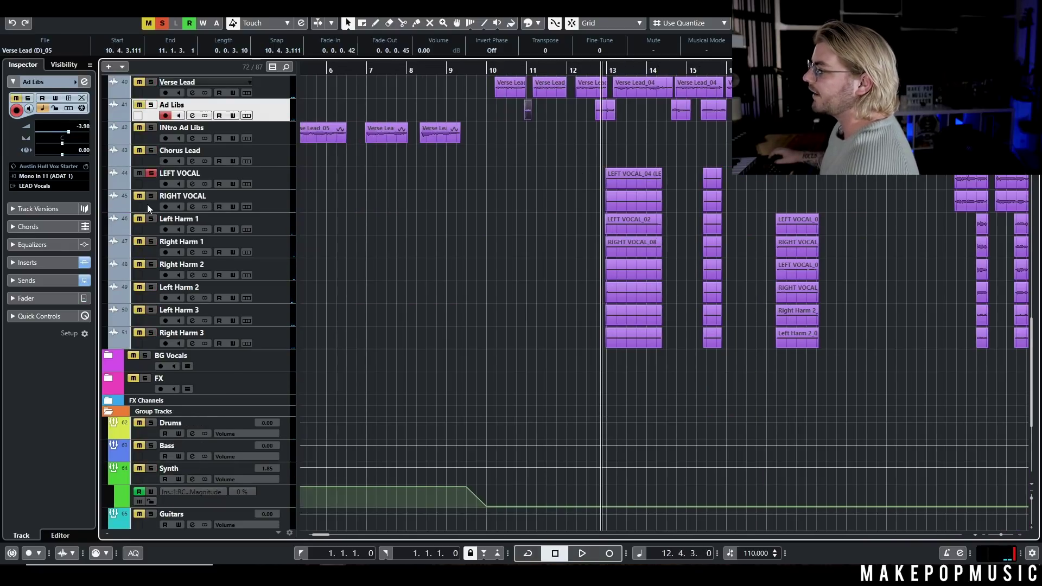
key("g")
key("g")
scroll(229, 160, "up", 4)
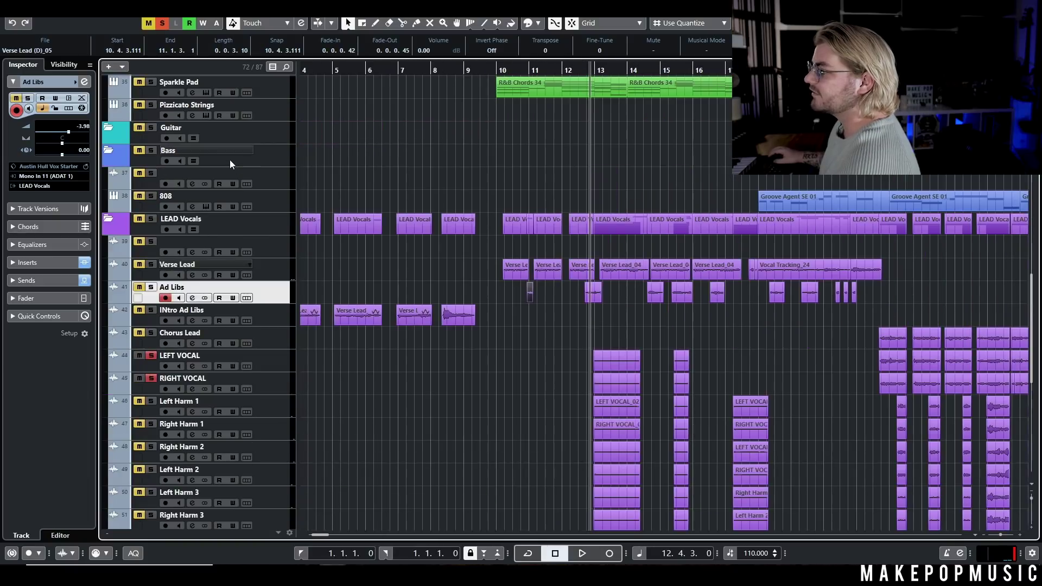
- Solo the LEAD Vocals folder and play the verse vocals from about bar 10 to bar 14
left_click(151, 219)
left_click(499, 70)
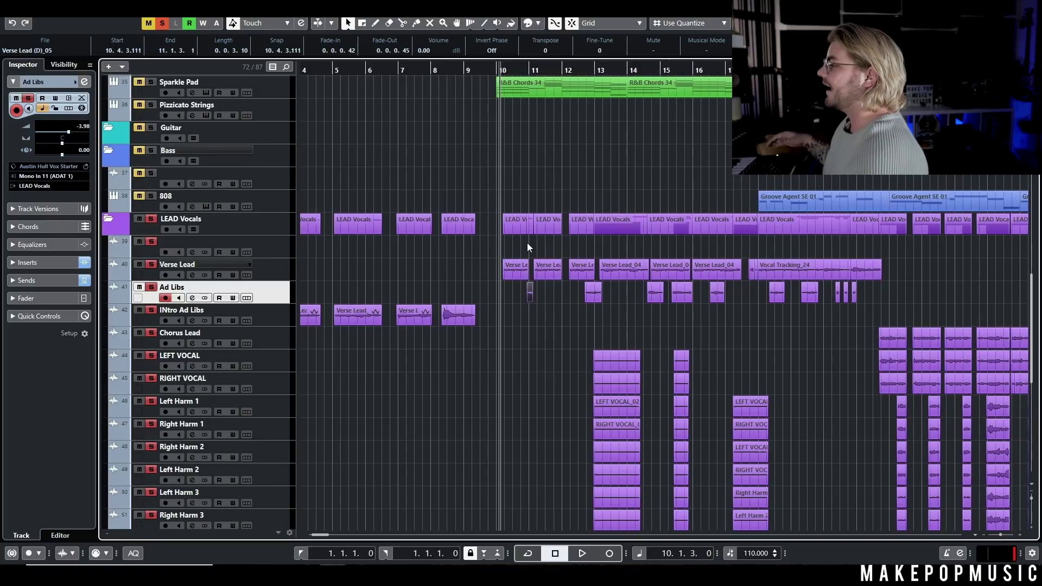
key("space")
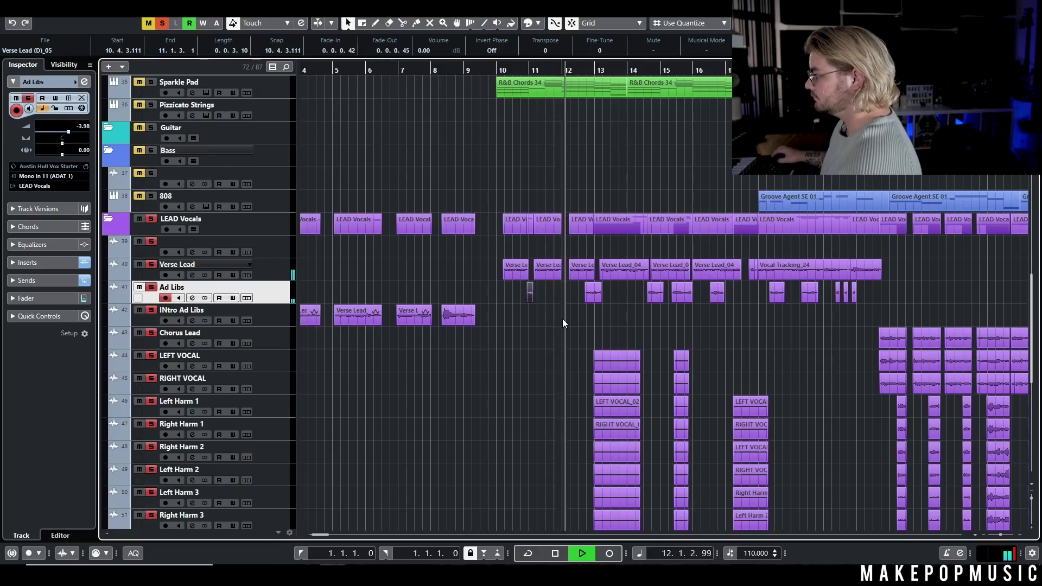
scroll(564, 318, "up", 1)
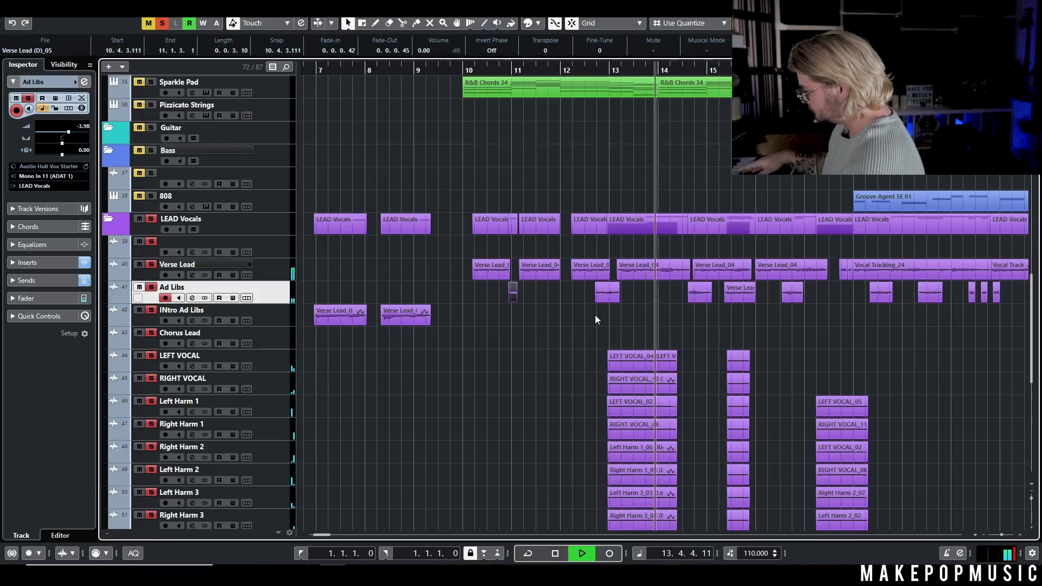
key("space")
left_click(596, 332)
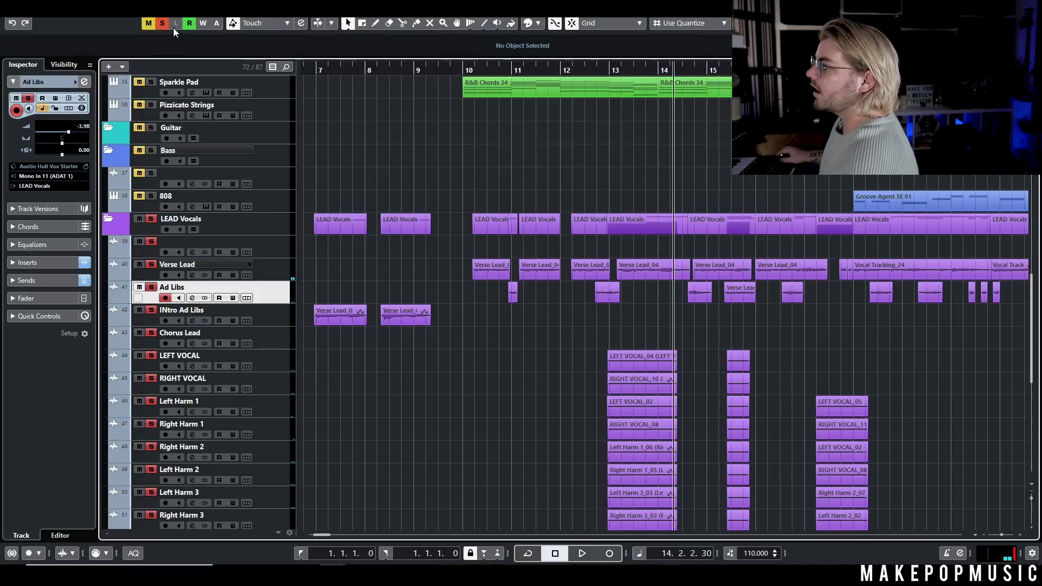
- Examine the LEFT VOCAL track's inserts and sends, and play the soloed LEFT VOCAL and RIGHT VOCAL pair from about bar 13
left_click(151, 356)
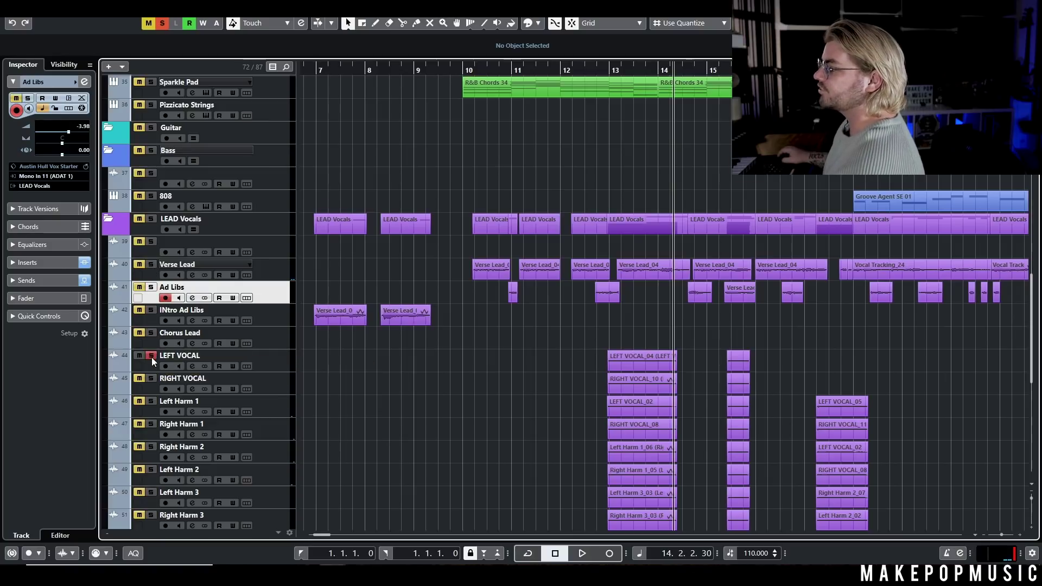
left_click(193, 367)
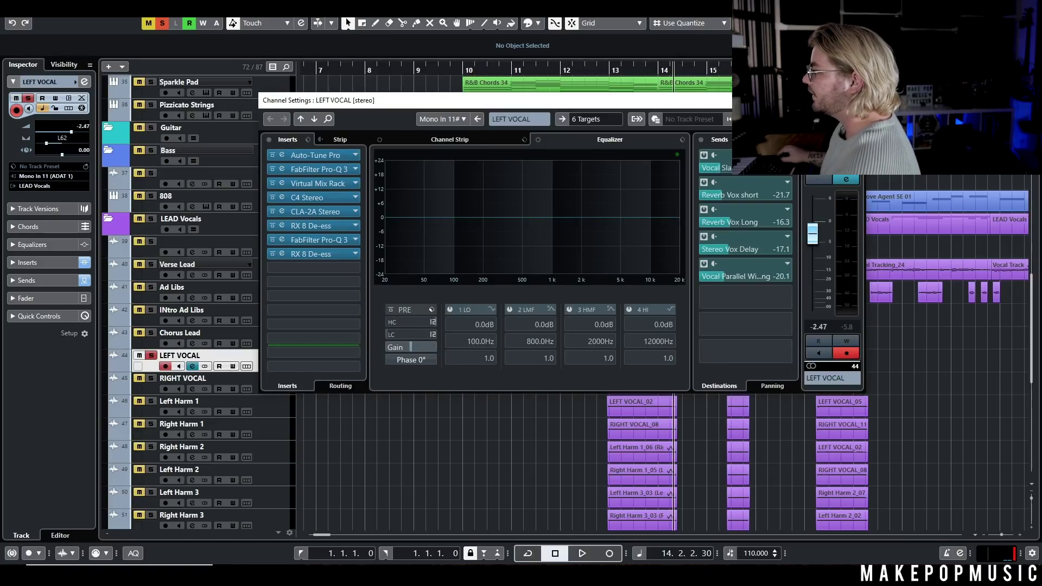
key("Escape")
left_click(603, 72)
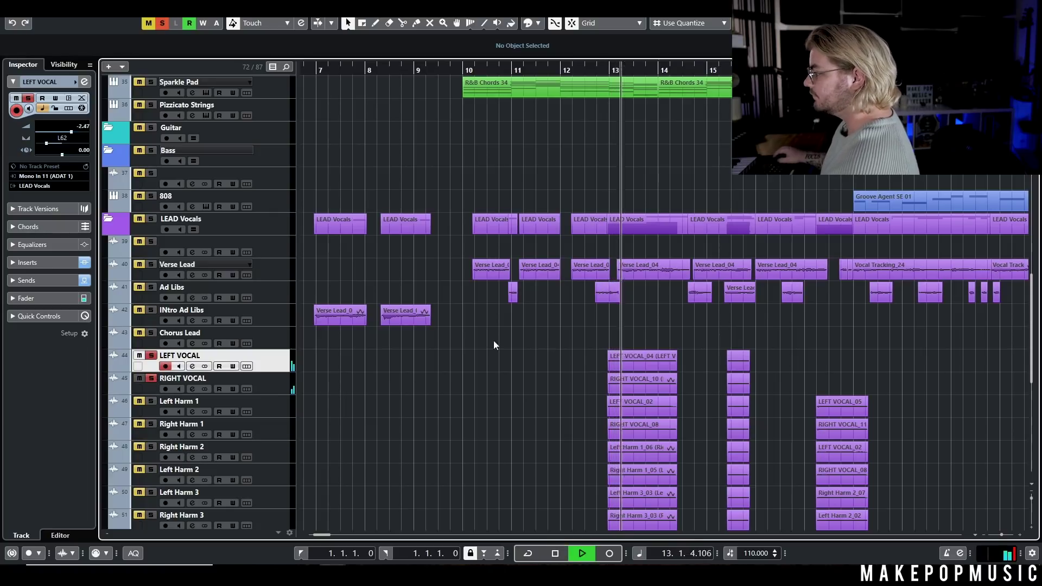
key("space")
- Solo Left Harm 1 and Right Harm 1 instead of the vocal doubles and play them from just before bar 13
left_click(151, 402)
left_click(151, 378)
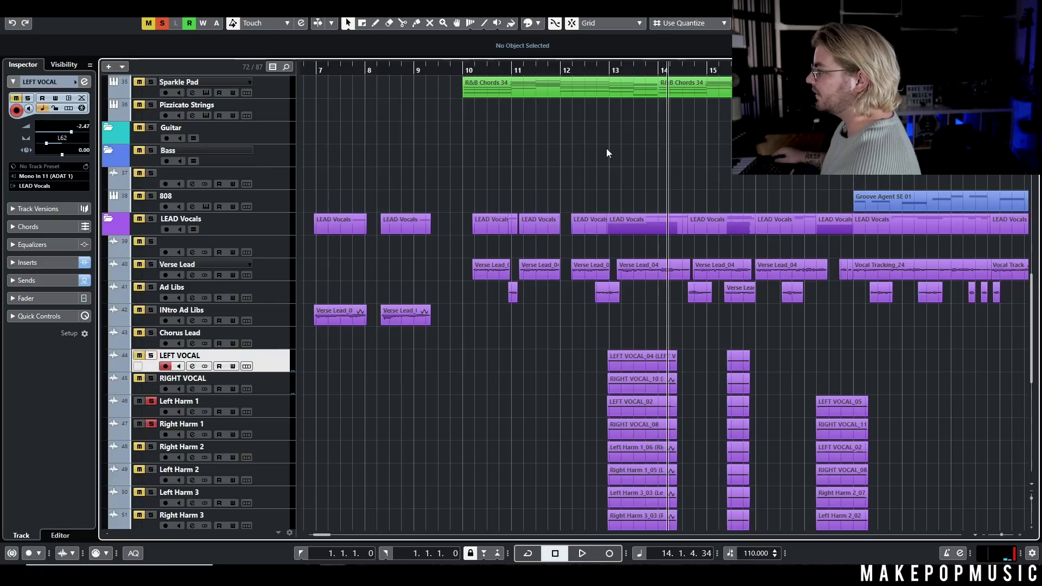
left_click(604, 71)
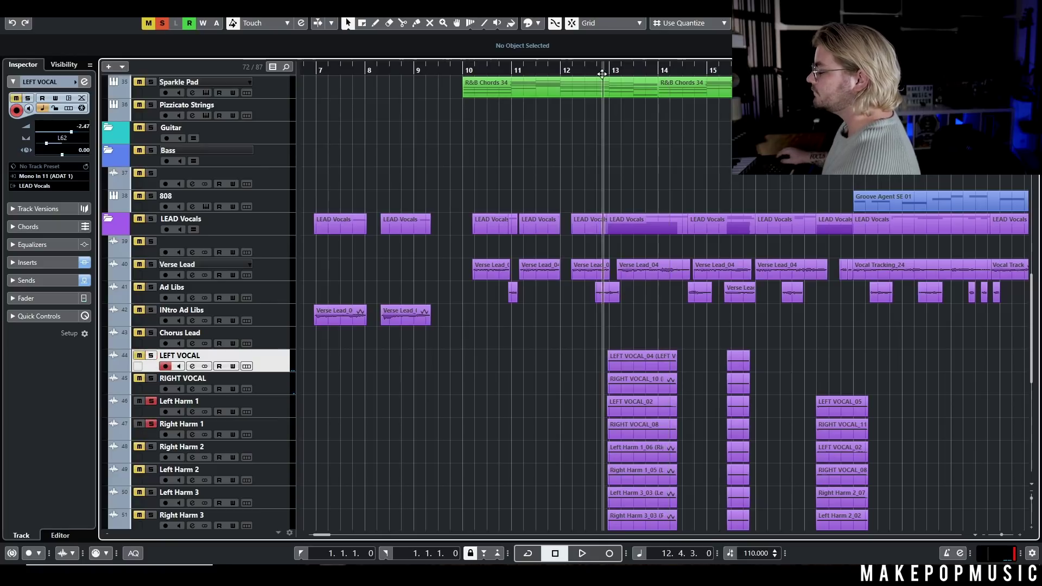
scroll(632, 197, "down", 4)
key("space")
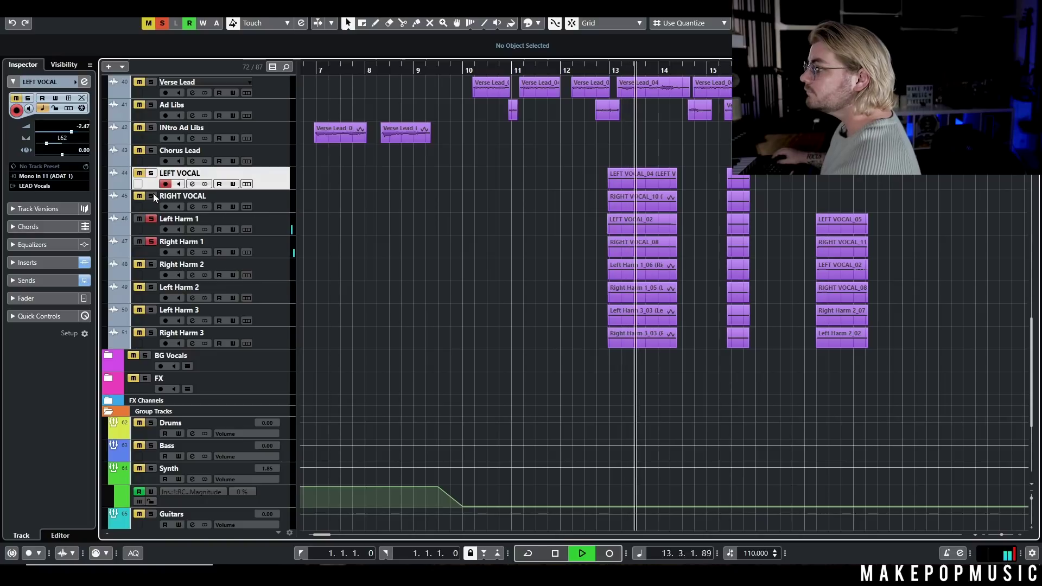
key("space")
- Switch the solo to Right Harm 2 and Left Harm 2 and play the pair from just before bar 13
left_click(151, 266)
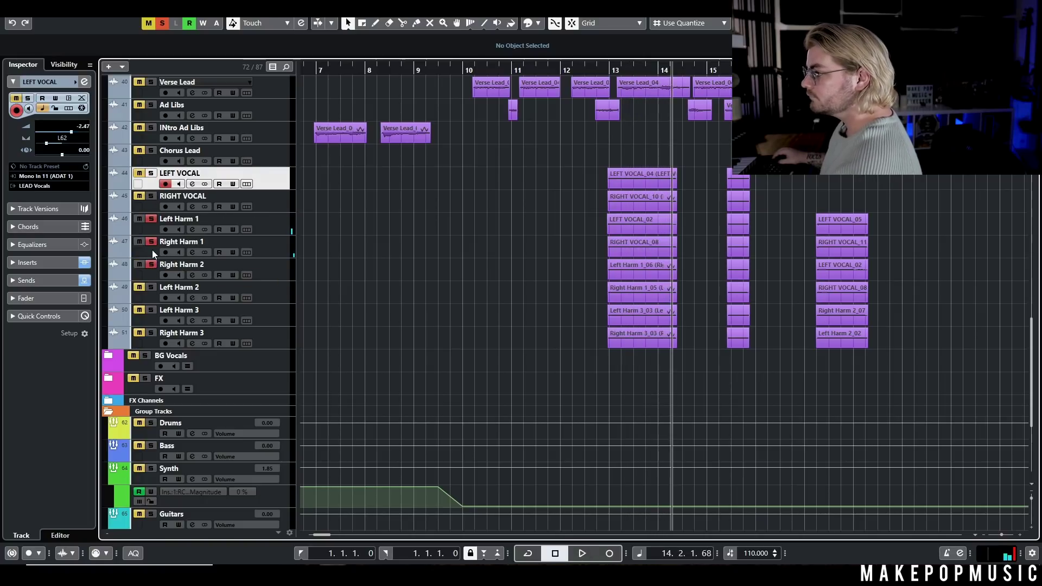
left_click(604, 70)
key("space")
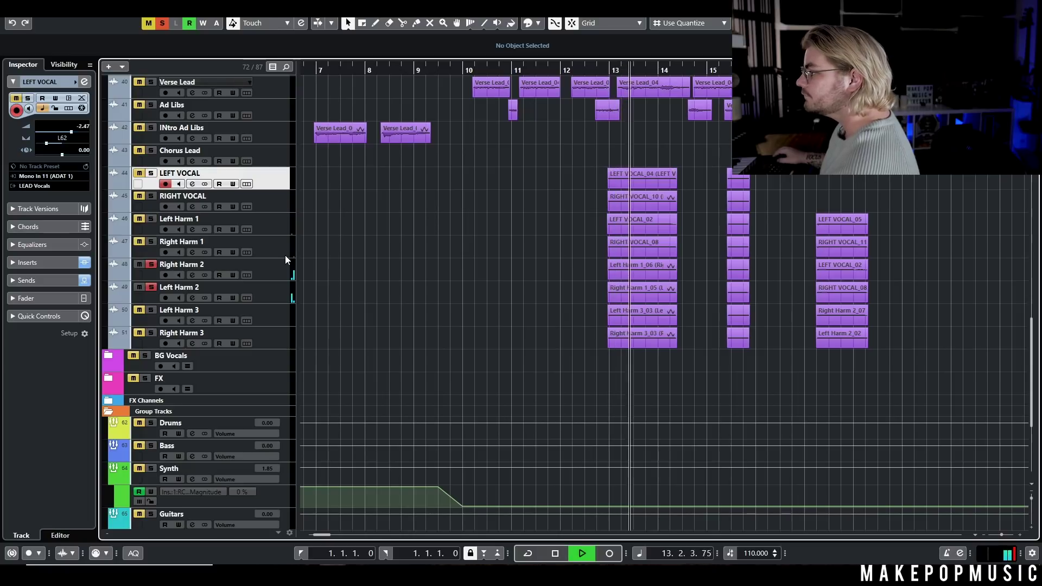
key("space")
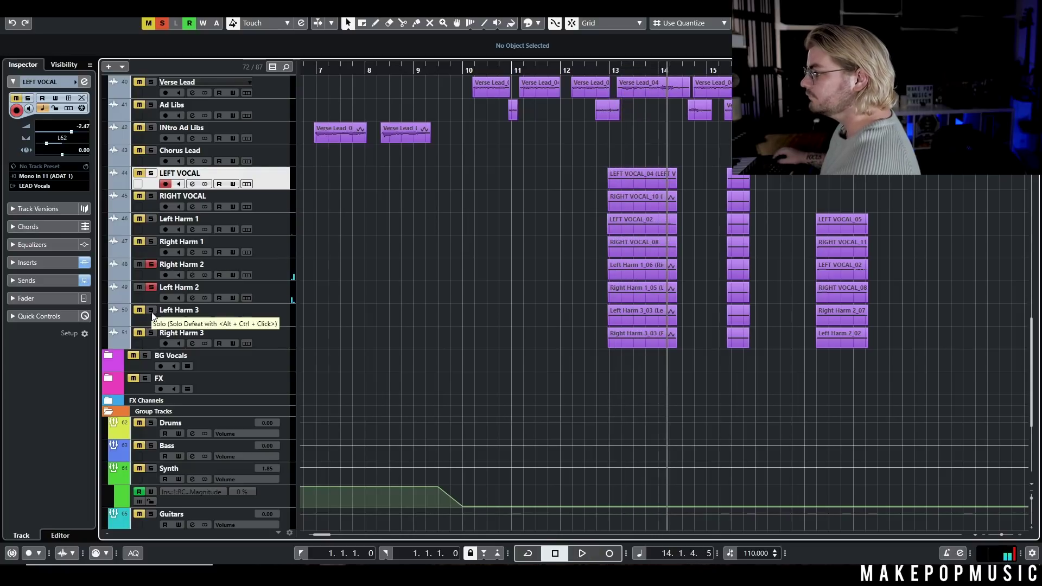
- Play Left Harm 3 and Right Harm 3 soloed from just before bar 13, and add the other four harmony tracks to the solo
left_click(604, 70)
key("space")
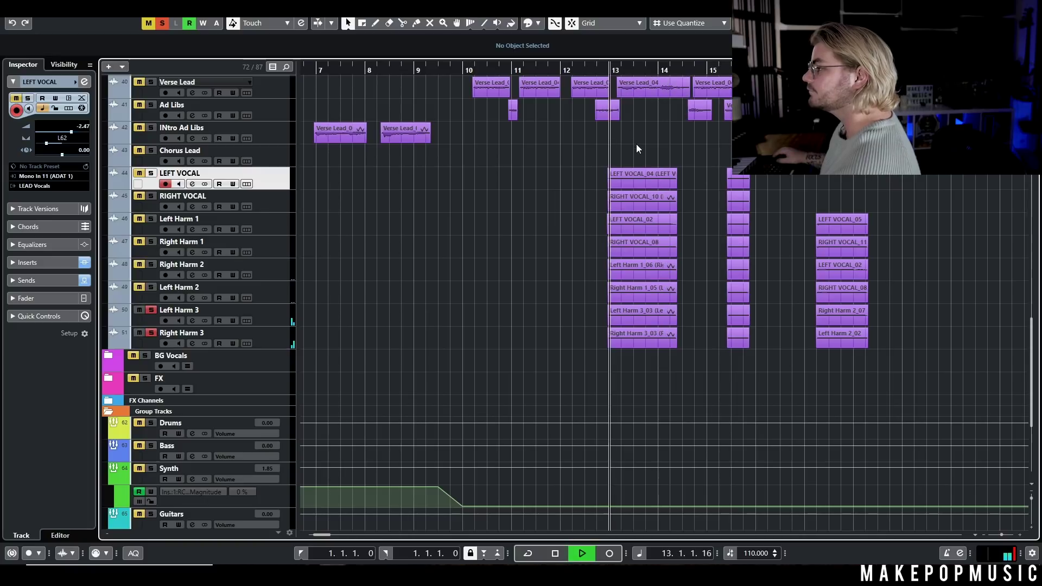
left_click(151, 287)
left_click(151, 264)
left_click(151, 242)
left_click(150, 218)
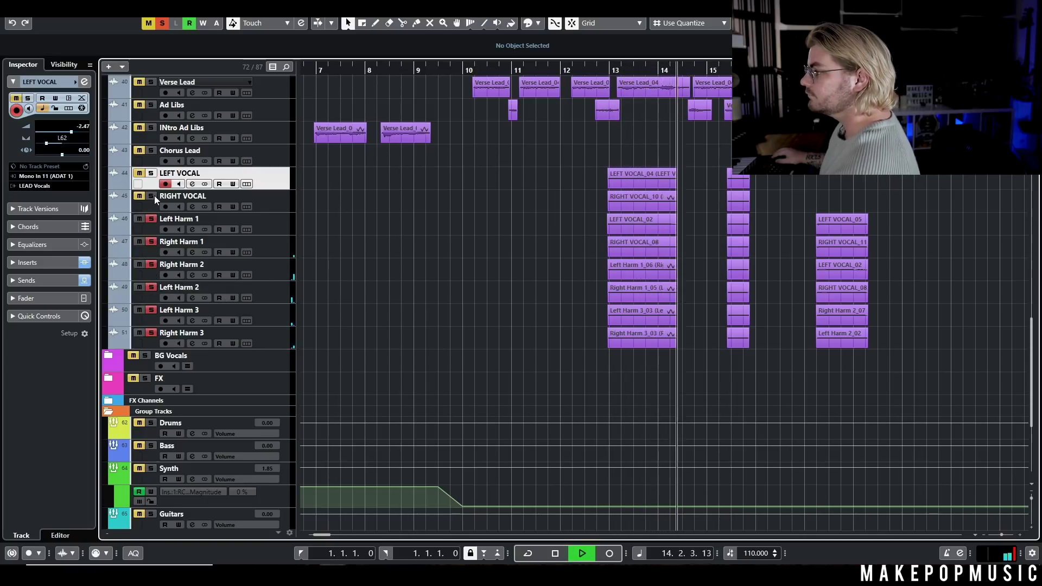
- Add RIGHT VOCAL and LEFT VOCAL to the solo and play the full vocal stack from just before bar 13
left_click(151, 196)
left_click(151, 173)
left_click(602, 71)
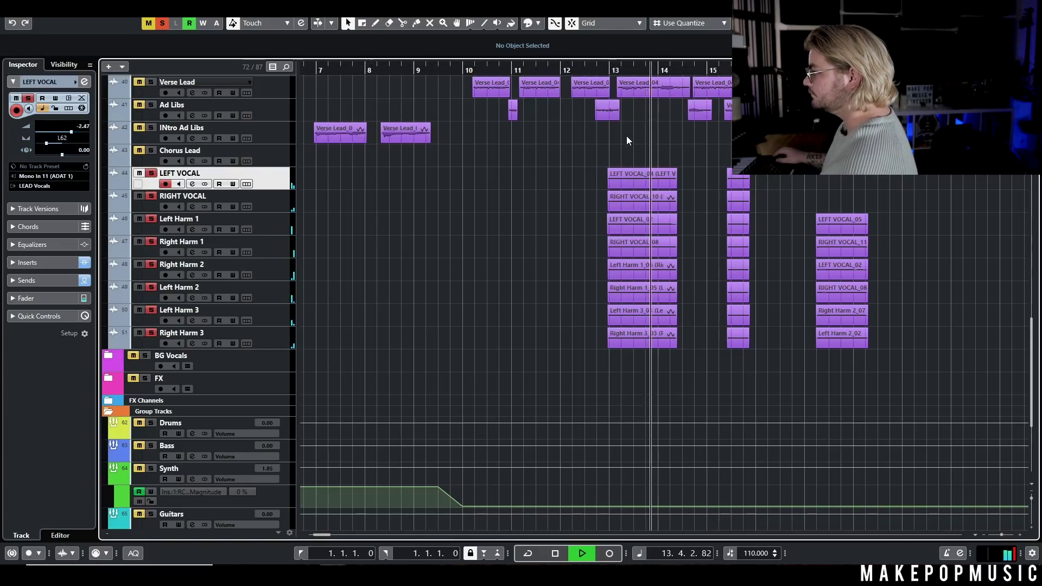
key("space")
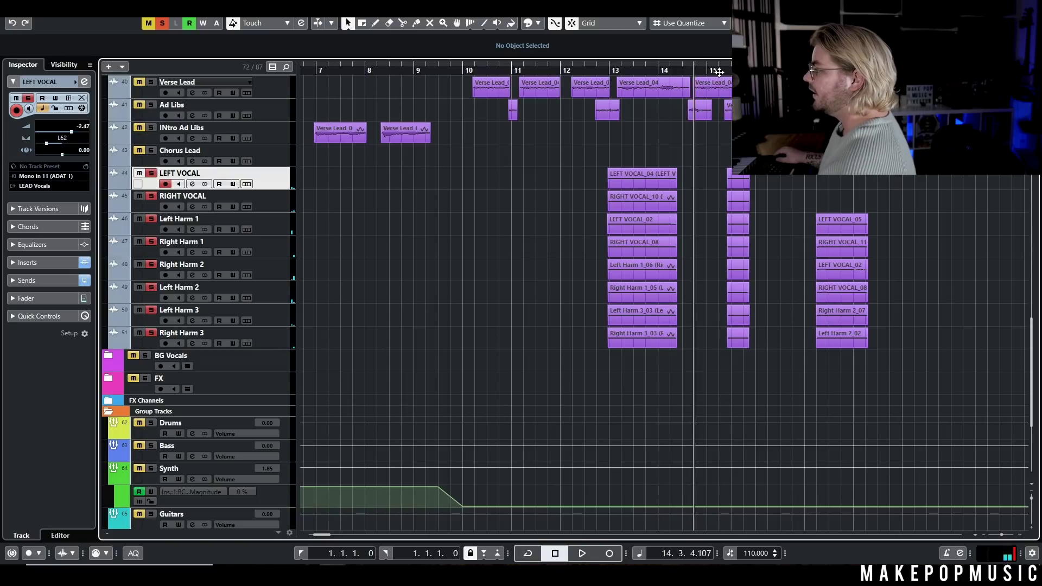
- Solo the LEAD Vocals folder, play the verse vocals from about bar 14 to bar 18, and clear all solos
scroll(210, 161, "up", 4)
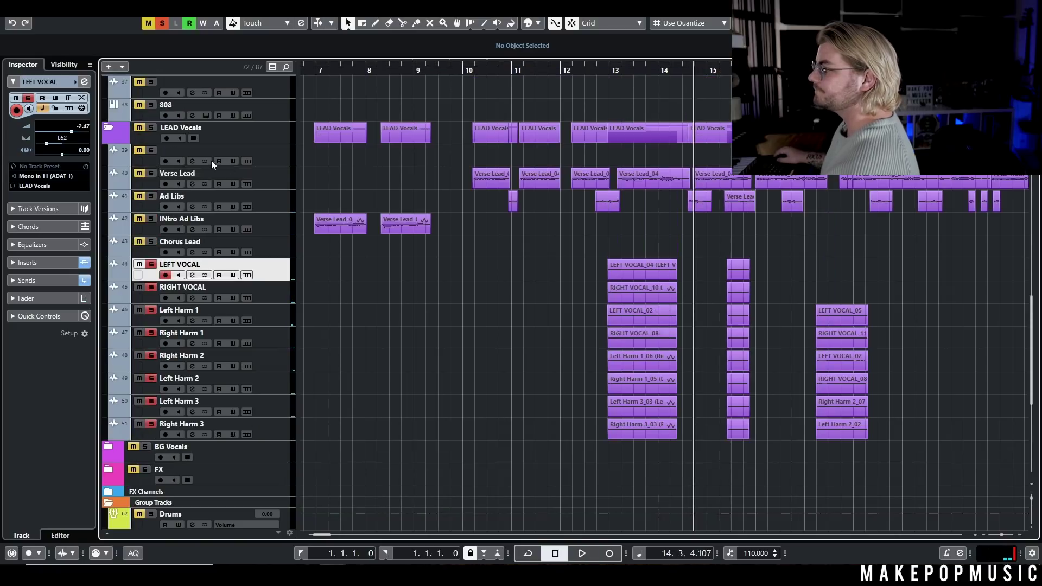
left_click(151, 128)
key("space")
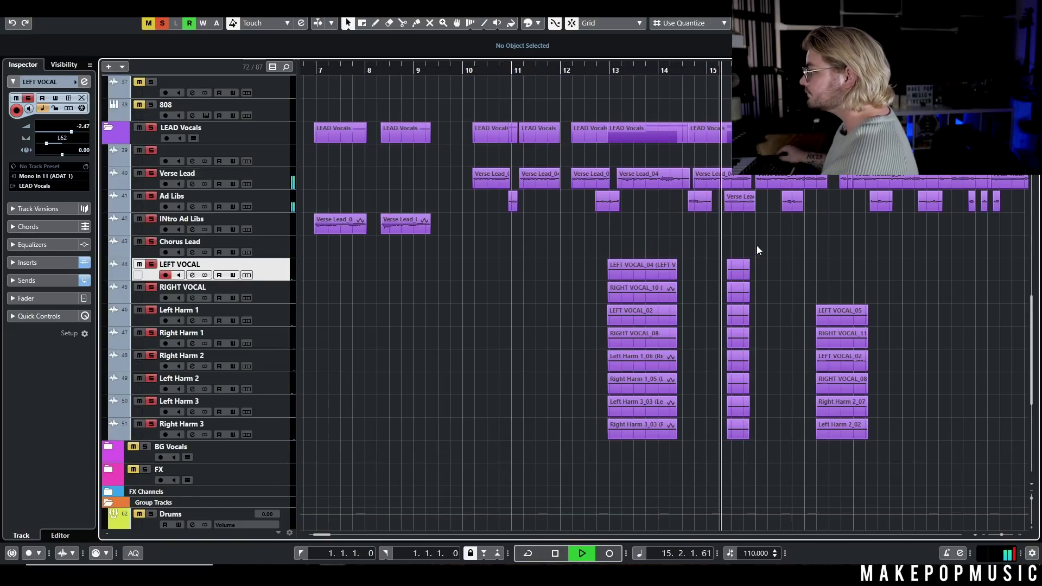
left_click(615, 70)
left_click(151, 173)
left_click(151, 196)
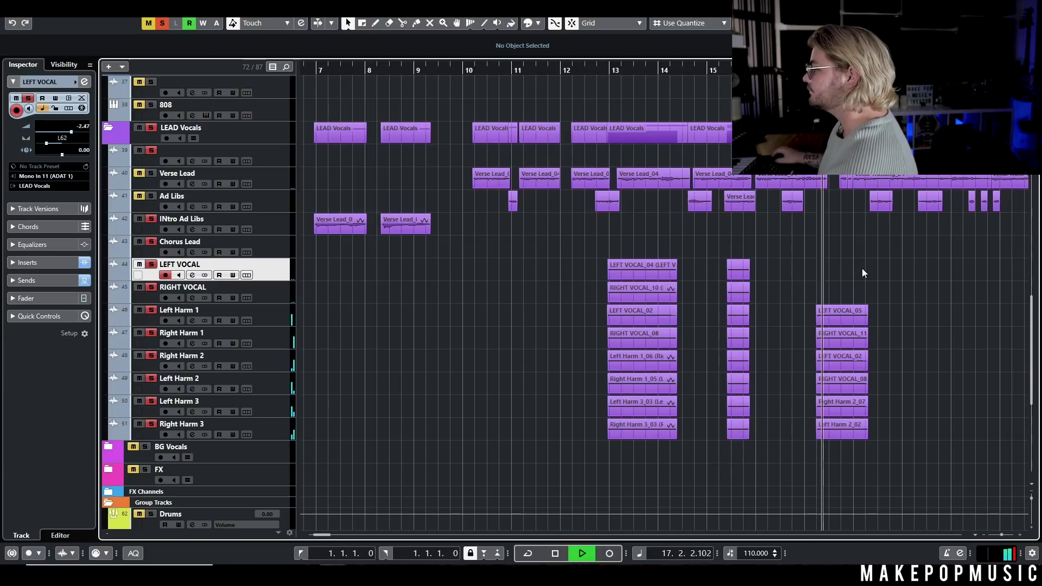
left_click(163, 27)
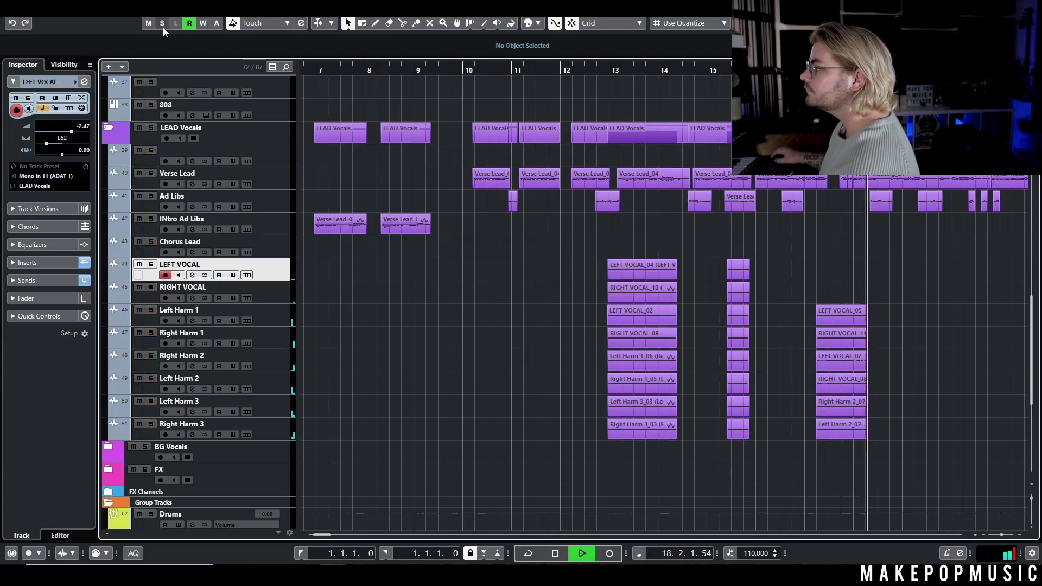
key("space")
- Audition the soloed LEAD Vocals folder from about bar 17 to bar 21, and clear its solo
scroll(643, 258, "down", 2)
scroll(614, 291, "up", 4)
left_click(678, 84)
left_click(151, 195)
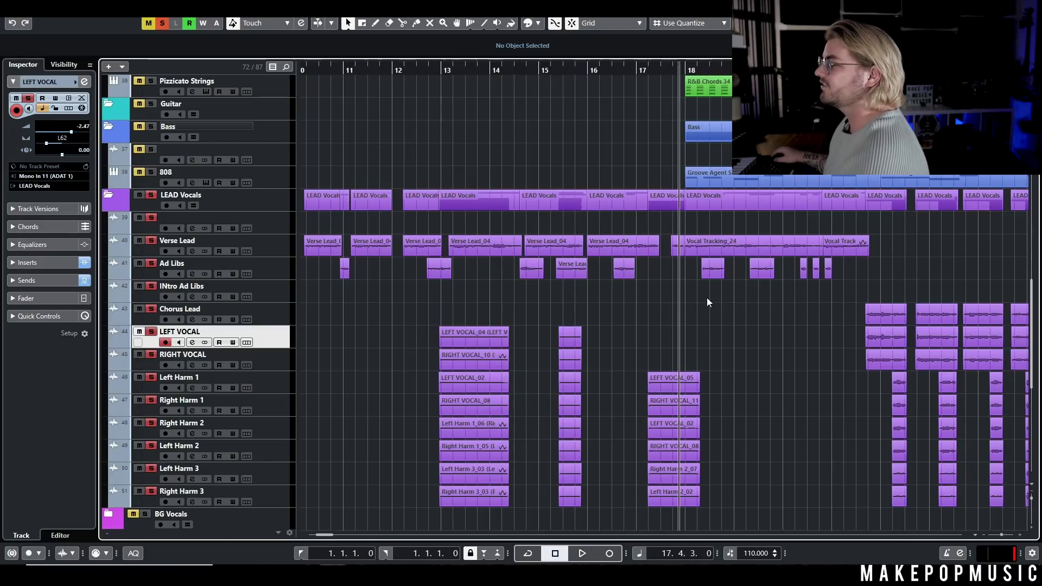
key("space")
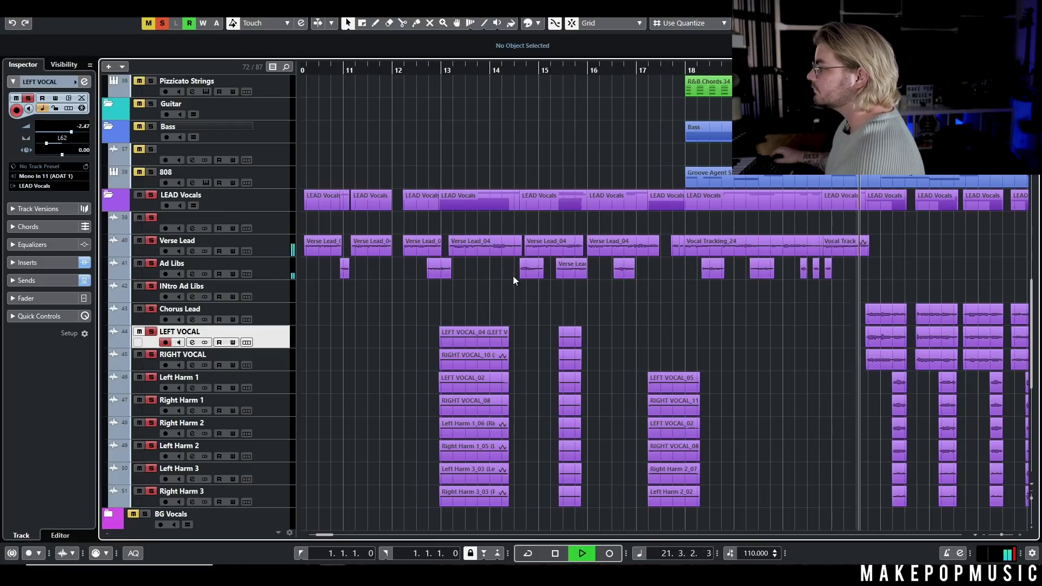
key("space")
left_click(151, 195)
- Play the full mix from about bar 20 into the chorus, stopping around bar 23
key("g")
key("g")
key("g")
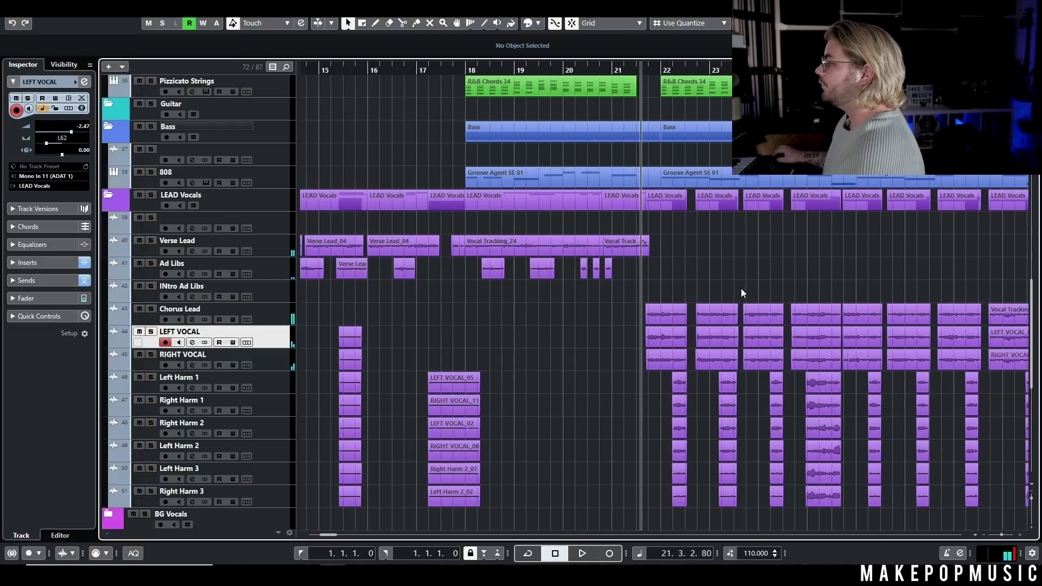
scroll(712, 274, "up", 3)
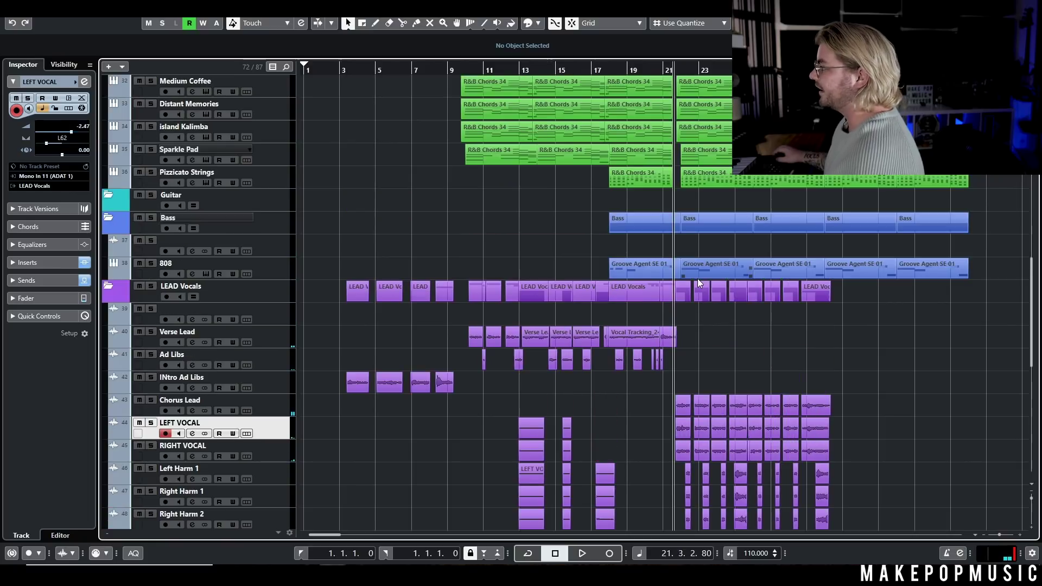
left_click(655, 74)
key("space")
scroll(756, 338, "right", 2)
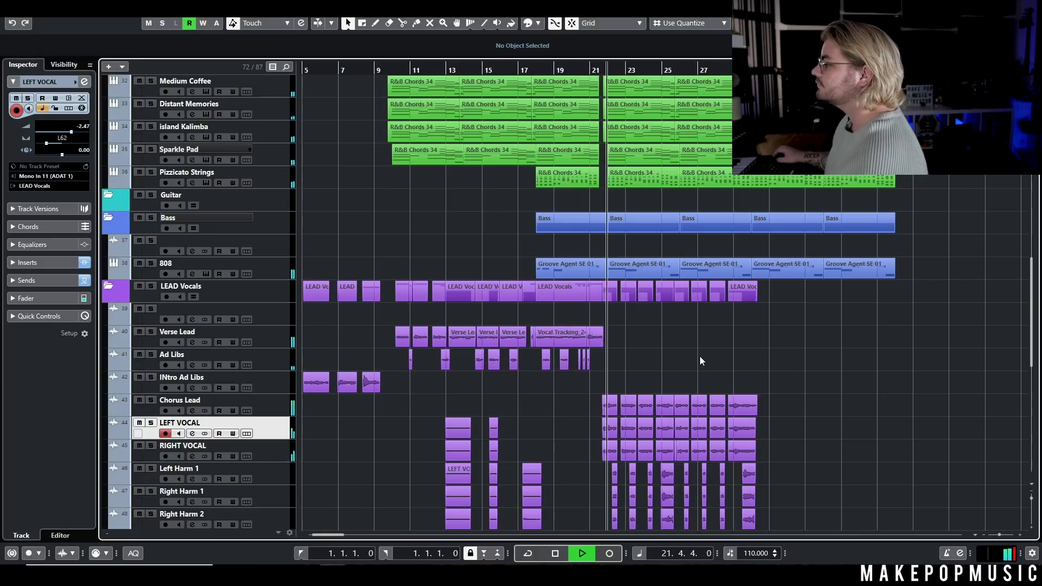
scroll(716, 356, "down", 5)
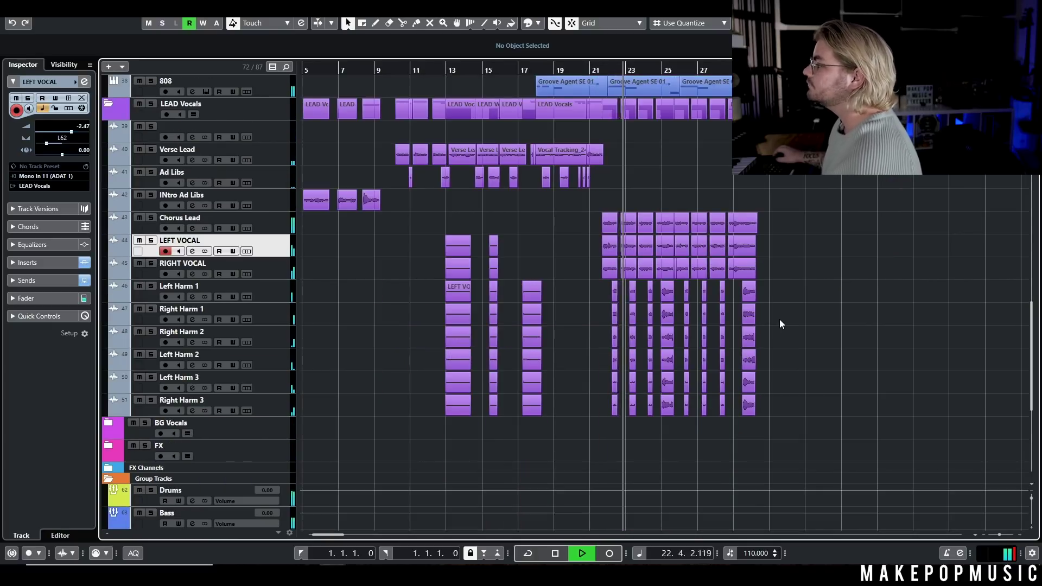
key("h")
key("space")
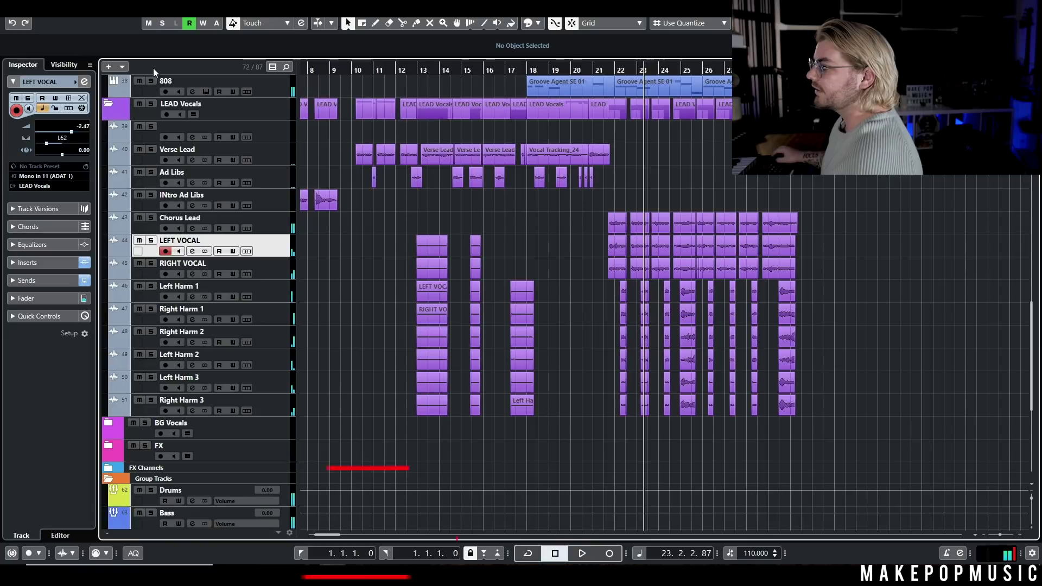
- Solo the LEAD Vocals folder and frame the chorus vocal clips around bar 22
left_click(145, 109)
key("s")
scroll(562, 257, "up", 4)
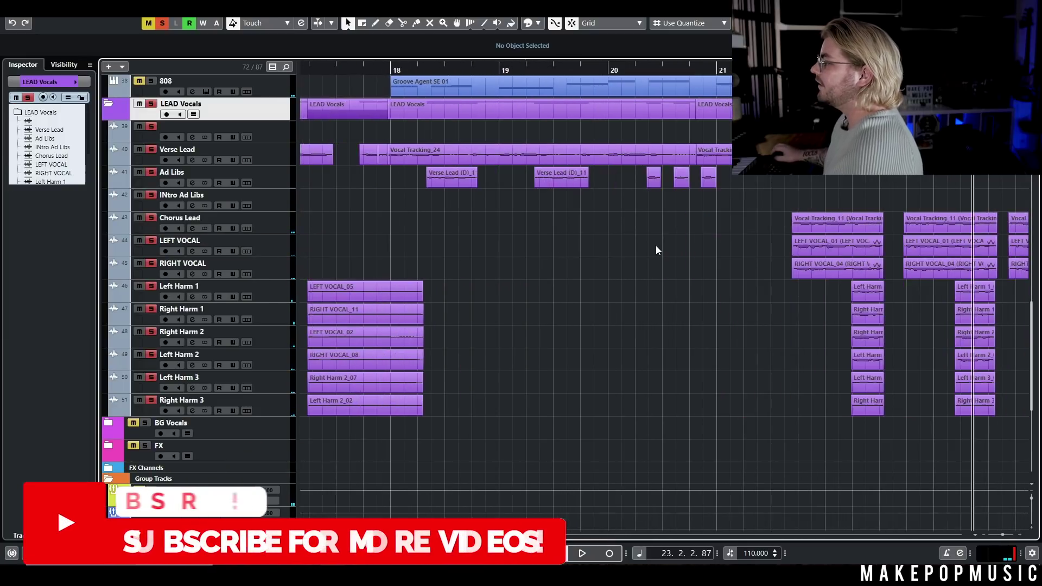
scroll(656, 245, "down", 3)
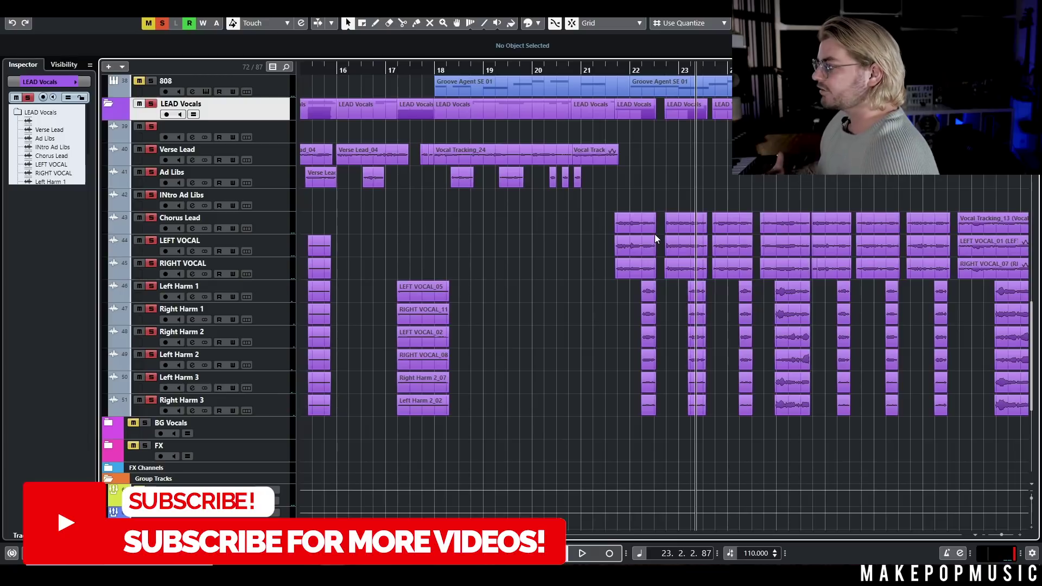
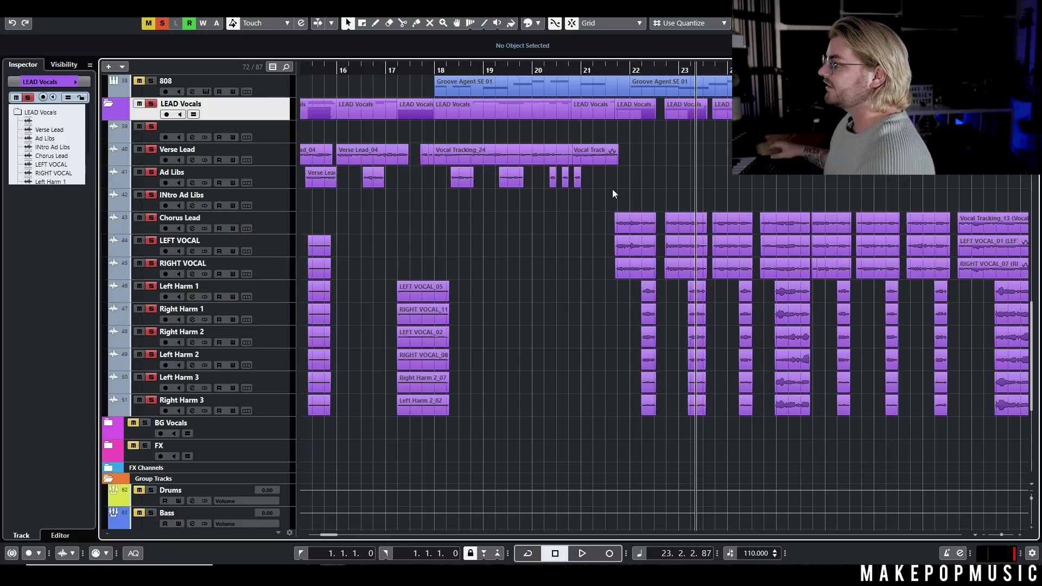
- Clear all solos, solo Chorus Lead, LEFT VOCAL and RIGHT VOCAL, and play the chorus from about bar 21 to bar 26
left_click(162, 21)
left_click(151, 218)
left_click(151, 240)
left_click(151, 263)
left_click(272, 231)
left_click(273, 249)
left_click(273, 269)
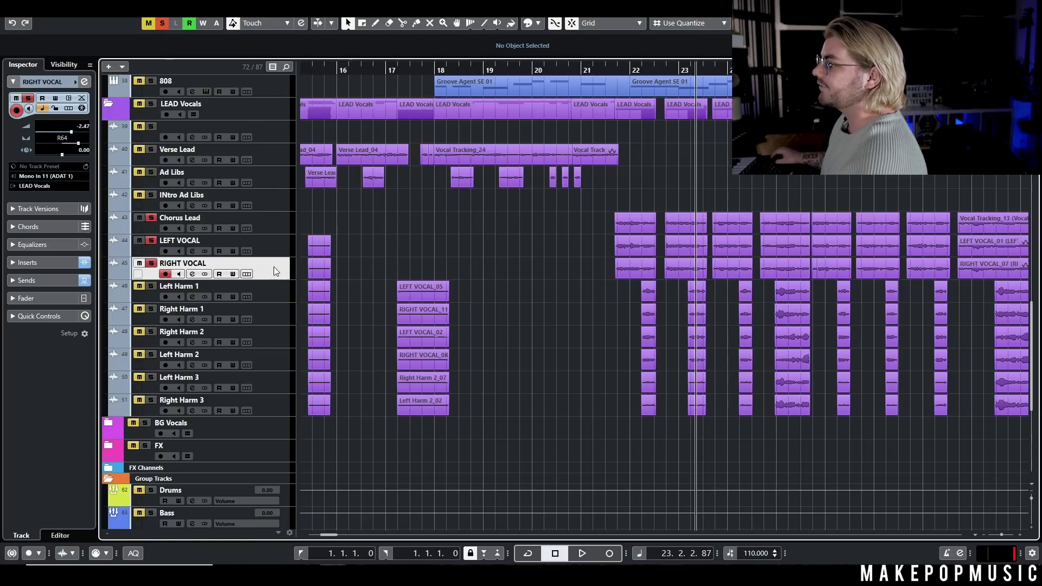
left_click(614, 73)
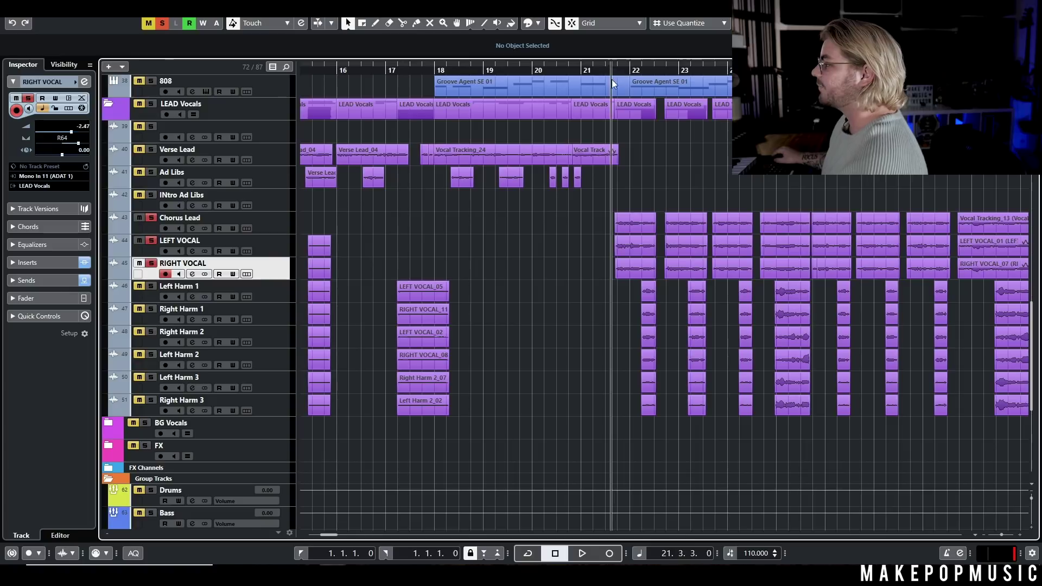
key("space")
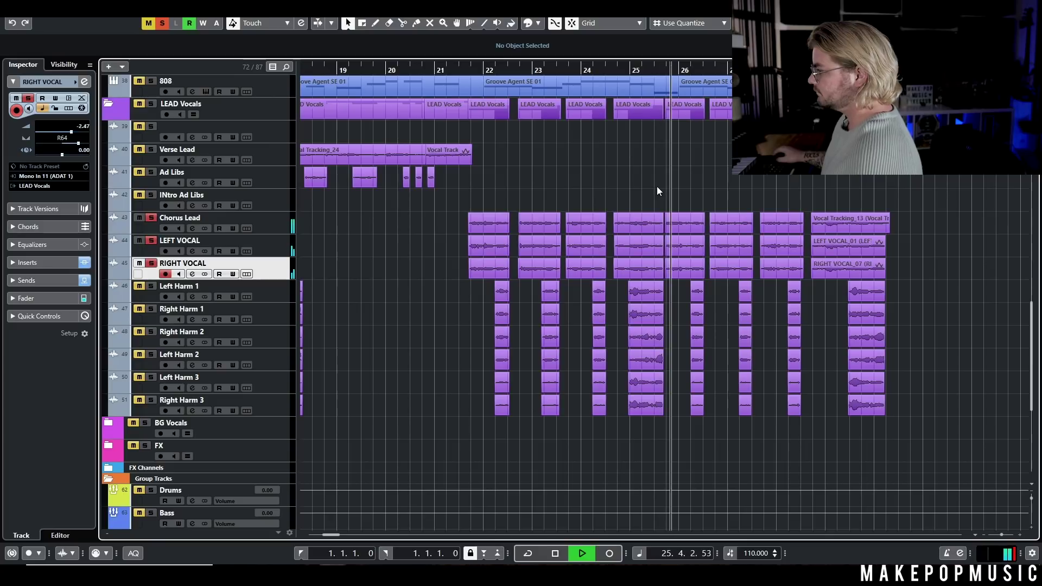
key("space")
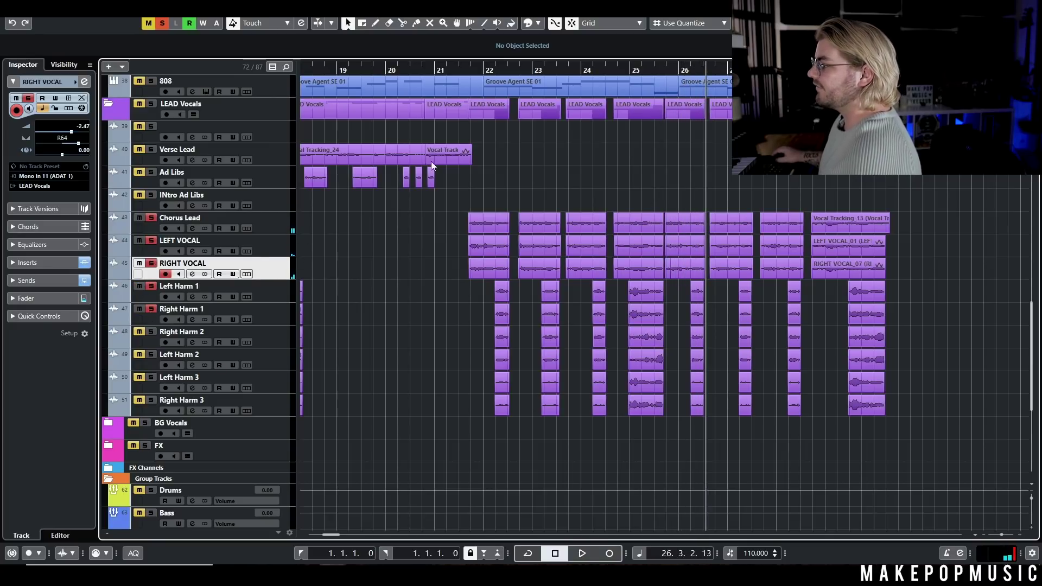
- Add Left Harm 1 and Right Harm 1 to the soloed chorus leads and play from about bar 21 to bar 26
left_click(457, 73)
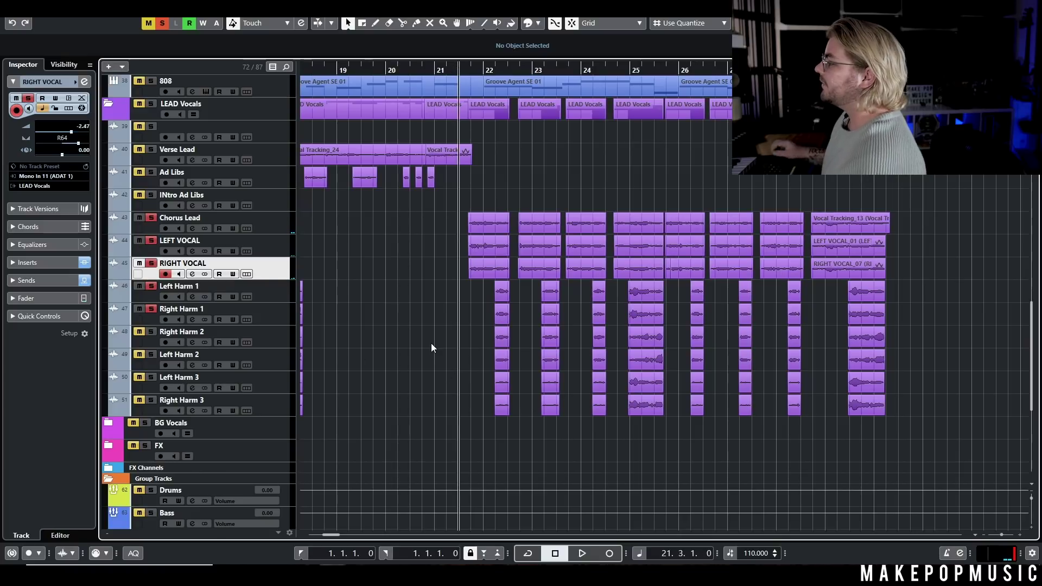
key("space")
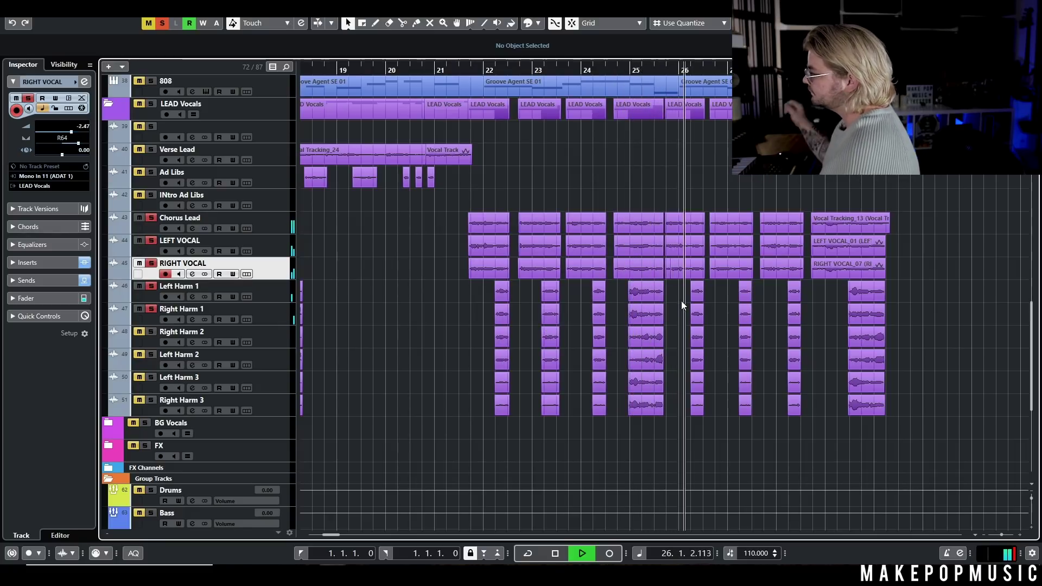
key("space")
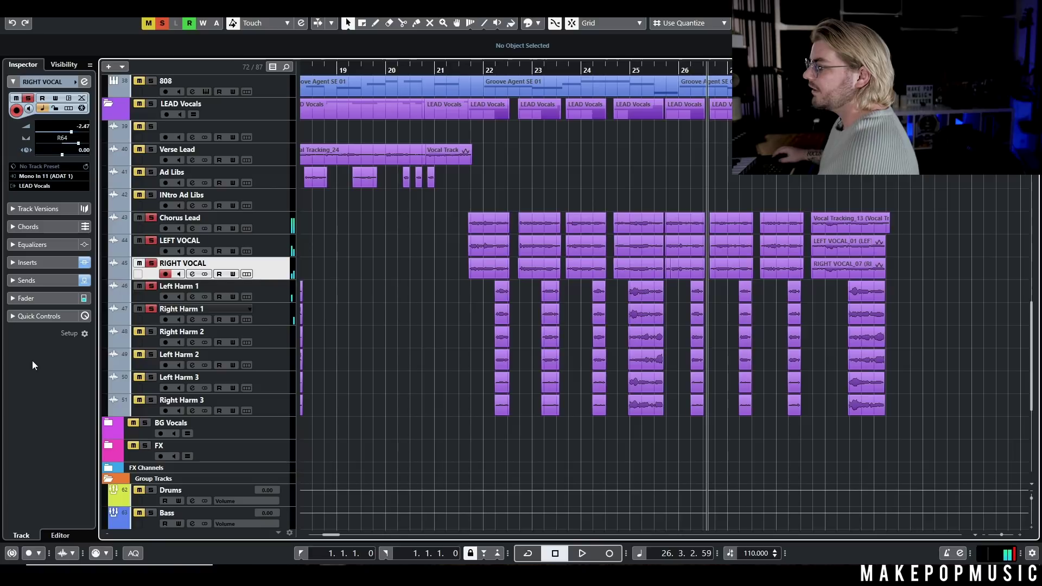
- Audition the chorus leads from about bar 21 with only the Harm 2 pair soloed alongside, and again with only the Harm 3 pair
left_click(153, 316)
left_click(479, 68)
key("space")
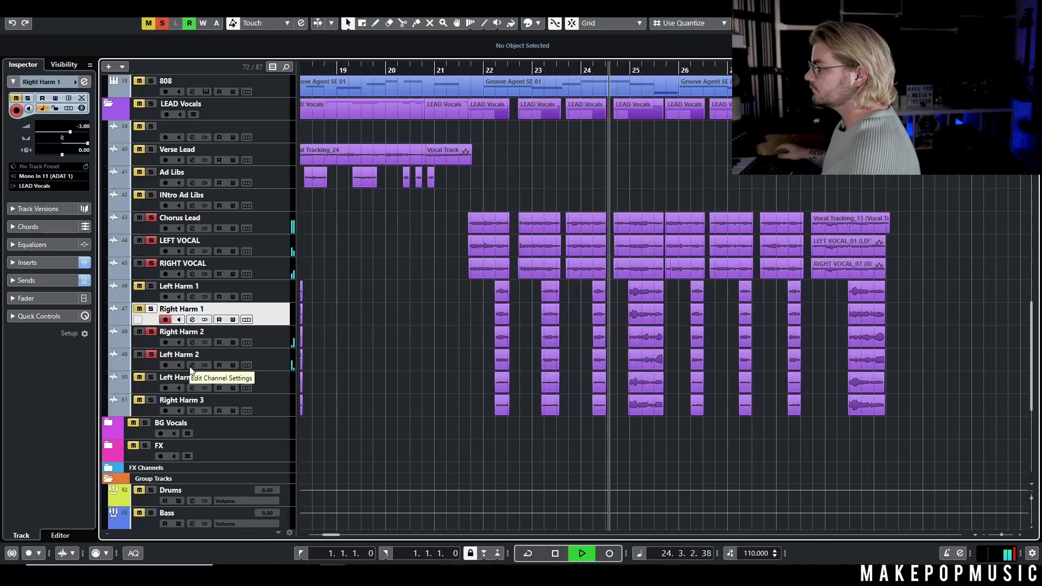
key("space")
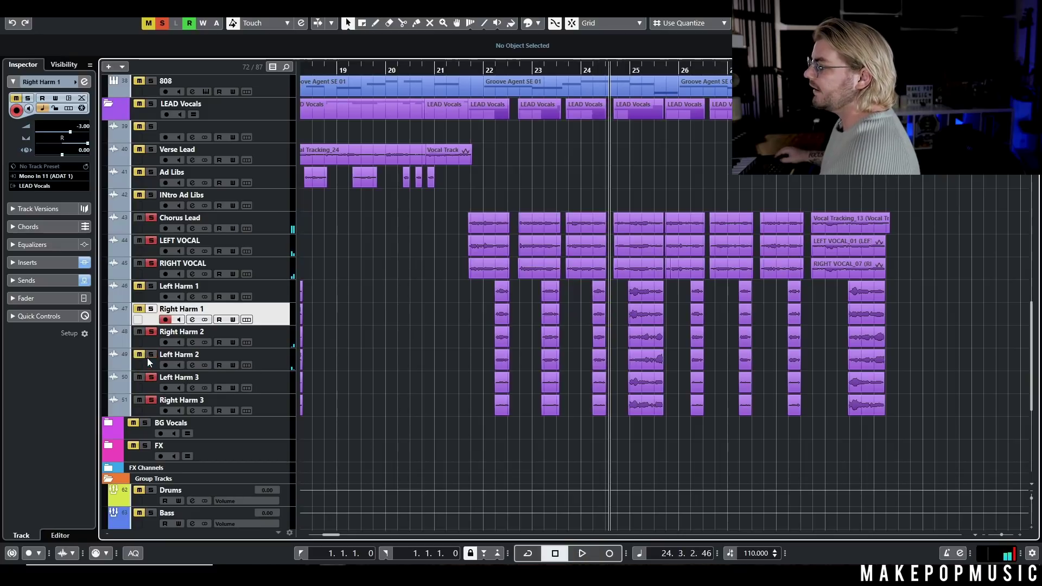
left_click(459, 68)
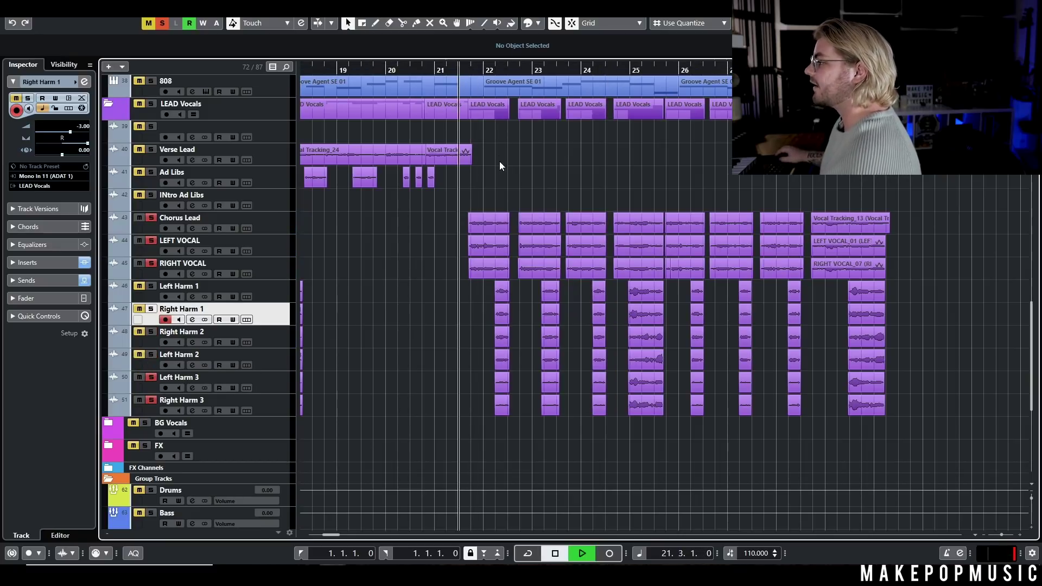
key("space")
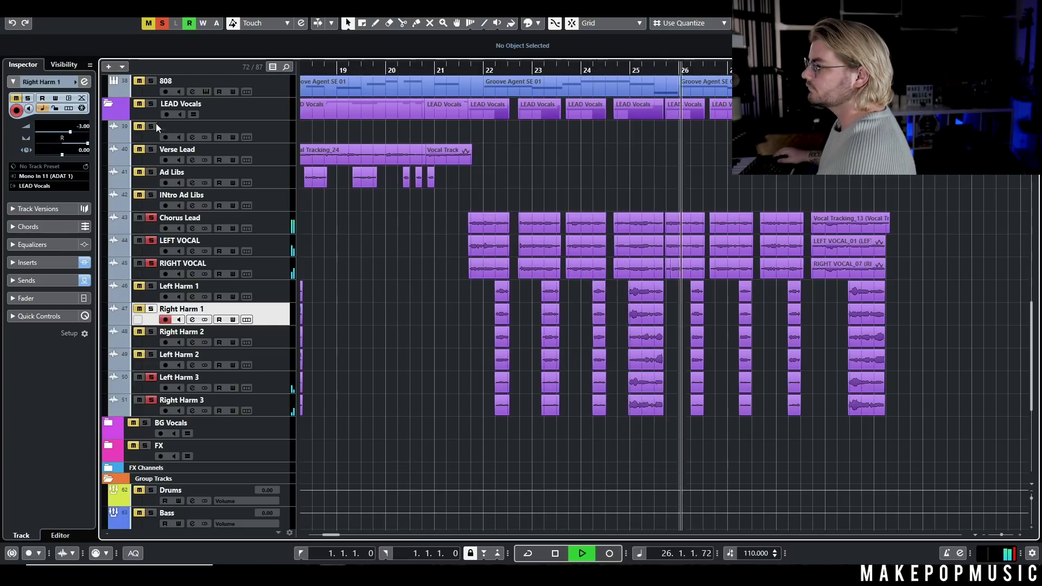
- Solo the whole LEAD Vocals folder, play the chorus through to about bar 30, and clear all solos
left_click(154, 109)
left_click(152, 106)
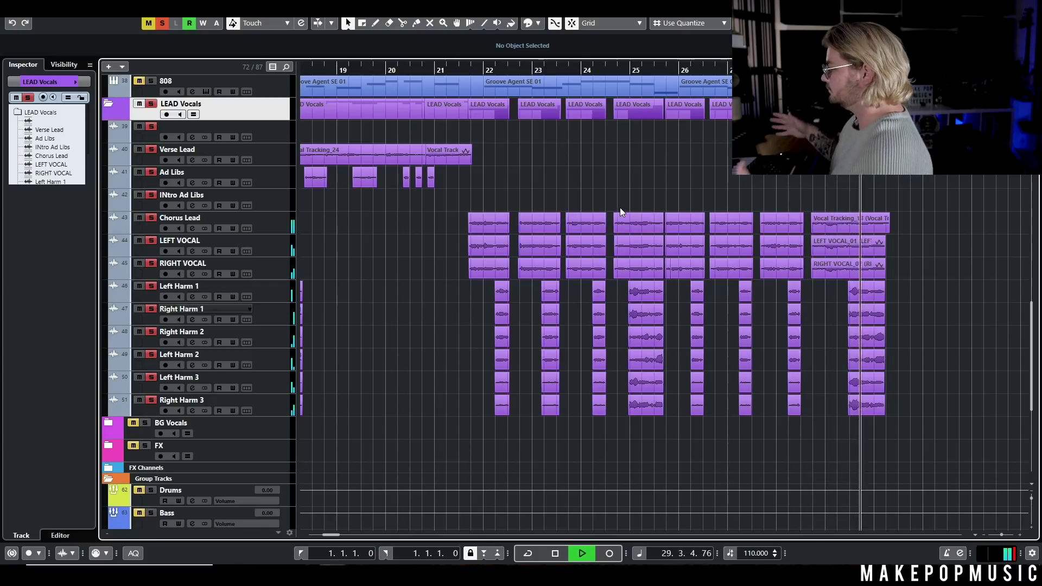
key("g")
key("space")
key("g")
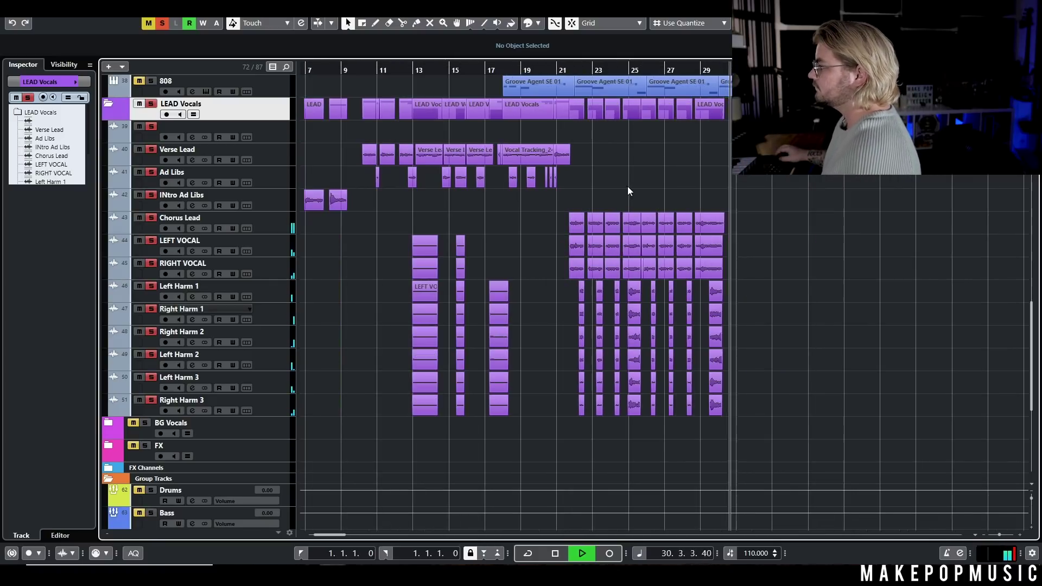
left_click(163, 24)
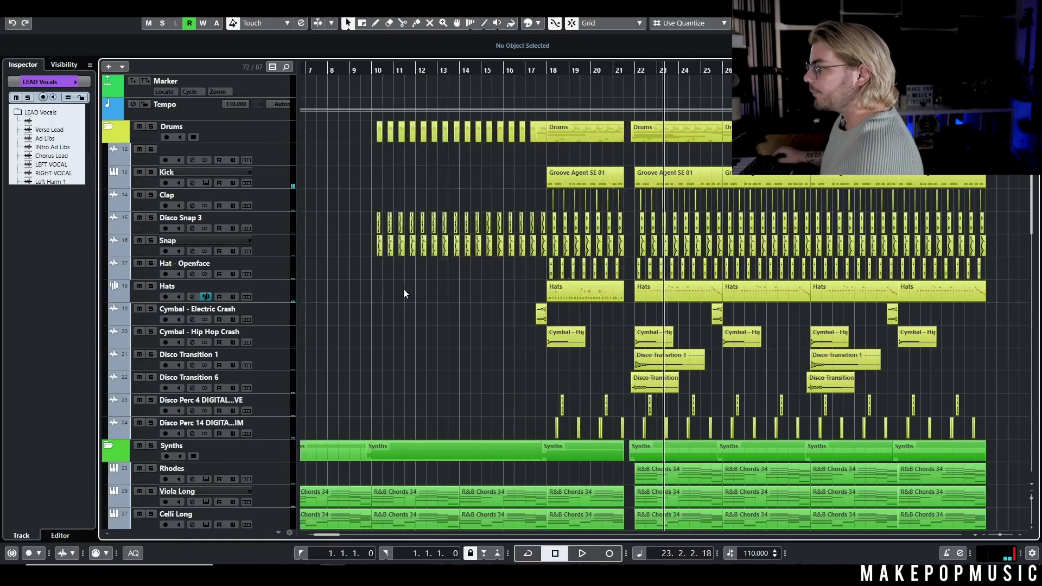
- Open the Chorus Lead channel settings and display its first FabFilter Pro-Q 3 insert
scroll(412, 291, "down", 3, "ctrl")
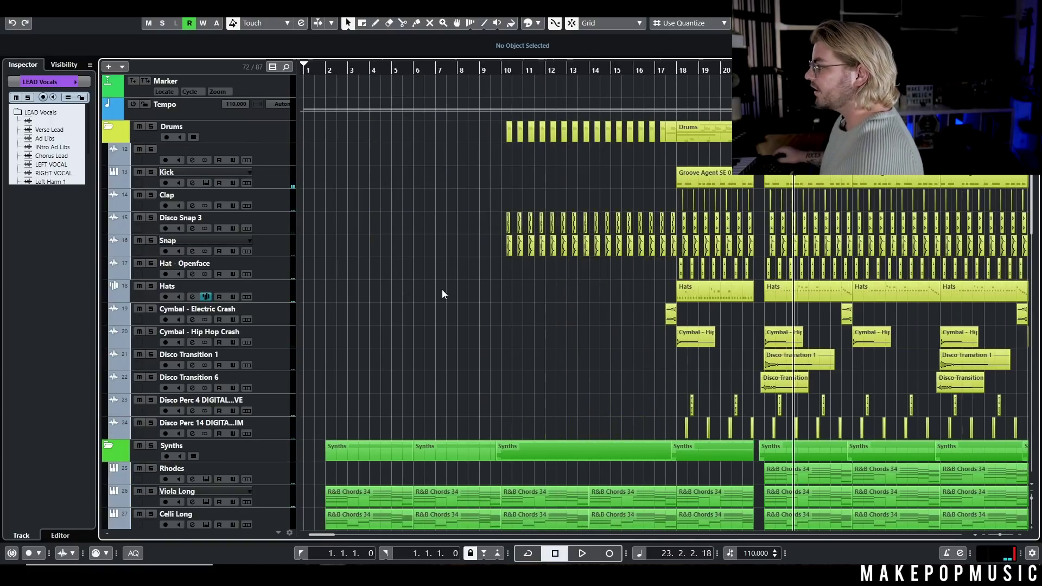
scroll(462, 290, "down", 10)
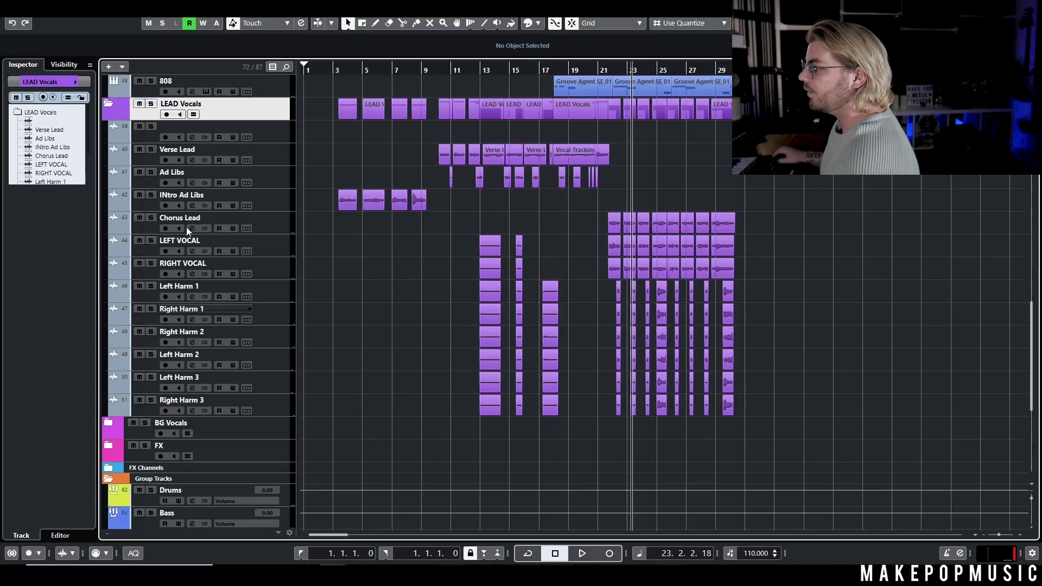
left_click(192, 228)
left_click_drag(422, 108, 459, 240)
left_click(368, 306)
left_click(363, 301)
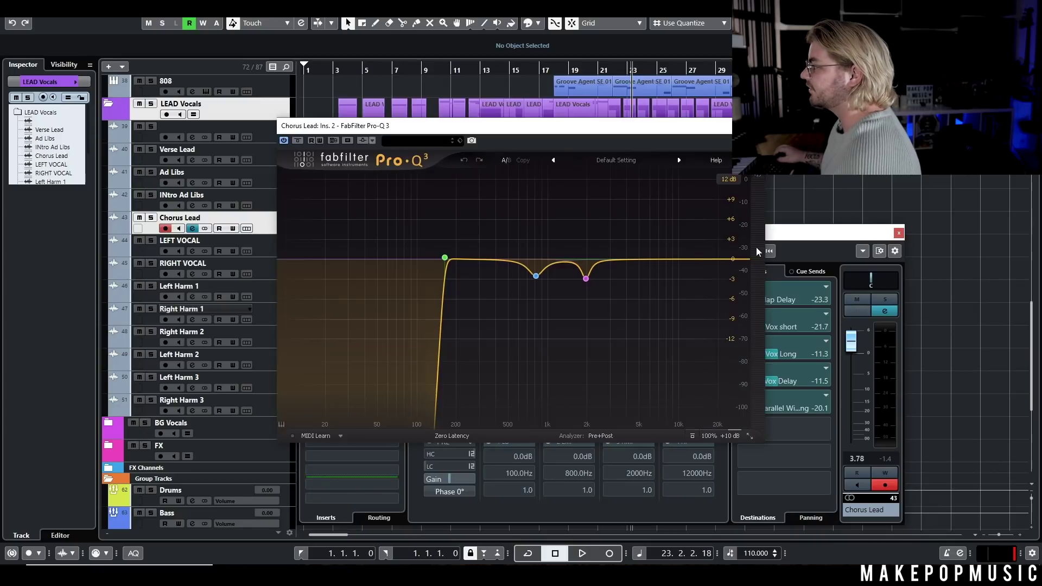
- Solo the Chorus Lead track, audition the Pro-Q 3 low-cut band on its own during playback, and close the equalizer
mouse_move(450, 262)
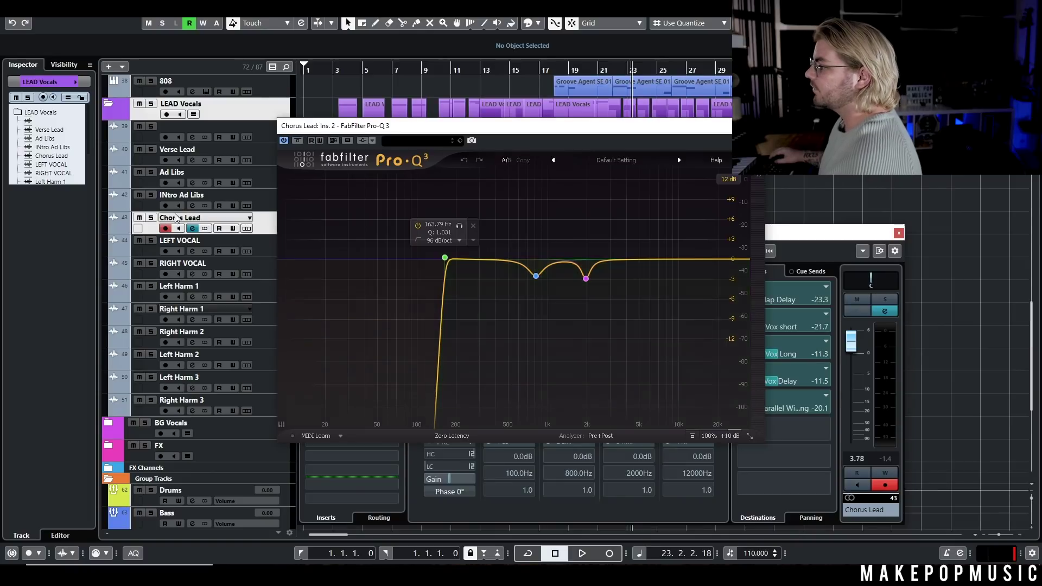
key("s")
key("space")
left_click(459, 225)
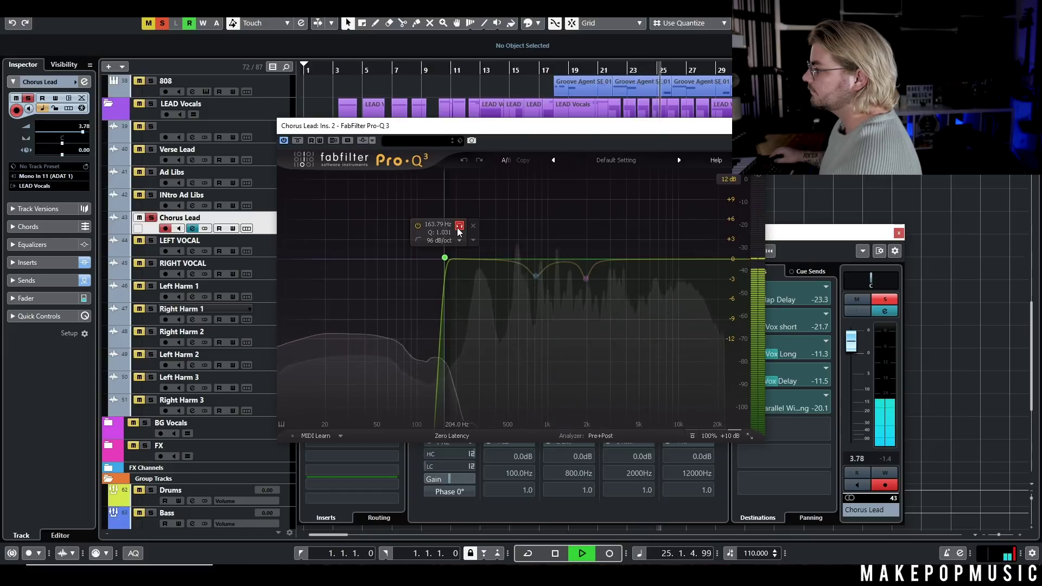
left_click(459, 232)
key("space")
left_click(363, 301)
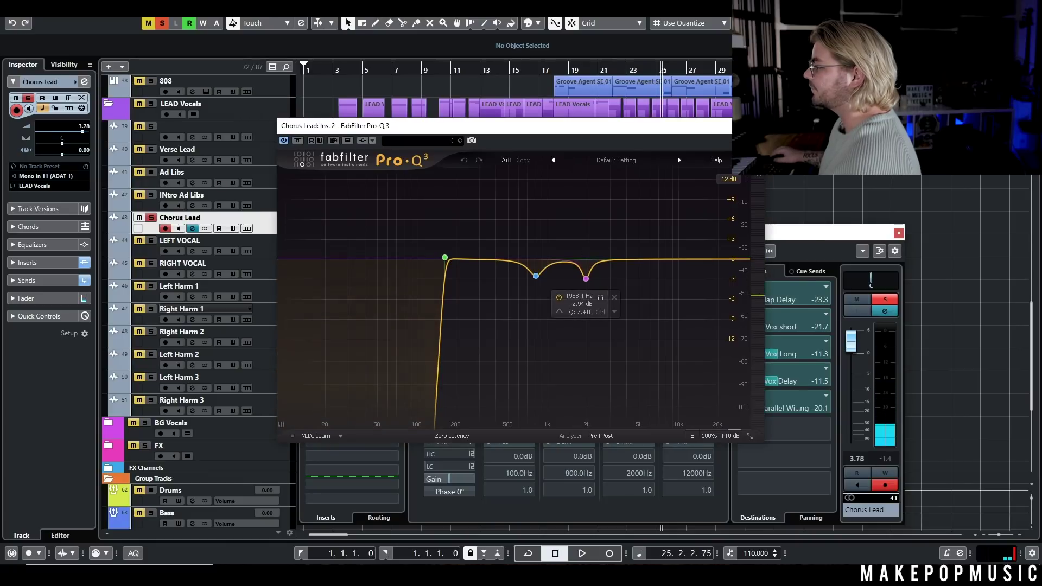
- Examine the FG-N and FG-116 modules in the Chorus Lead's Virtual Mix Rack insert, and close it
left_click(360, 315)
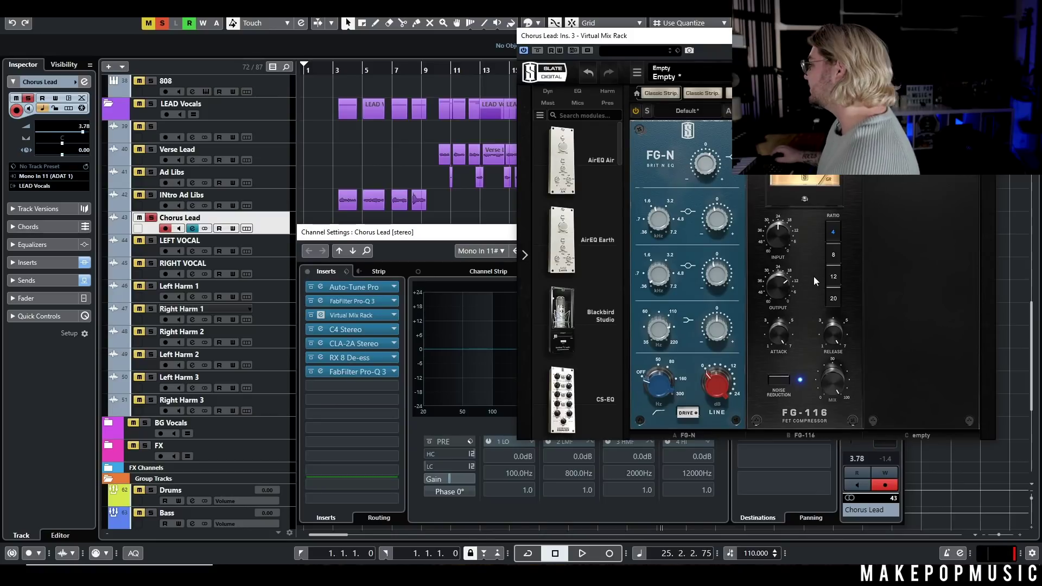
left_click_drag(698, 39, 581, 152)
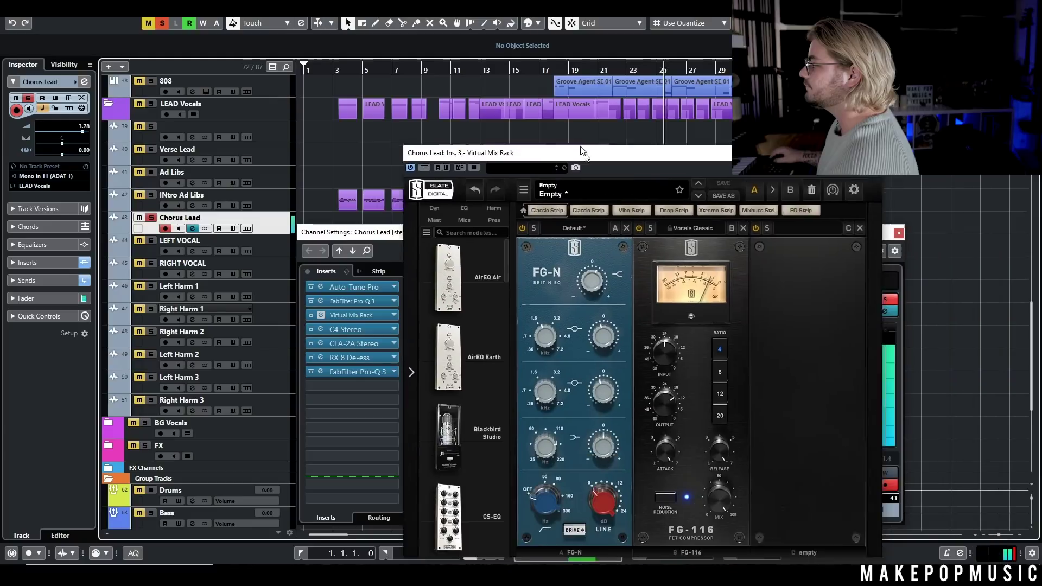
left_click(908, 191)
- Open the Chorus Lead's C4 Stereo insert, watch it process the vocal from about bar 22, and close it
left_click(371, 329)
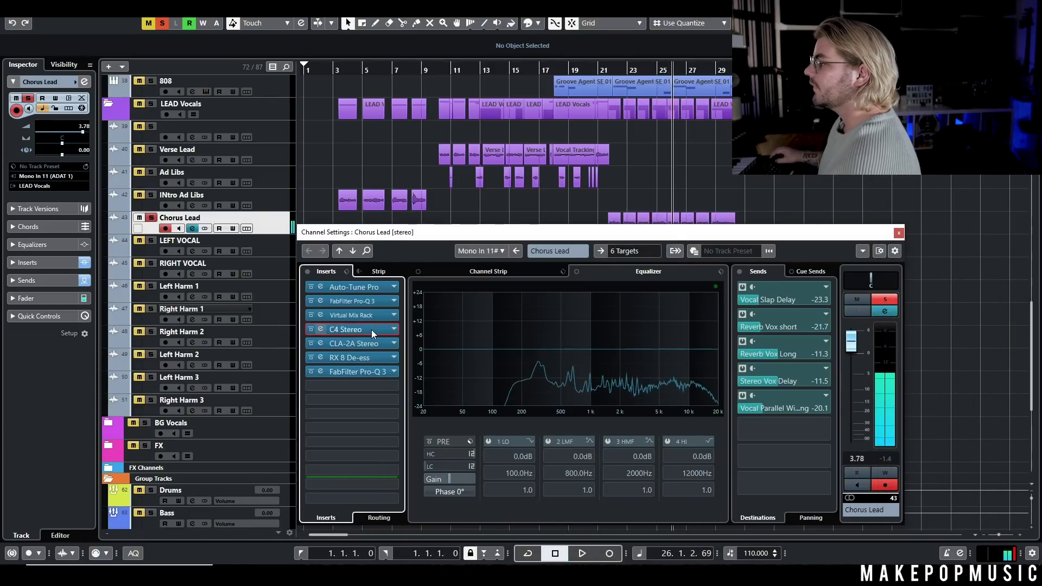
left_click(613, 70)
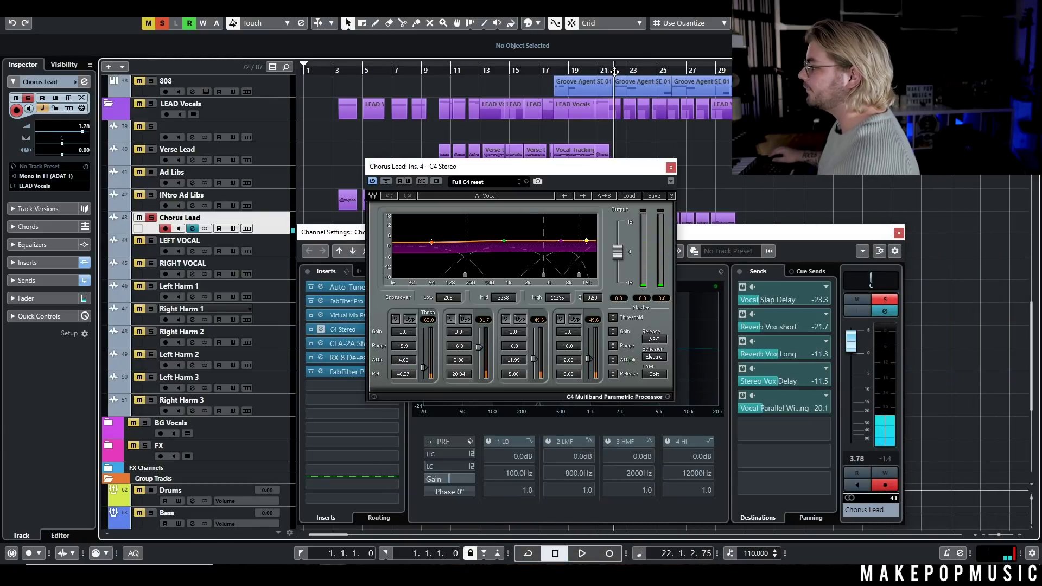
key("space")
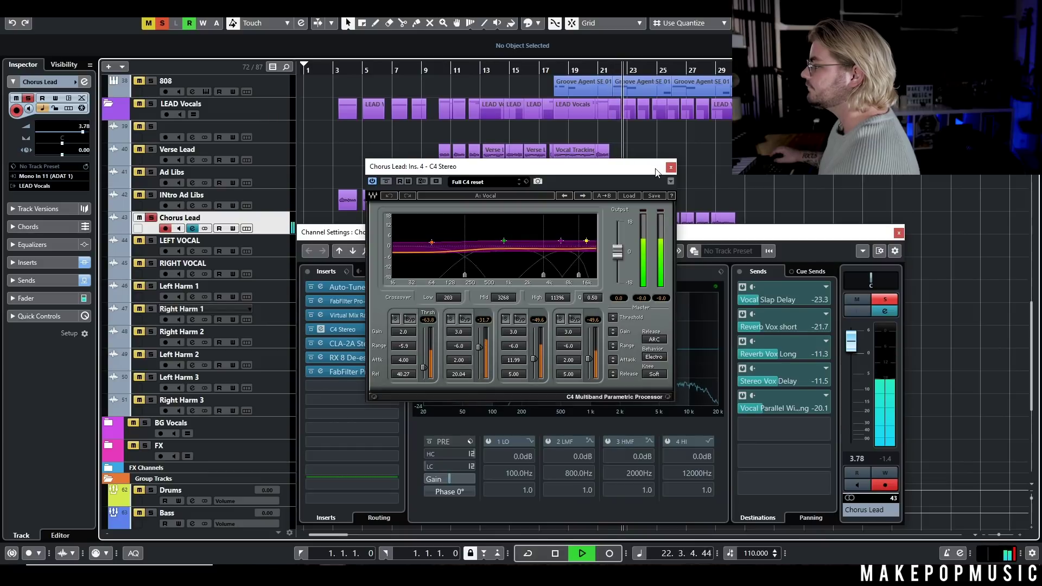
key("space")
left_click(671, 167)
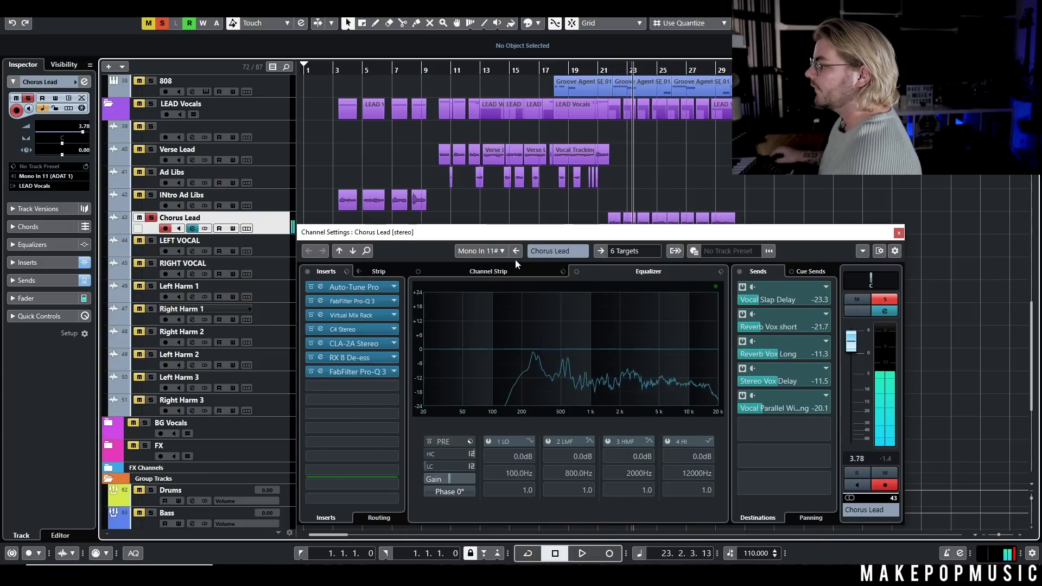
- Open the Chorus Lead's CLA-2A Stereo compressor, watch it work on playback from about bar 21, and close it
left_click(363, 343)
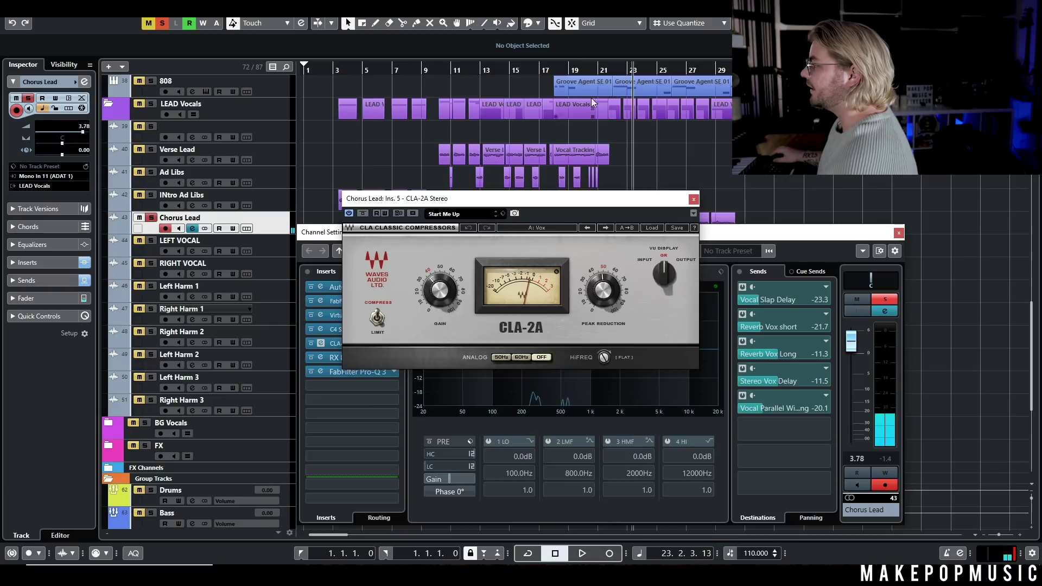
left_click(601, 71)
key("space")
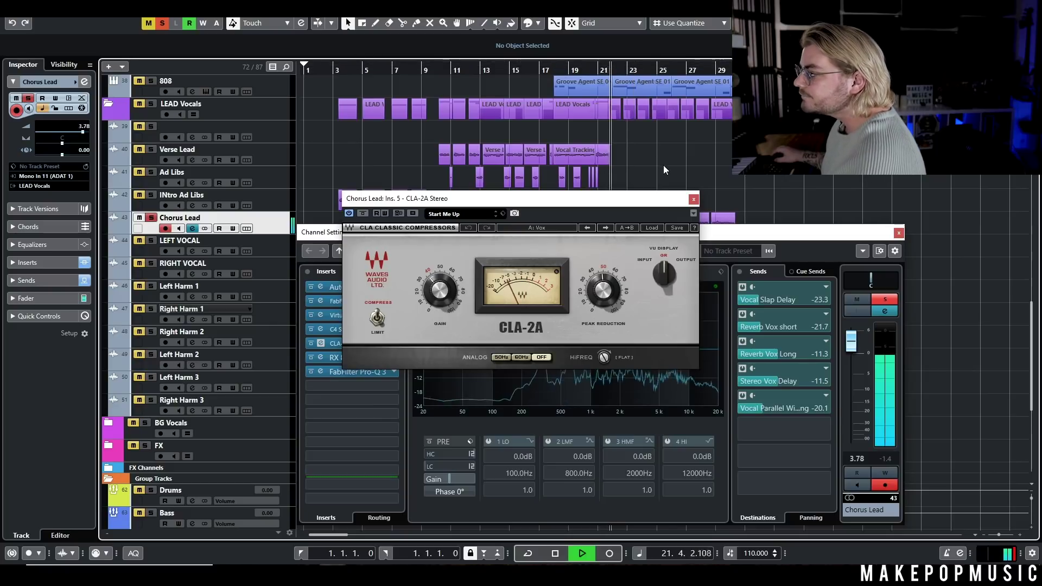
key("space")
left_click(320, 343)
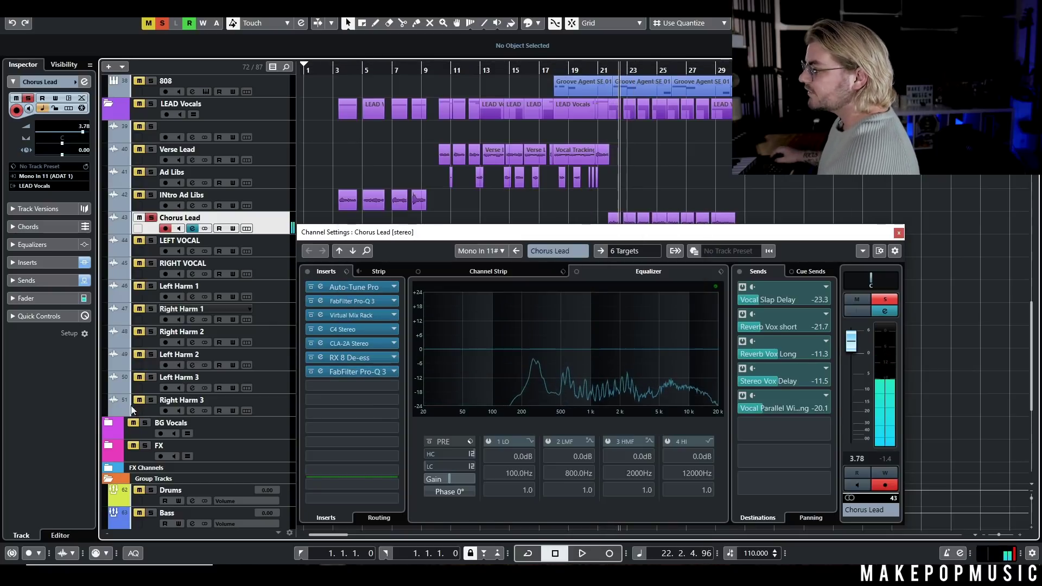
- Open the Chorus Lead's RX 8 De-ess insert and play the vocal from bar 22
left_click(362, 358)
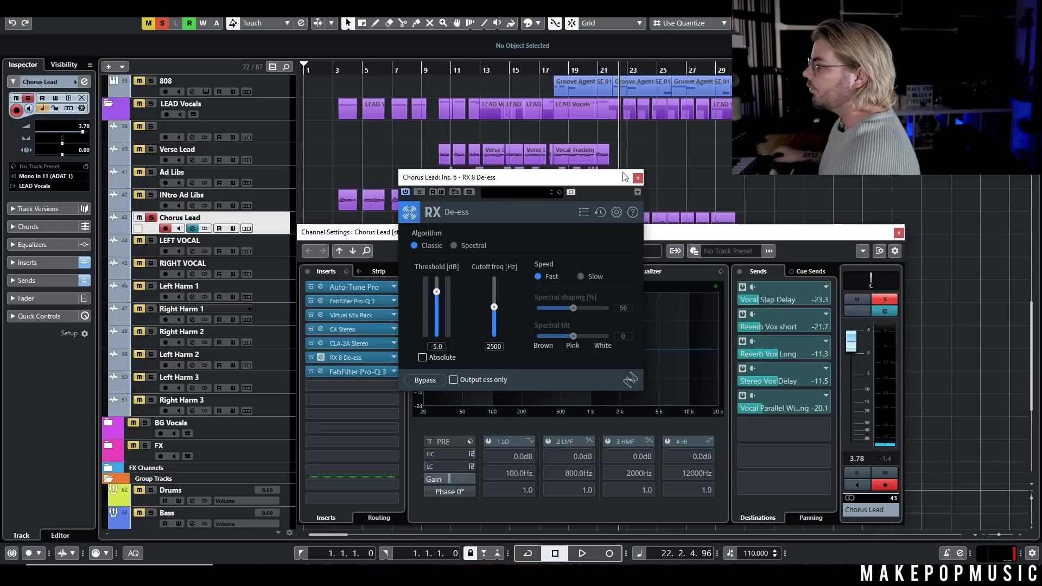
left_click(615, 75)
left_click(613, 75)
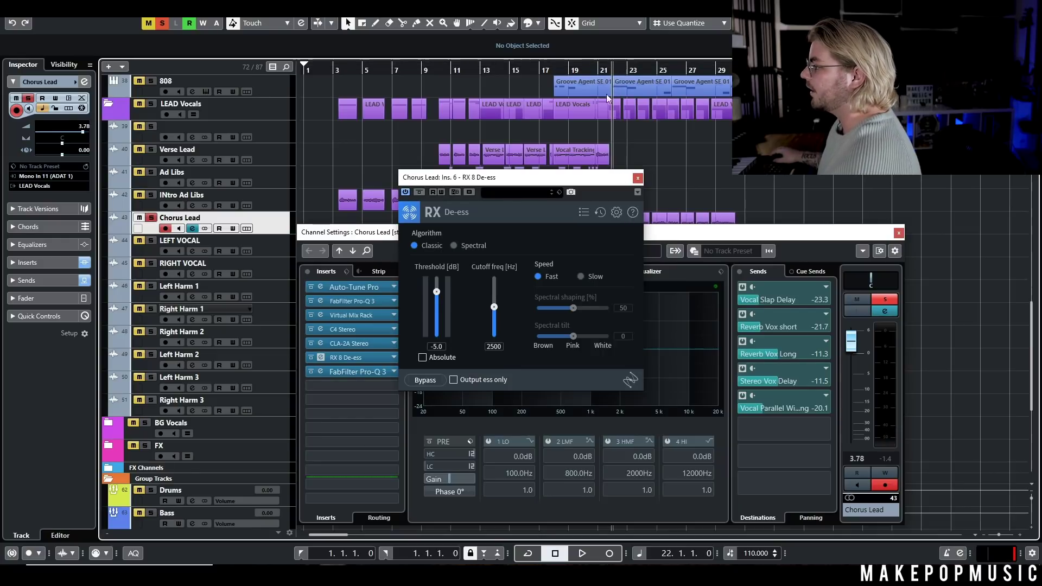
key("space")
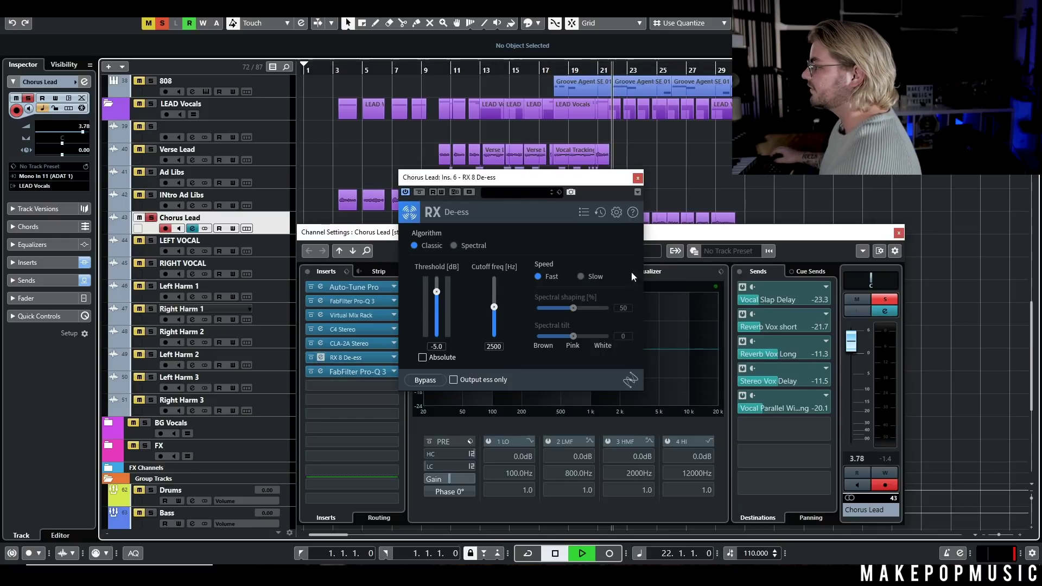
- Examine the Chorus Lead's last FabFilter Pro-Q 3 insert during playback, and close the de-esser and equalizer windows
left_click(356, 371)
left_click_drag(656, 137, 633, 246)
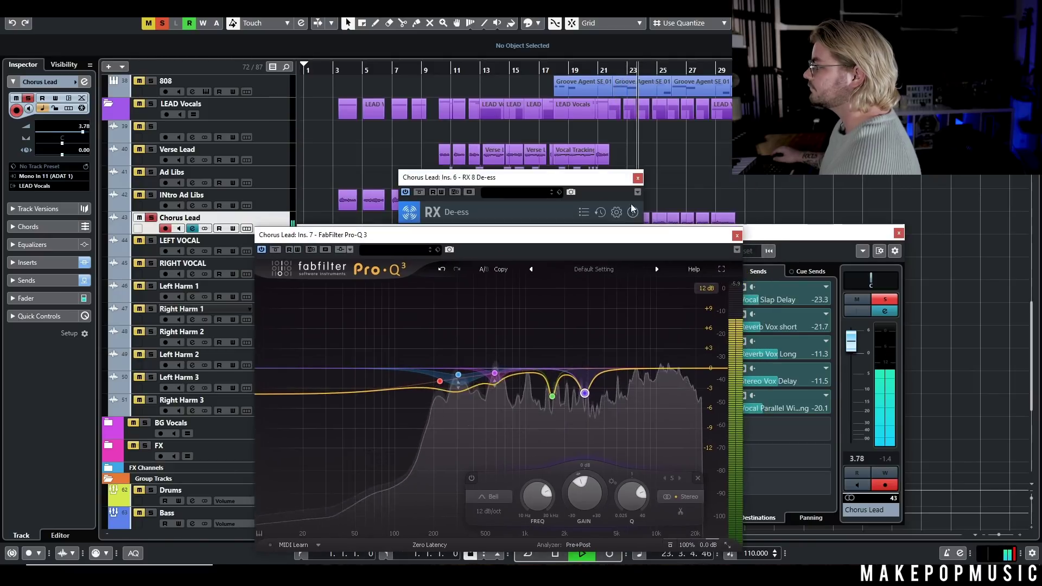
left_click(634, 177)
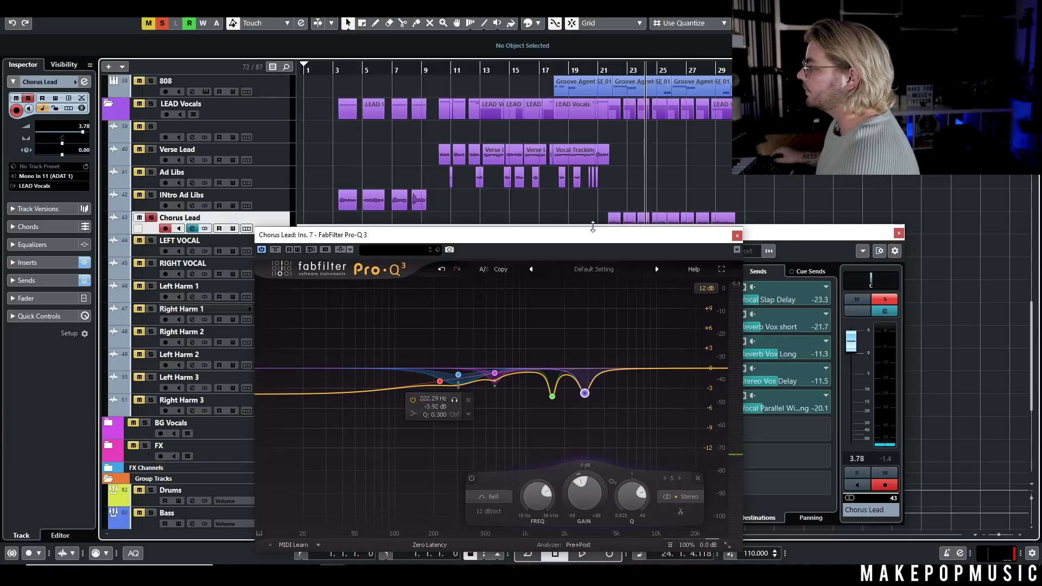
left_click(737, 236)
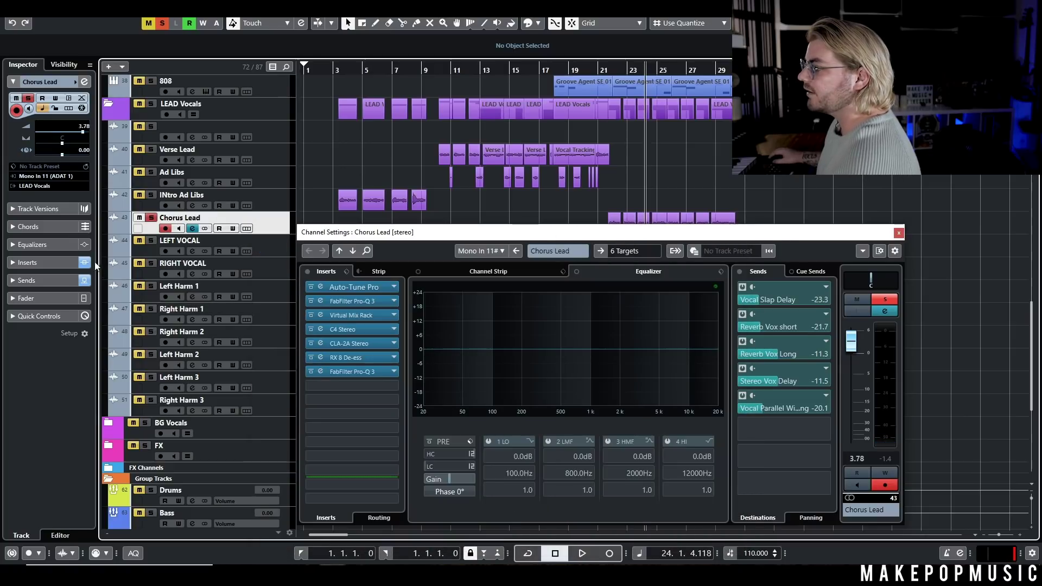
- Bypass the Chorus Lead's inserts and sends and play from about bar 21, reactivating its seven inserts one after another
left_click(604, 81)
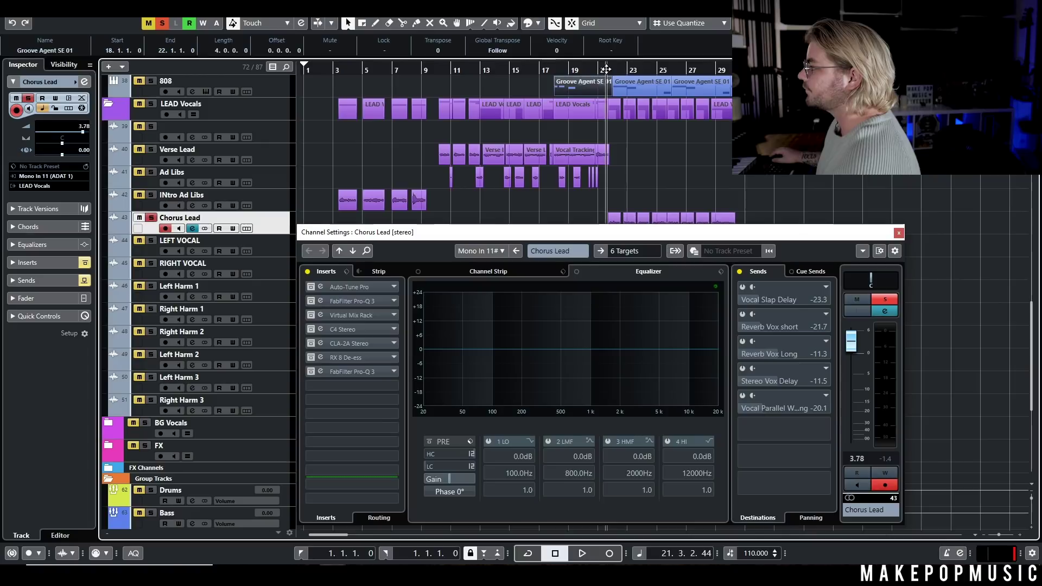
key("space")
left_click(313, 287)
left_click(311, 300)
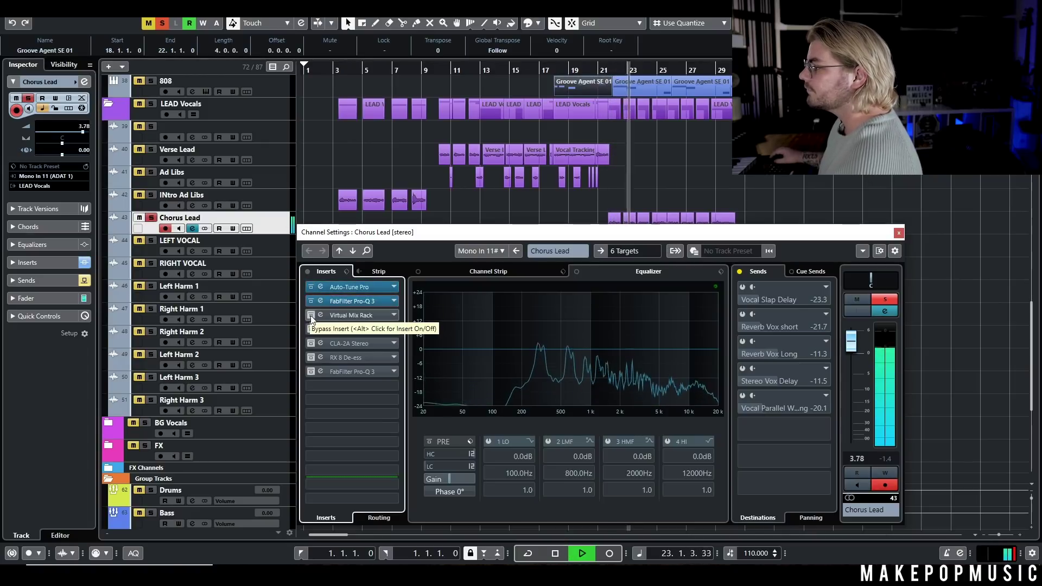
left_click(311, 316)
left_click(311, 329)
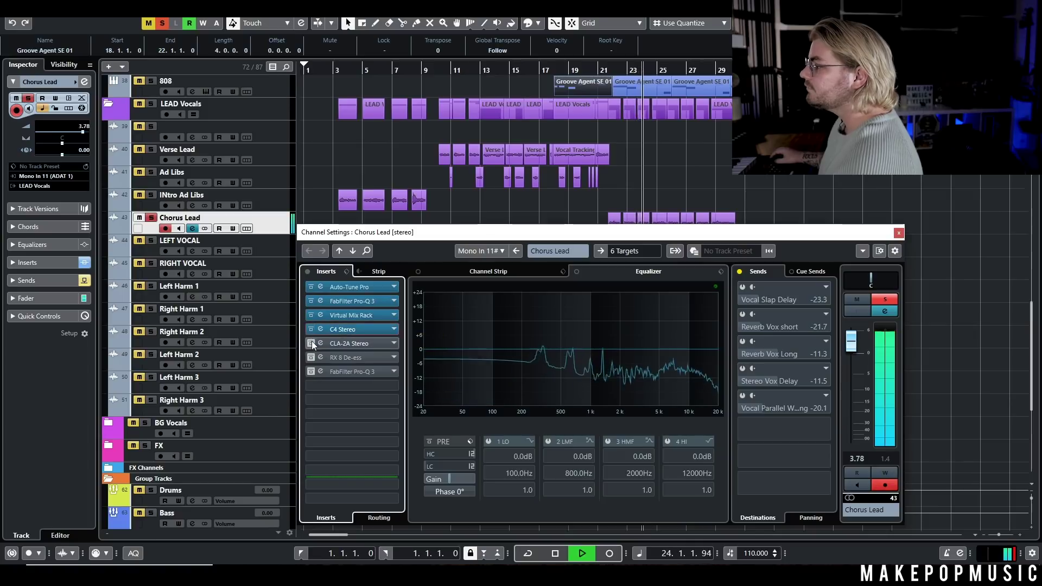
left_click(310, 344)
left_click(309, 358)
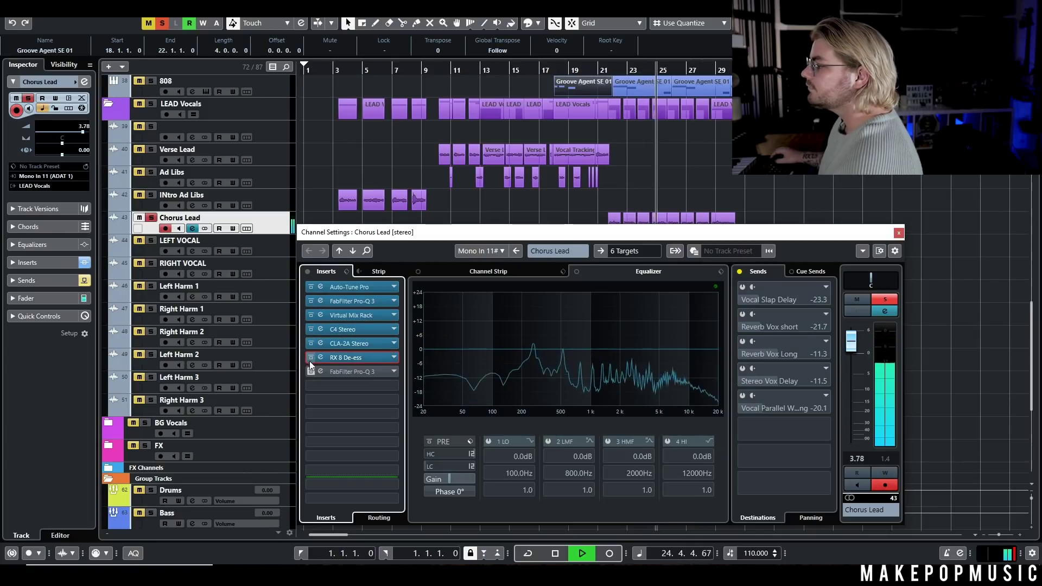
left_click(309, 372)
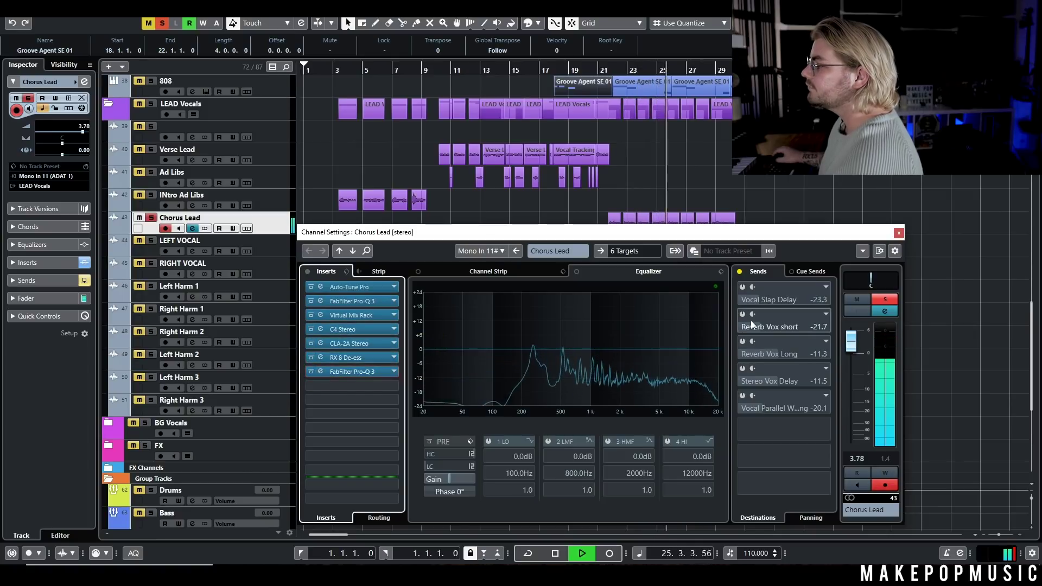
- Reactivate the Chorus Lead's sends during playback, and clear the solo after closing its channel settings
left_click(740, 272)
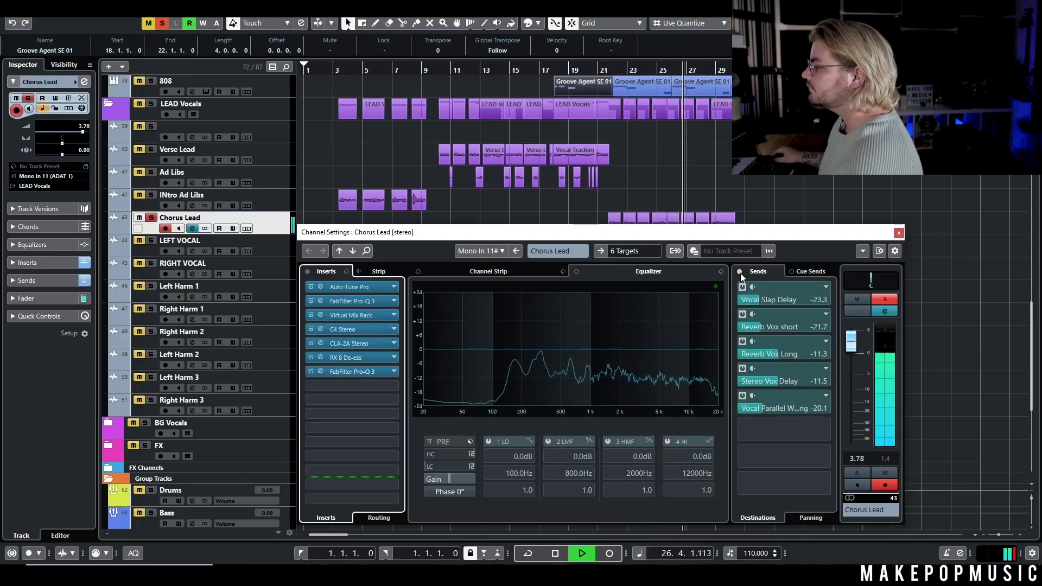
left_click(899, 232)
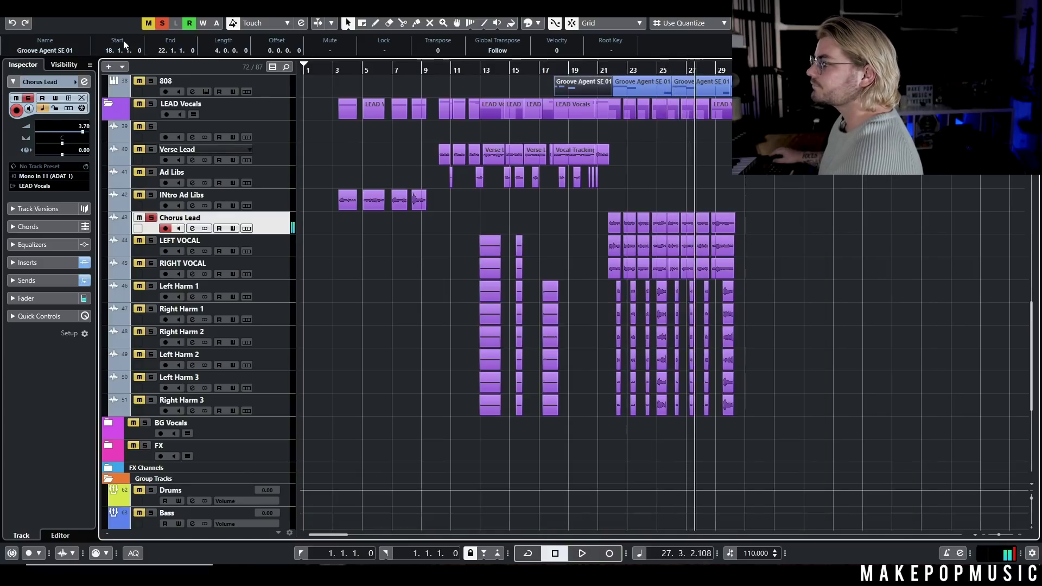
left_click(158, 24)
- Unfold the FX Channels folder and examine the FabFilter Pro-R settings on Reverb Vox Long
scroll(328, 239, "down", 5)
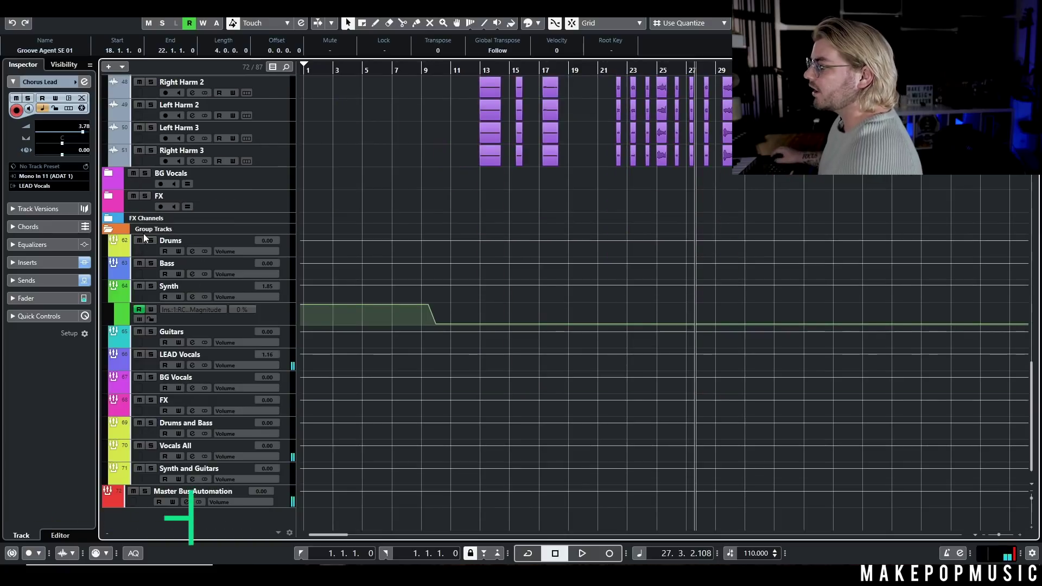
left_click(110, 217)
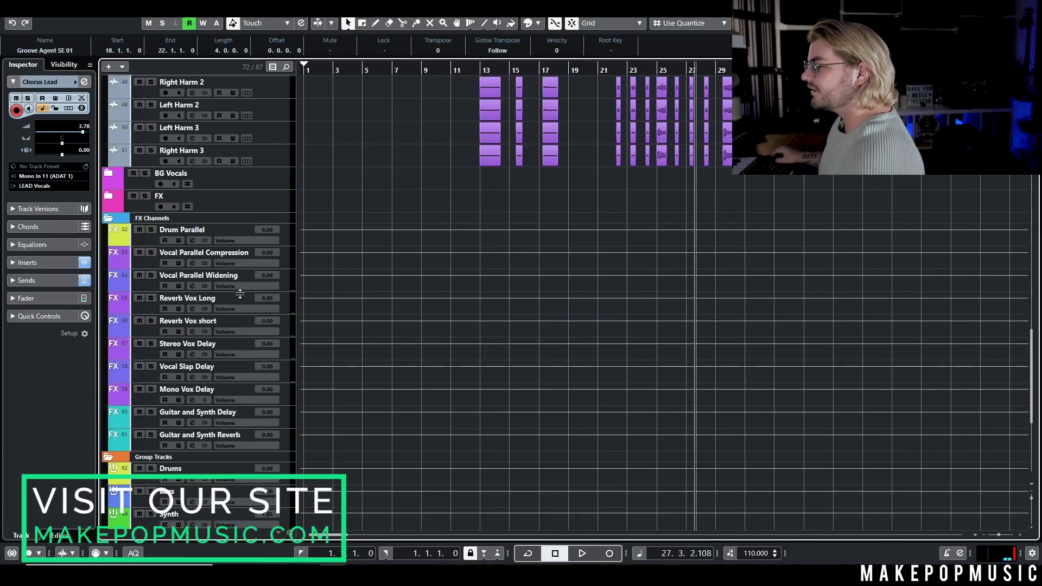
left_click(191, 309)
left_click(390, 289)
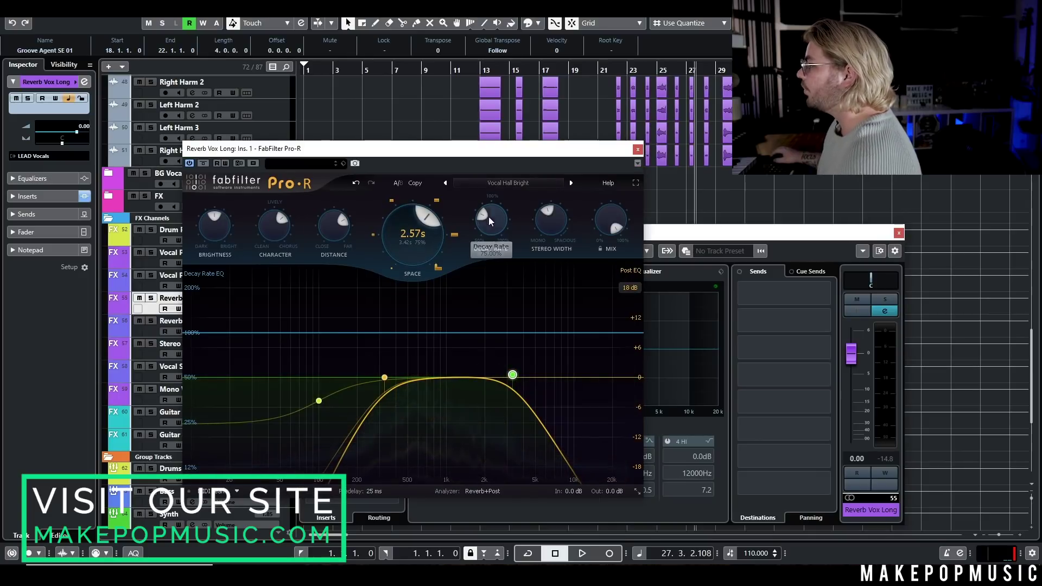
mouse_move(431, 247)
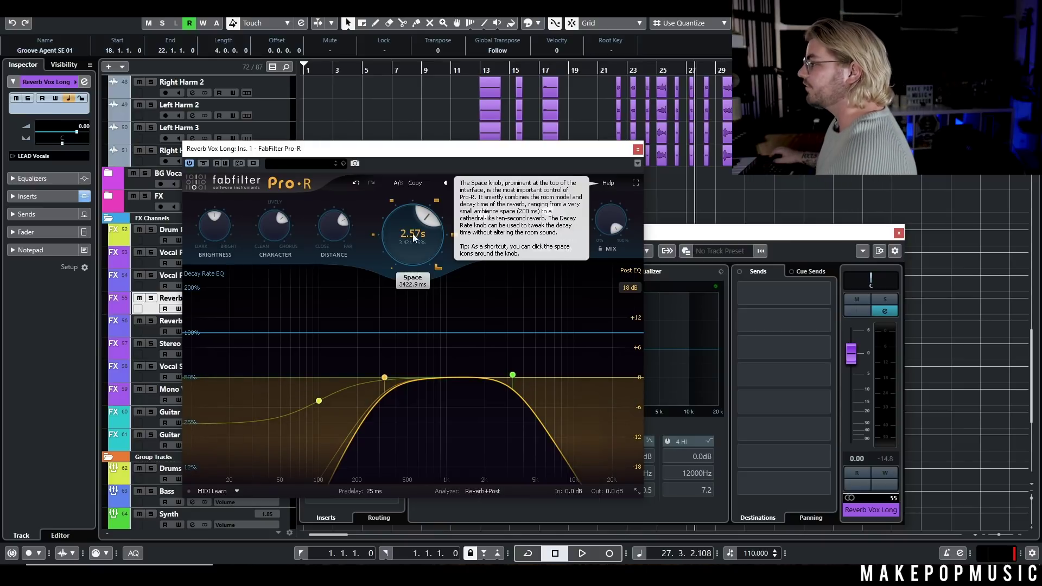
mouse_move(512, 375)
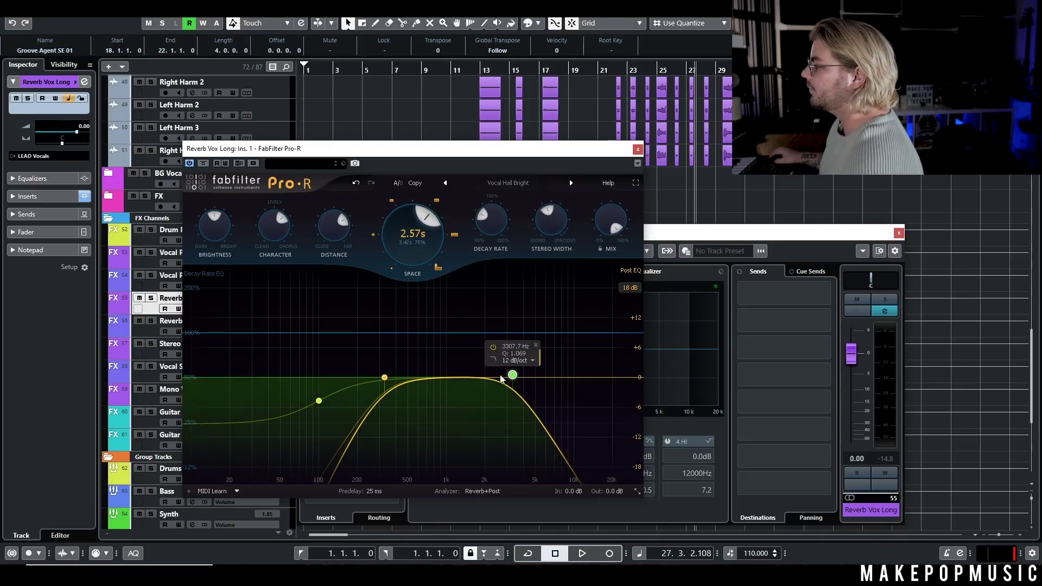
key("Escape")
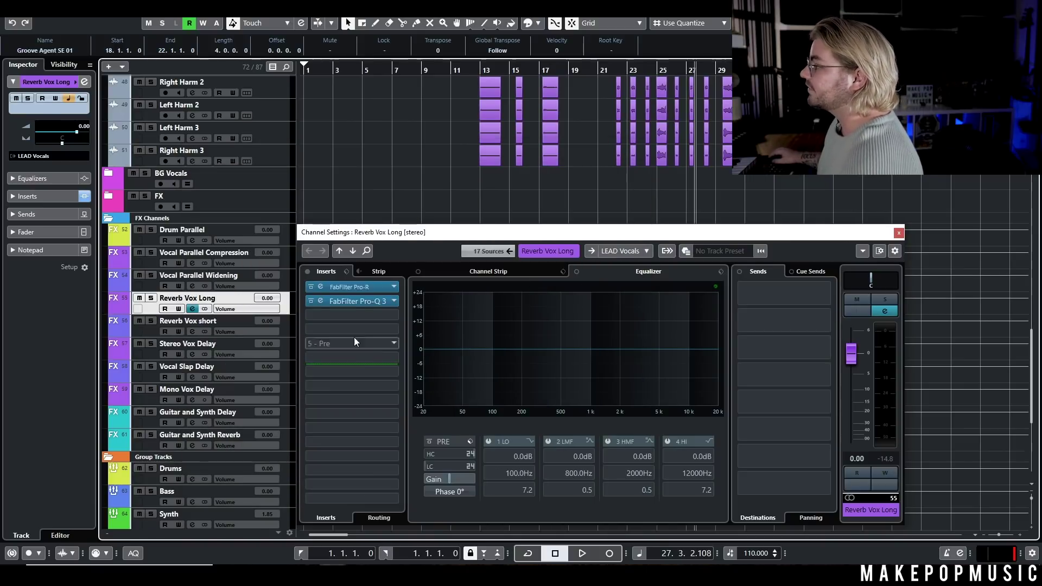
- View the FabFilter Pro-Q 3 curve on Reverb Vox Long and close the channel settings
left_click(357, 299)
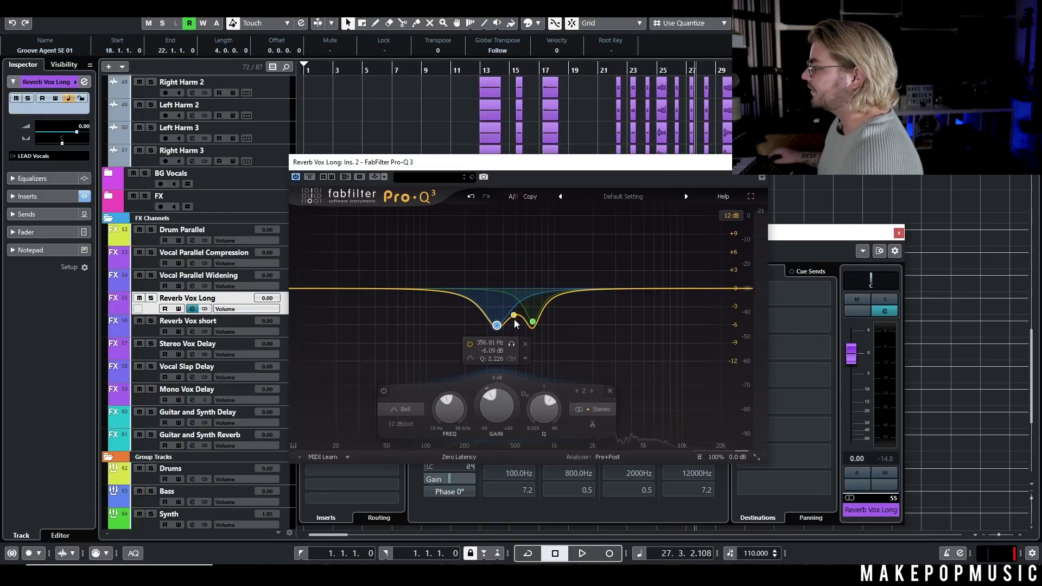
key("Escape")
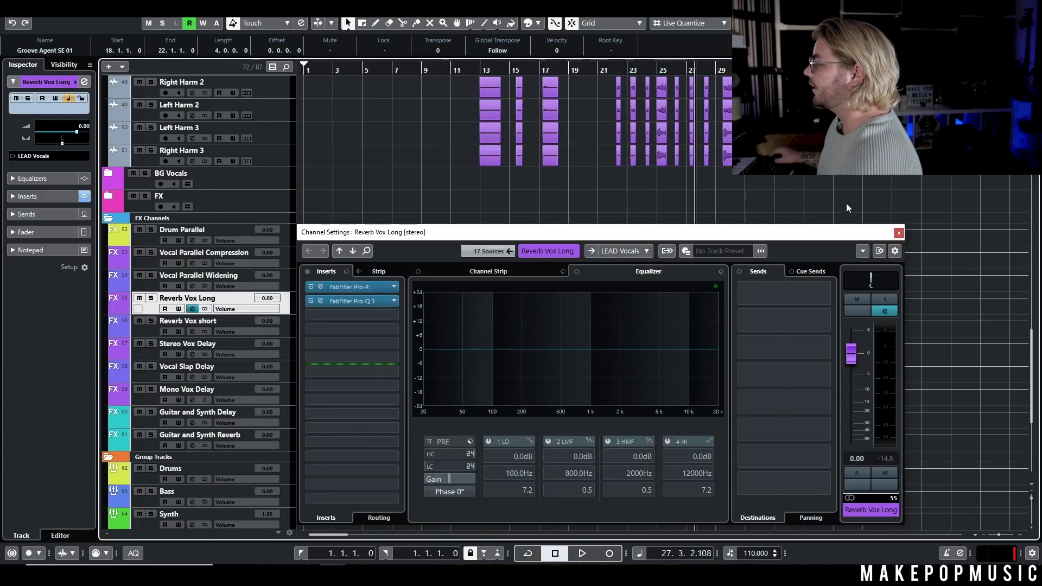
left_click(898, 235)
- Solo Stereo Vox Delay along with the lead vocals and Reverb Vox Long, and examine its Repeater and FabFilter Pro-Q inserts
left_click(151, 345)
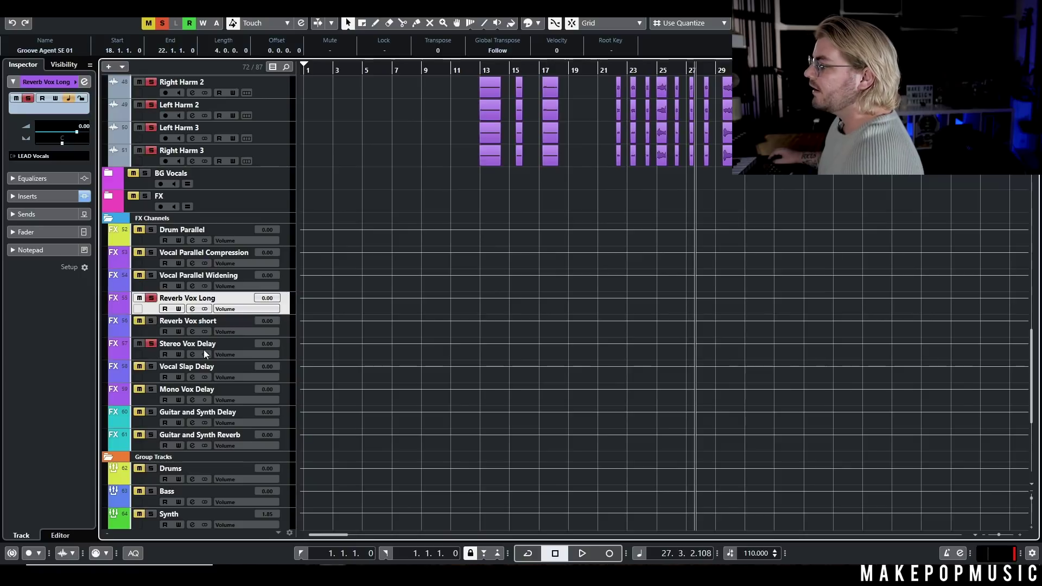
left_click(193, 354)
left_click(372, 289)
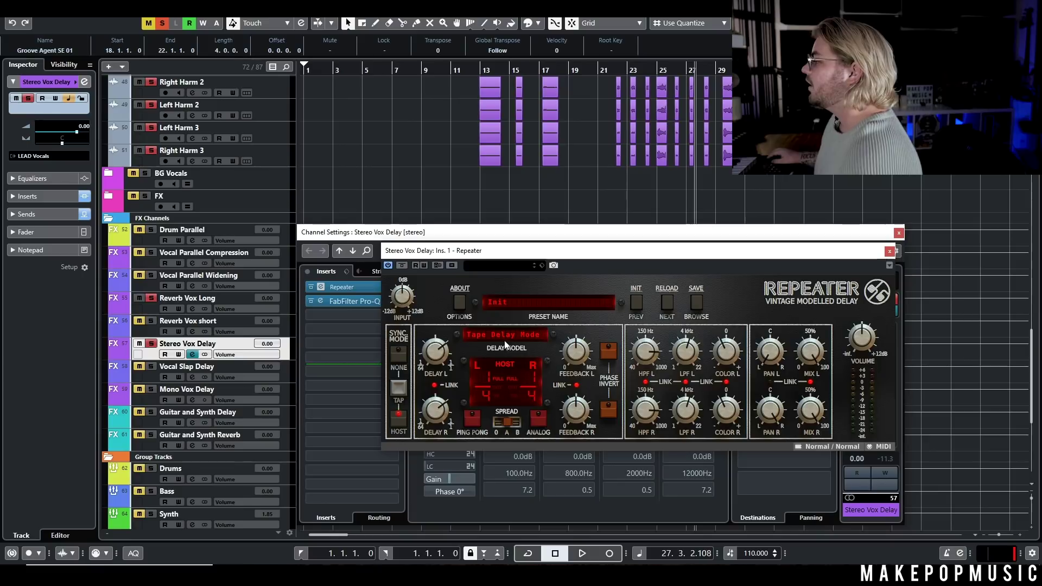
left_click(890, 251)
left_click(367, 303)
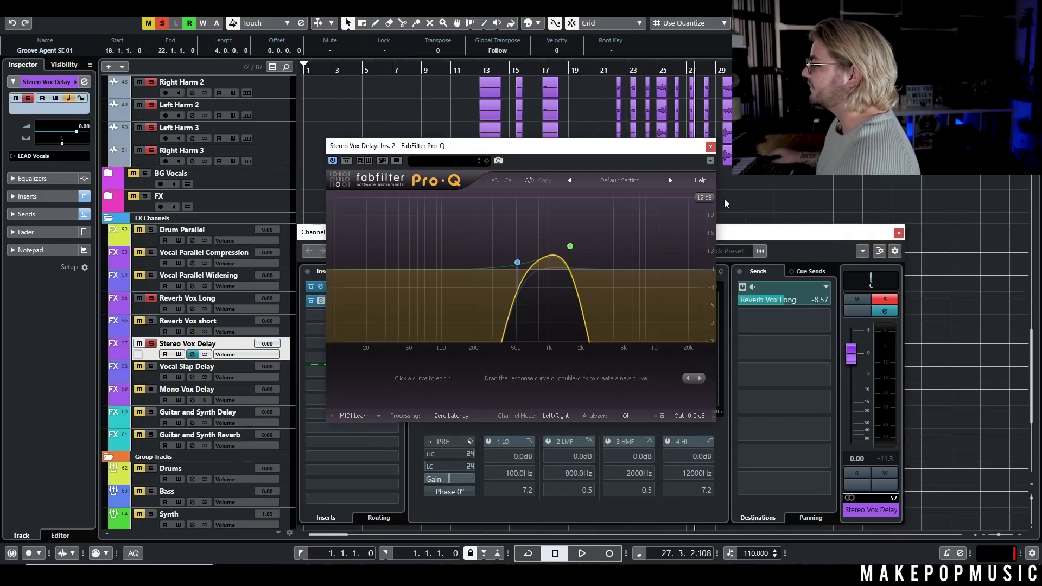
left_click(710, 147)
left_click(530, 81)
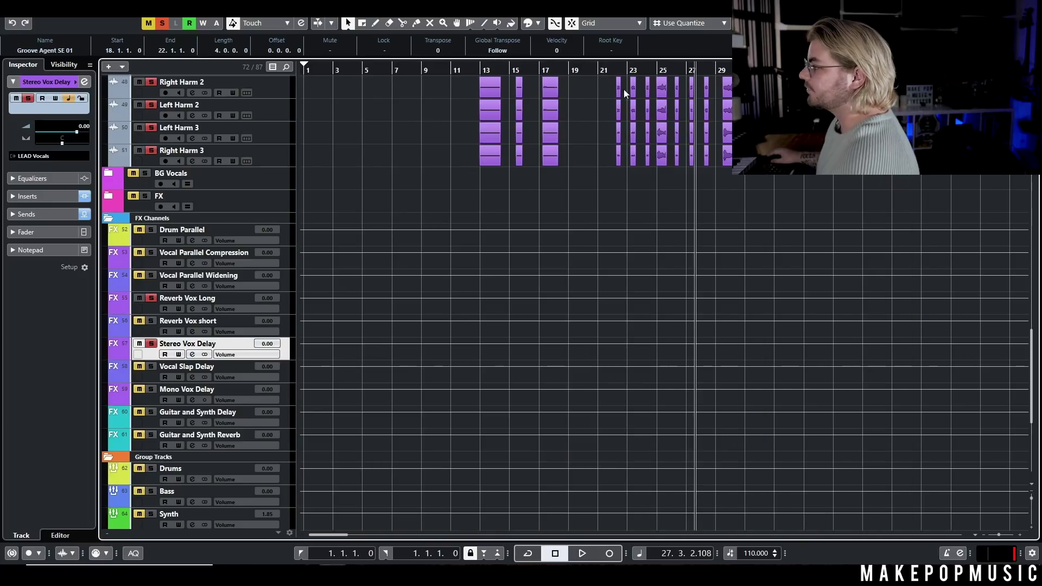
- Play the soloed lead vocals with their long reverb and stereo delay from about bar 21
left_click(611, 70)
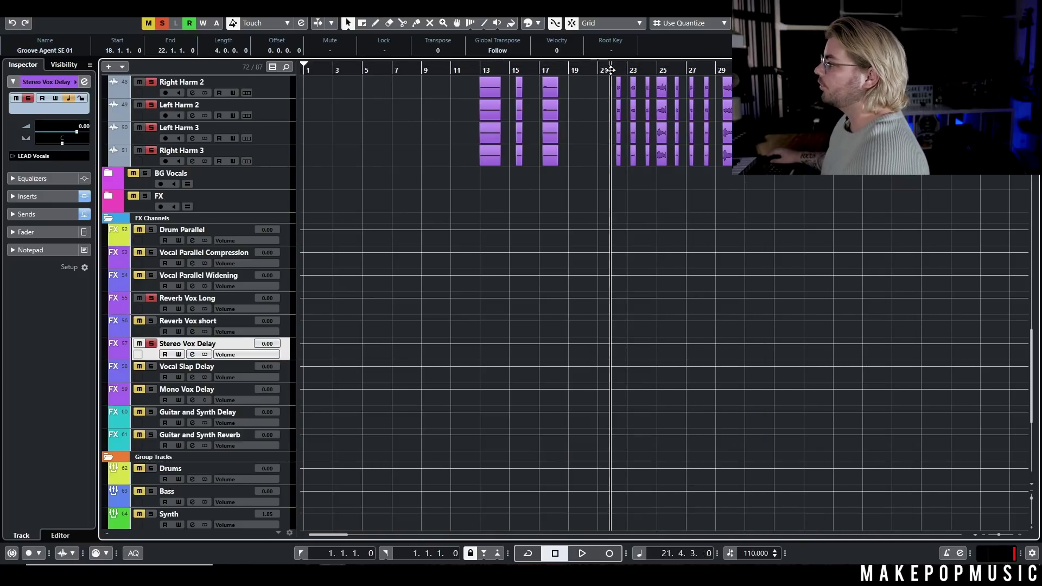
left_click(285, 286)
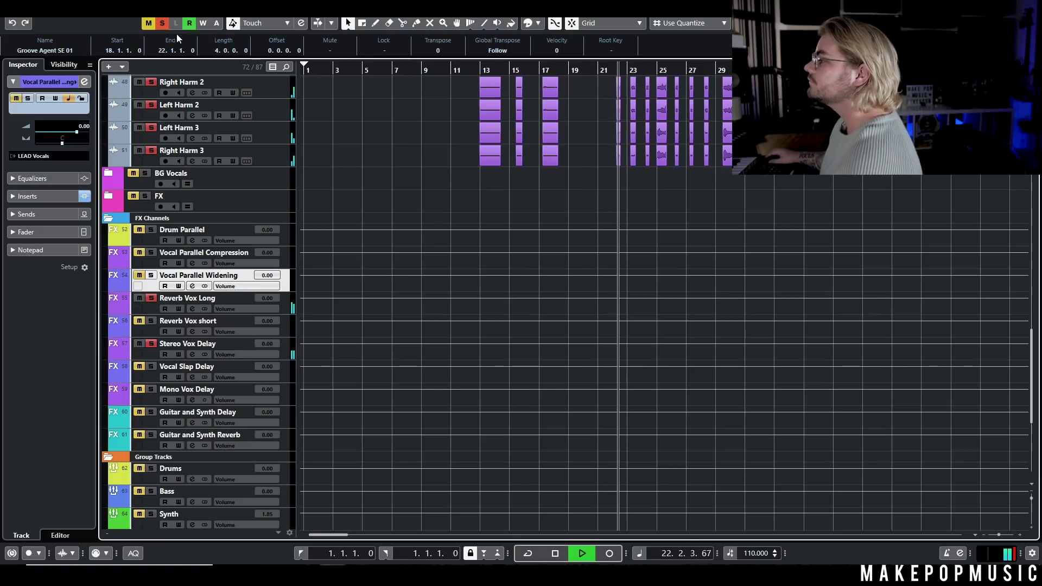
scroll(479, 183, "up", 4)
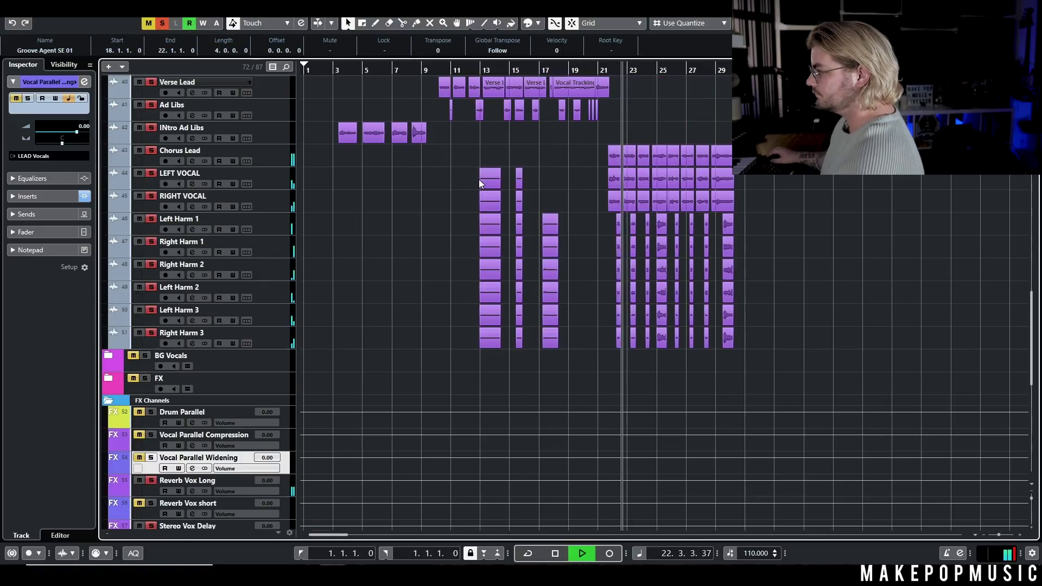
key("space")
- Examine the inserts and sends of the Left Harm 1 track and close its channel settings
left_click(276, 223)
left_click(275, 181)
key("Down")
key("Down")
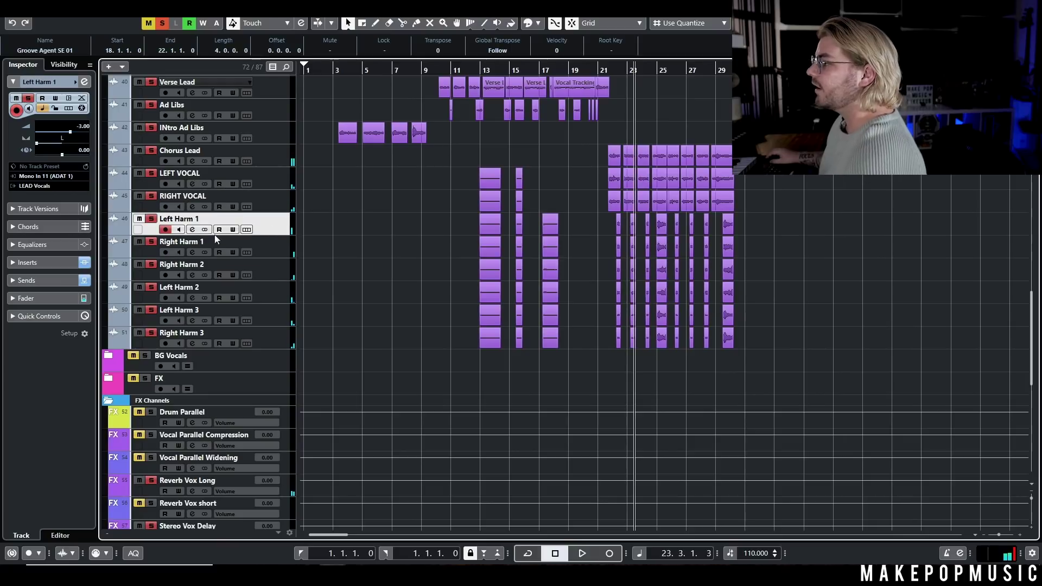
left_click(192, 230)
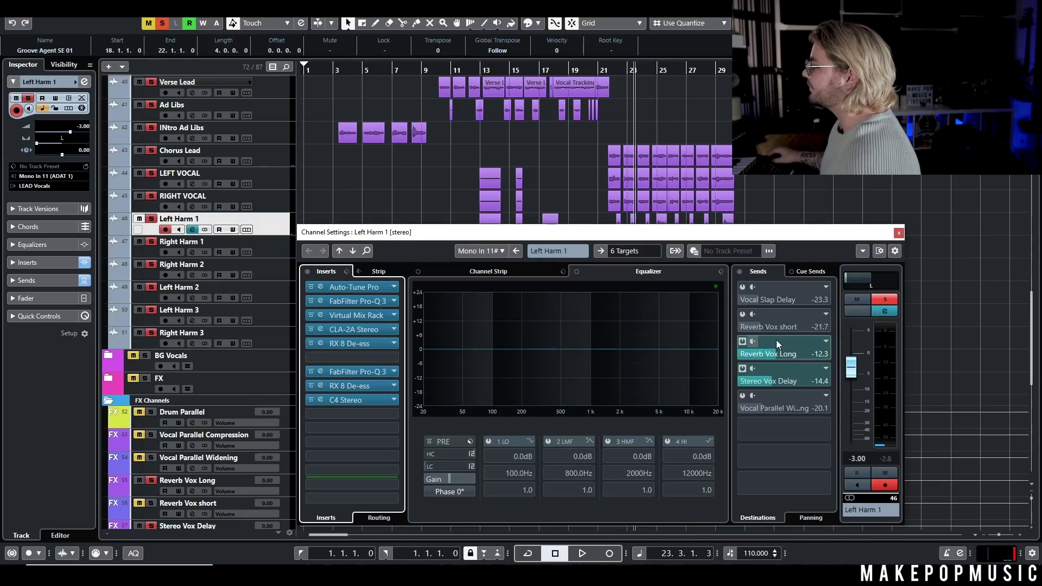
left_click(898, 233)
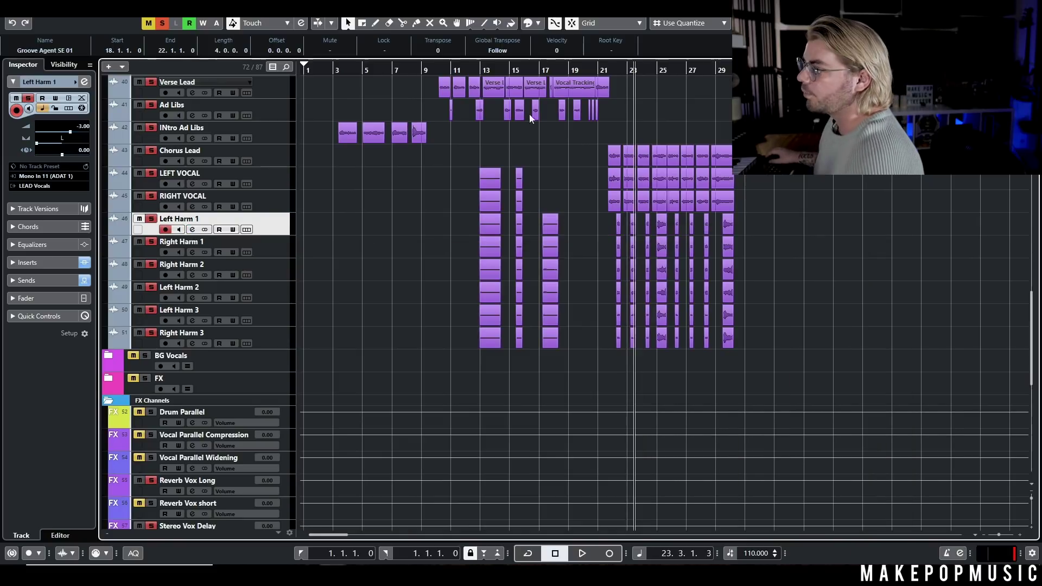
- Clear all mutes and solos, and play the full arrangement from the start with the timeline zoomed out
left_click(149, 23)
left_click(162, 23)
scroll(659, 256, "up", 10)
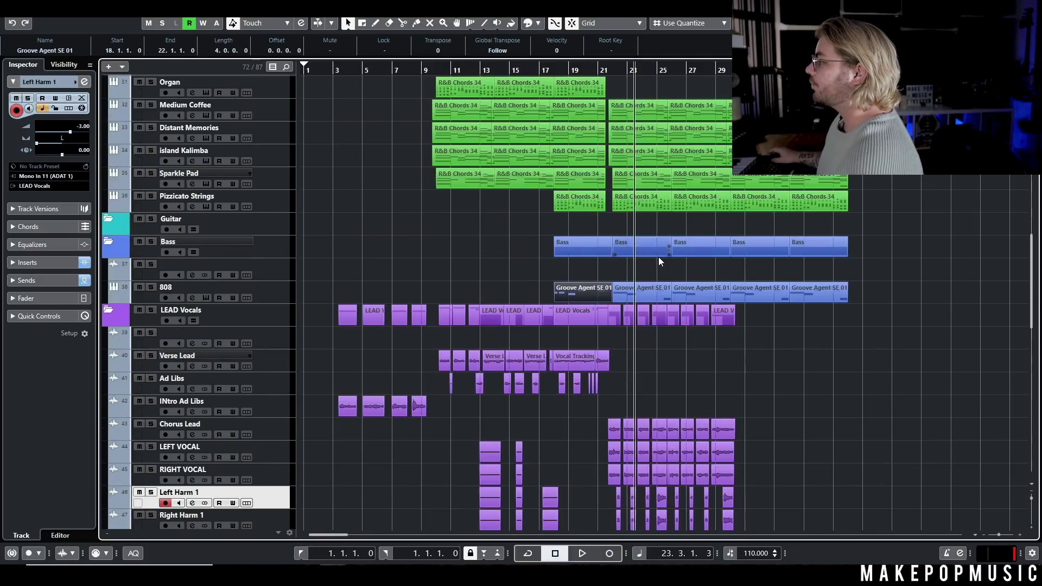
key("g")
key("h")
key("g")
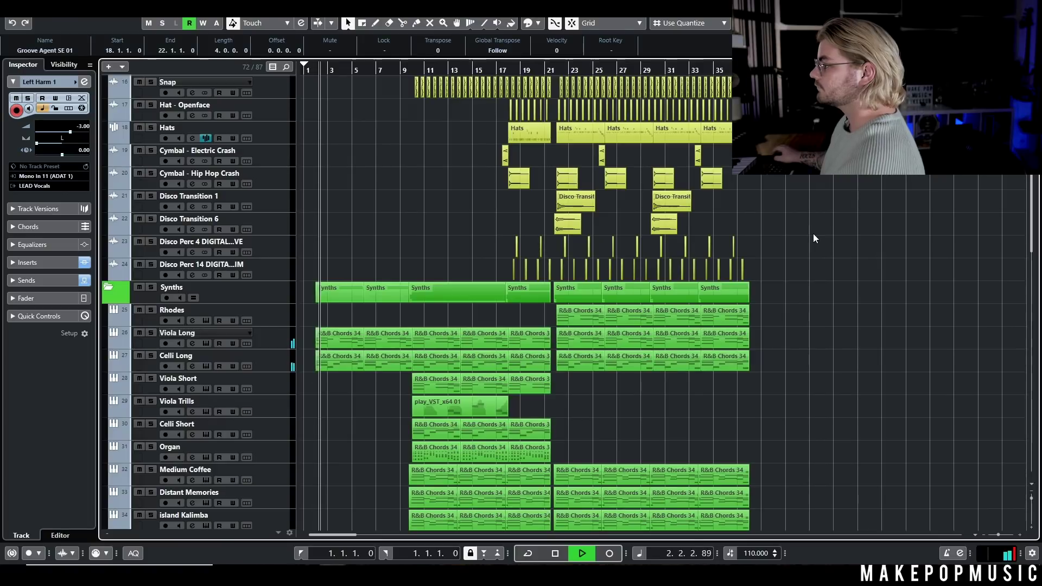
- Review the drum, synth, bass and vocal tracks while the intro and verse play
scroll(614, 390, "up", 3)
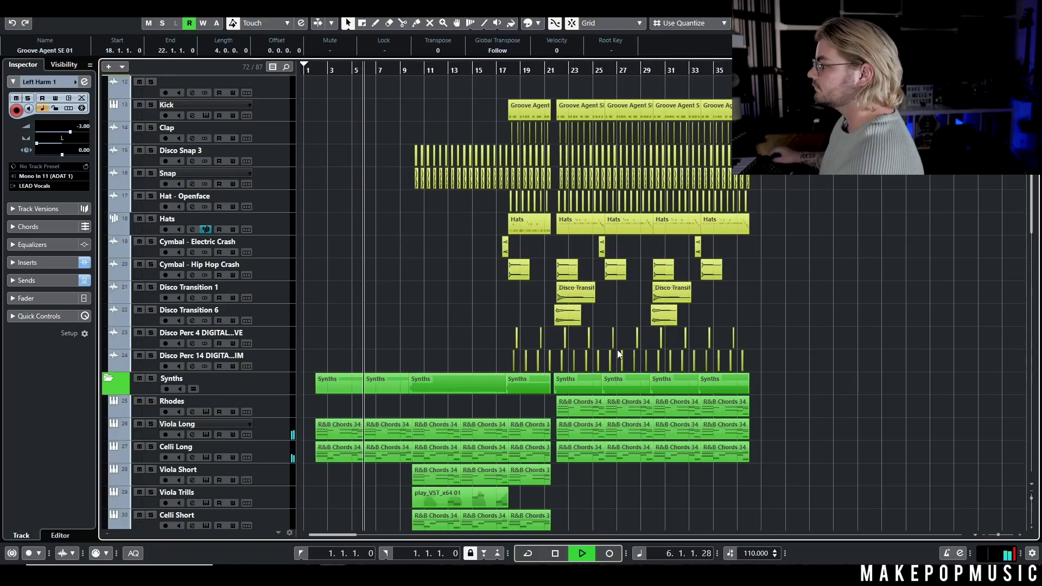
scroll(603, 358, "down", 3)
scroll(608, 406, "down", 10)
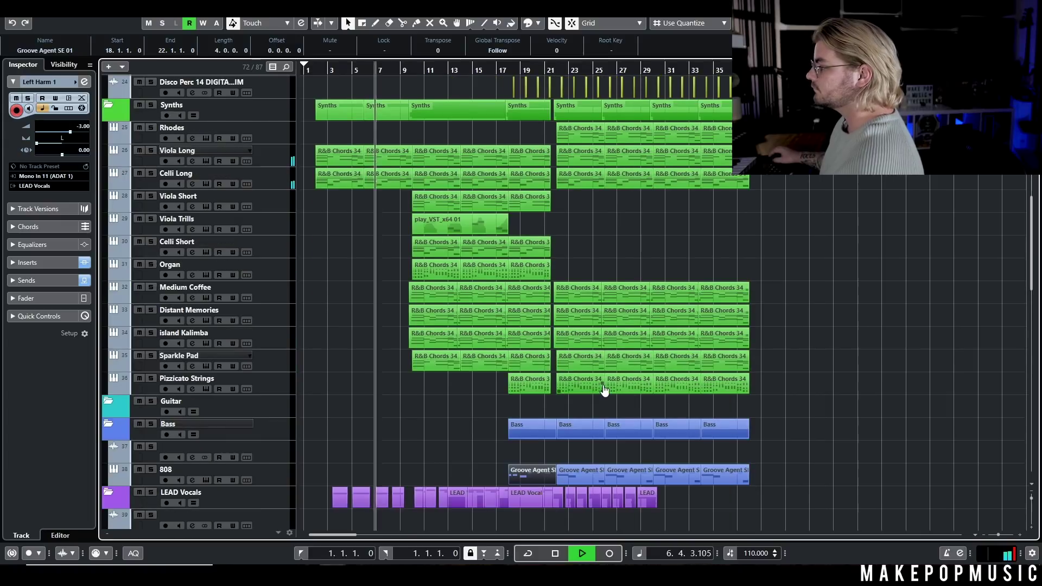
scroll(606, 390, "down", 4)
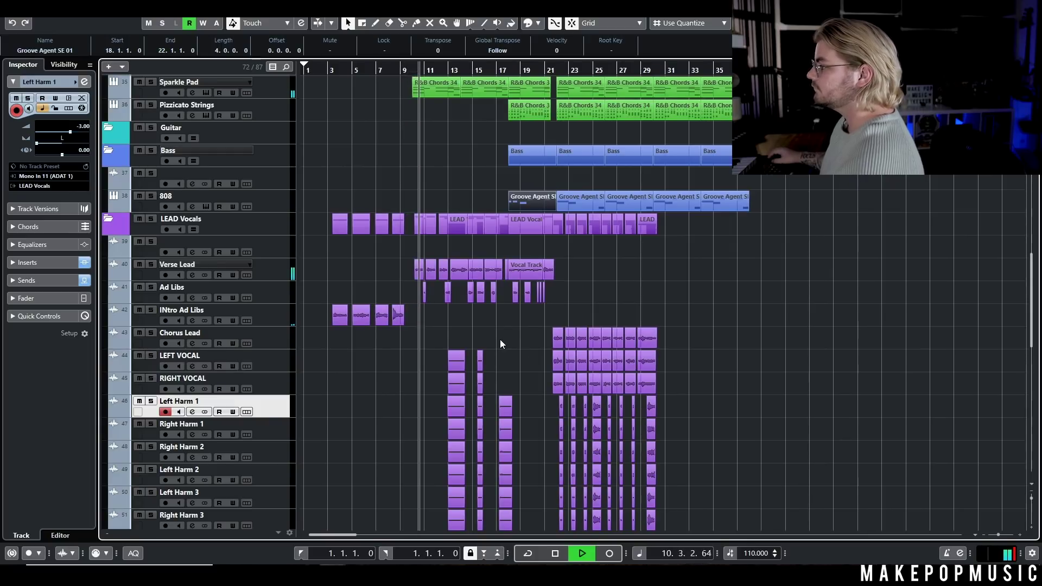
scroll(688, 297, "down", 4)
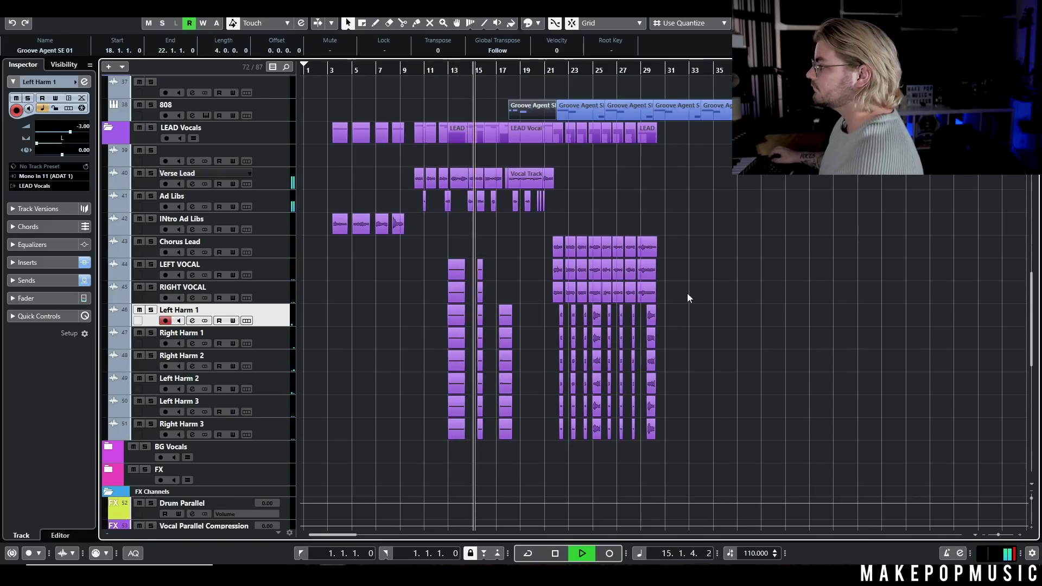
- Review the drum tracks up close while the song plays from about bar 16 into the chorus at bar 22
scroll(687, 294, "up", 4)
scroll(686, 293, "up", 10)
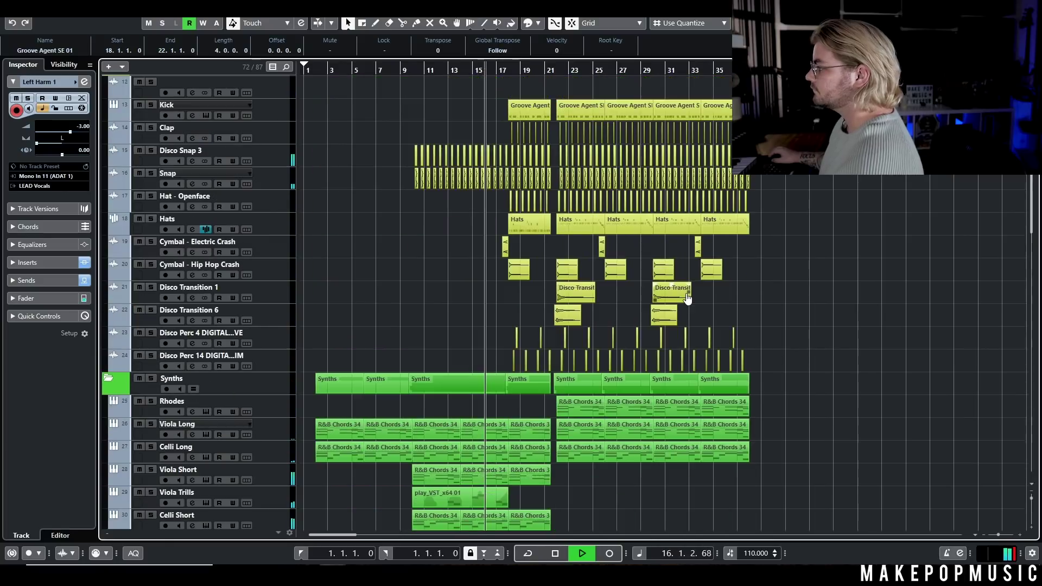
scroll(686, 296, "up", 2)
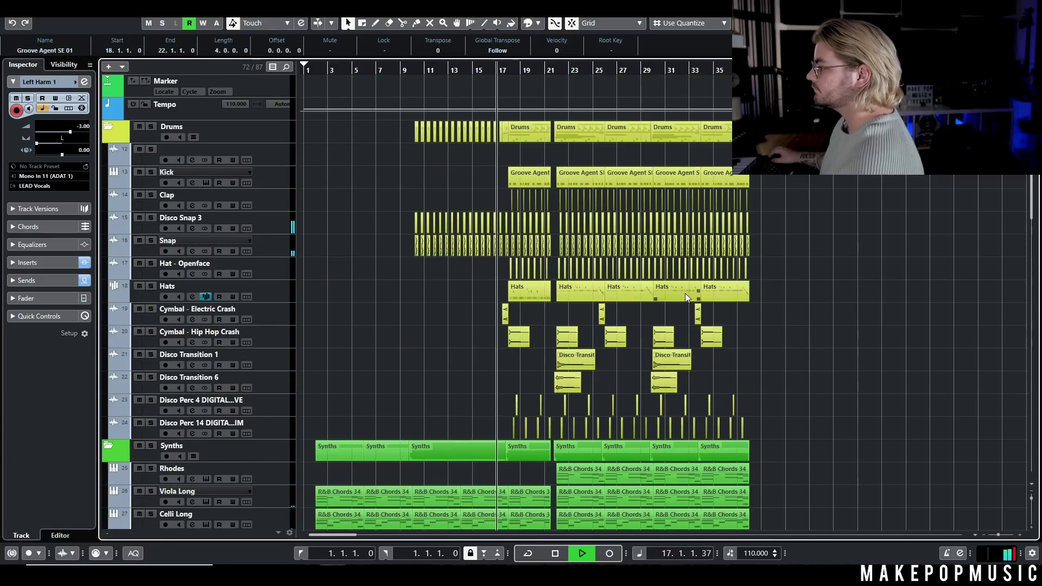
scroll(685, 293, "down", 2)
scroll(674, 292, "up", 2)
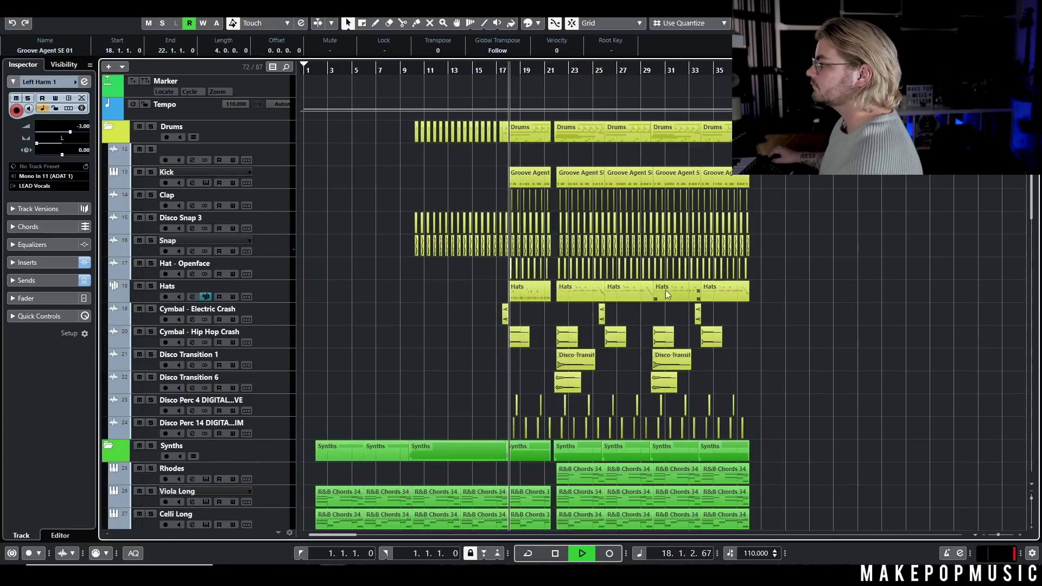
scroll(529, 292, "up", 4, "ctrl")
scroll(536, 290, "up", 2, "ctrl")
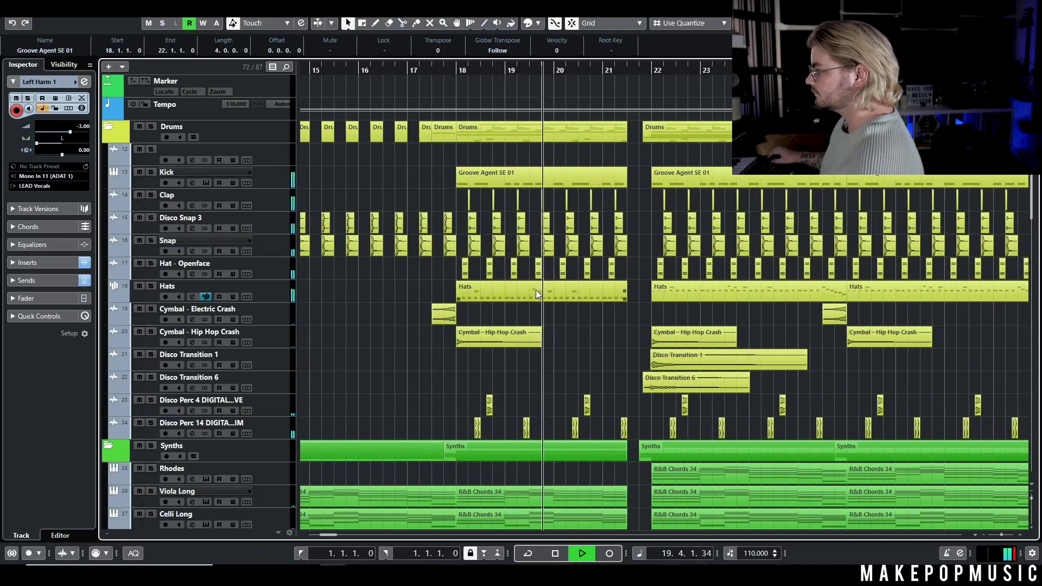
scroll(551, 296, "right", 2)
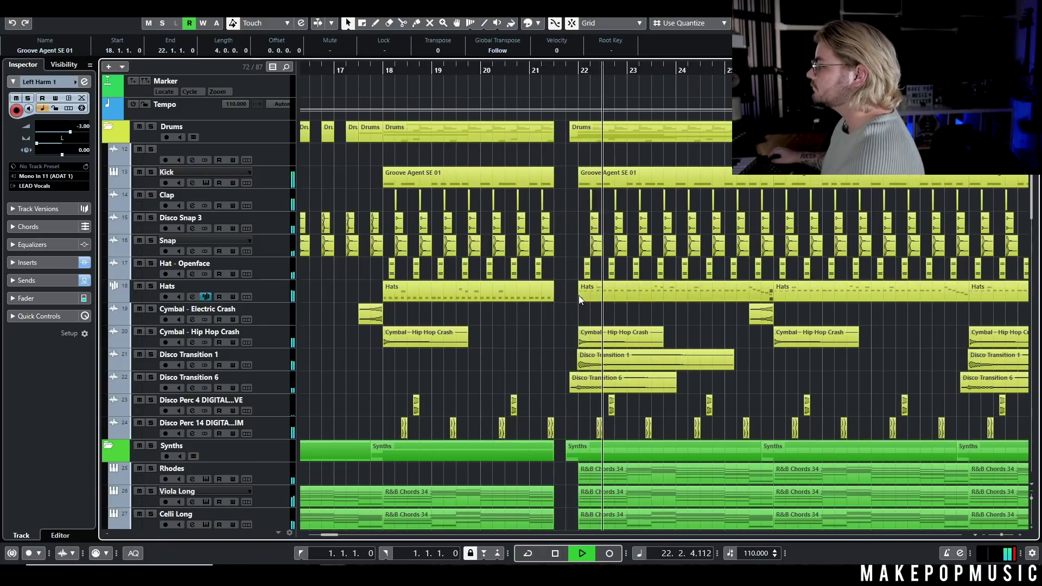
- Follow the chorus playback across the wider timeline, viewing the drums and the lead vocal and harmony tracks
key("g")
key("g")
key("g")
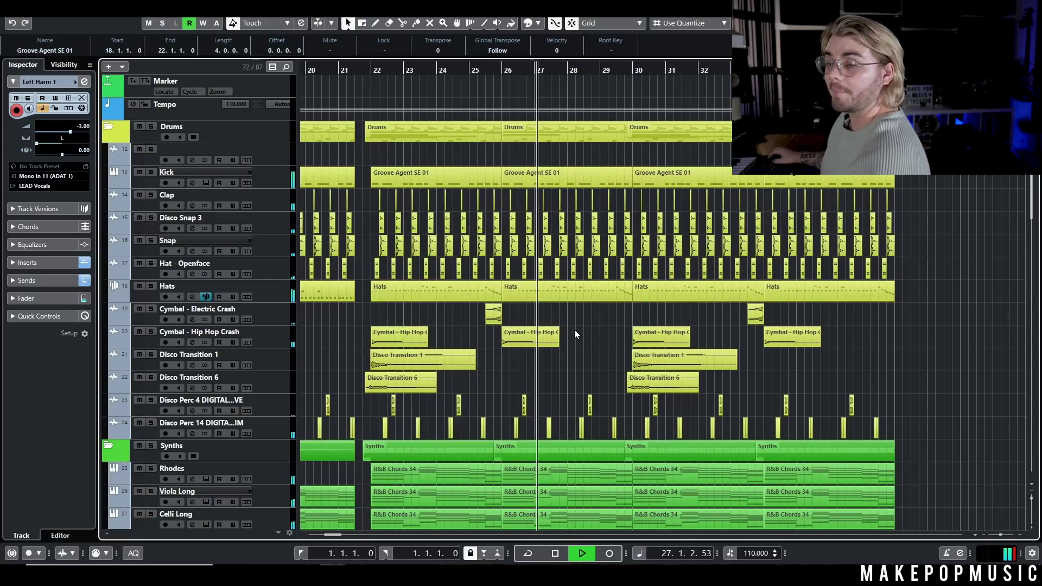
left_click(663, 332)
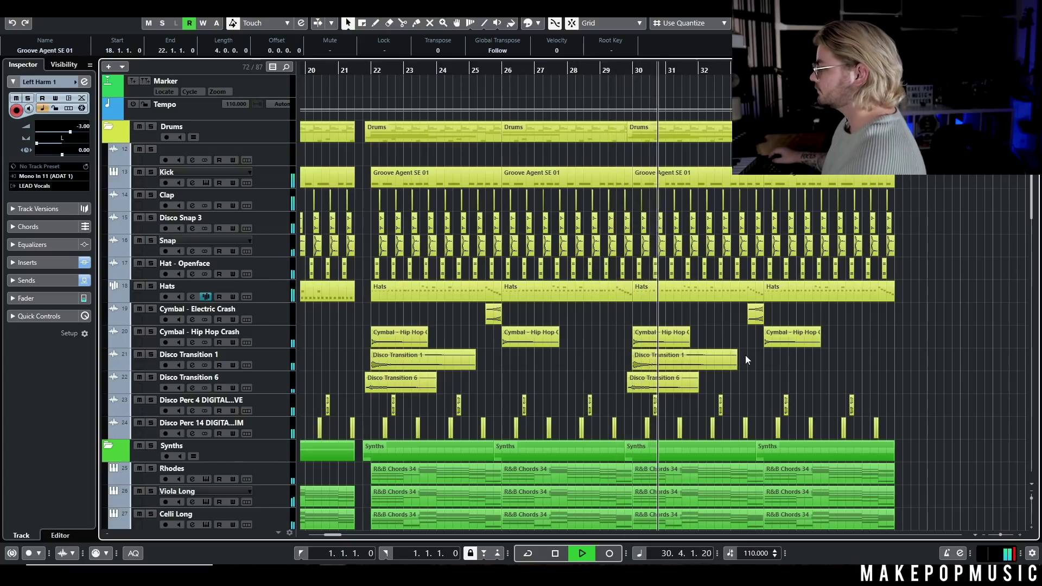
scroll(758, 344, "down", 6)
scroll(759, 348, "down", 6)
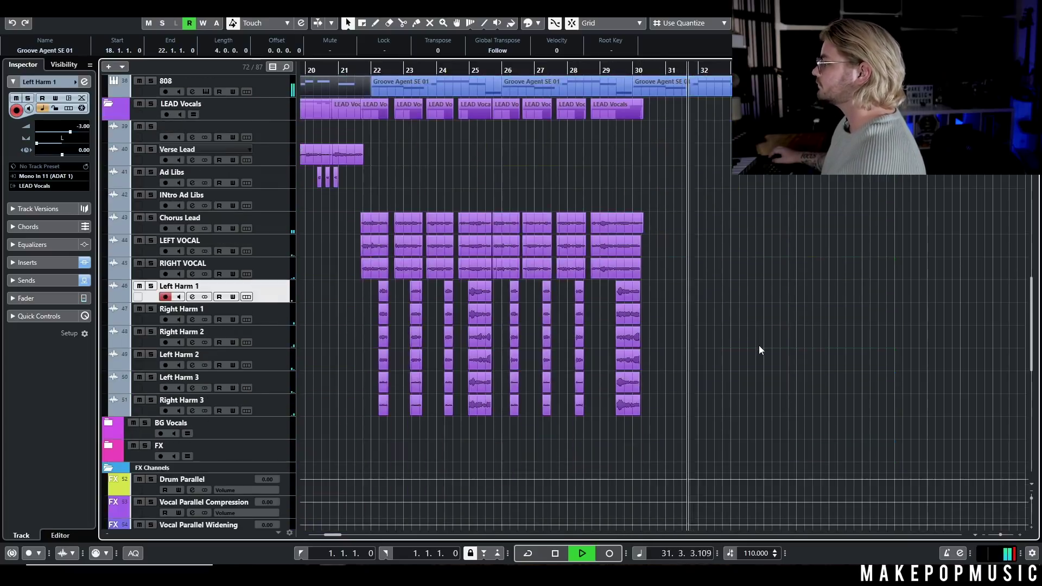
scroll(758, 350, "down", 6)
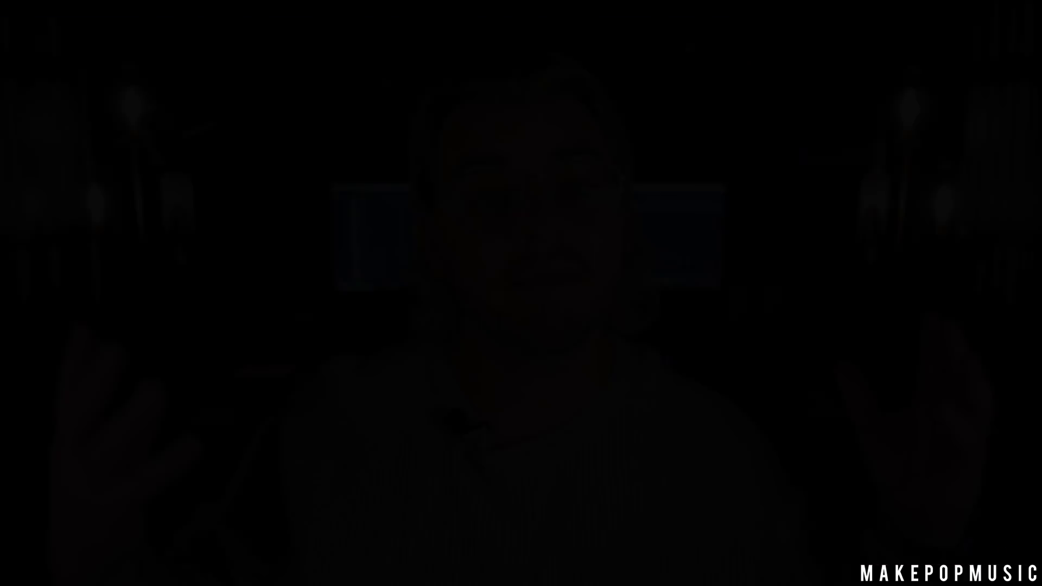